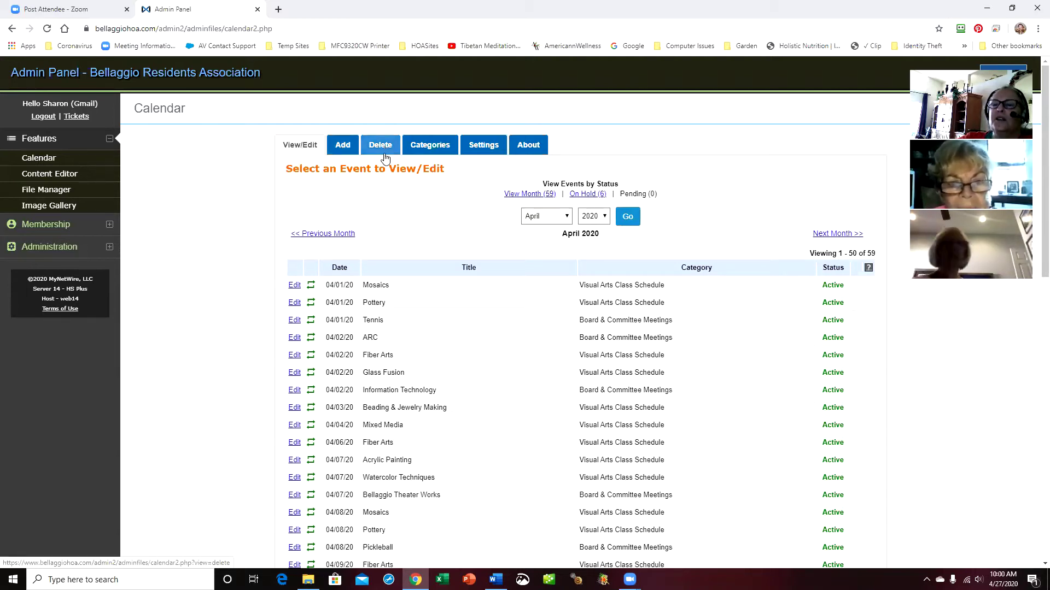
Look over the calendar's event categories and general settings, then review the event list
click(437, 150)
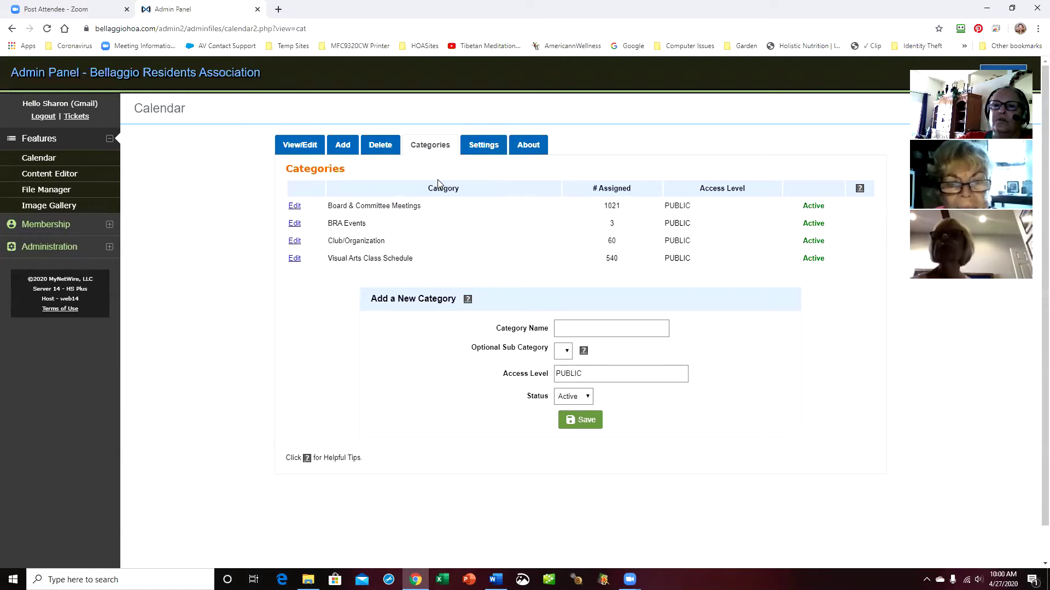
click(484, 154)
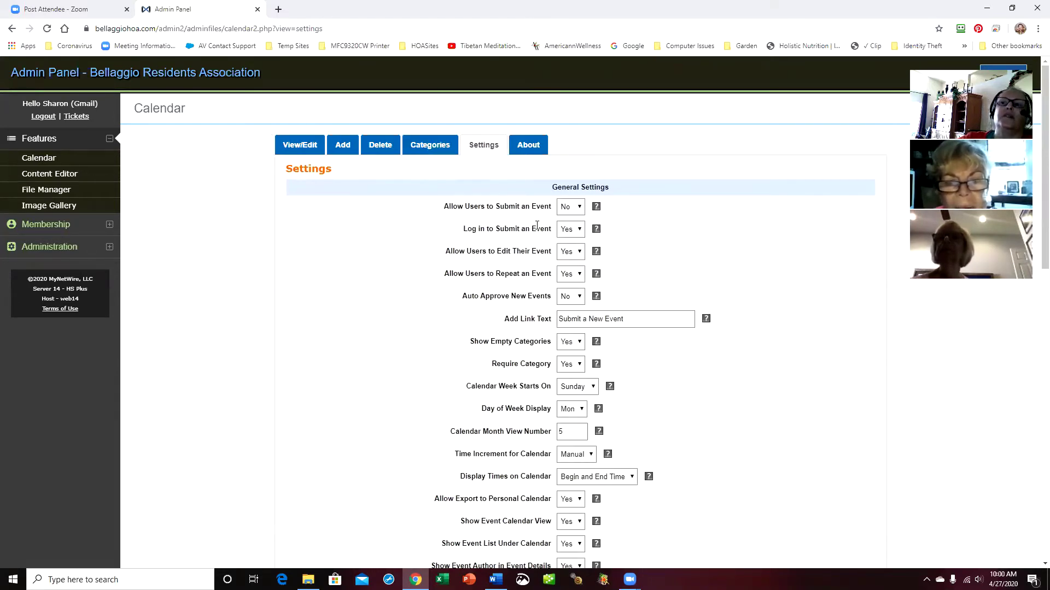
click(297, 145)
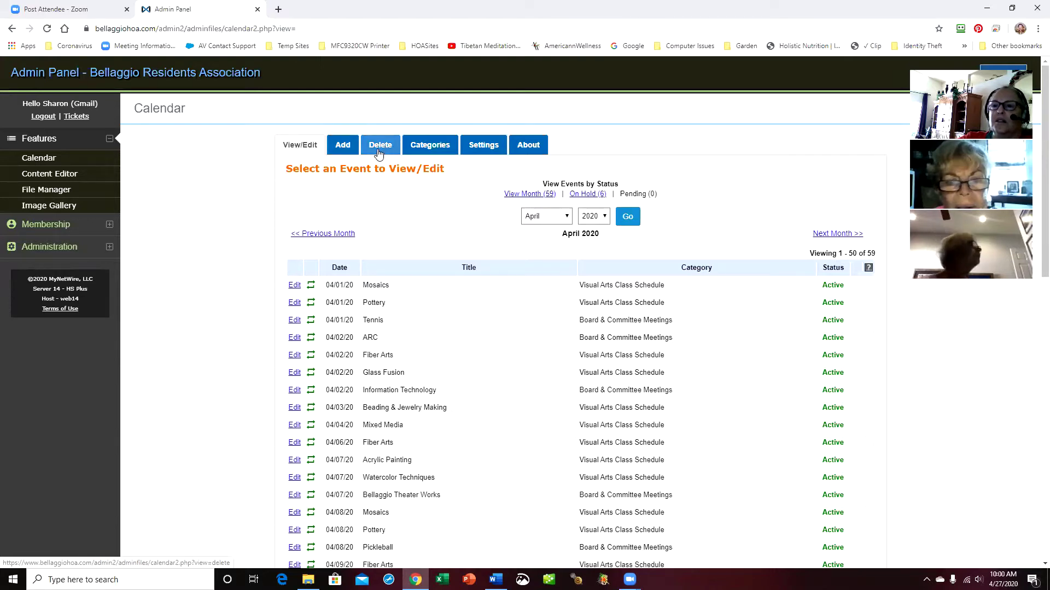
scroll(417, 351, down, 5)
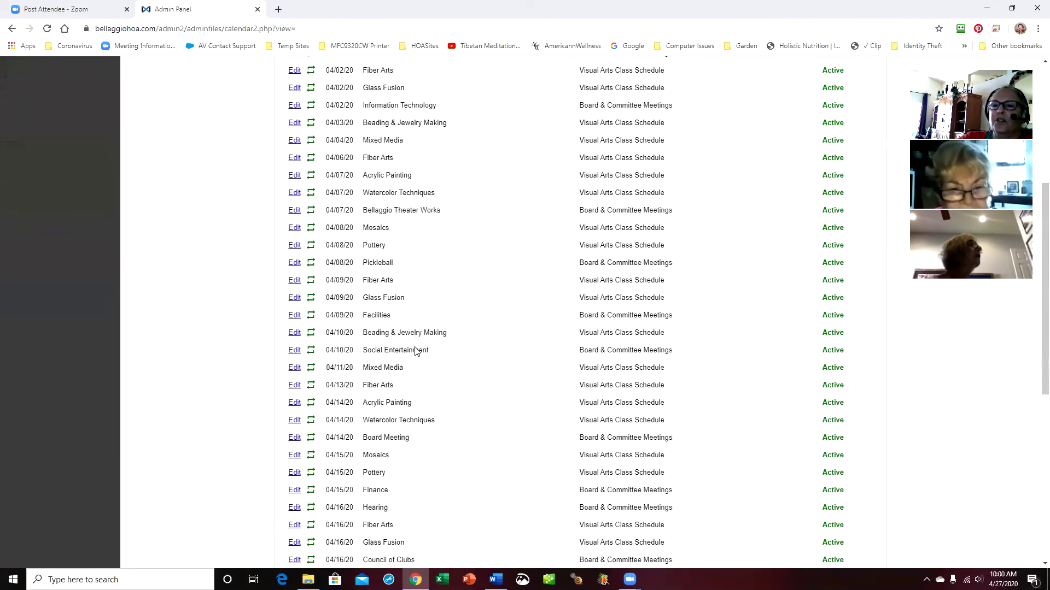
scroll(417, 351, down, 7)
scroll(418, 361, up, 2)
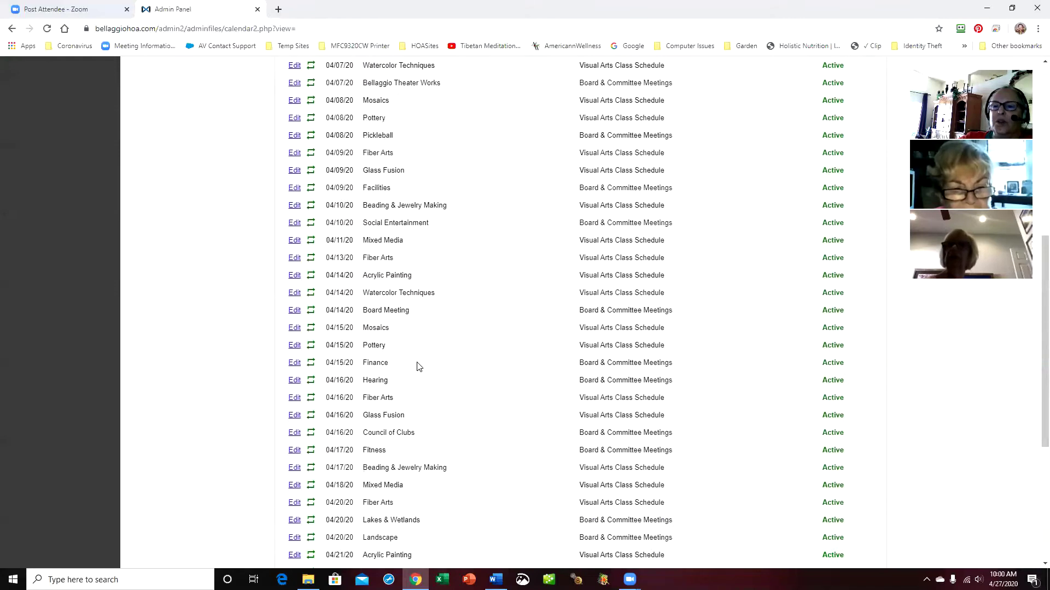
scroll(418, 367, up, 8)
scroll(420, 367, down, 9)
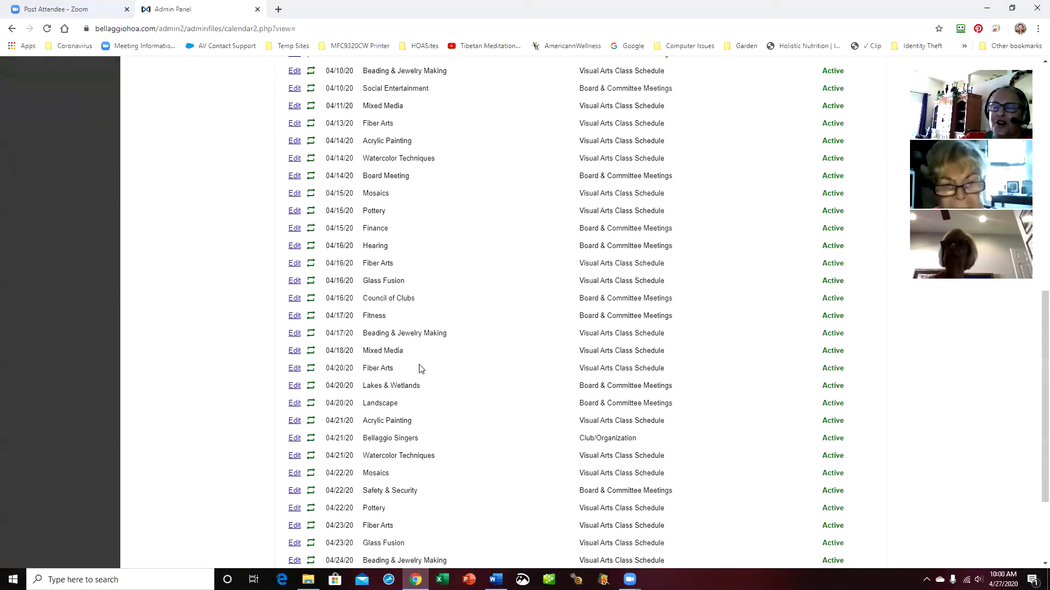
scroll(420, 367, up, 9)
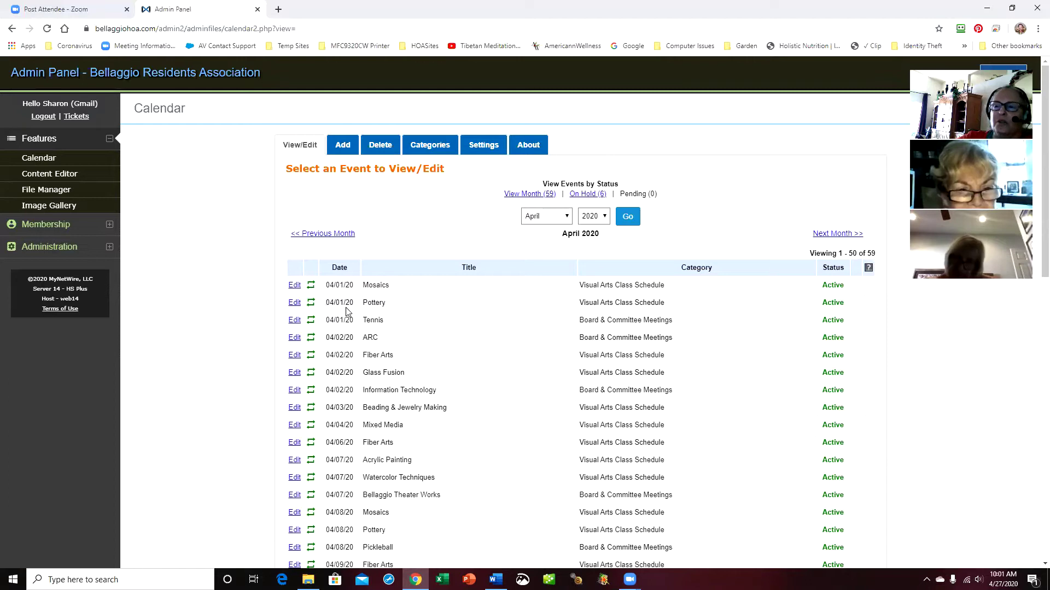
scroll(486, 364, down, 5)
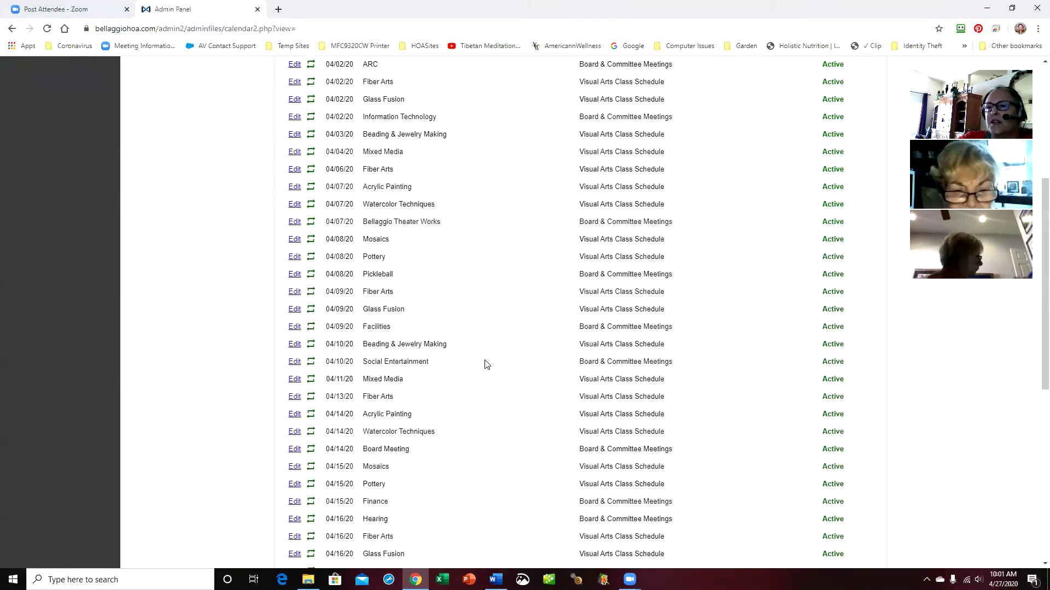
scroll(487, 364, down, 8)
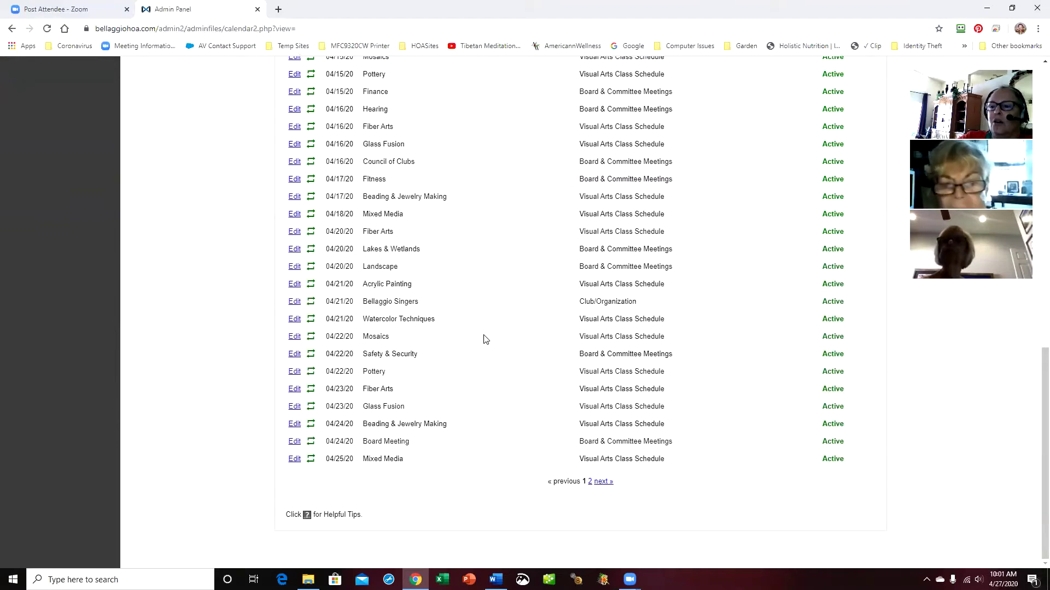
scroll(484, 339, up, 5)
scroll(484, 339, up, 7)
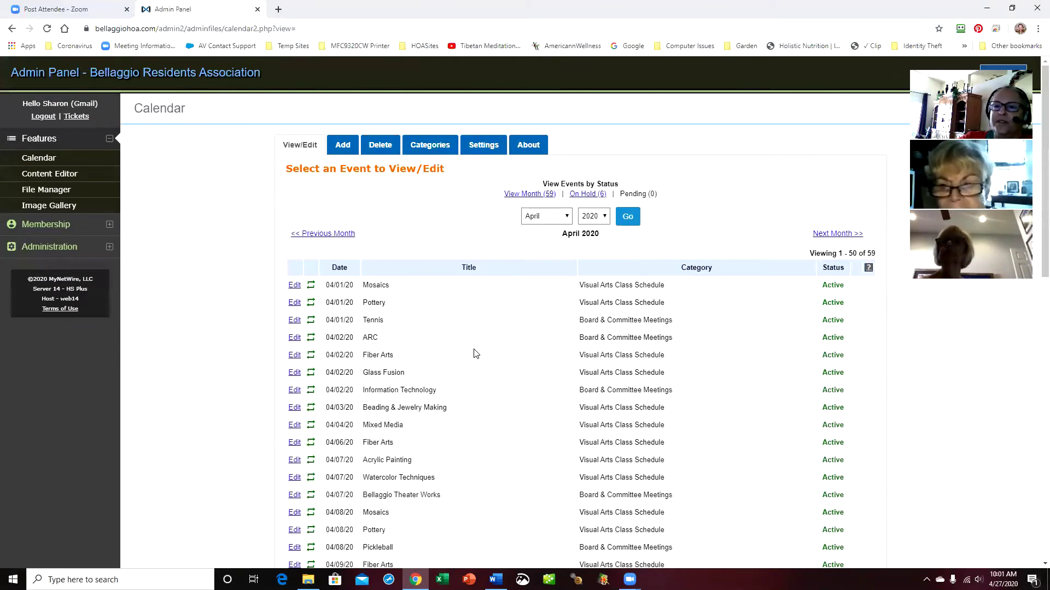
scroll(474, 353, down, 12)
scroll(481, 358, up, 12)
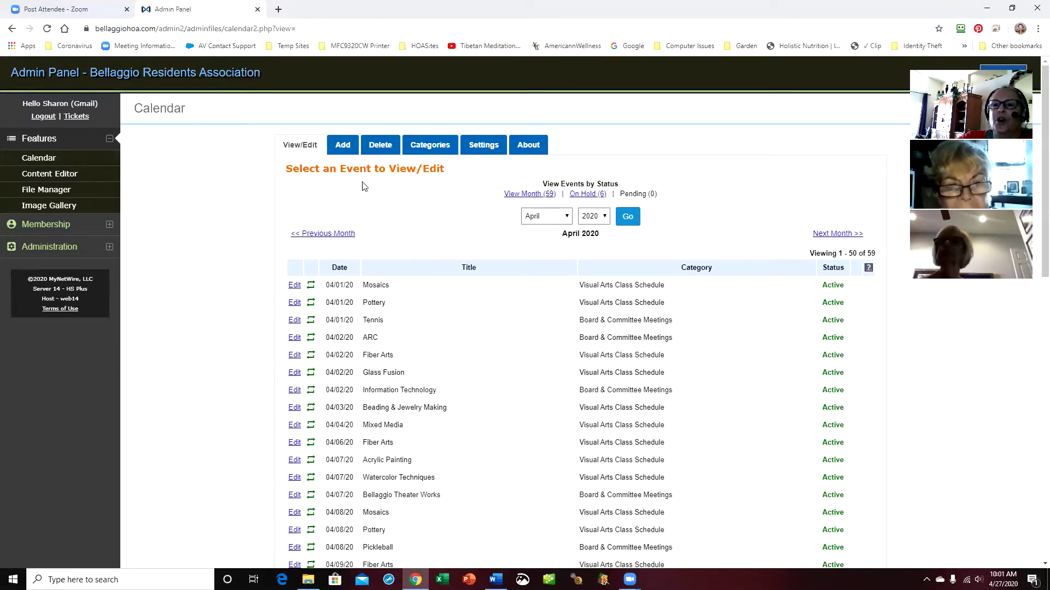
Start a new event filed under the Club/Organization category
click(343, 146)
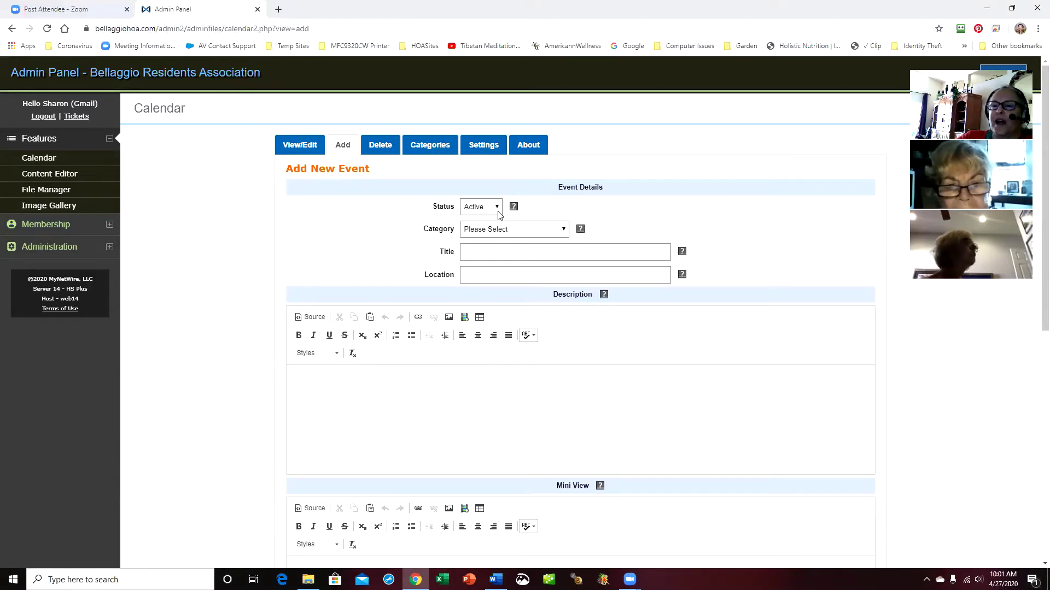
click(564, 229)
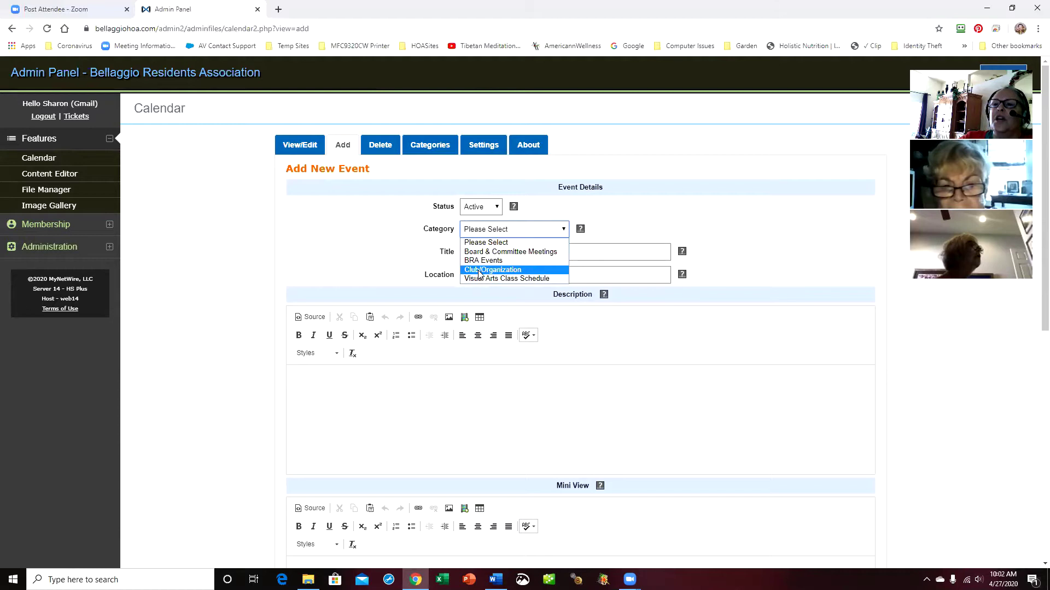
click(484, 271)
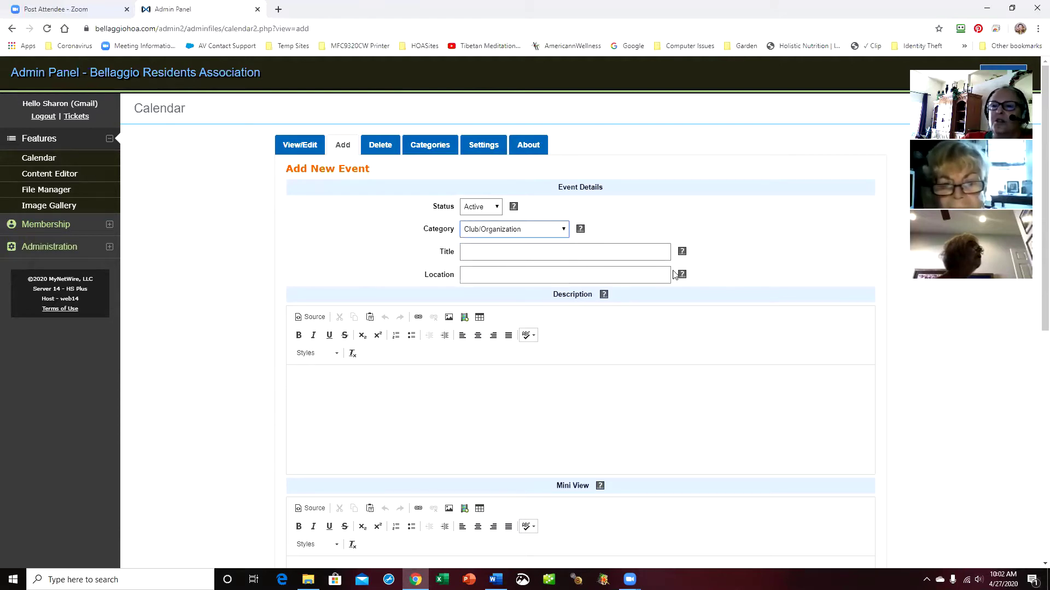
click(499, 253)
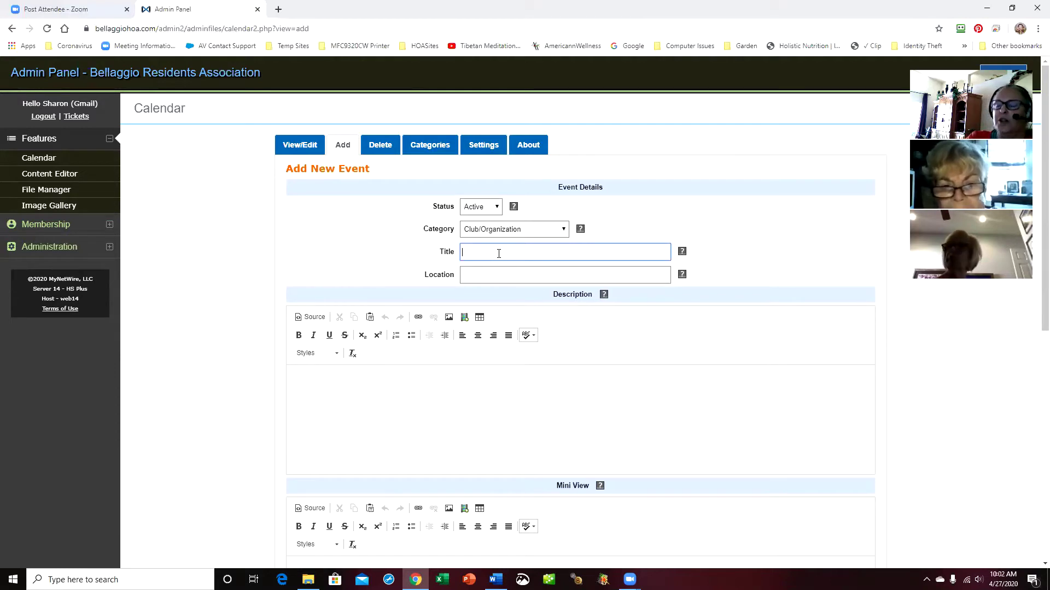
Enter 'PAP Square Dancing' as the event title and 'Ballroom' as its location
text(PAP)
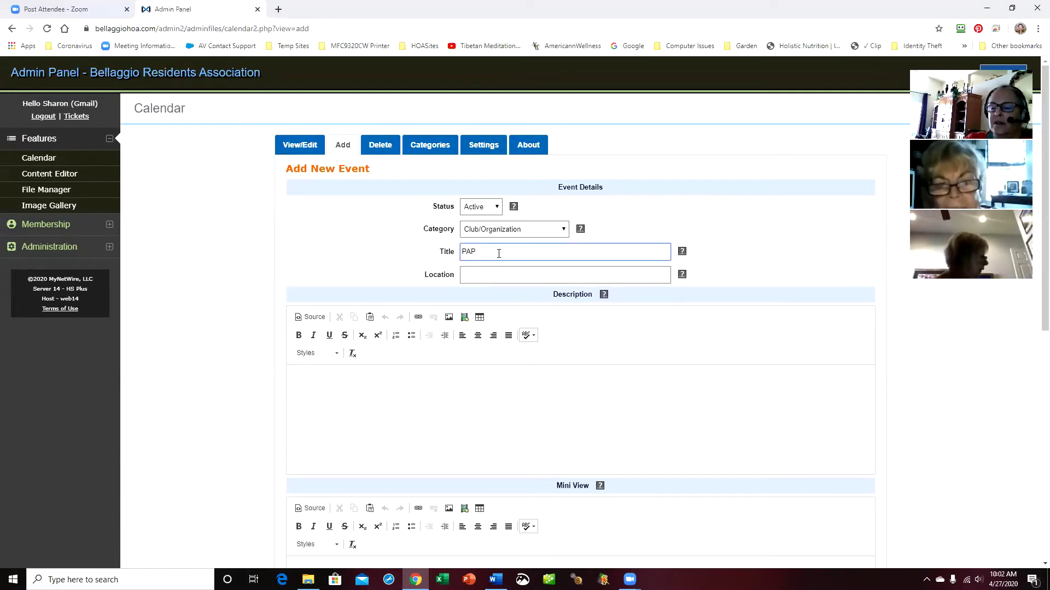
text( Sw)
text(uare Dancing)
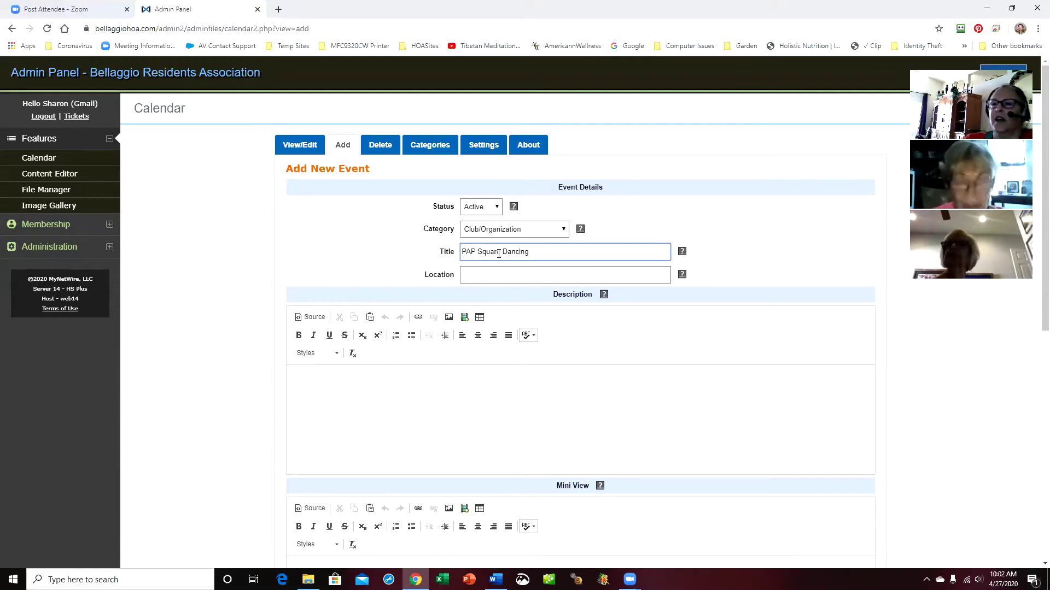
click(503, 279)
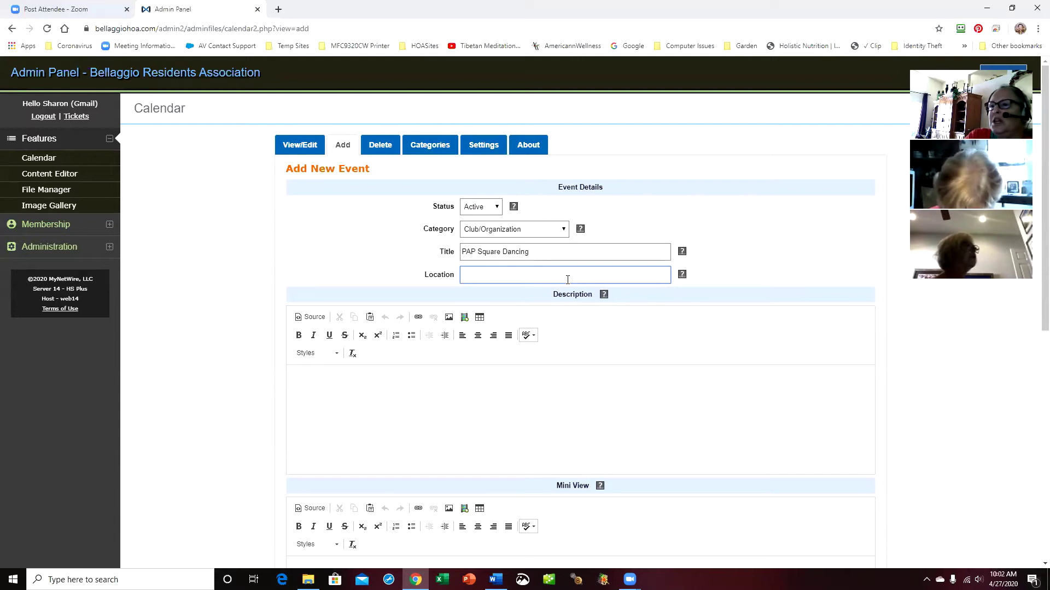
text(Ballroom)
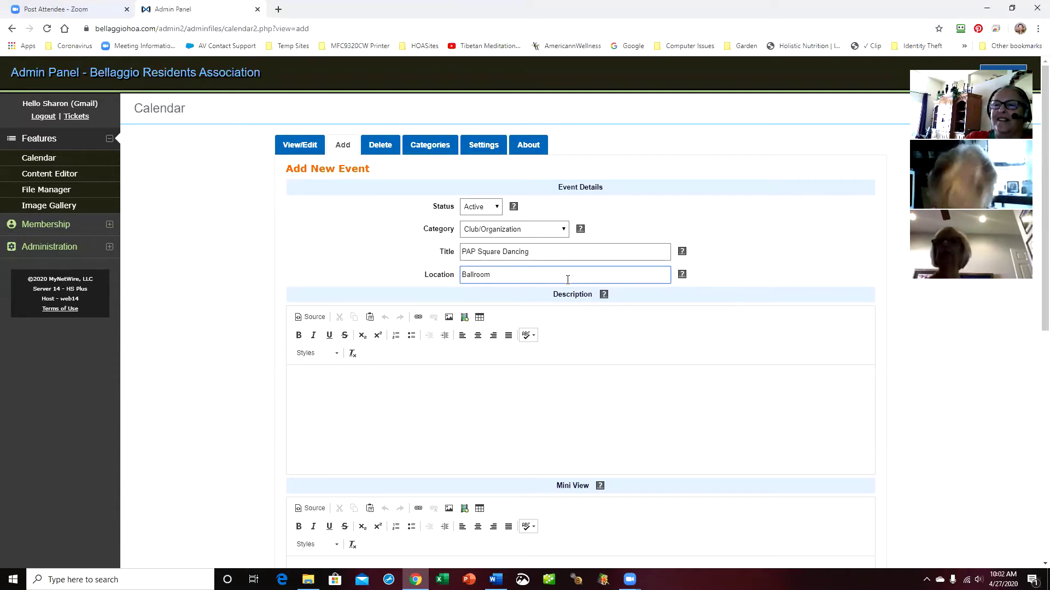
key(Tab)
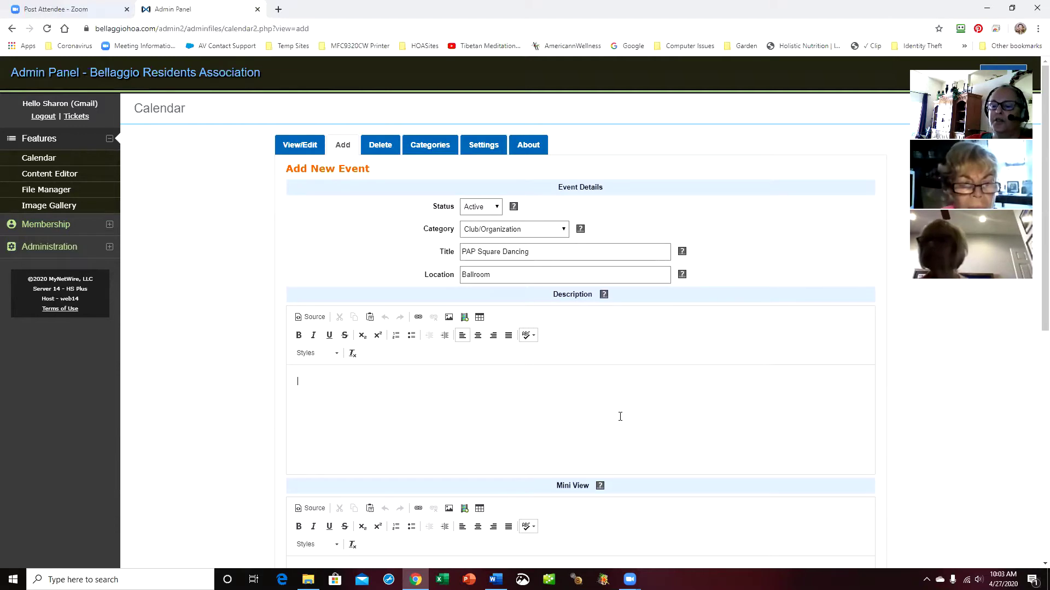
Write the description 'Click here for Square Dancing detail!!!' and select the whole sentence
text(C)
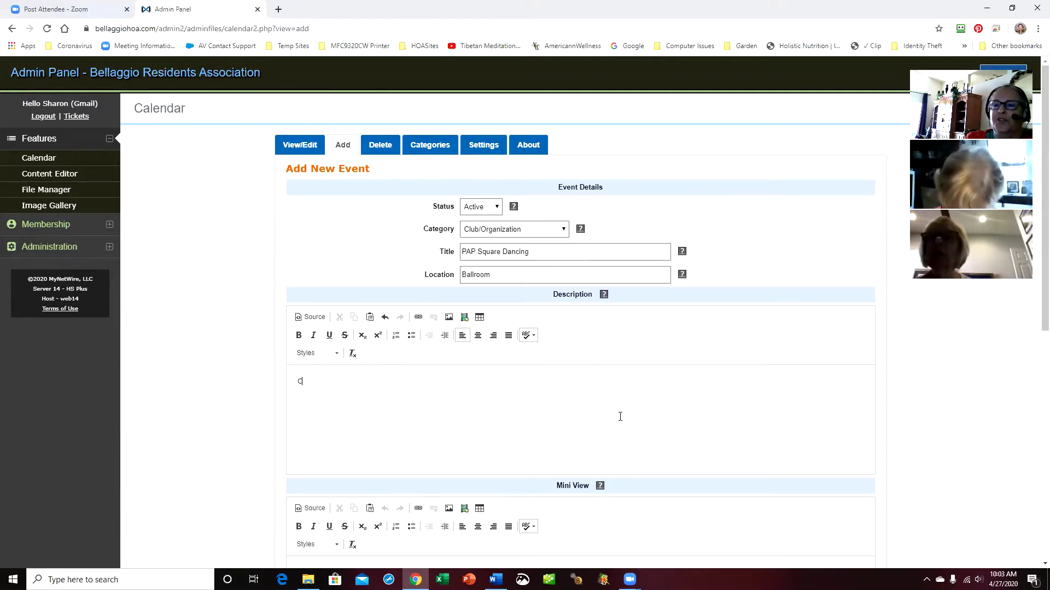
text(lick here fo)
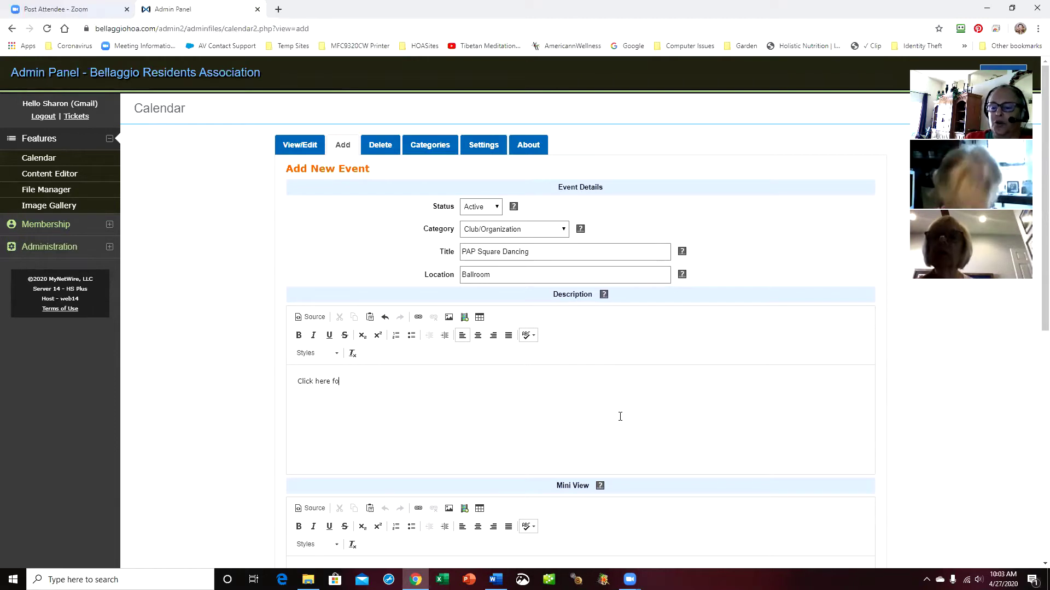
text(r Square Dancing detail!!!)
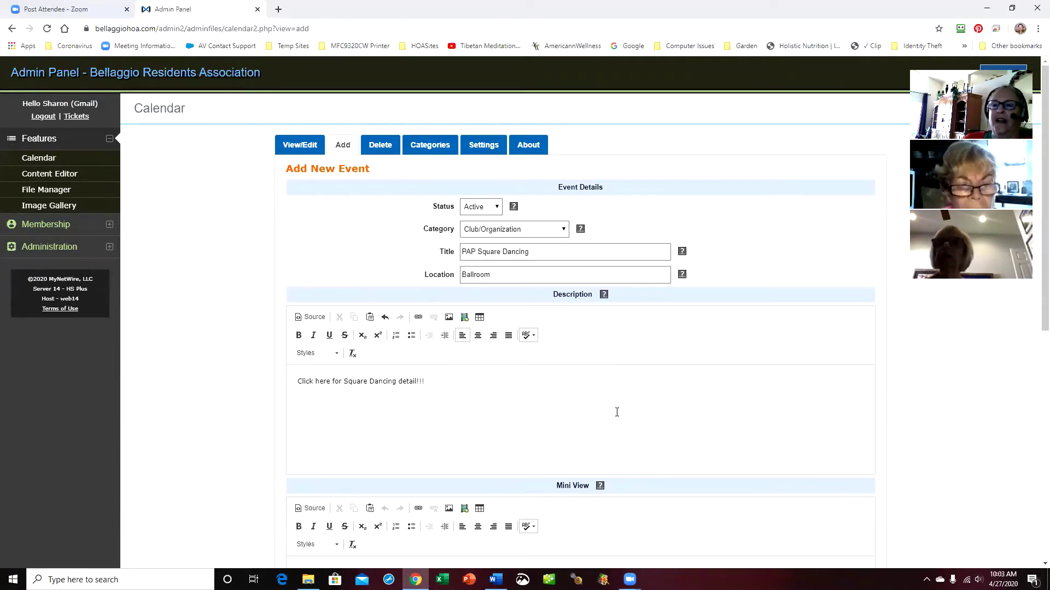
double_click(323, 382)
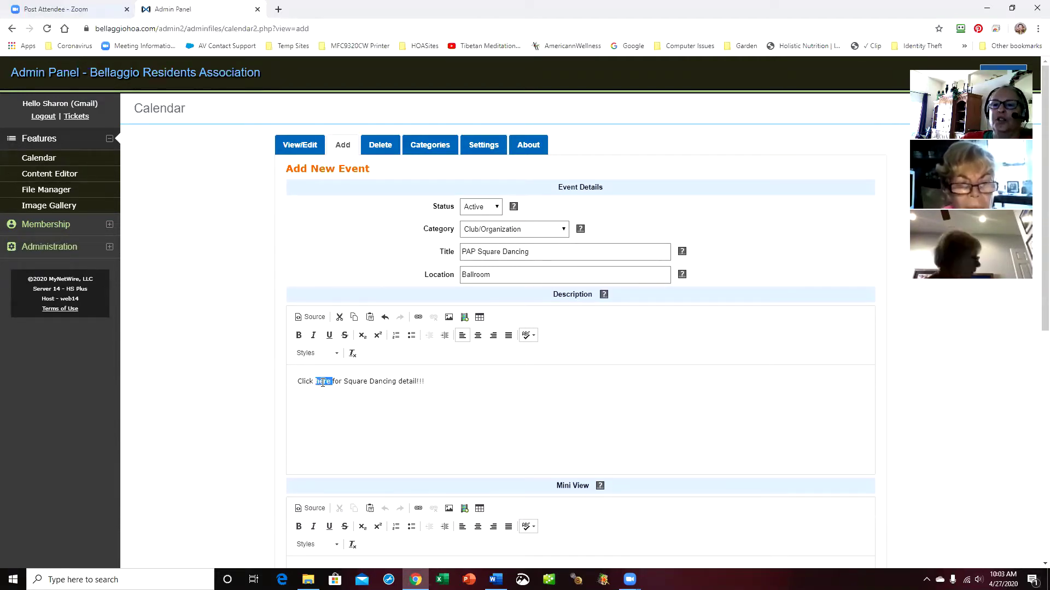
click(452, 413)
drag(299, 382, 554, 421)
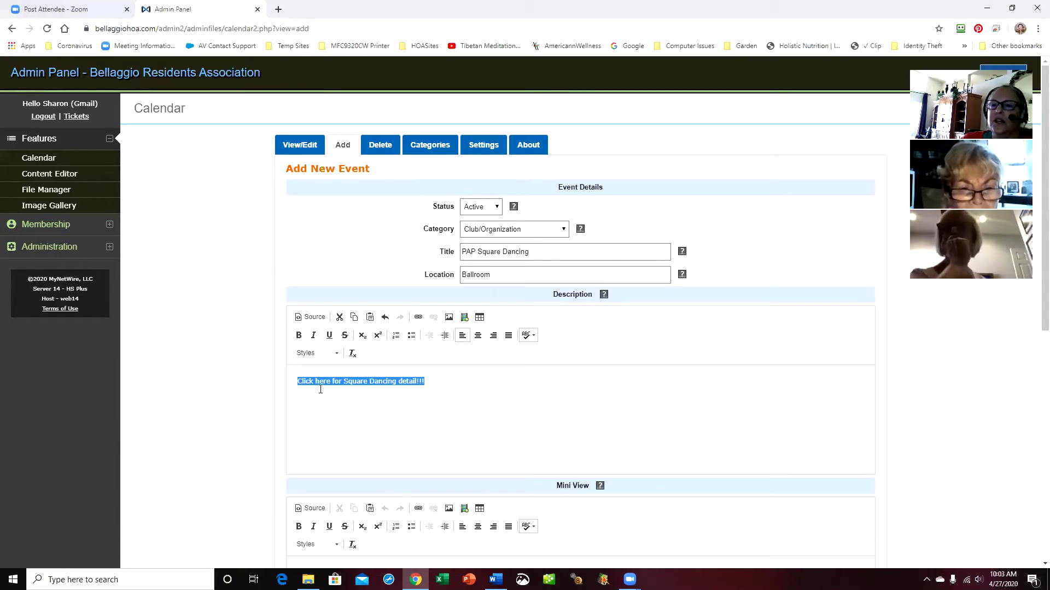
Start a link on the selected sentence and browse the site's files for a target
click(419, 318)
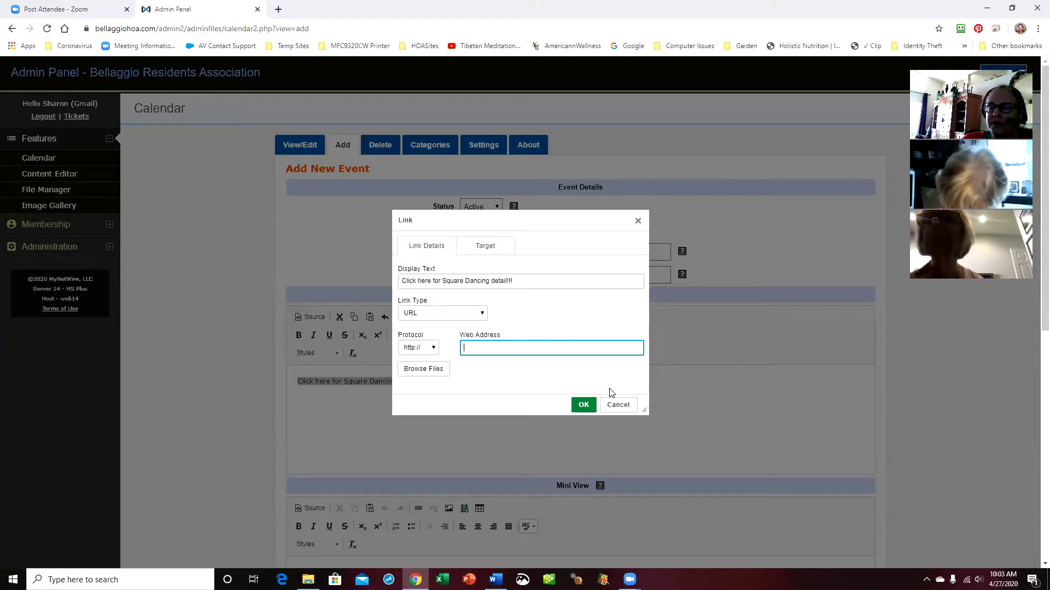
click(401, 366)
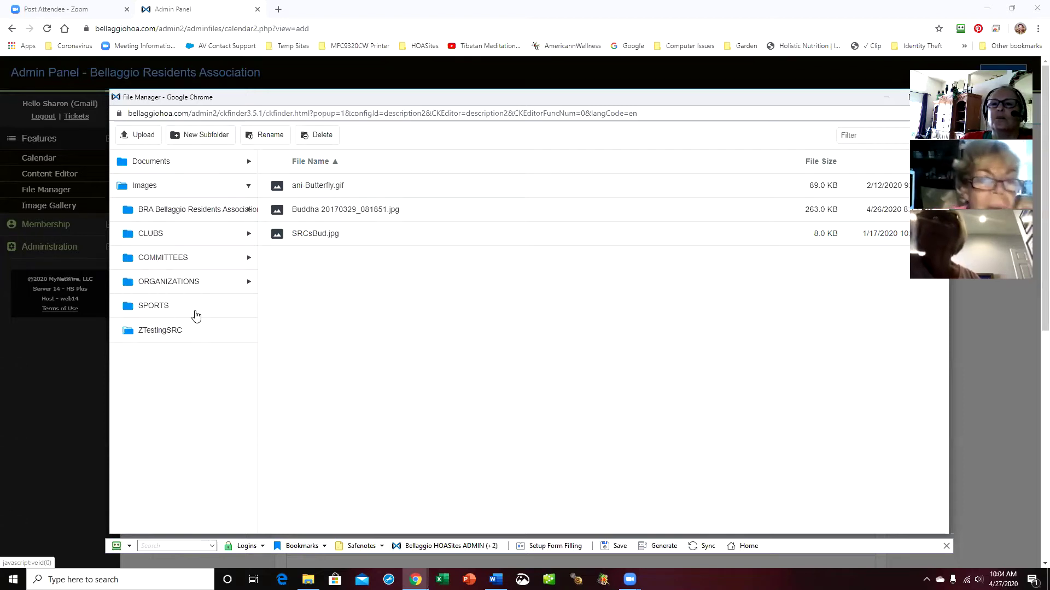
Choose PAPmah jongg 2020 flyer.pdf from ORGANIZATIONS > Org-The Pap Corps > PAP Event Flyers as the link target
click(248, 164)
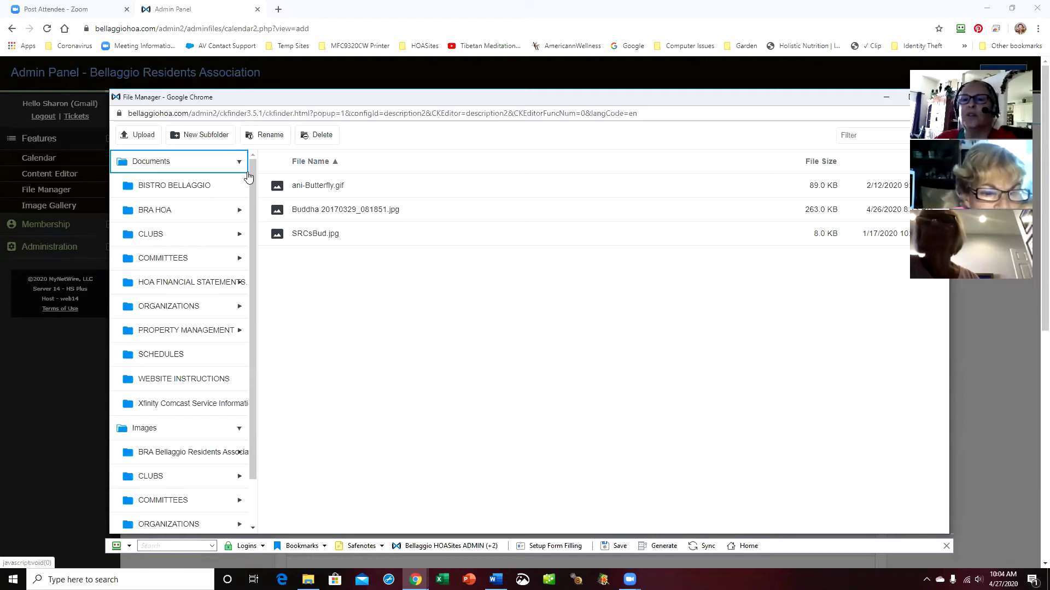
click(220, 311)
click(240, 309)
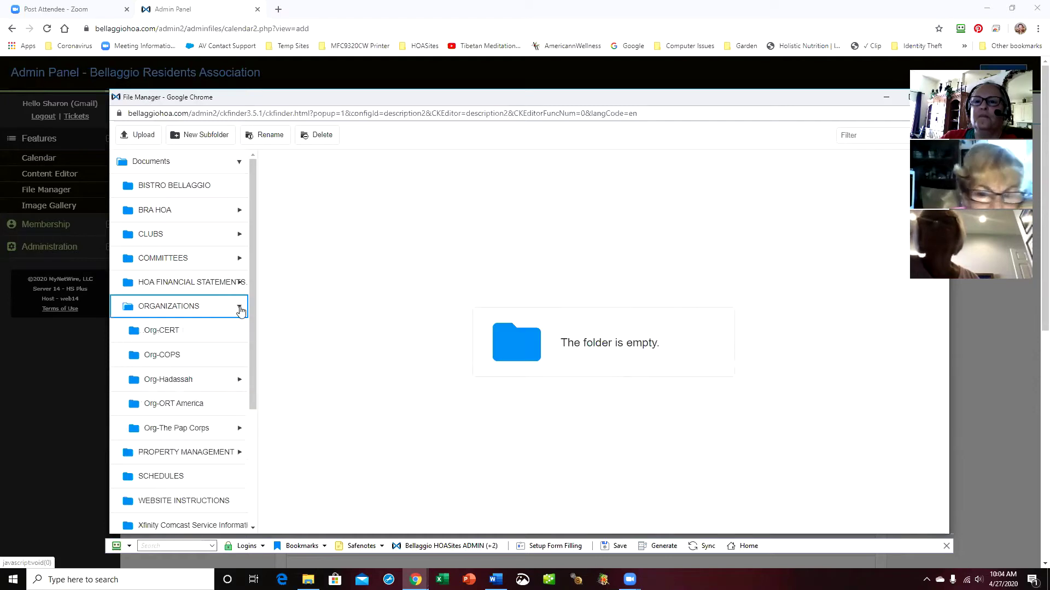
click(239, 430)
click(239, 430)
drag(253, 381, 251, 422)
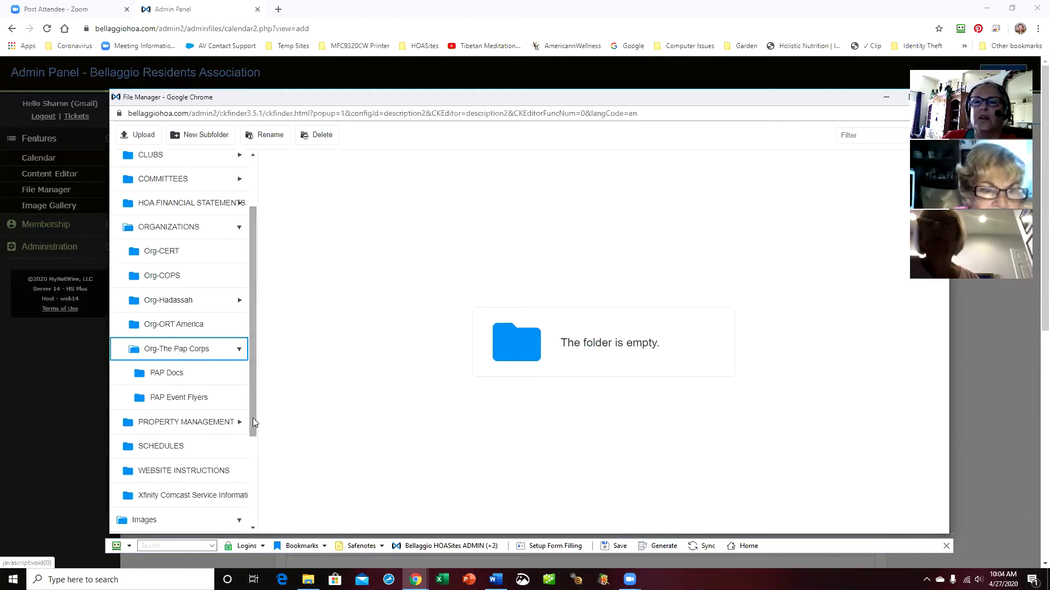
click(194, 397)
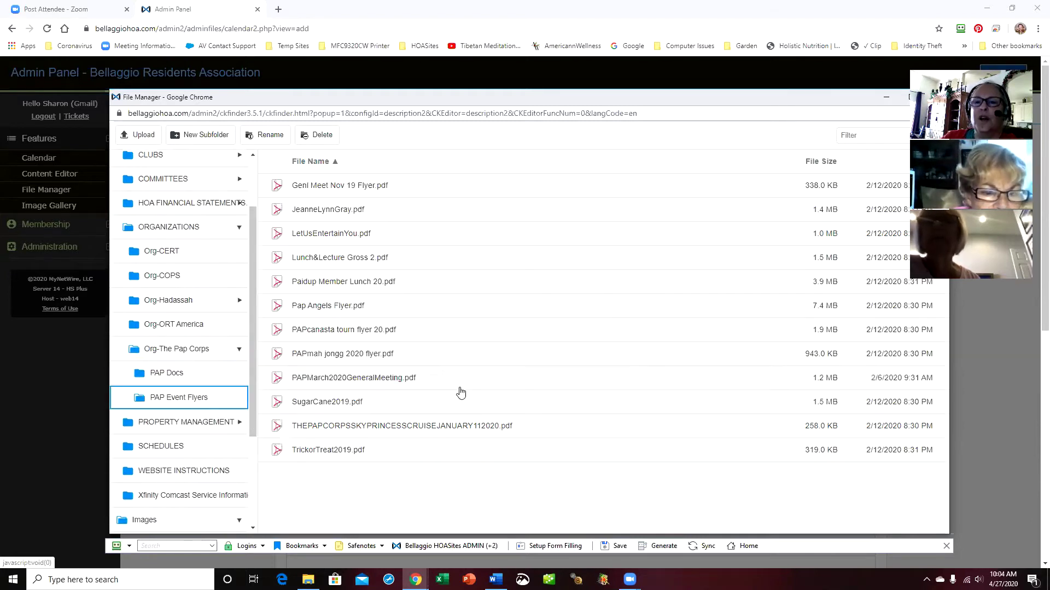
double_click(332, 355)
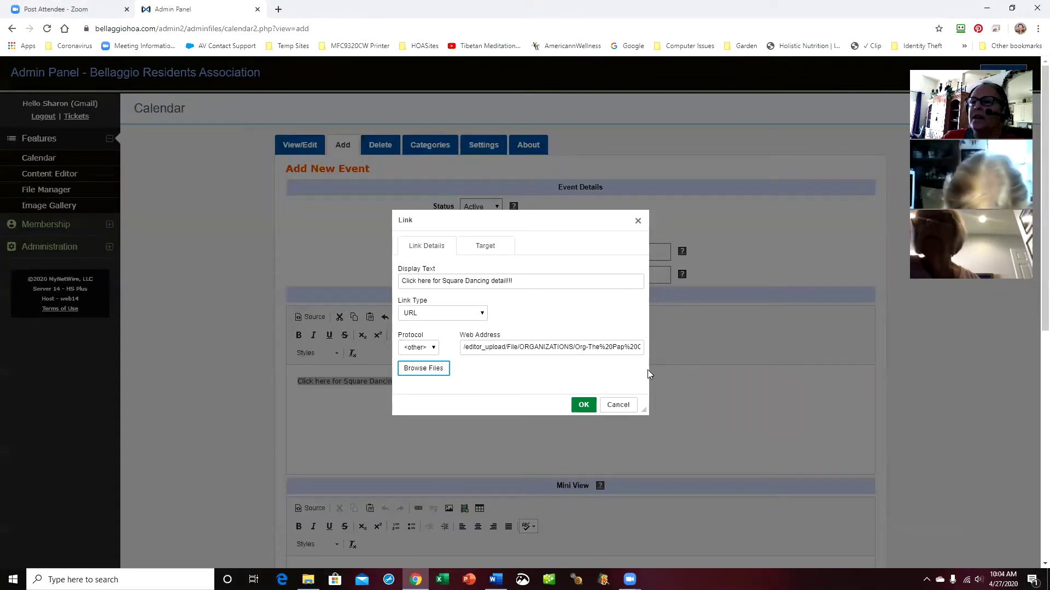
Apply the flyer link to the description sentence and deselect it
click(583, 405)
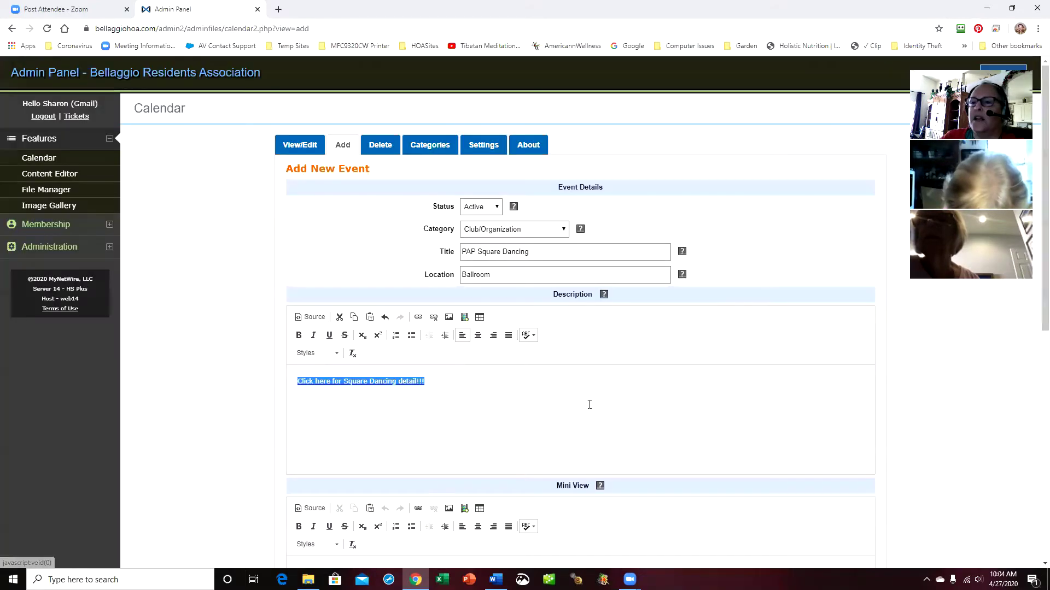
click(348, 400)
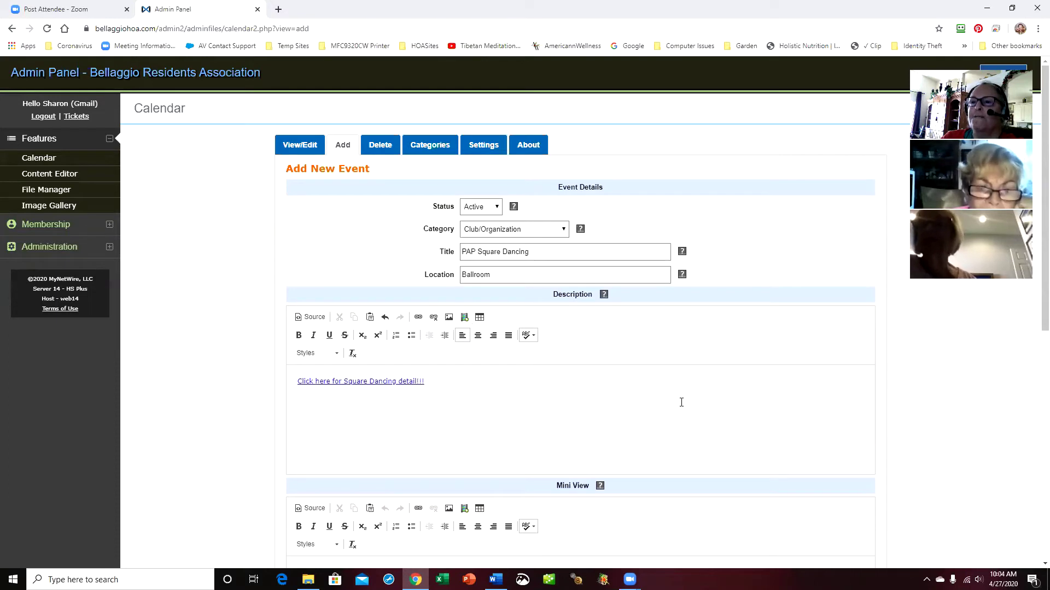
scroll(681, 402, down, 4)
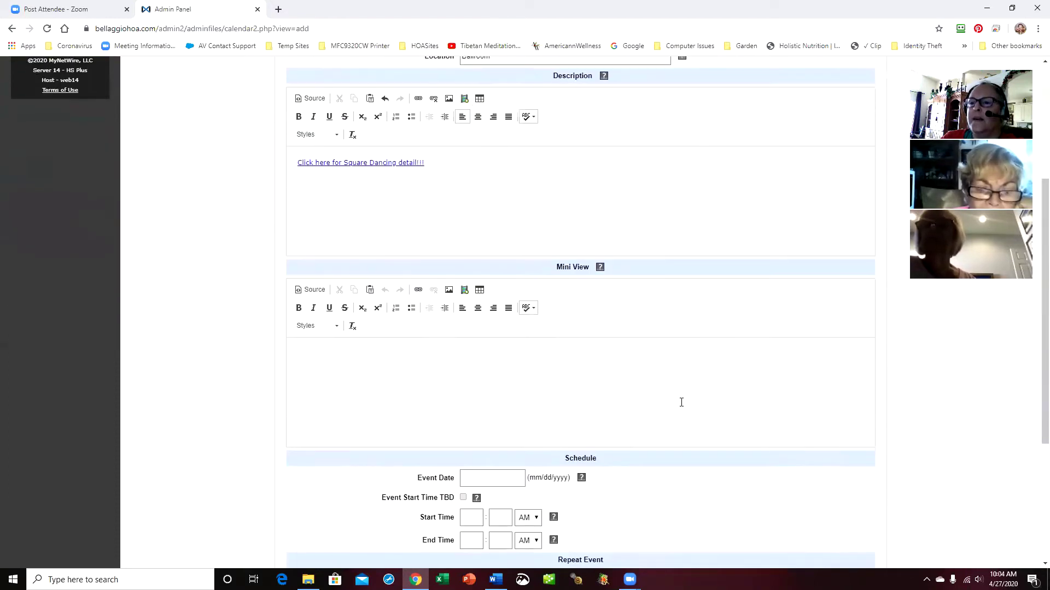
scroll(682, 403, down, 2)
Schedule the event for April 27, 2020, 12:00 PM to 4:00 PM, and save it
click(494, 370)
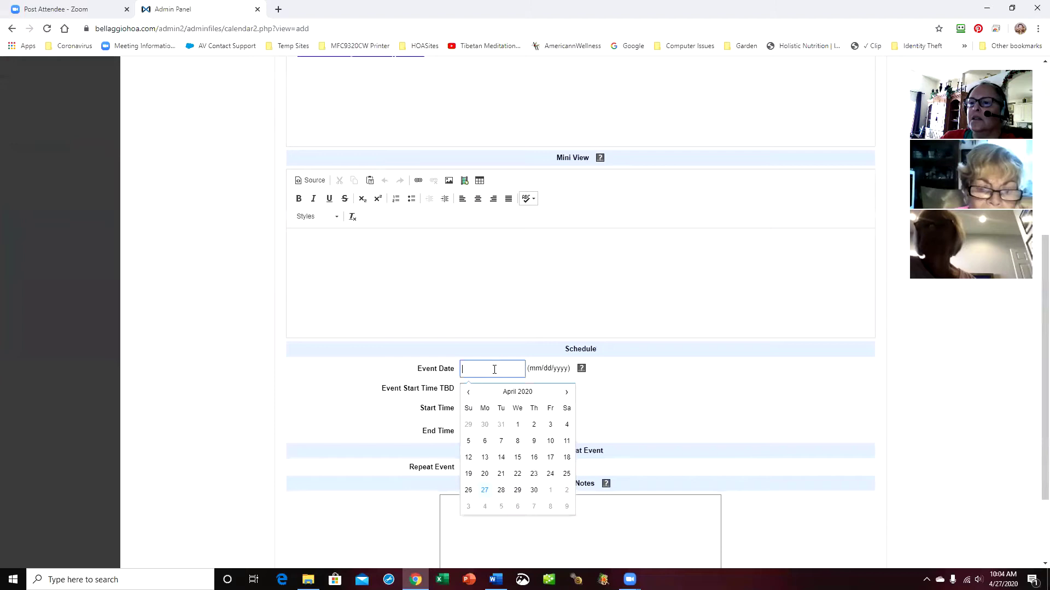
click(484, 490)
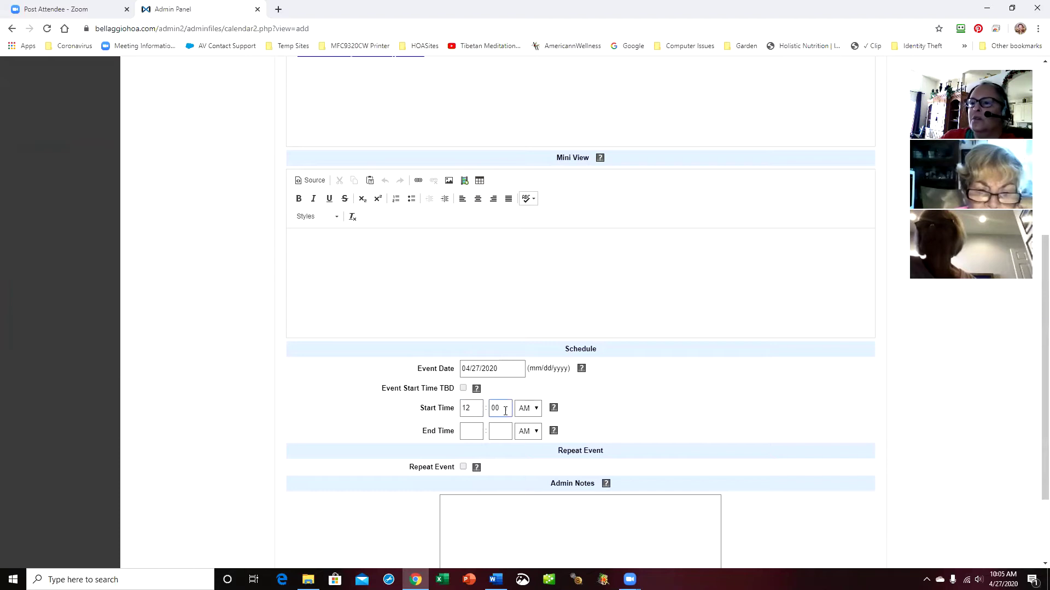
click(535, 409)
click(531, 432)
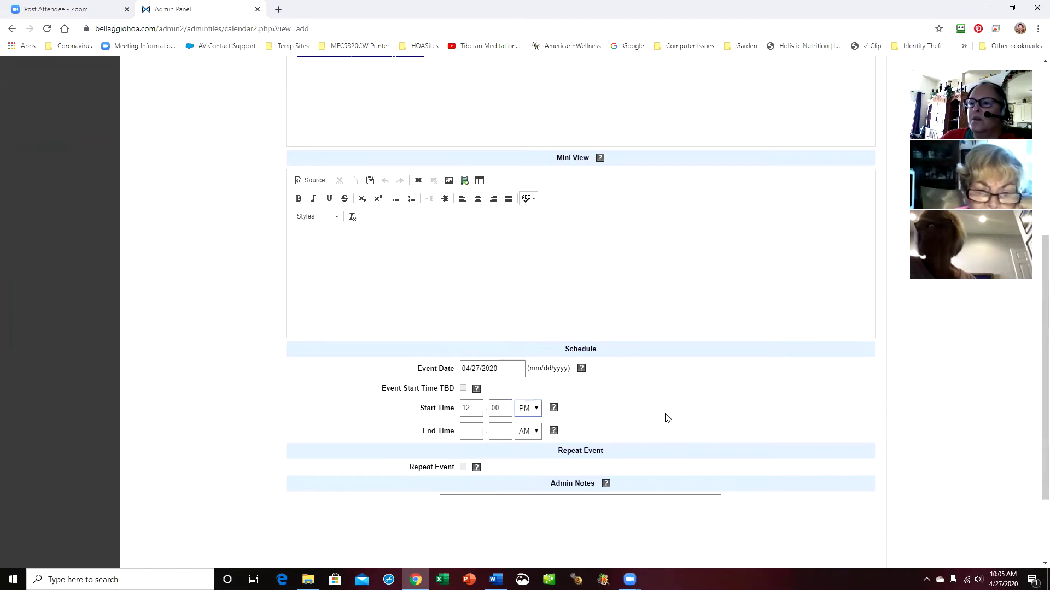
click(469, 434)
key(Tab)
click(537, 431)
click(526, 454)
scroll(719, 413, down, 2)
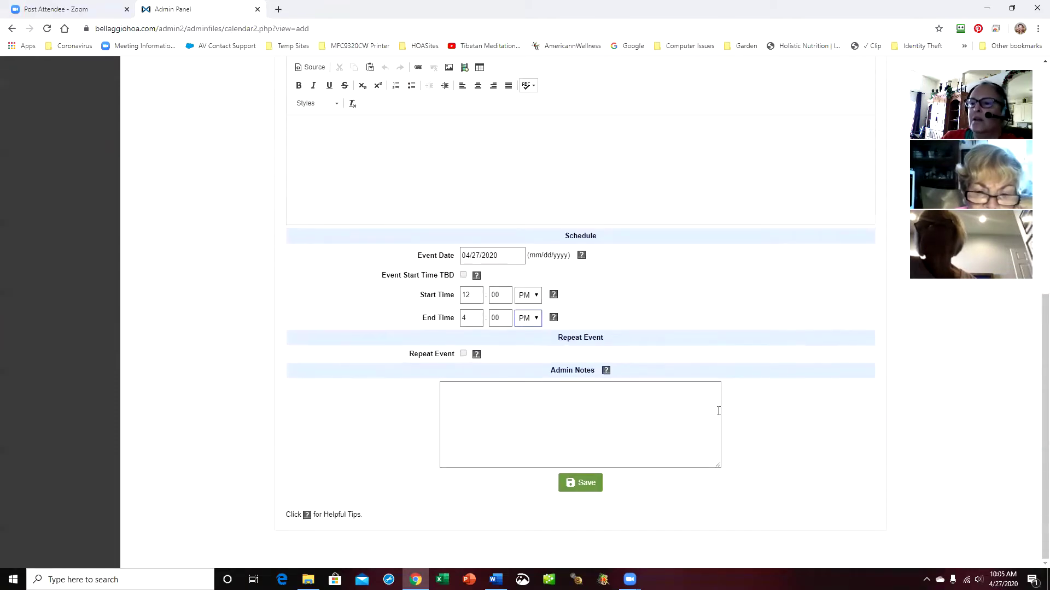
click(590, 484)
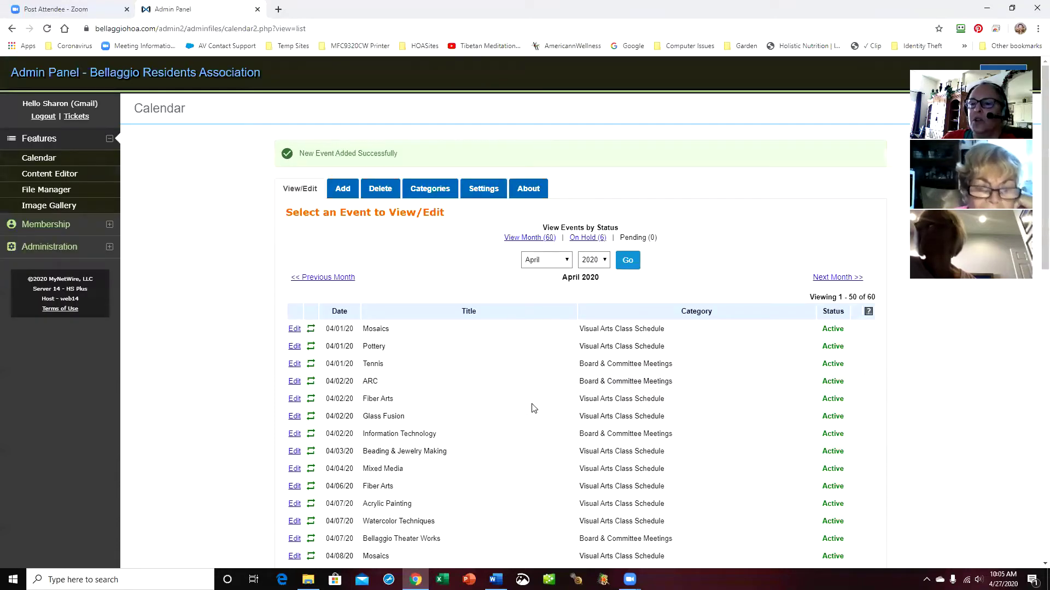
Move to the second page of April events and select that page's URL
scroll(520, 408, down, 4)
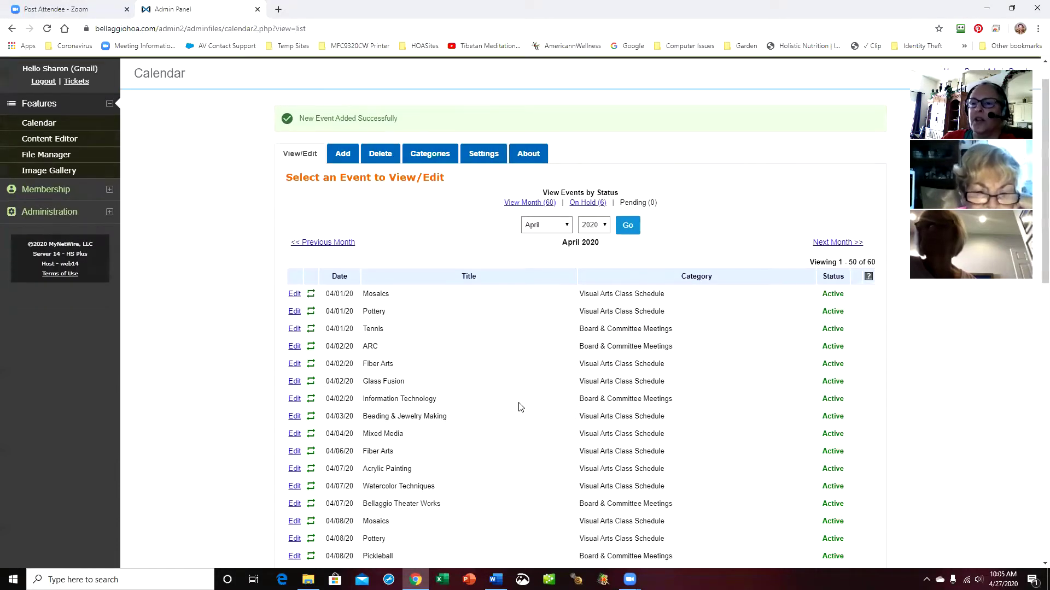
scroll(520, 407, down, 9)
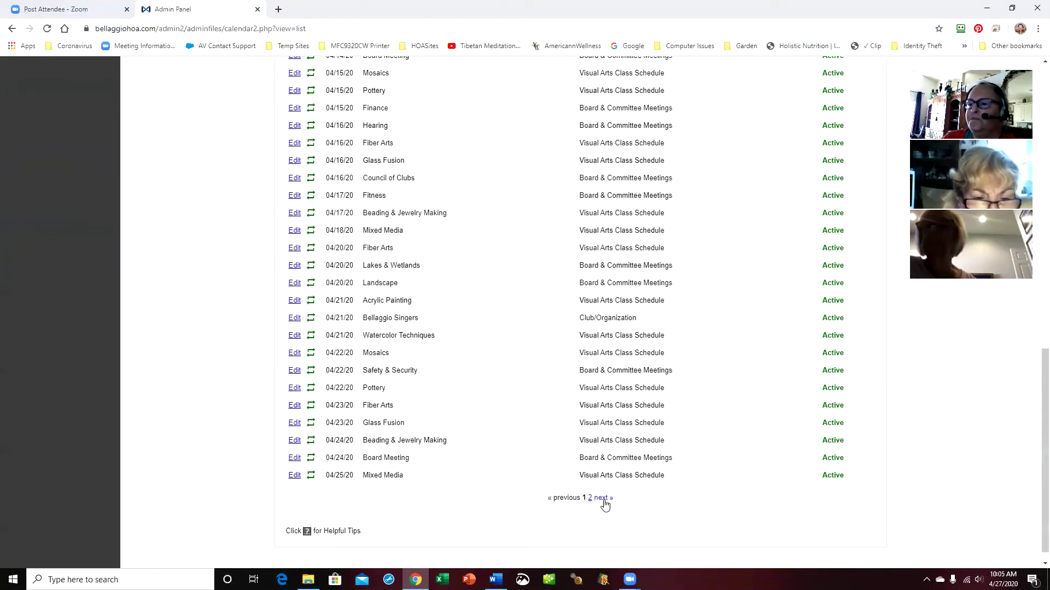
click(604, 498)
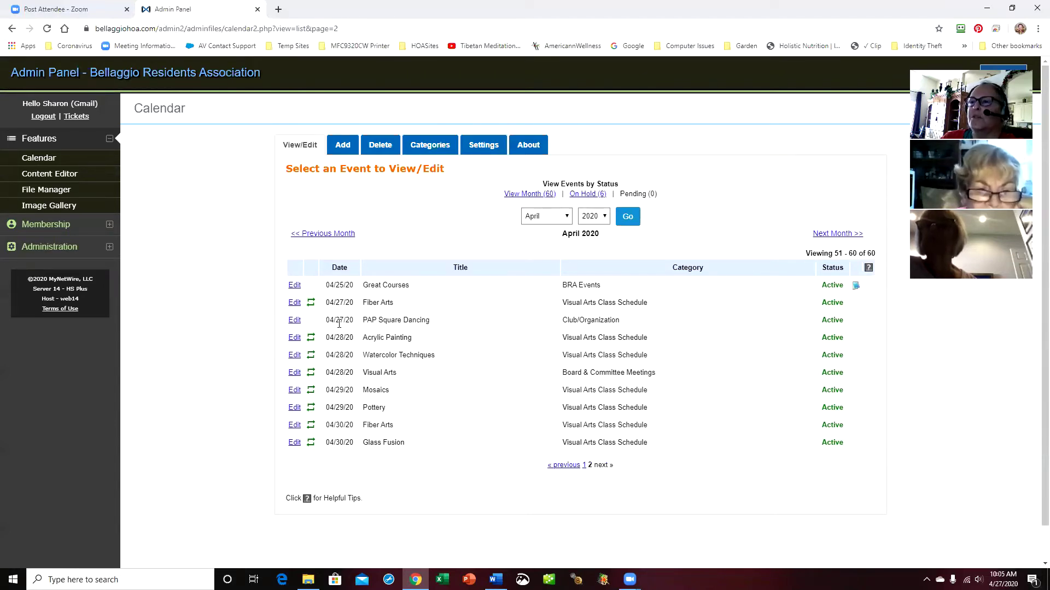
click(249, 30)
key(ctrl+c)
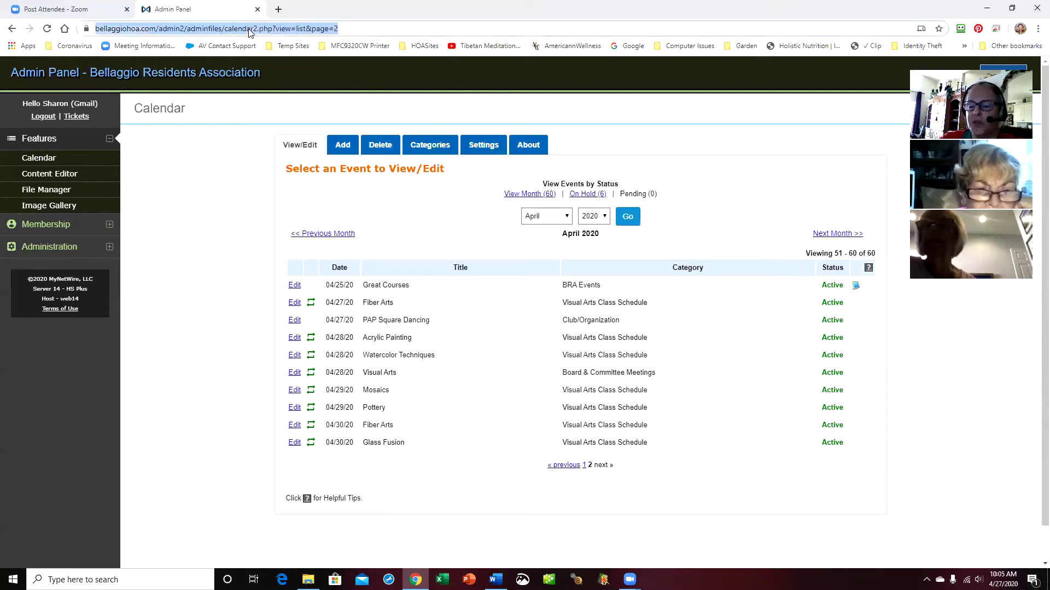
Load the copied address in a new tab, go to the Bellaggio home page, and expand its Calendar
click(279, 11)
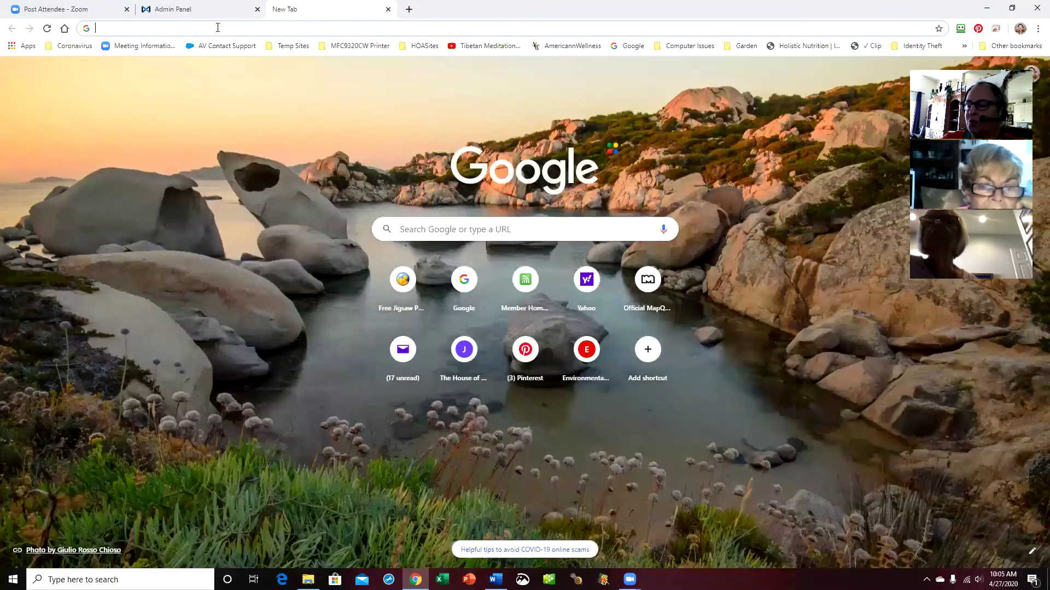
key(ctrl+v)
key(Return)
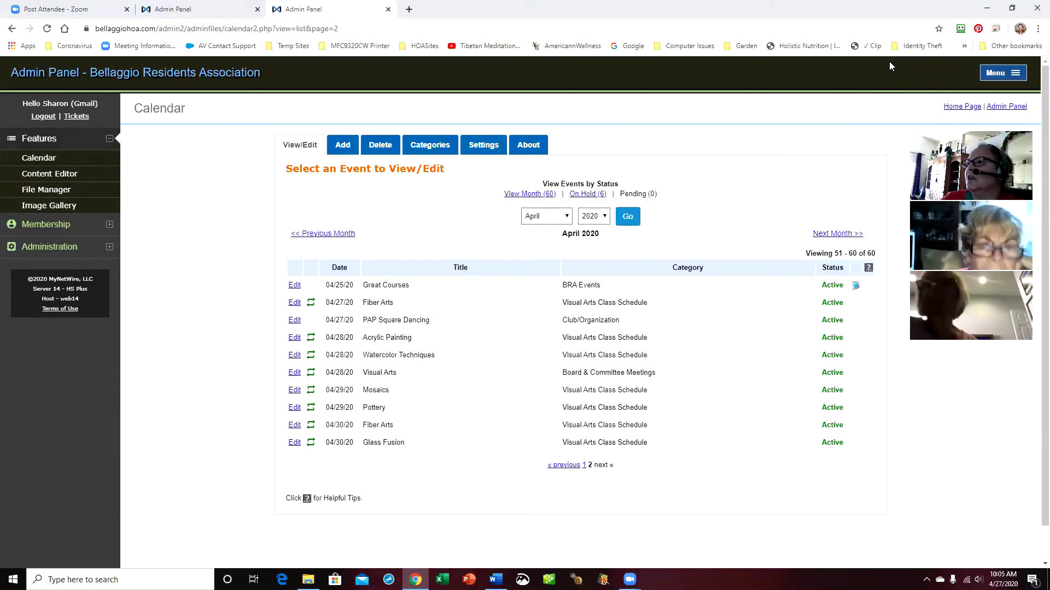
click(963, 106)
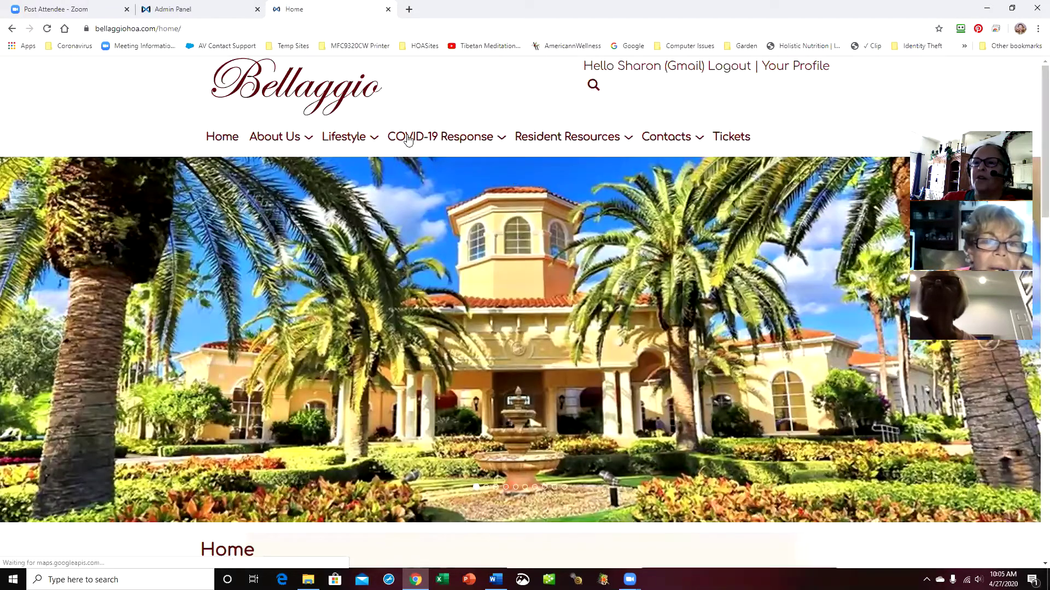
scroll(664, 251, down, 10)
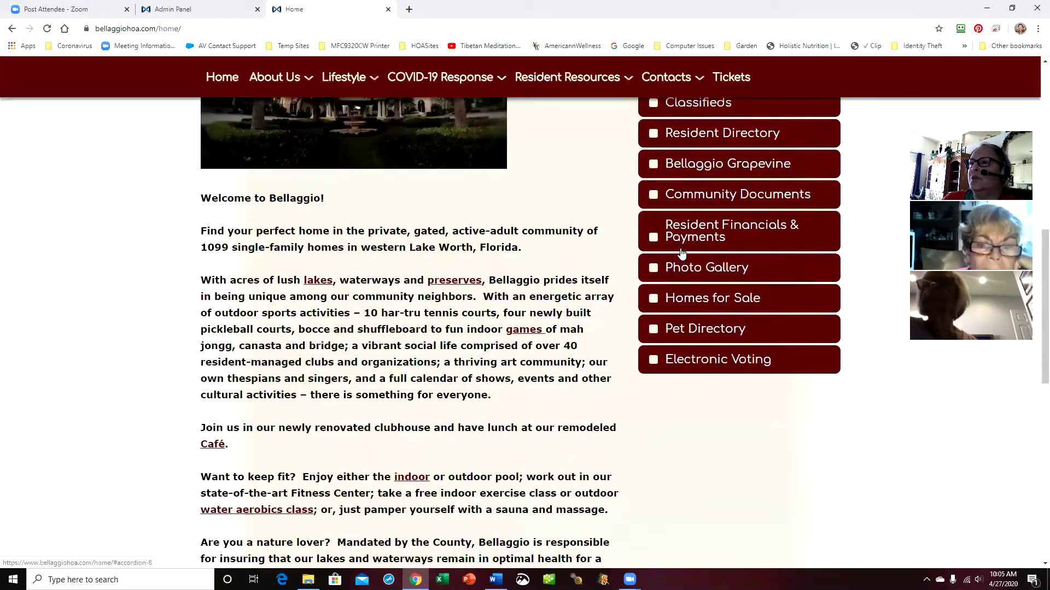
scroll(681, 253, up, 5)
click(696, 284)
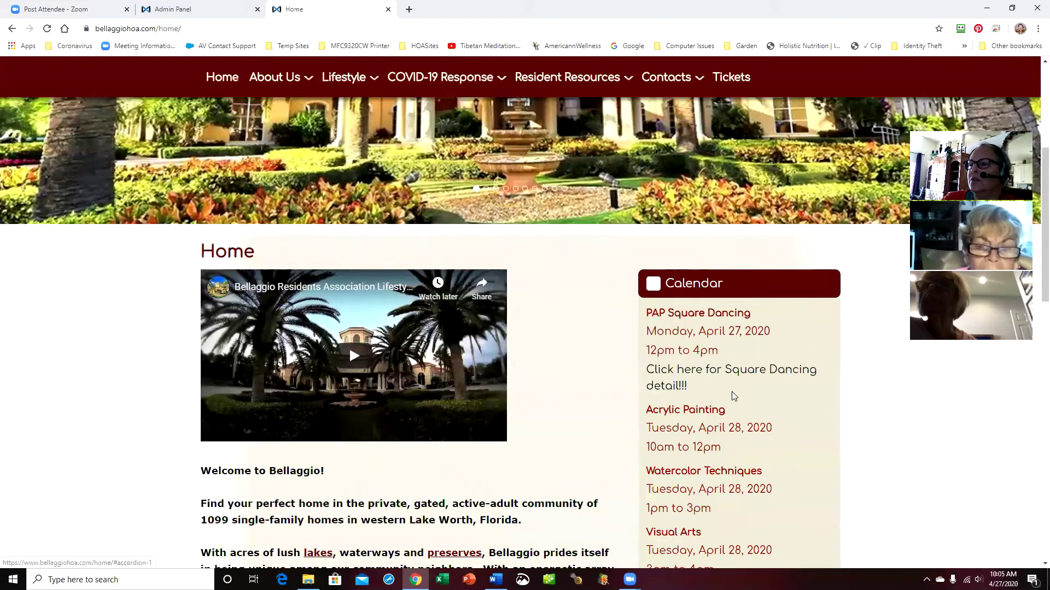
scroll(732, 391, down, 3)
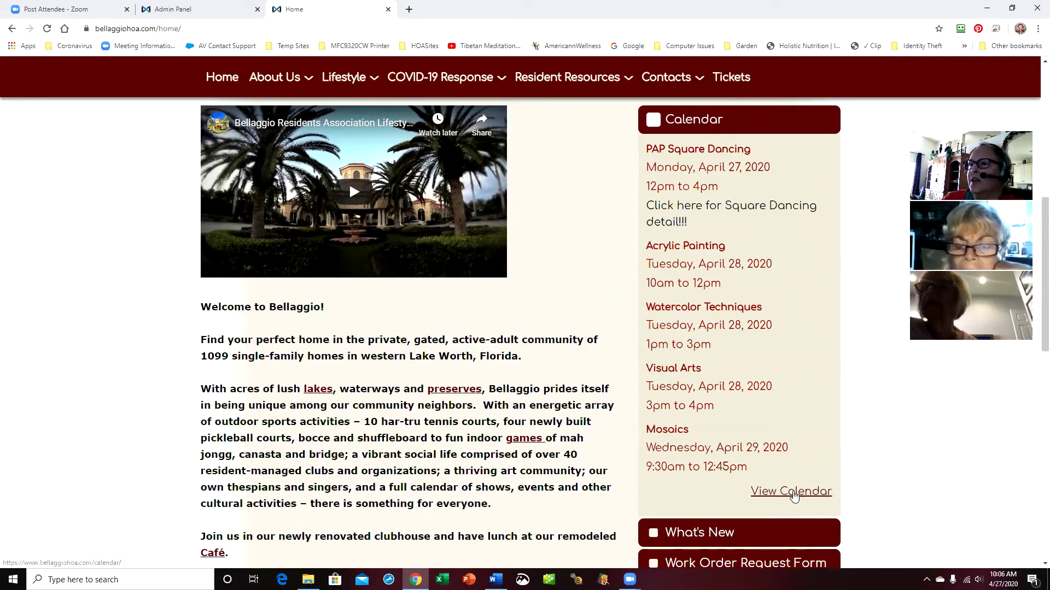
Open PAP Square Dancing from the full calendar, test its flyer link, then return to the admin list
click(785, 497)
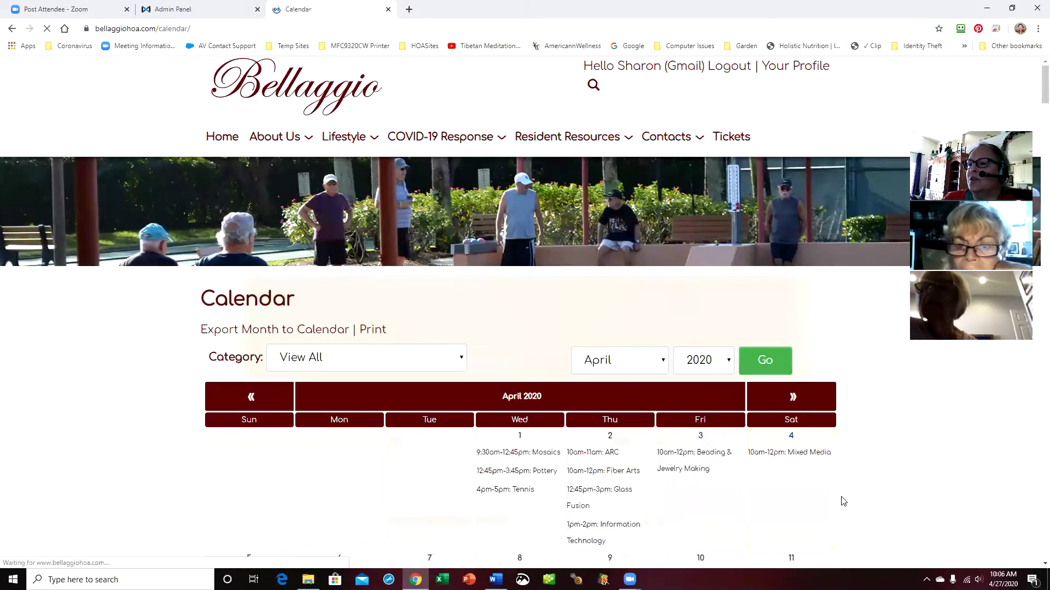
scroll(786, 382, down, 10)
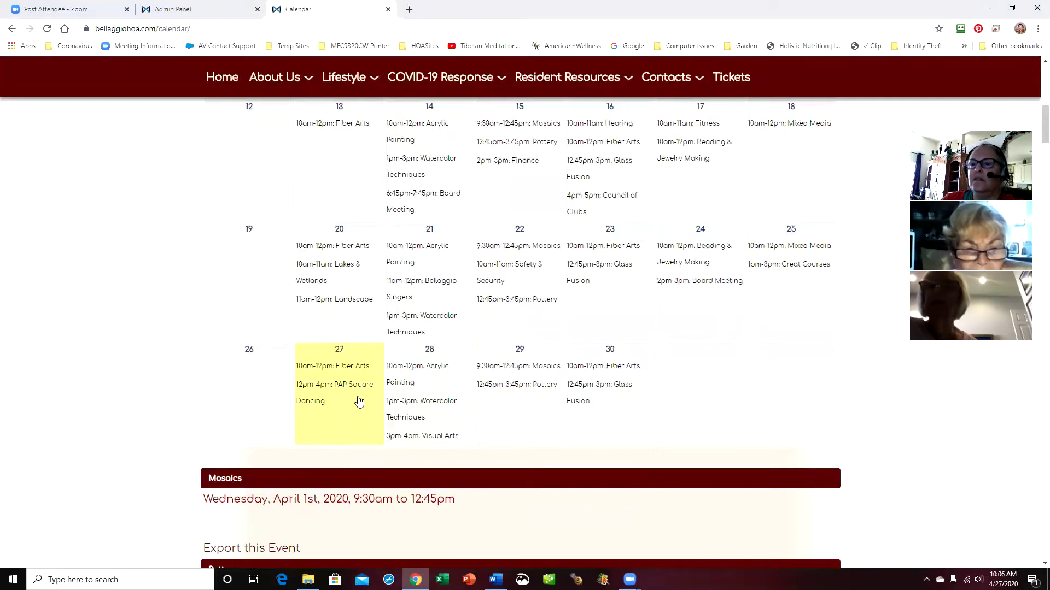
click(358, 387)
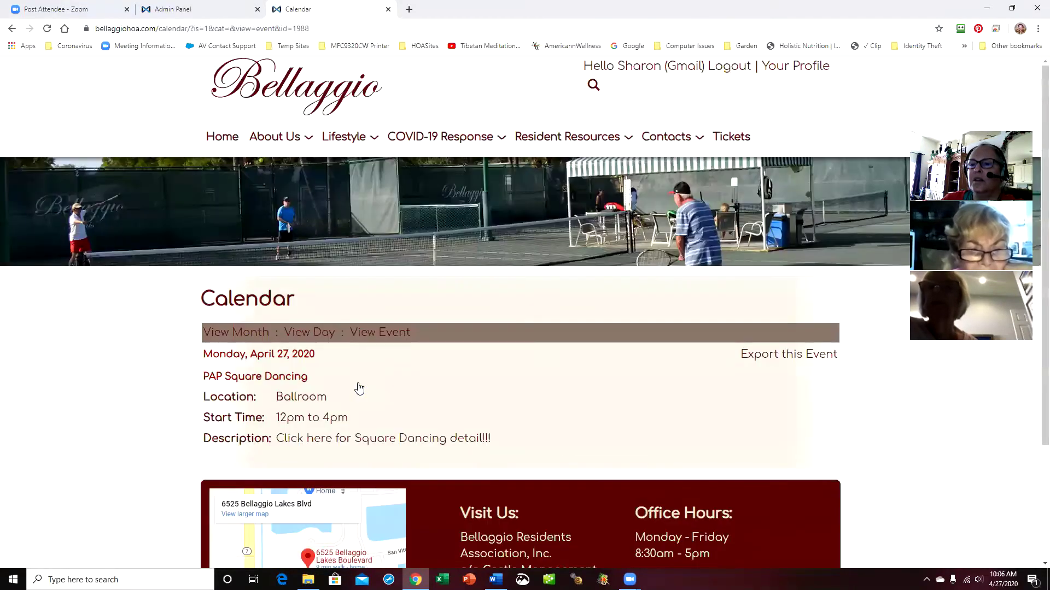
click(324, 444)
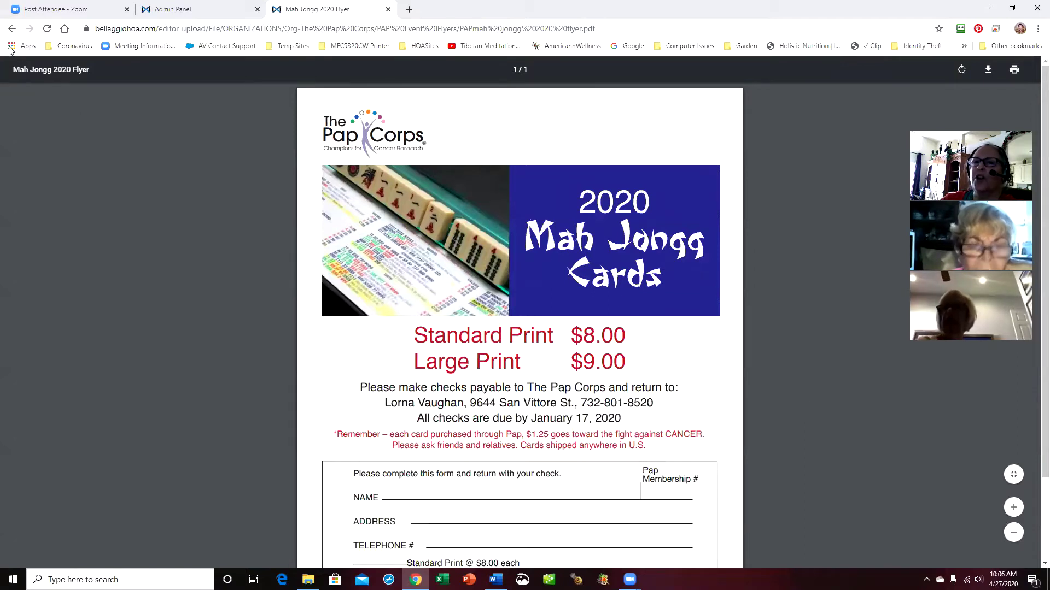
click(12, 29)
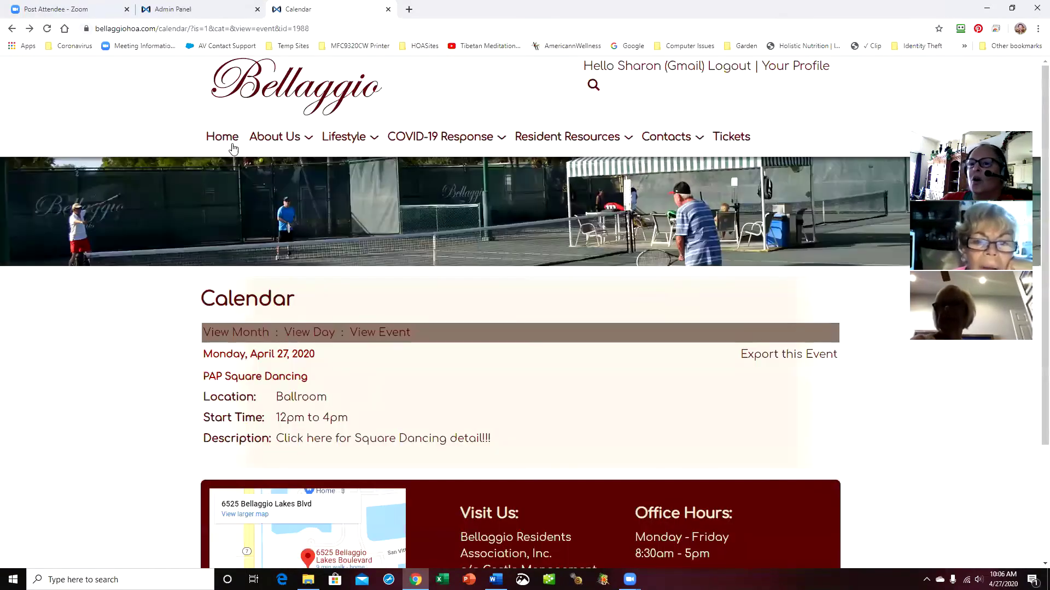
click(239, 13)
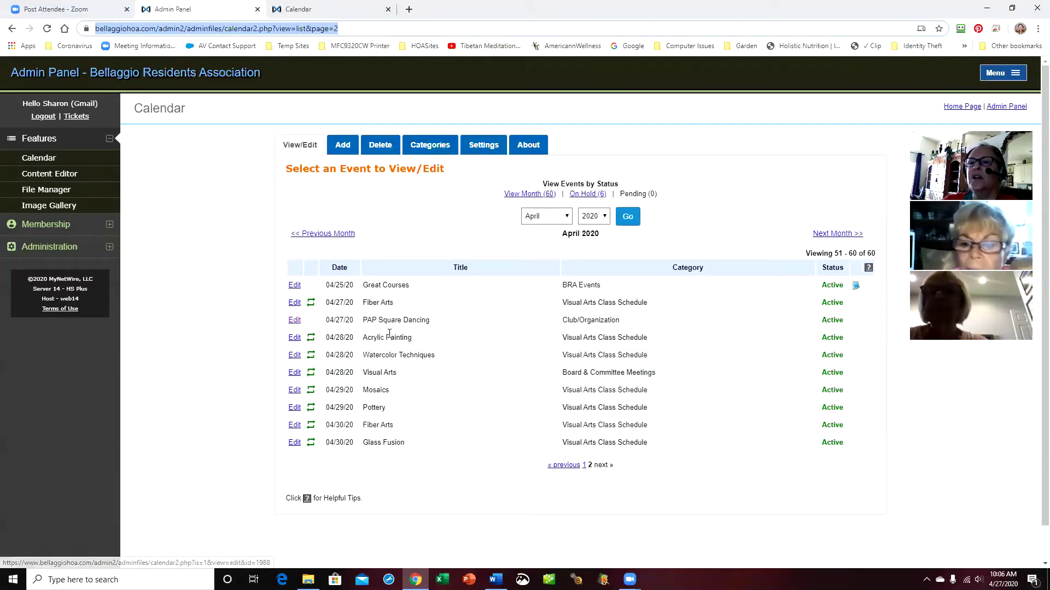
Open PAP Square Dancing for editing and underline the Square Dancing detail link text
click(294, 320)
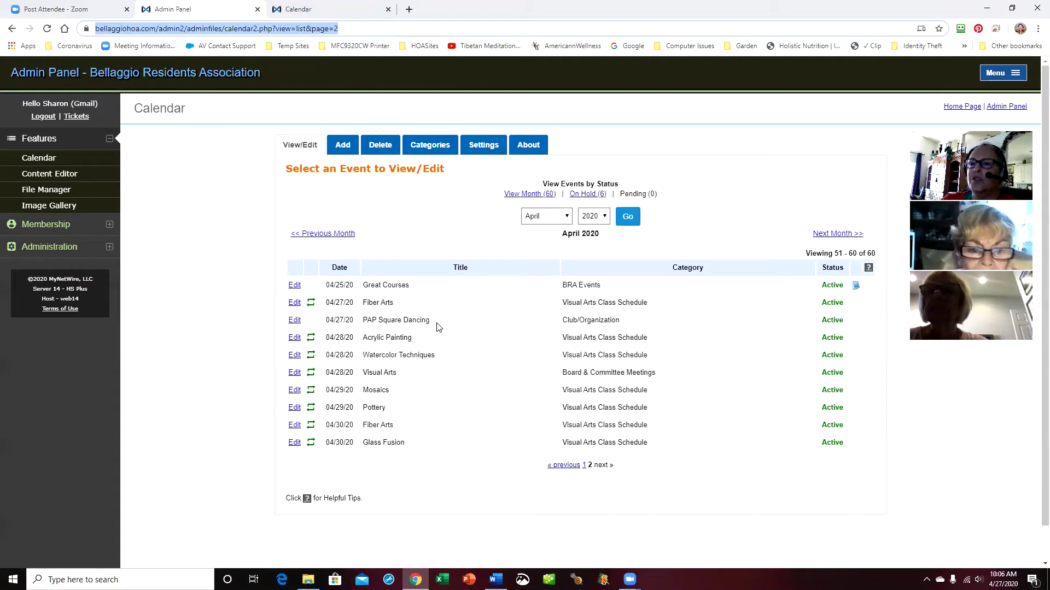
click(294, 321)
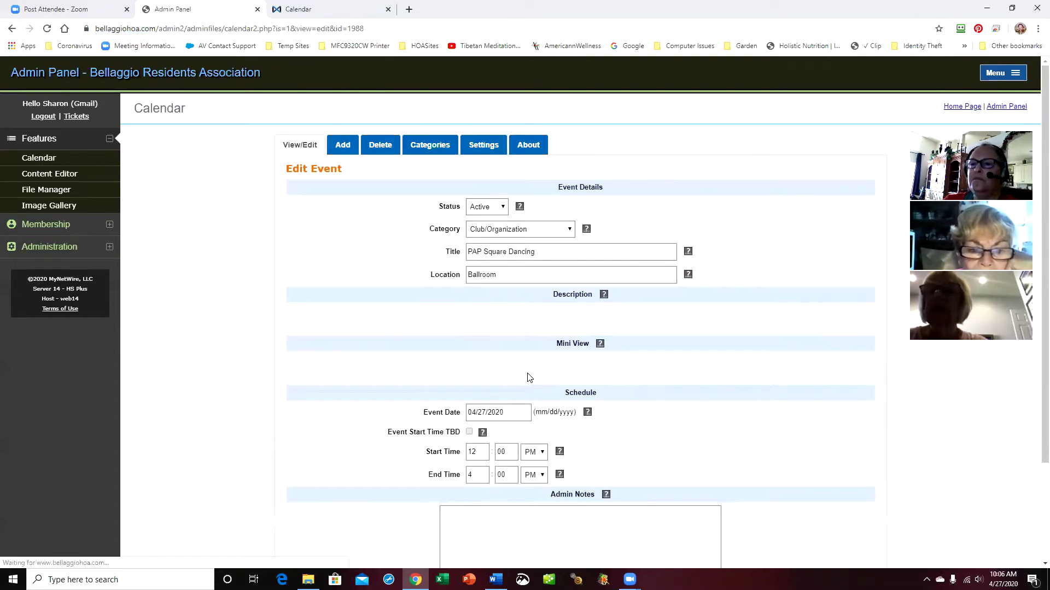
drag(295, 382, 428, 385)
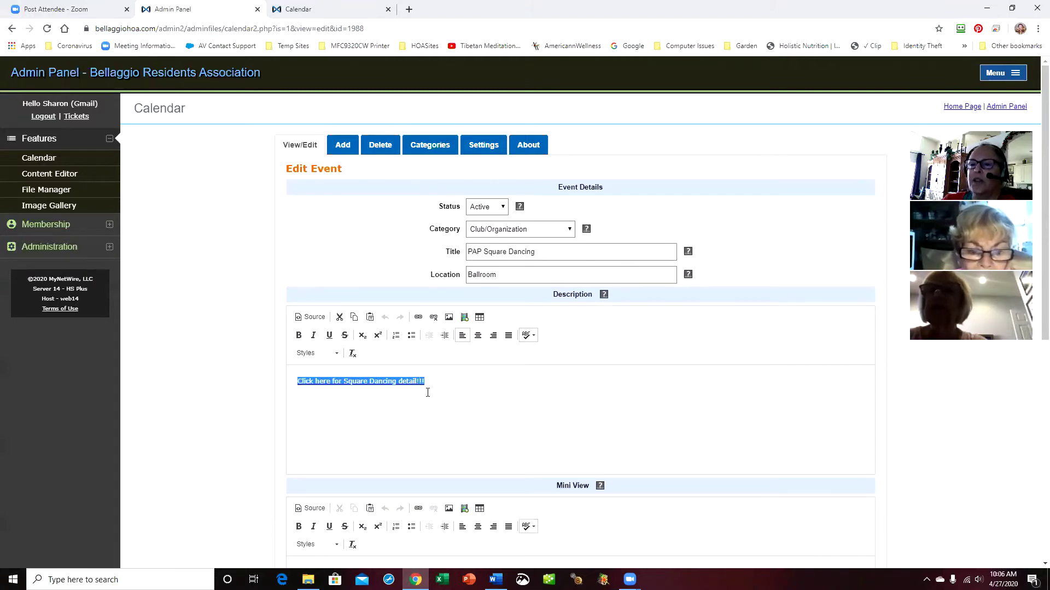
click(329, 335)
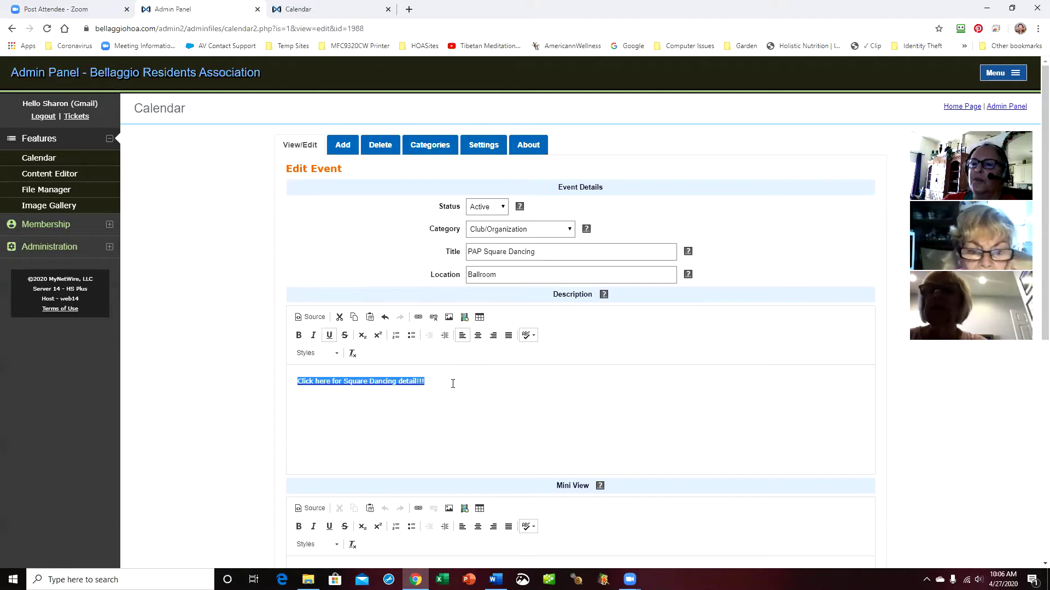
Add an empty line below the detail link and place the cursor on it
click(451, 401)
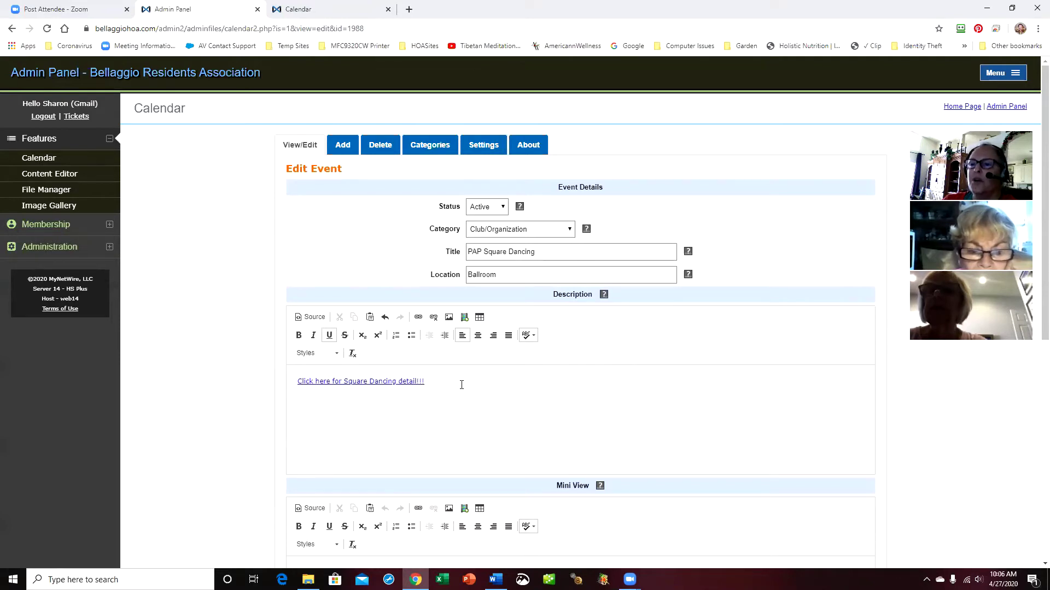
key(Return)
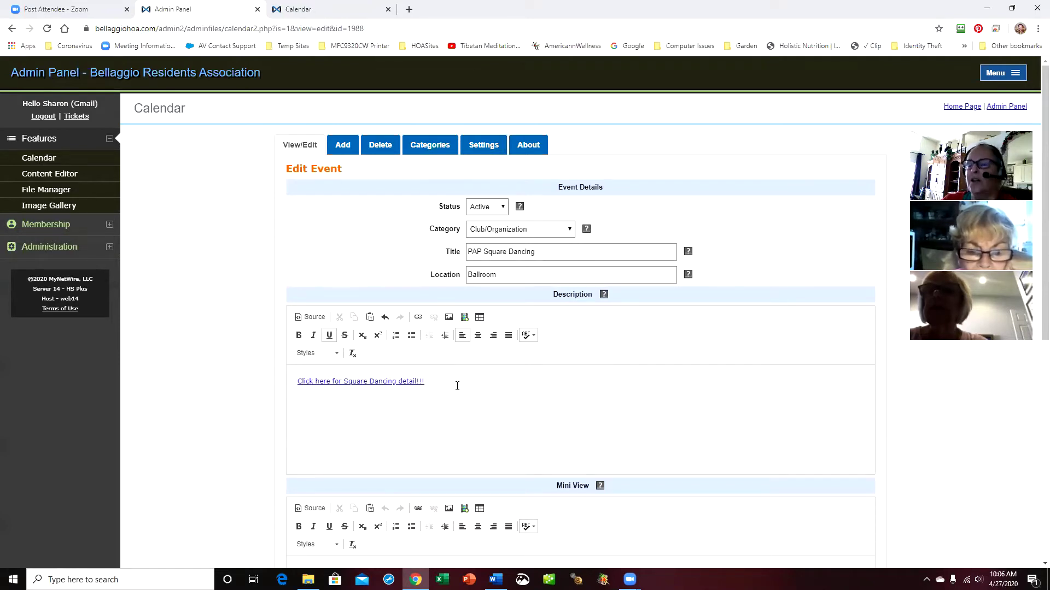
click(500, 386)
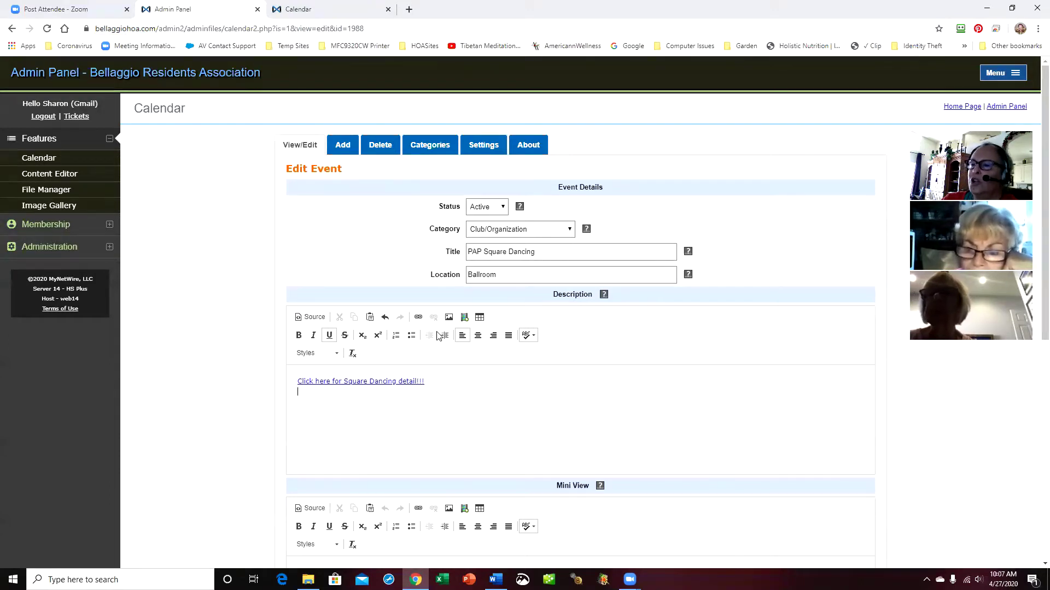
Try inserting SRCsBud.jpg from Images > ZTestingSRC, then discard that image
click(448, 318)
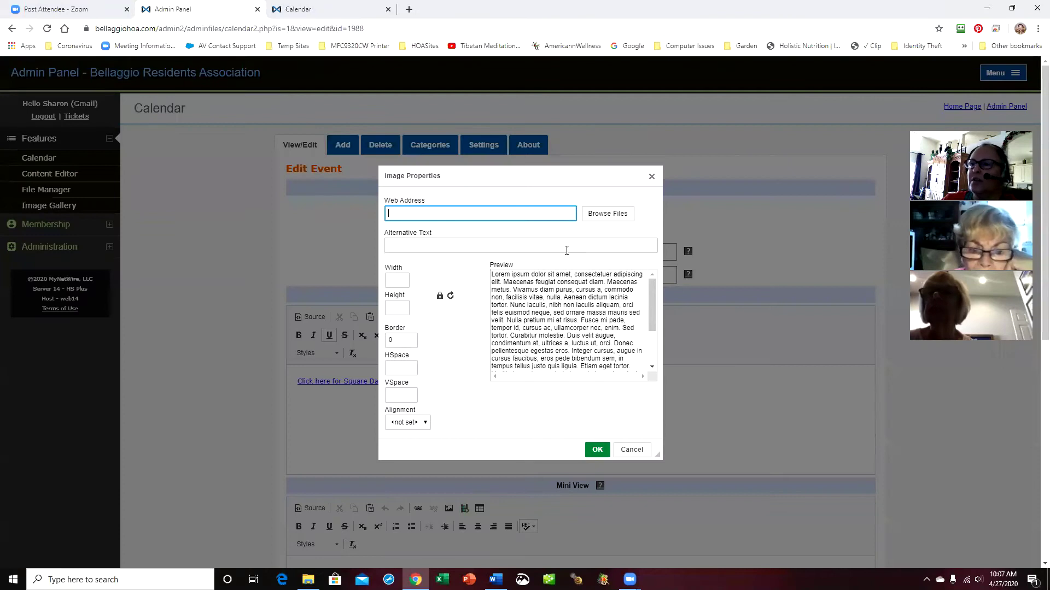
click(610, 214)
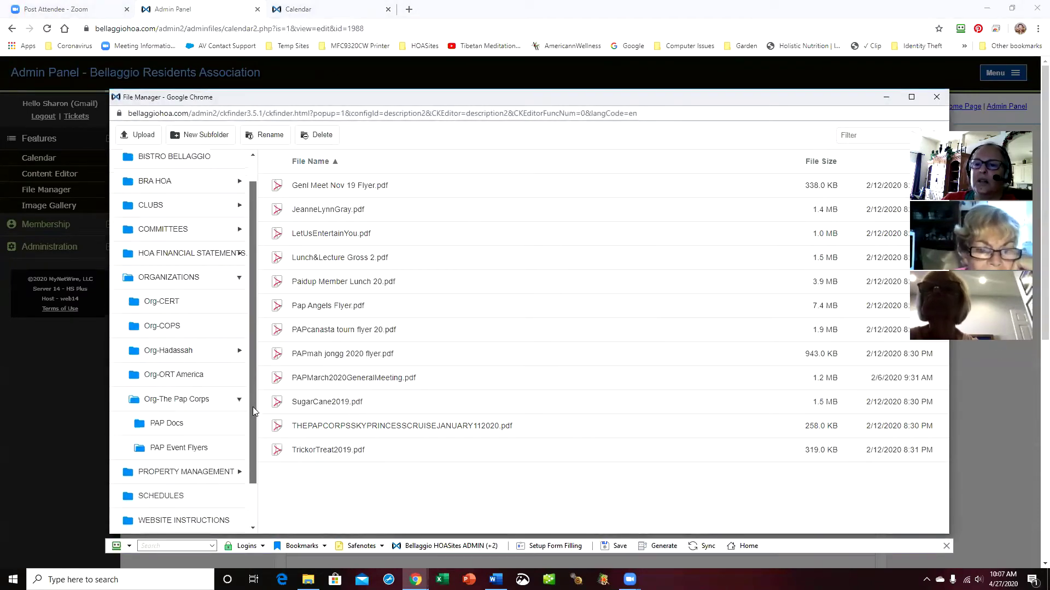
drag(253, 407, 254, 480)
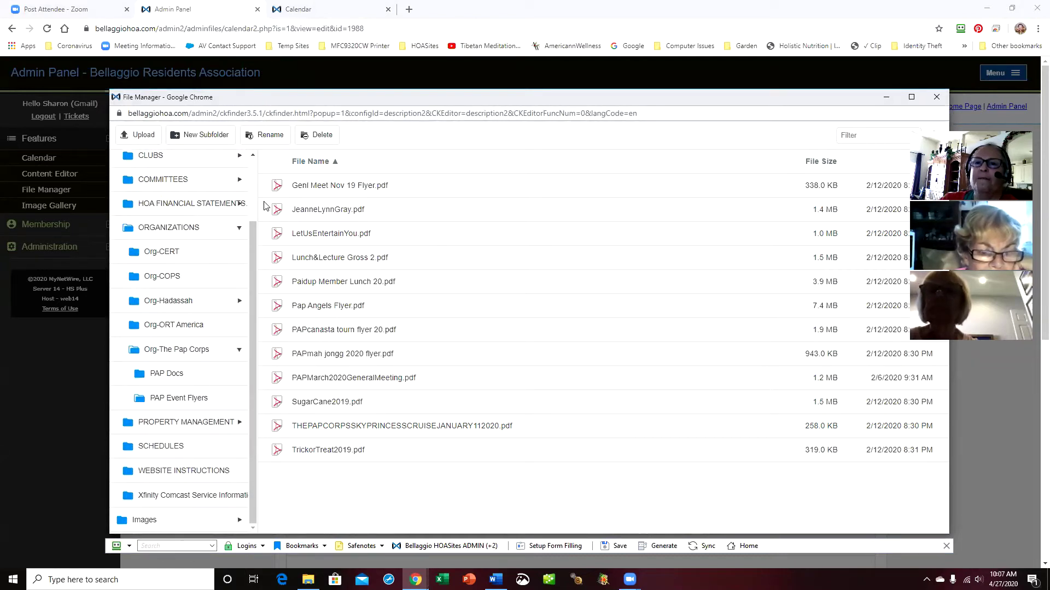
drag(252, 280, 252, 218)
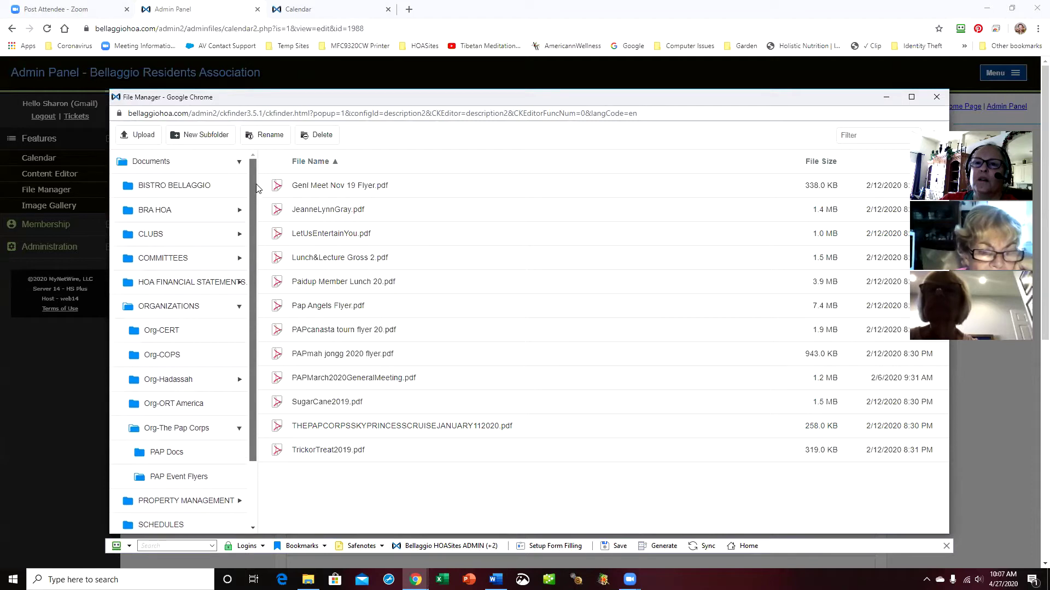
click(239, 163)
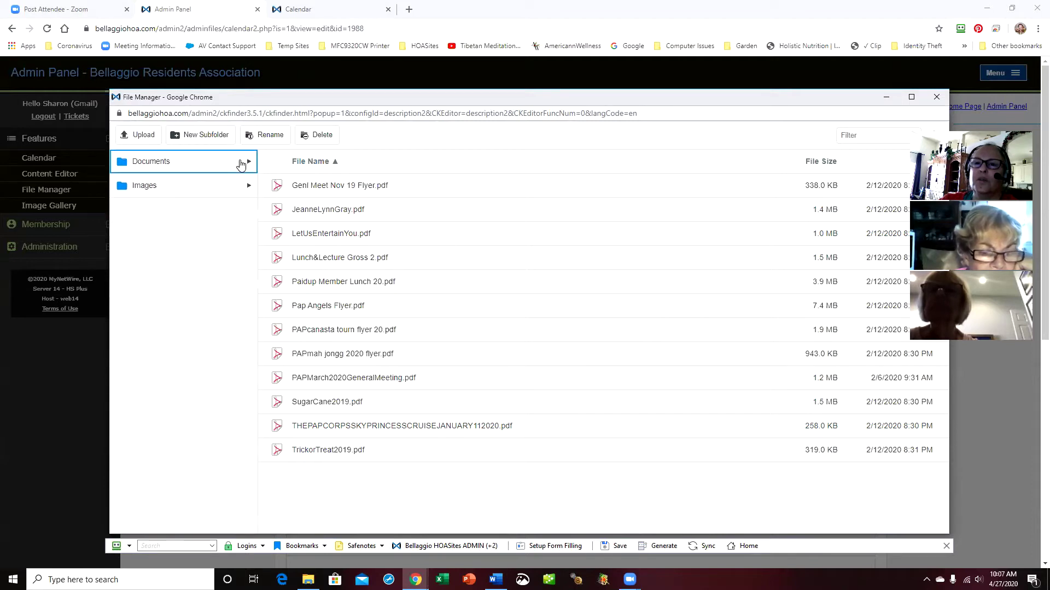
click(251, 187)
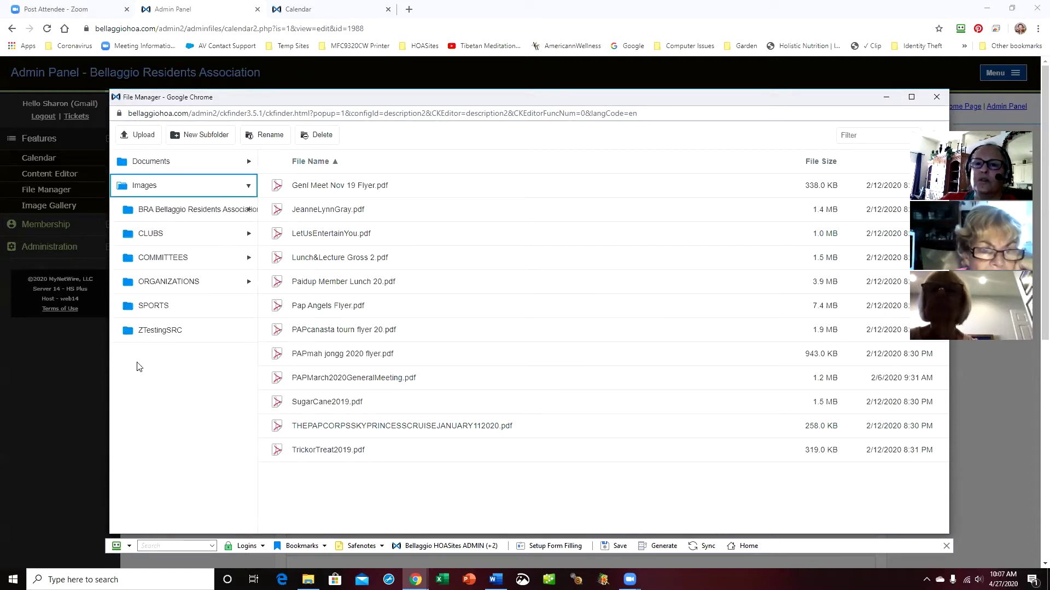
click(160, 331)
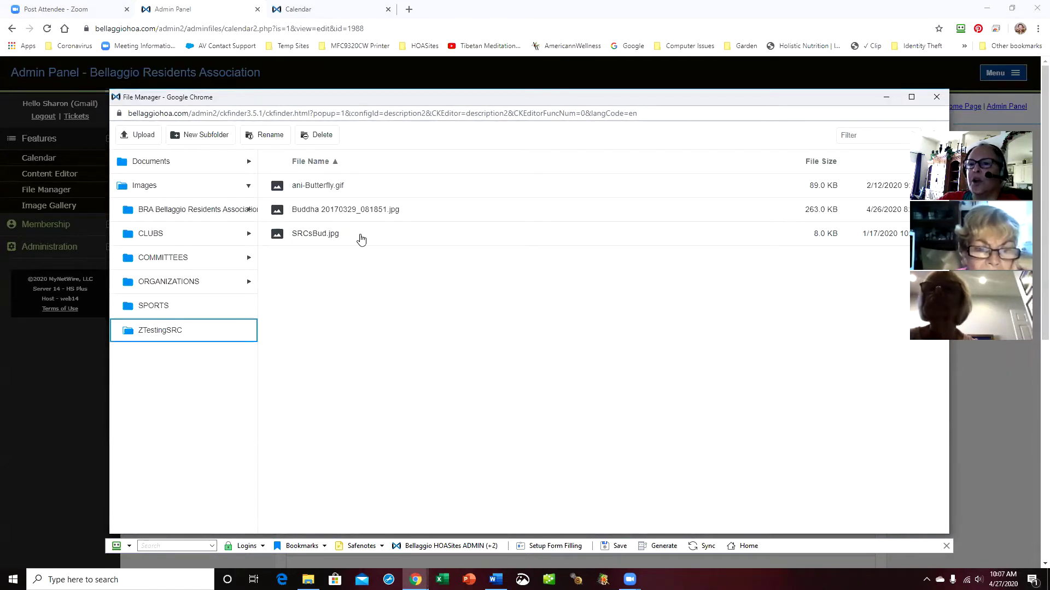
double_click(320, 240)
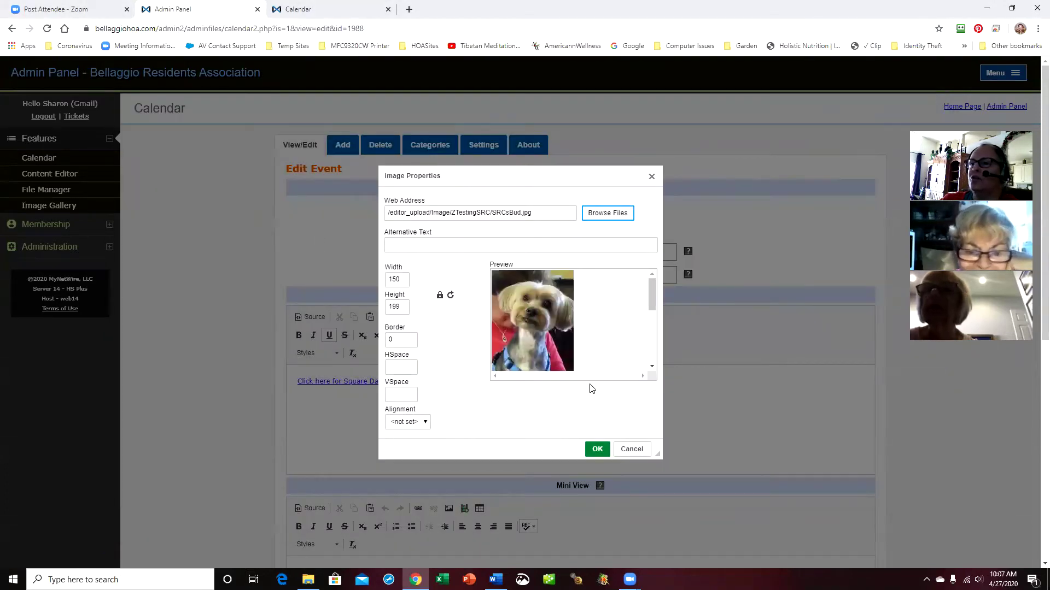
click(646, 451)
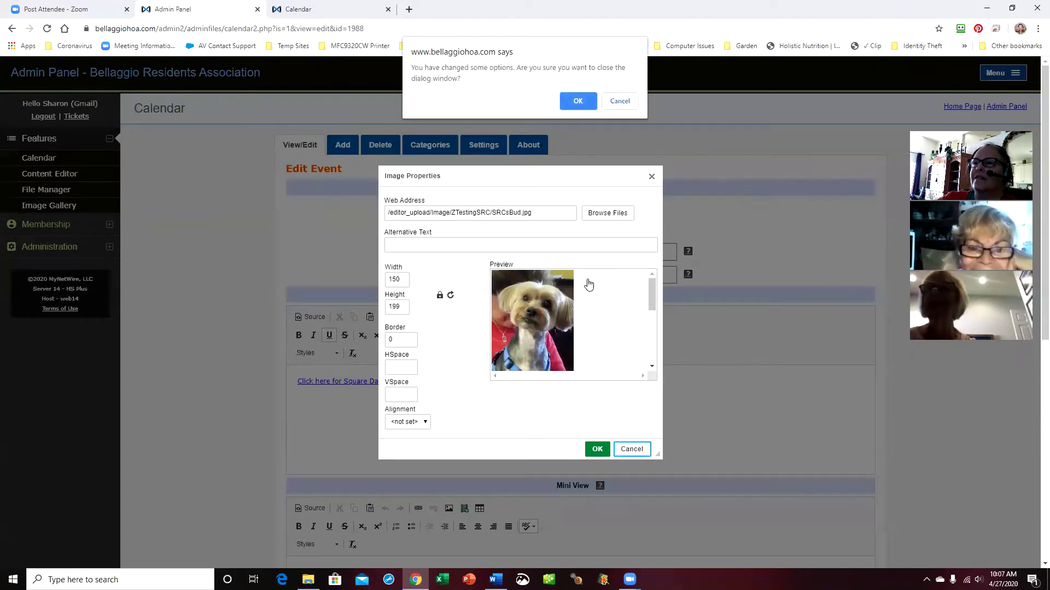
click(575, 102)
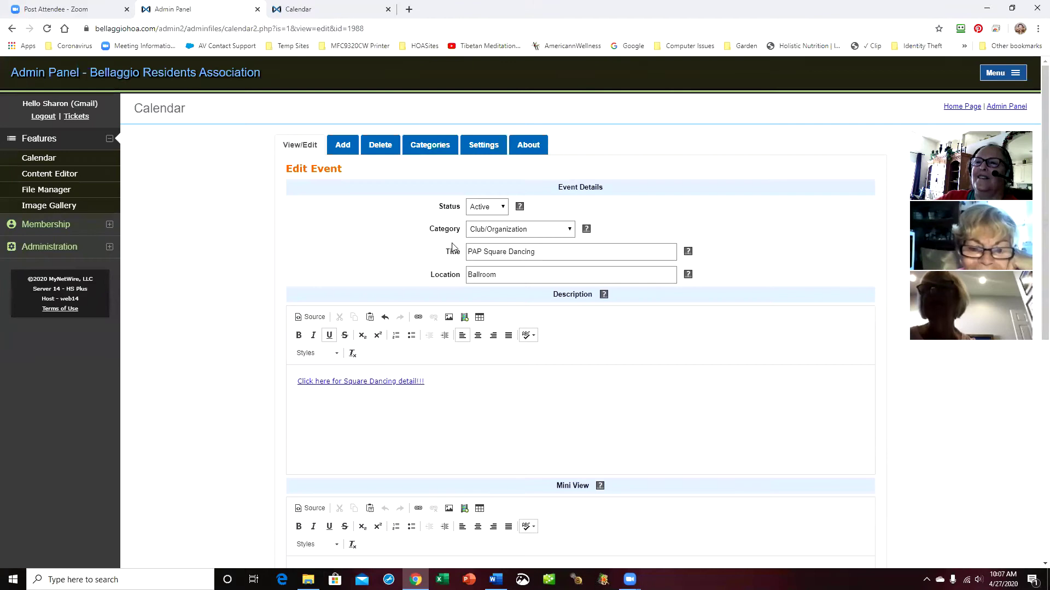
Insert the Buddha 20170329_081851.jpg image below the link, resized to 500 px wide
click(449, 318)
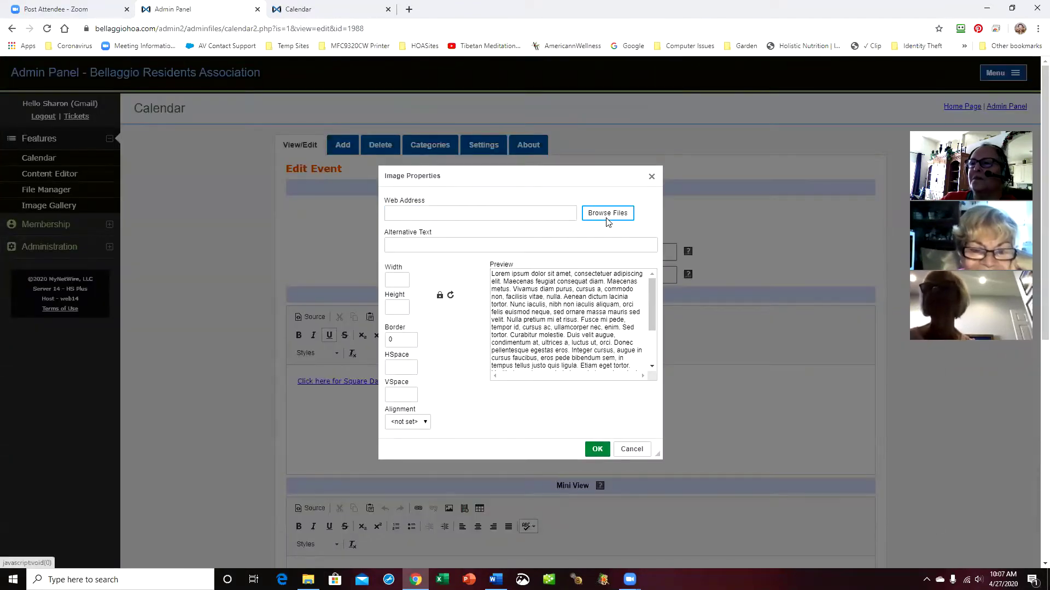
click(607, 215)
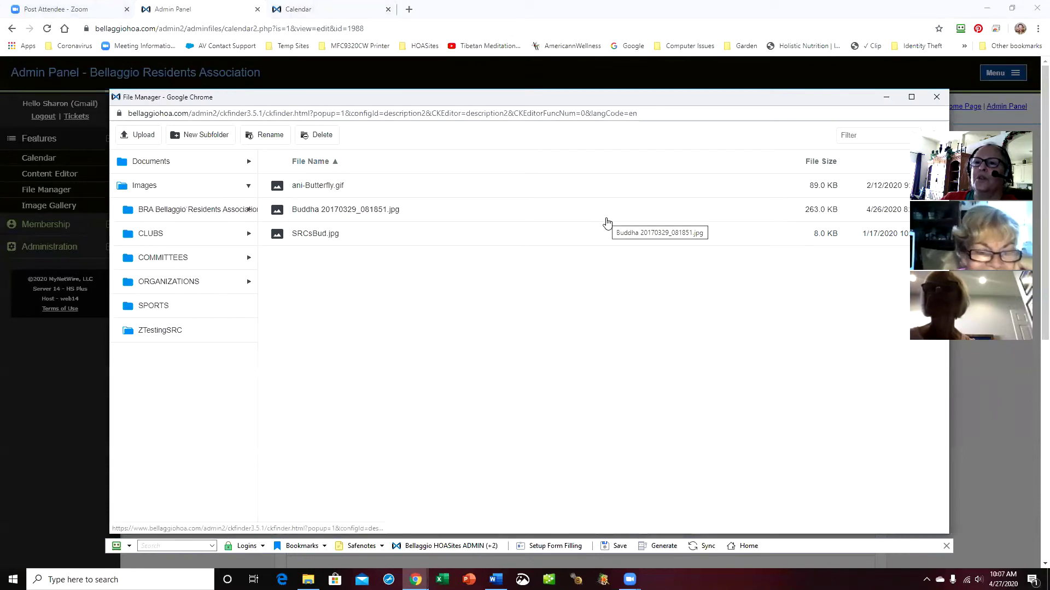
double_click(356, 211)
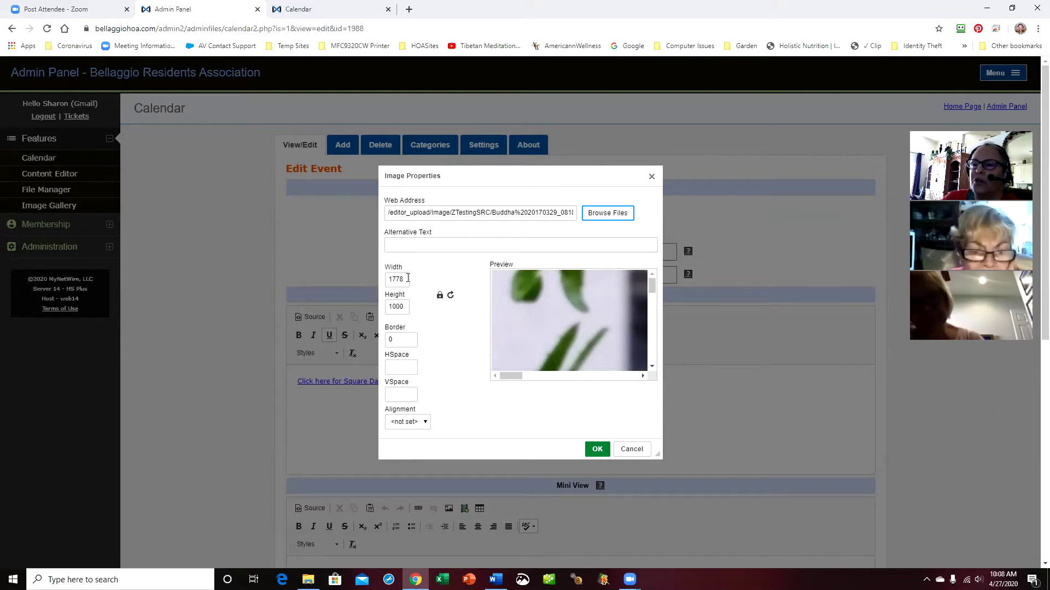
double_click(407, 279)
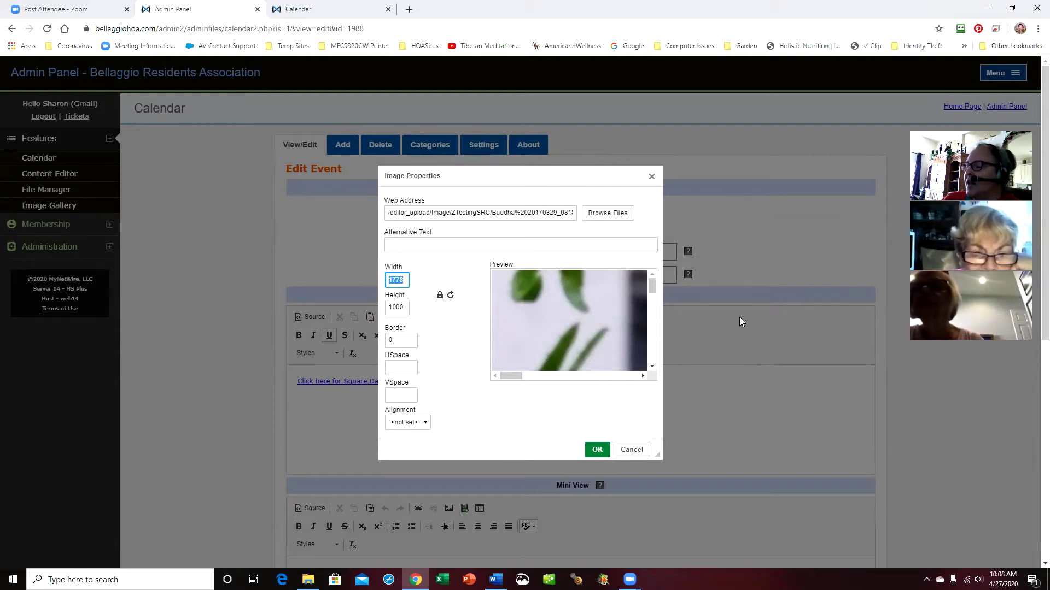
text(500)
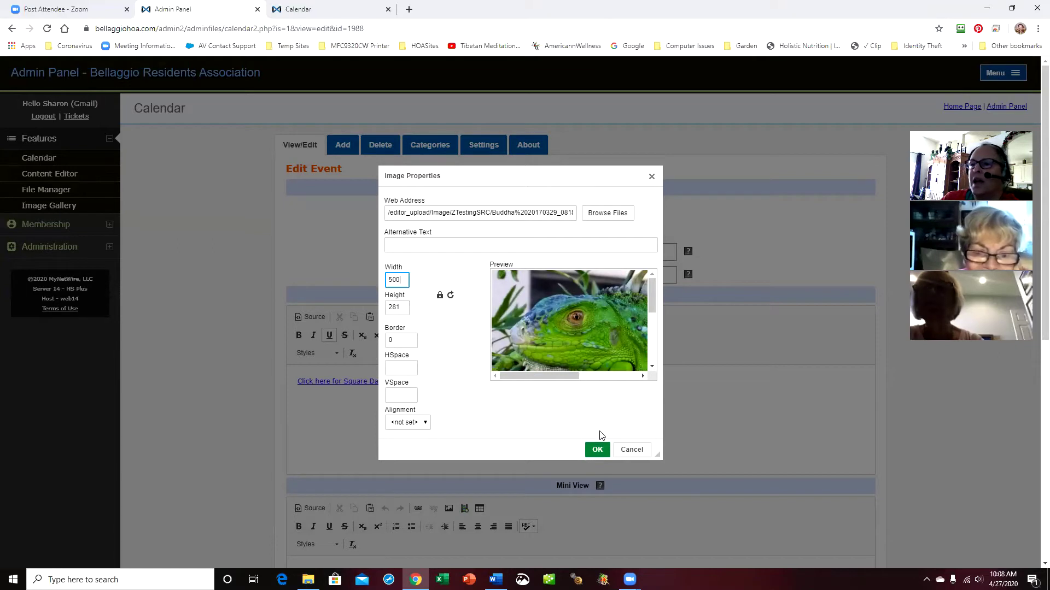
click(597, 449)
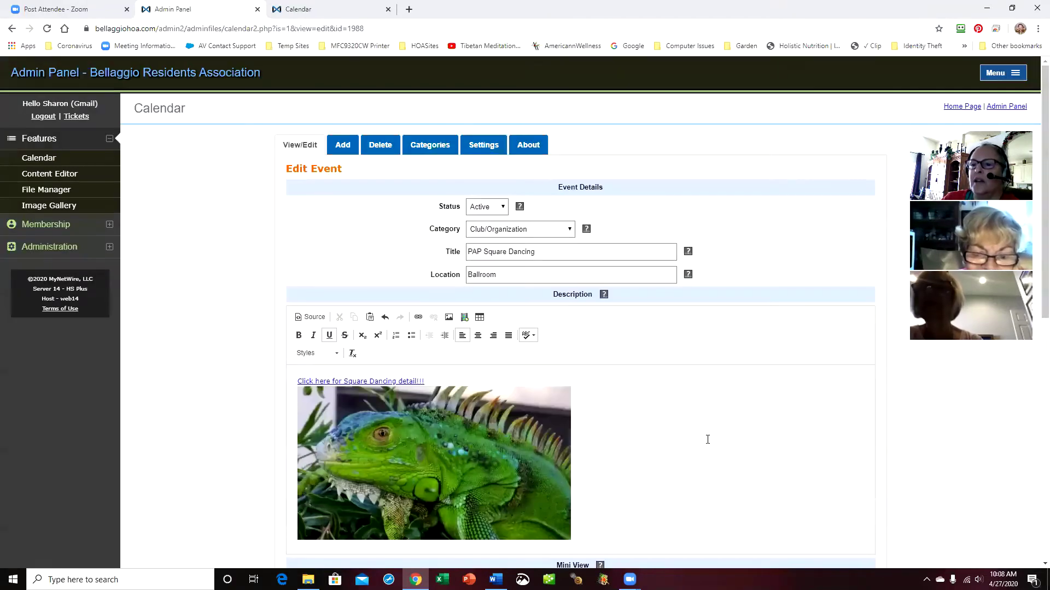
Save the edited PAP Square Dancing event from the bottom of the Edit Event form
scroll(708, 437, down, 2)
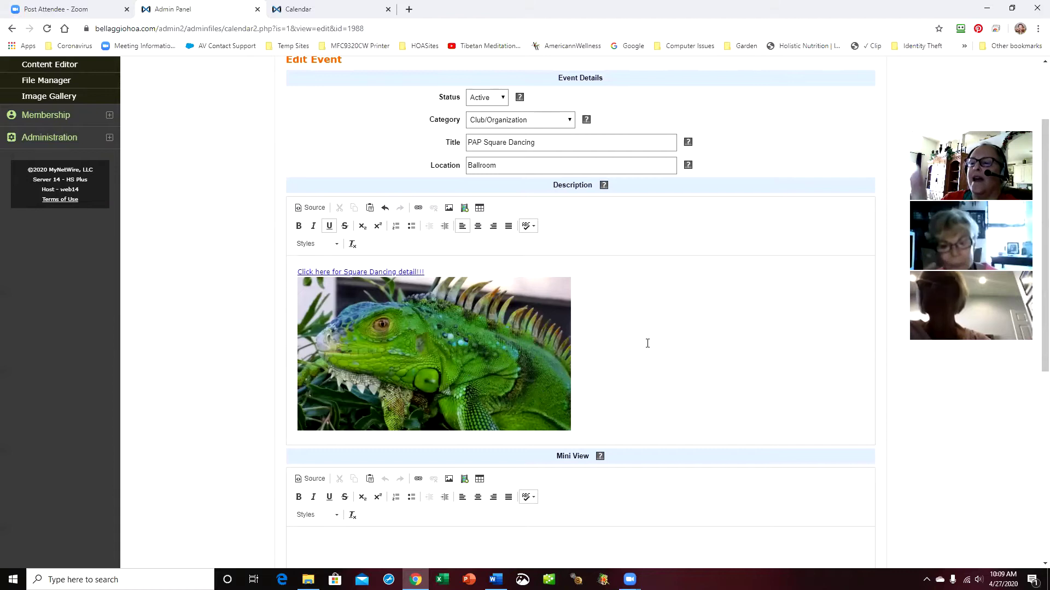
scroll(640, 364, down, 3)
scroll(643, 361, down, 4)
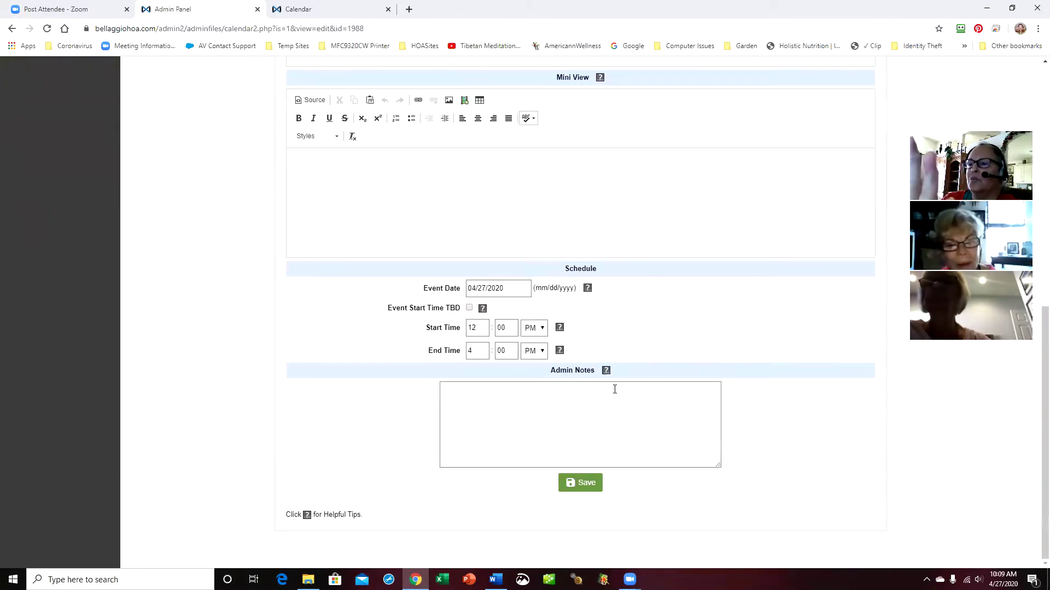
click(584, 483)
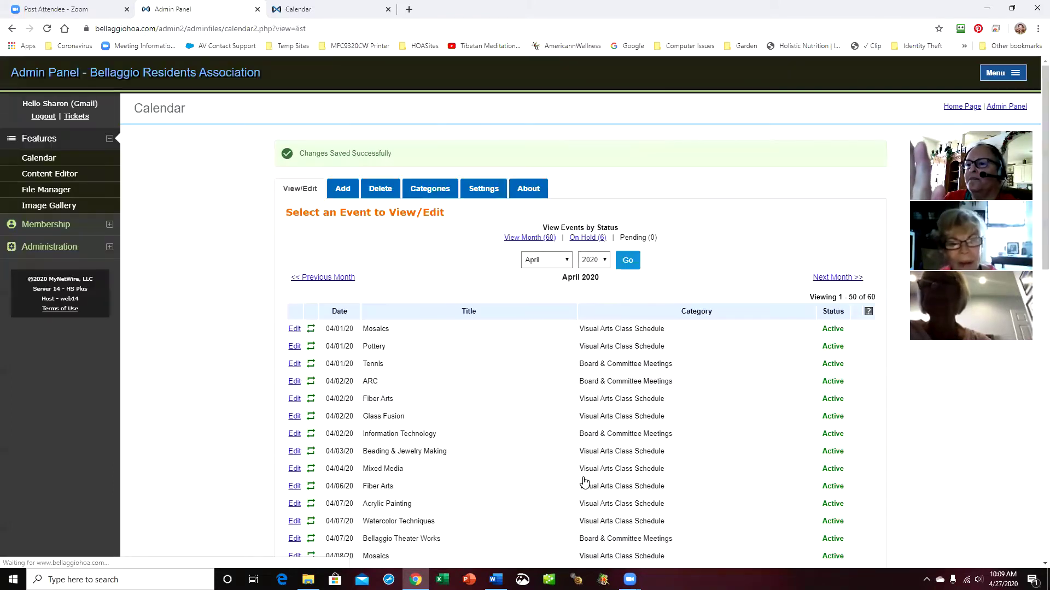
Reload the public PAP Square Dancing event page and scroll to the underlined link and picture
click(272, 9)
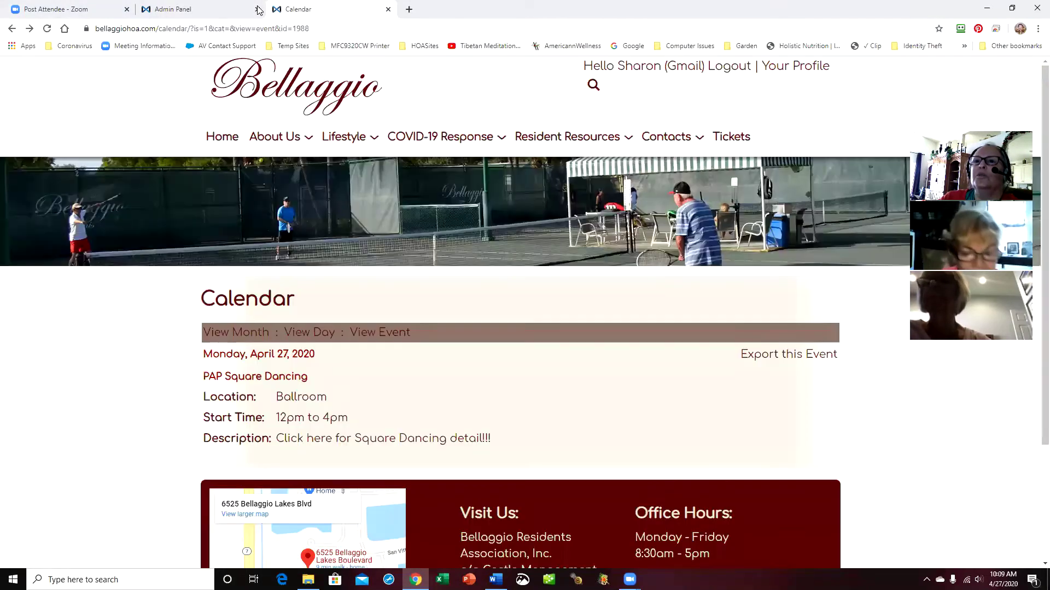
key(F5)
scroll(696, 445, down, 2)
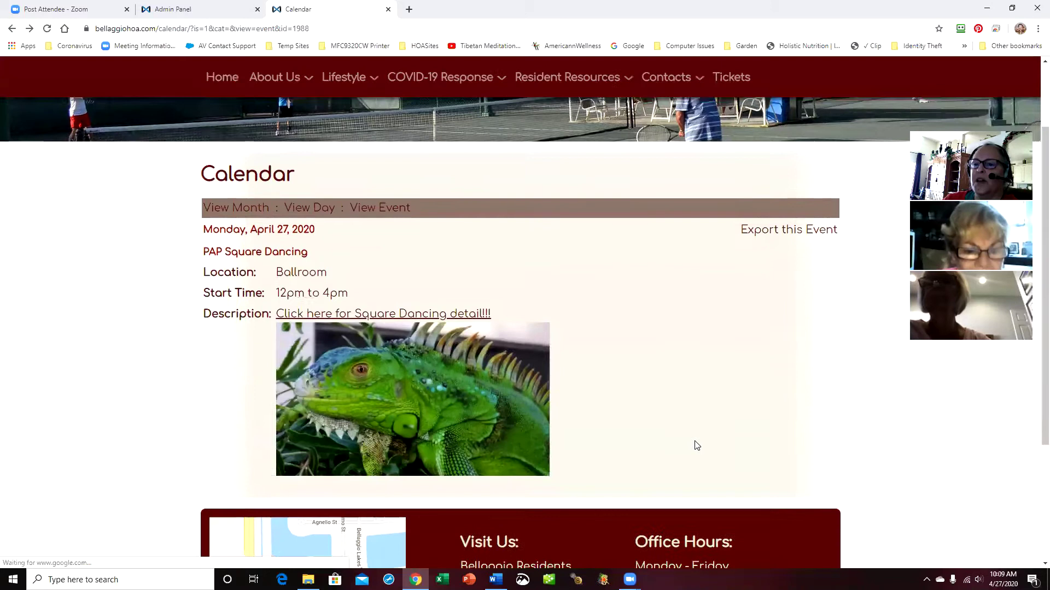
scroll(696, 446, down, 1)
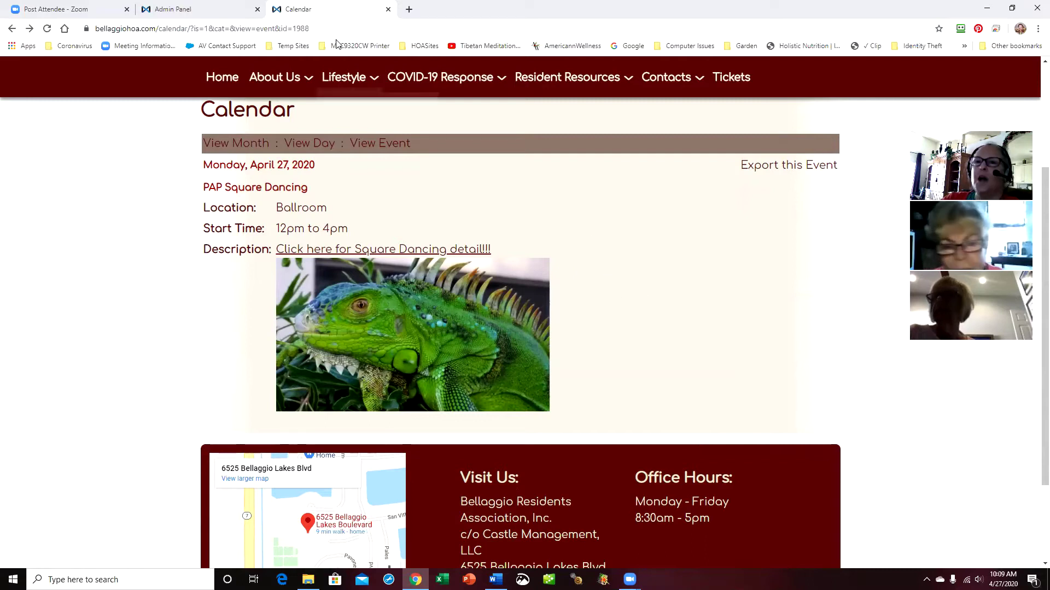
Reopen PAP Square Dancing for editing from page 2 of the admin event list
click(194, 9)
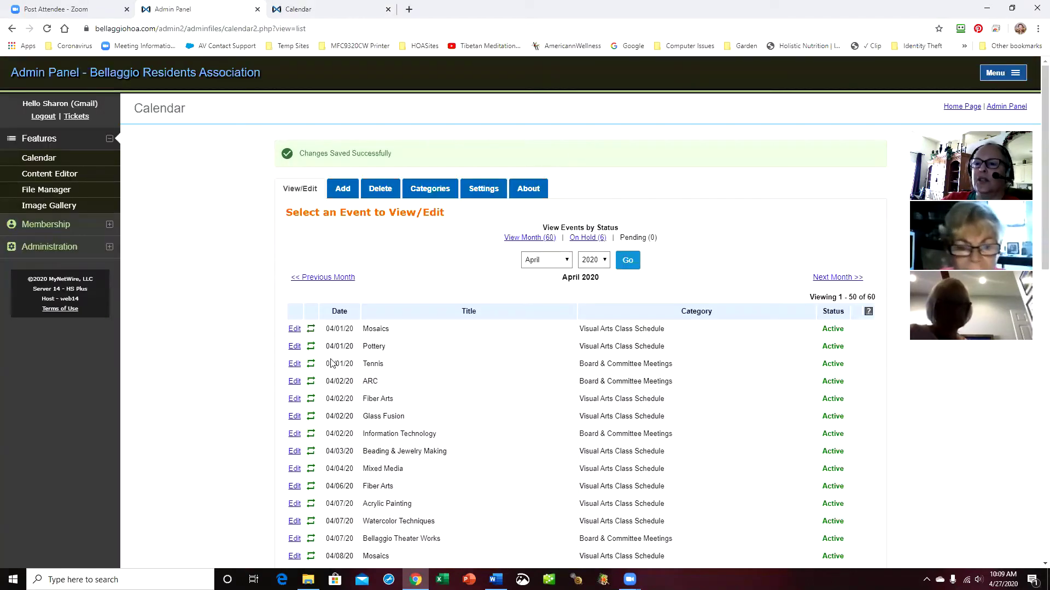
scroll(492, 416, down, 13)
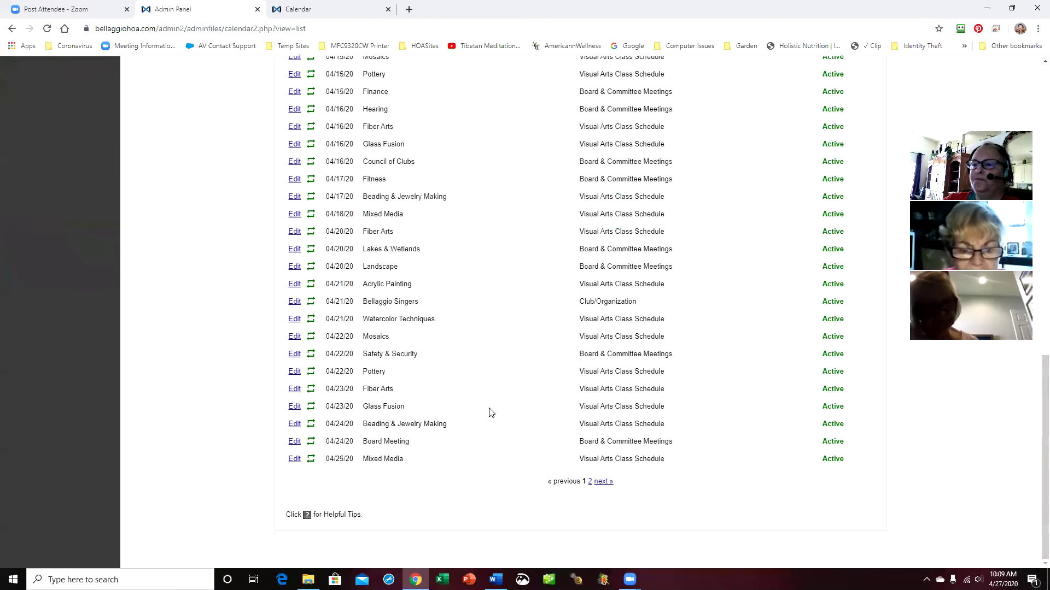
click(604, 482)
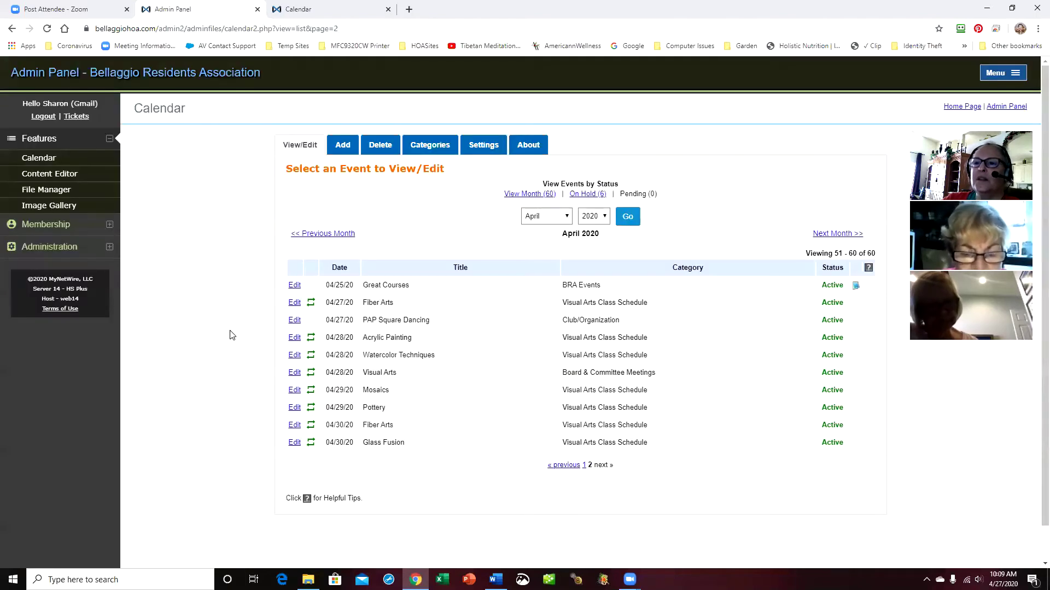
click(294, 320)
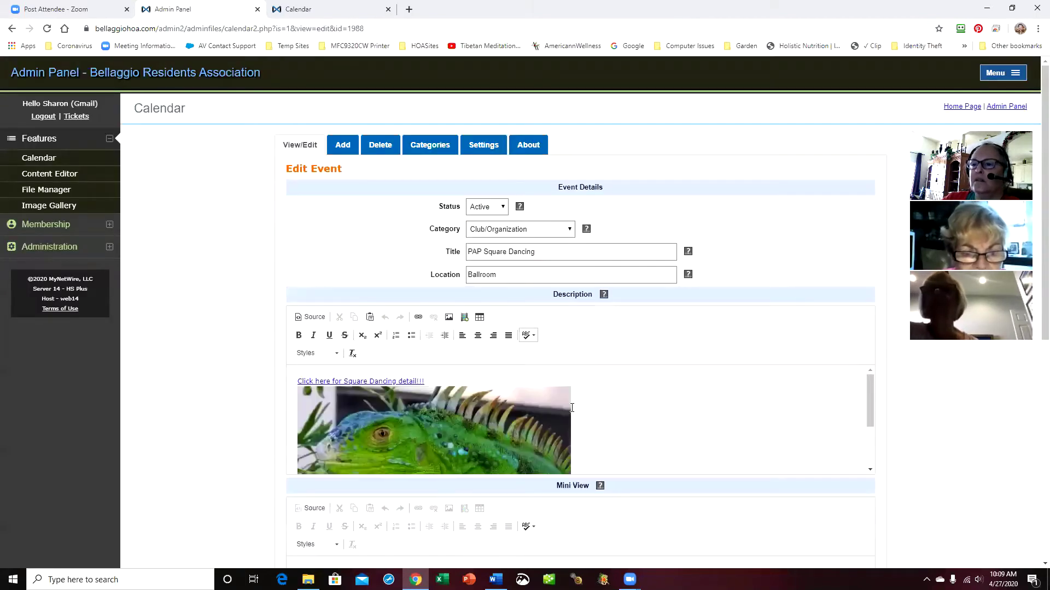
Delete the 'Click here for Square Dancing detail!!!' link line and save the event
drag(425, 381, 297, 381)
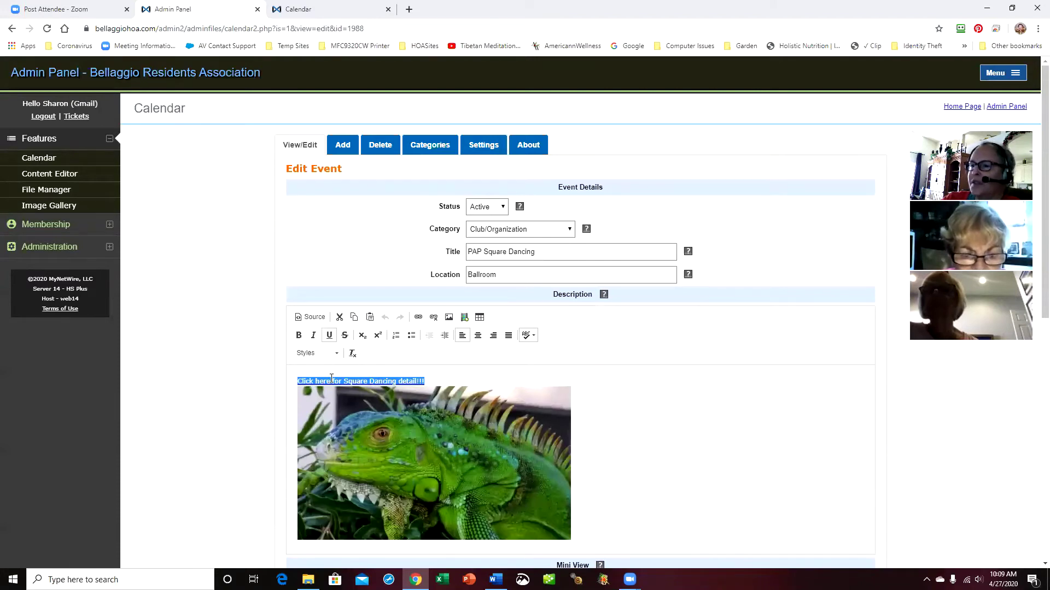
key(Delete)
scroll(607, 400, down, 9)
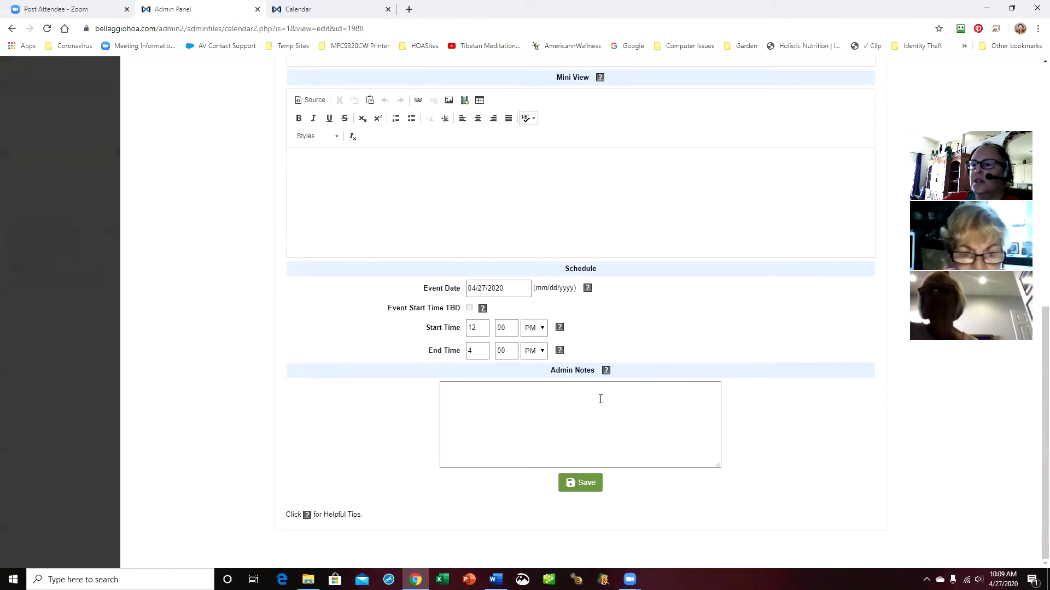
click(581, 487)
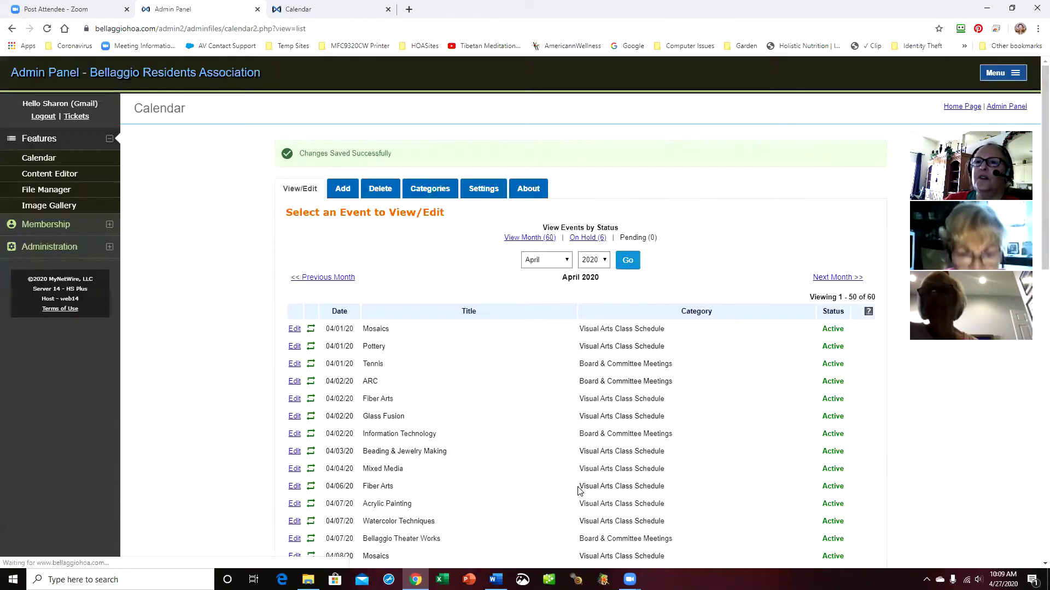
Reload the public PAP Square Dancing event page to confirm the detail link is gone
click(313, 15)
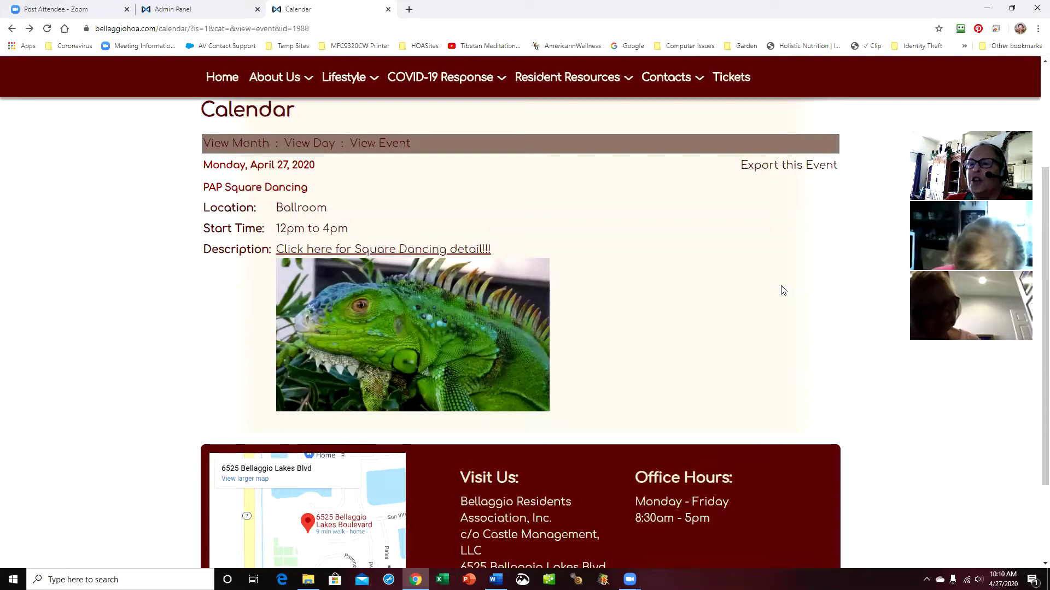
key(F5)
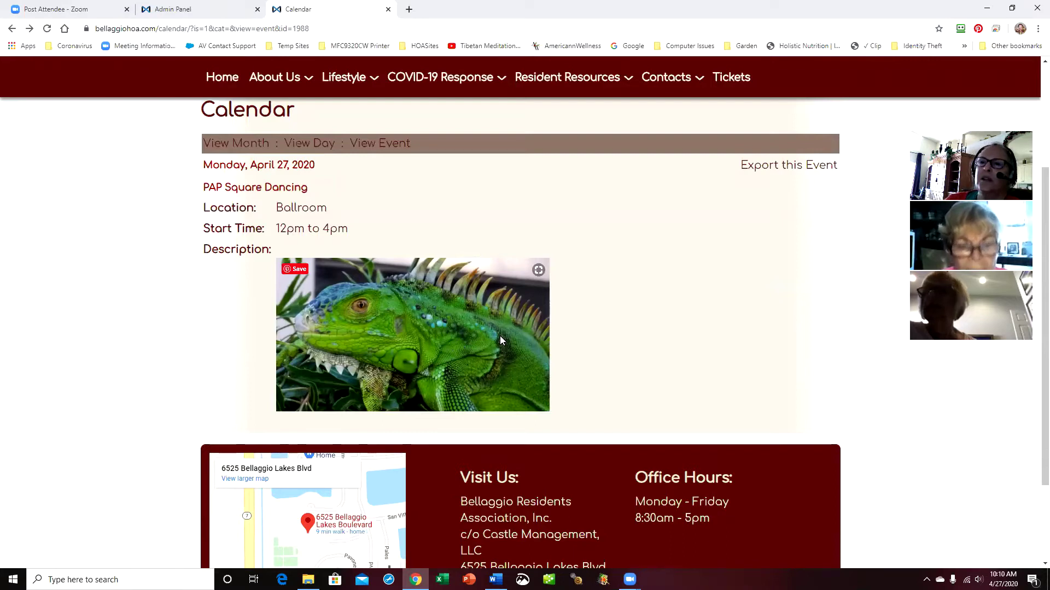
scroll(723, 300, up, 4)
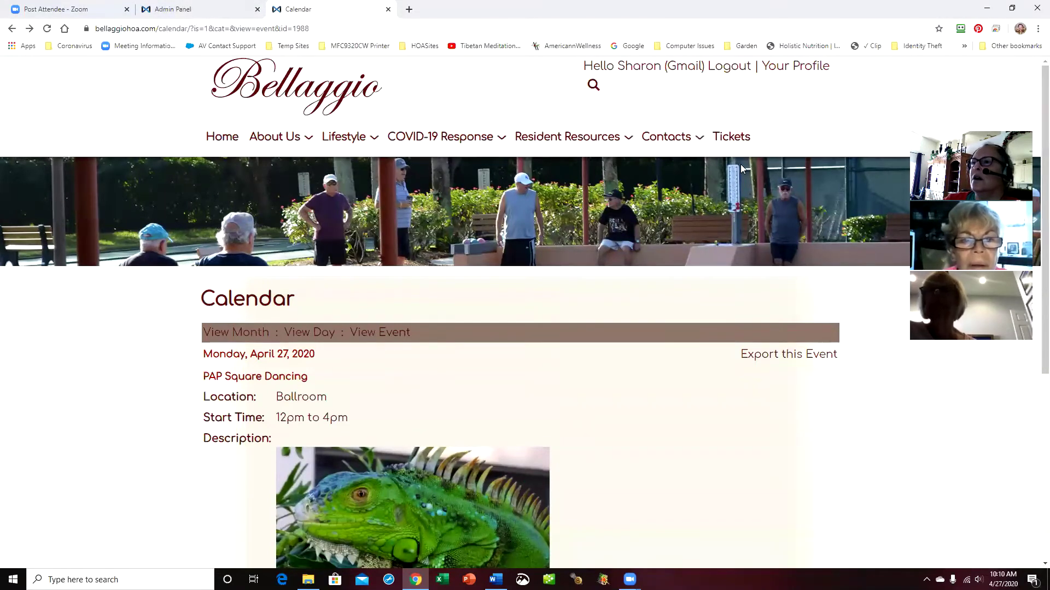
From the website home page, expand the calendar events and open the full monthly calendar
click(222, 137)
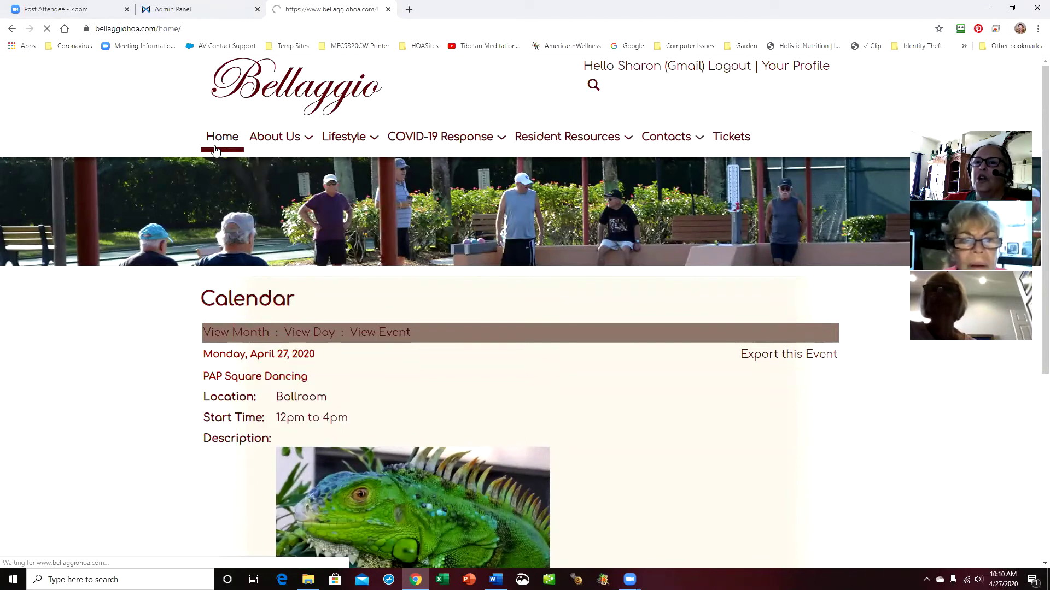
scroll(677, 410, down, 5)
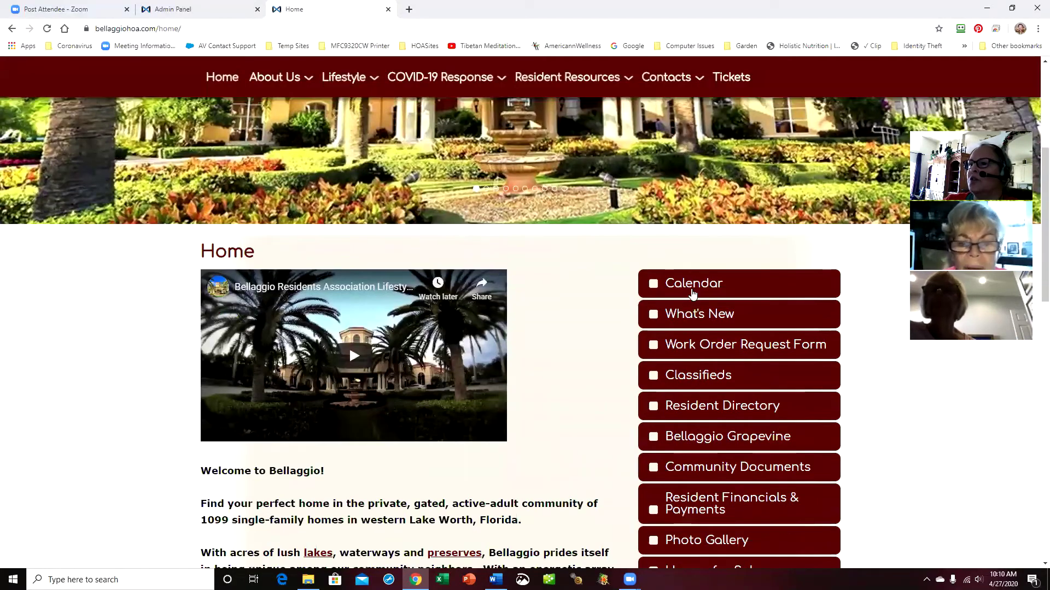
click(695, 288)
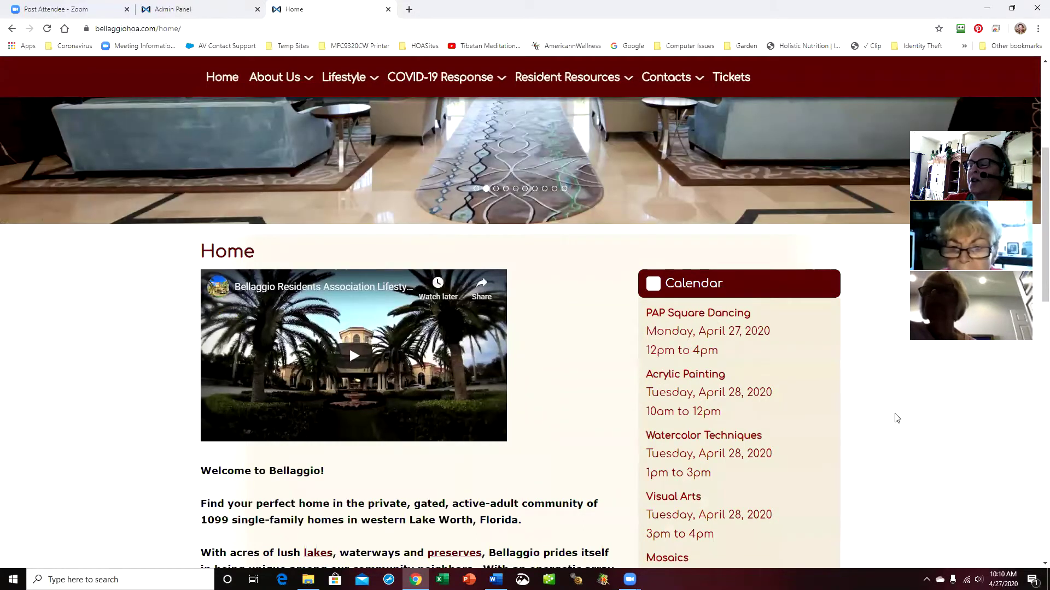
scroll(895, 418, down, 2)
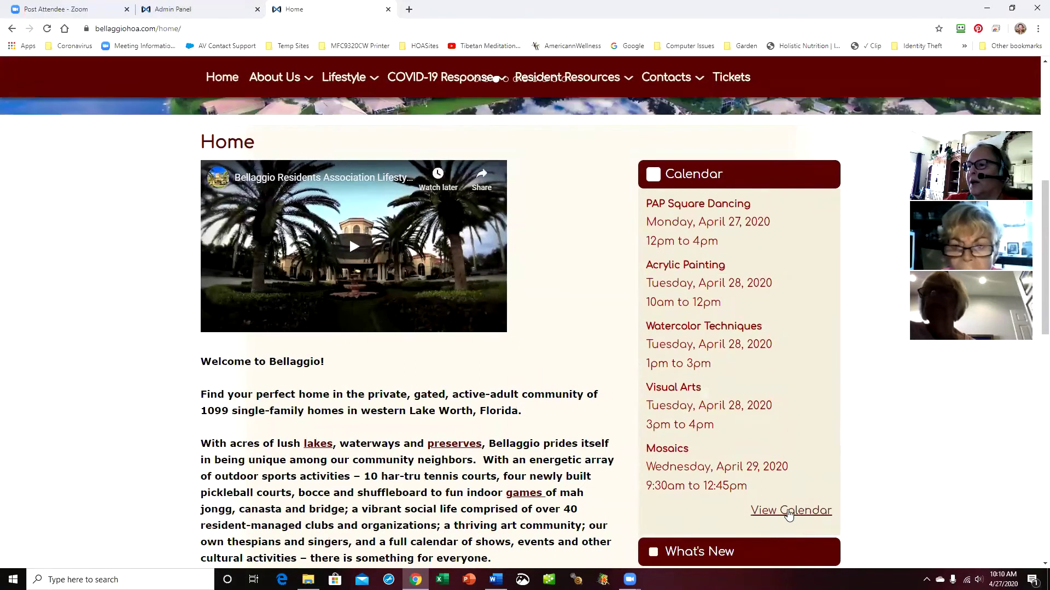
click(768, 511)
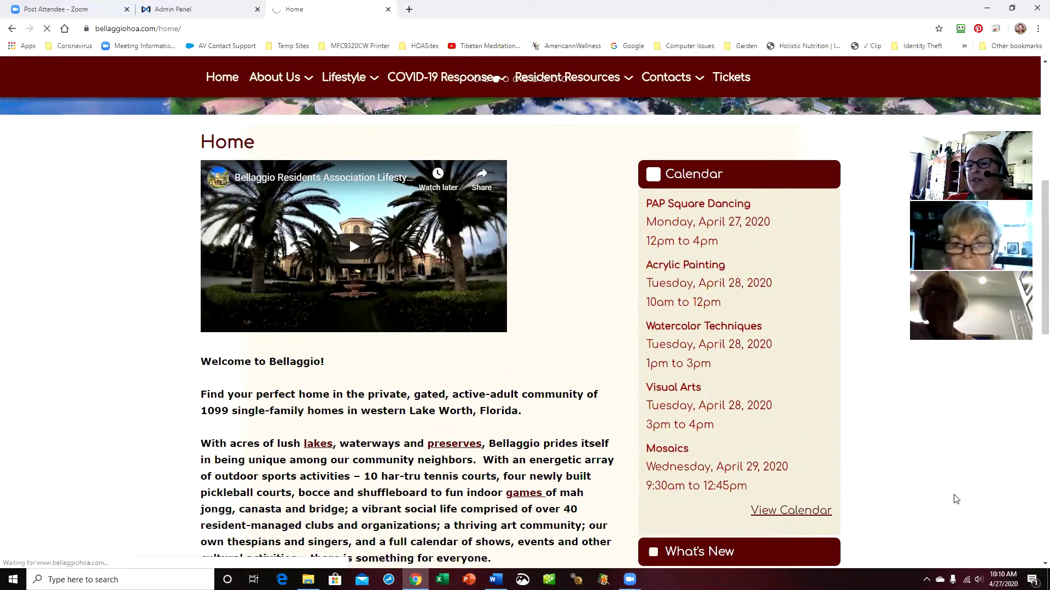
Check the PAP Square Dancing event on the 27th, then return to the admin event list
scroll(525, 435, down, 8)
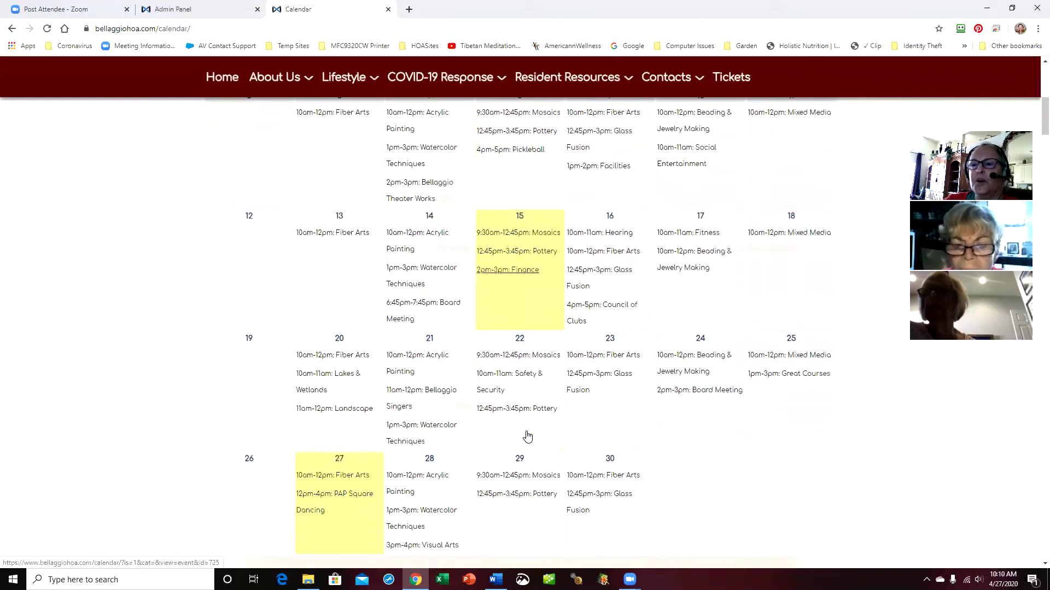
scroll(613, 437, down, 1)
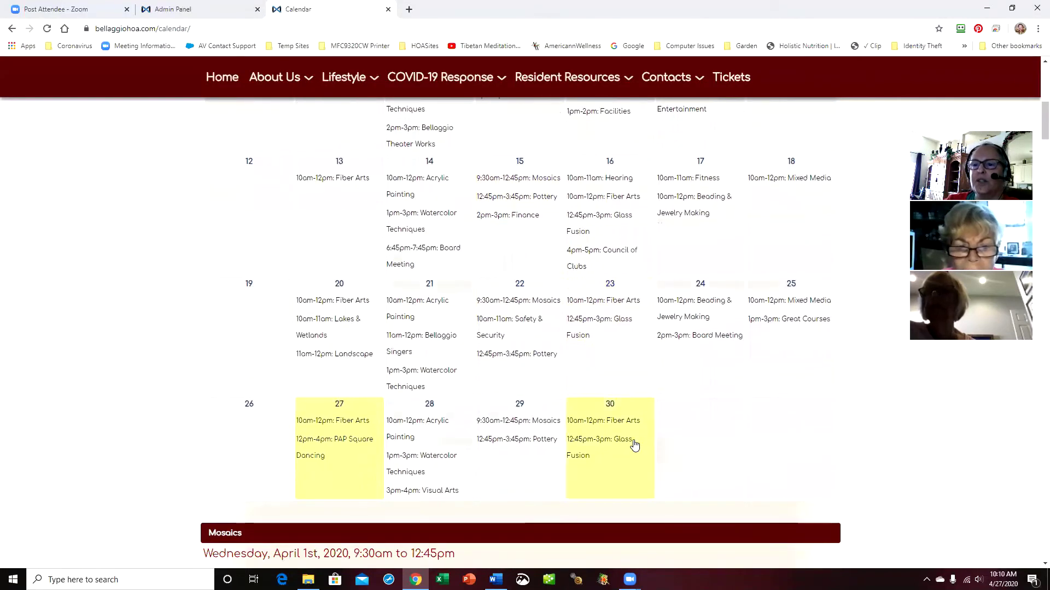
click(349, 441)
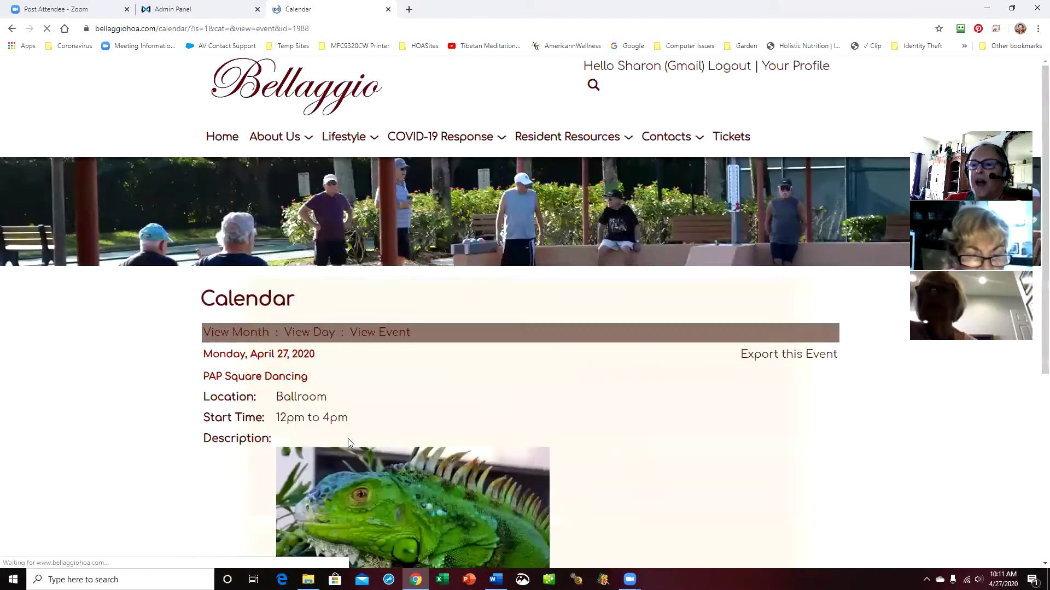
scroll(688, 445, down, 3)
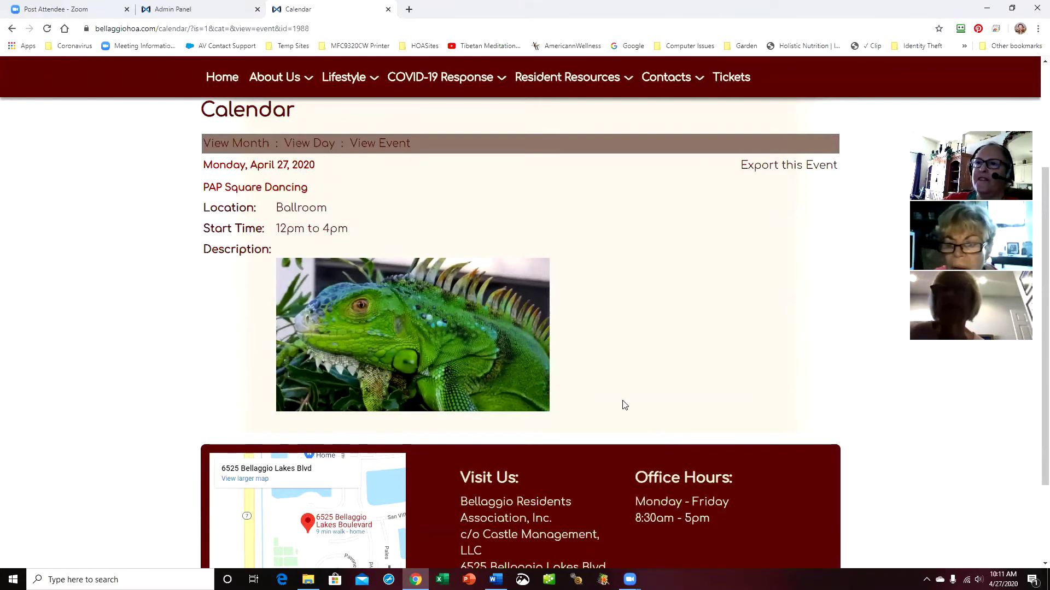
click(170, 9)
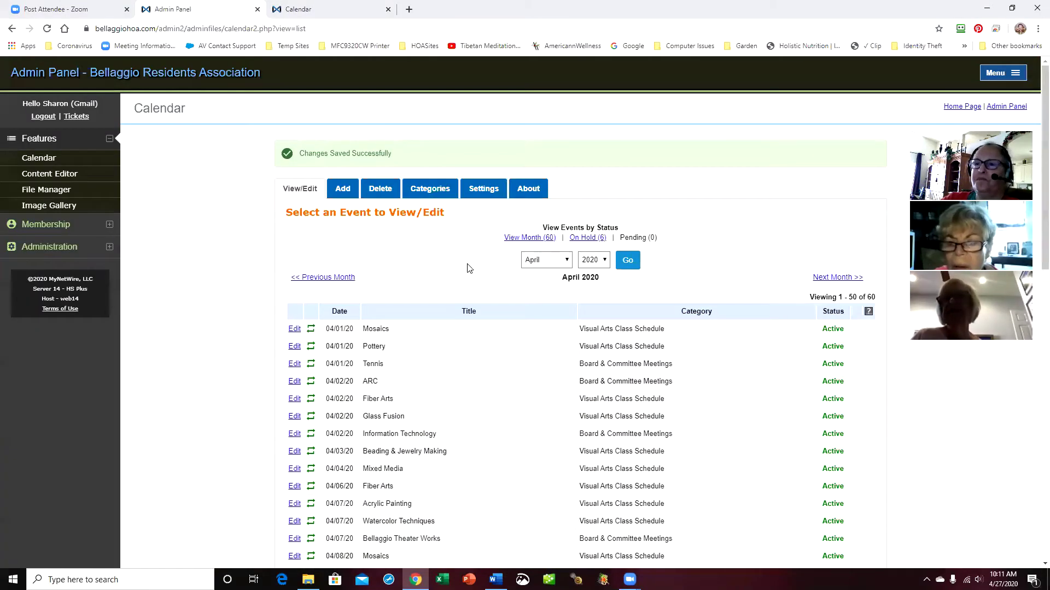
Reopen the 04/27/20 PAP Square Dancing event from page 2 of the event list
scroll(481, 385, down, 9)
scroll(509, 387, down, 5)
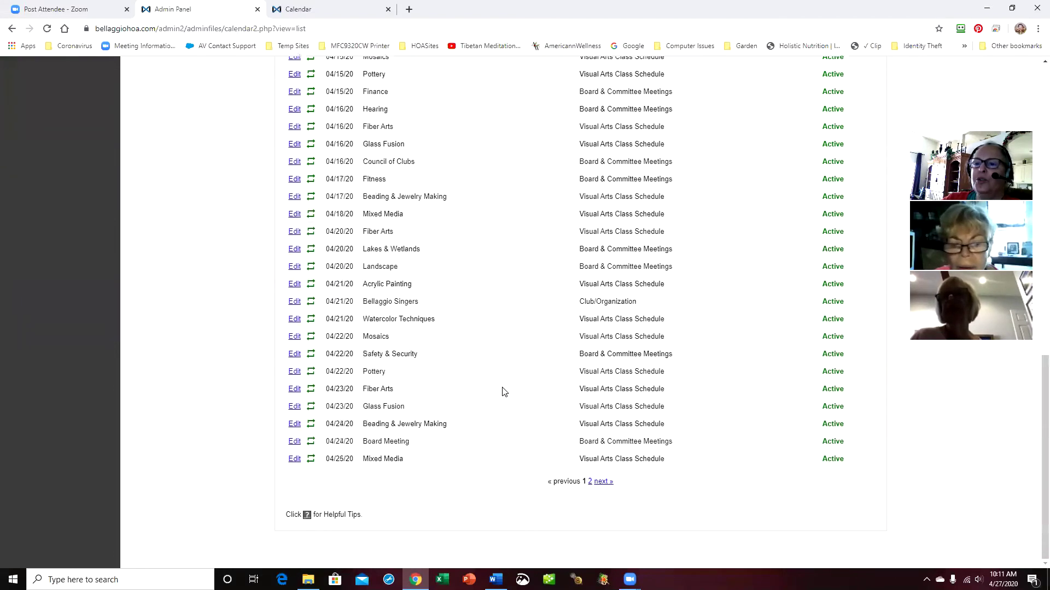
click(604, 482)
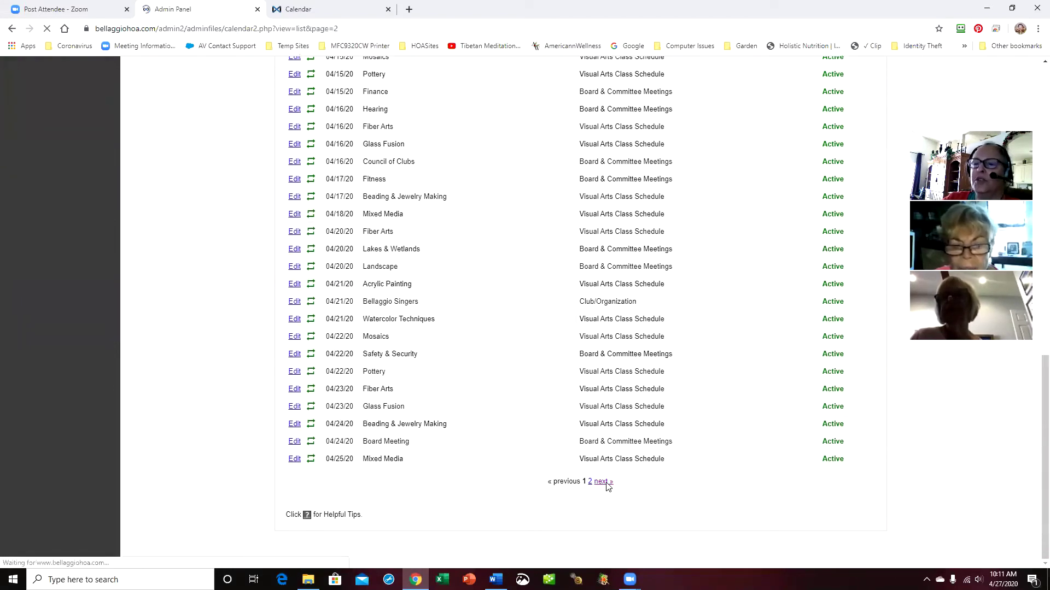
click(295, 322)
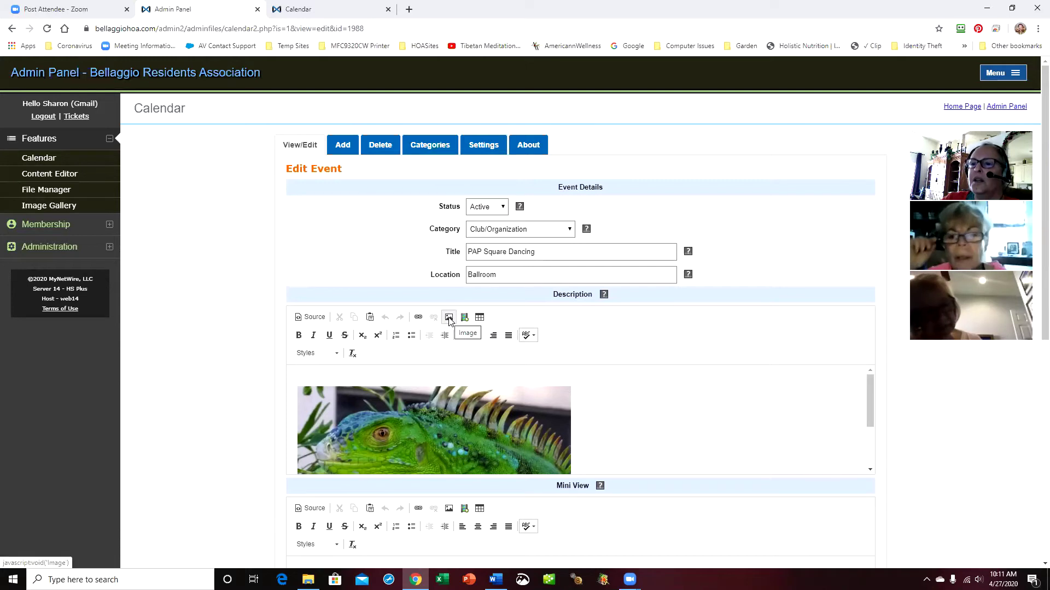
scroll(657, 385, down, 1)
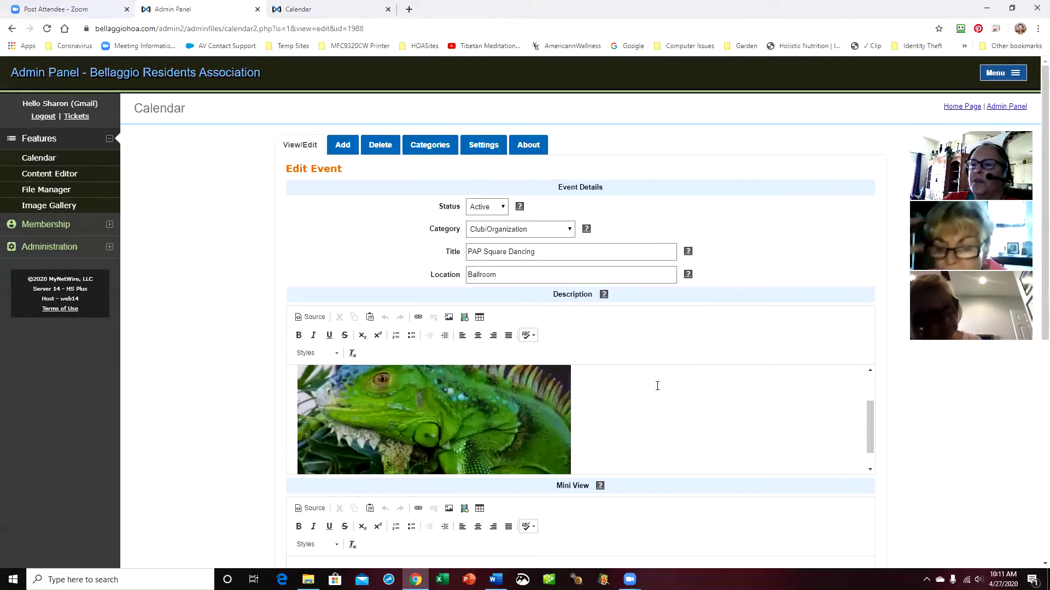
scroll(657, 385, up, 1)
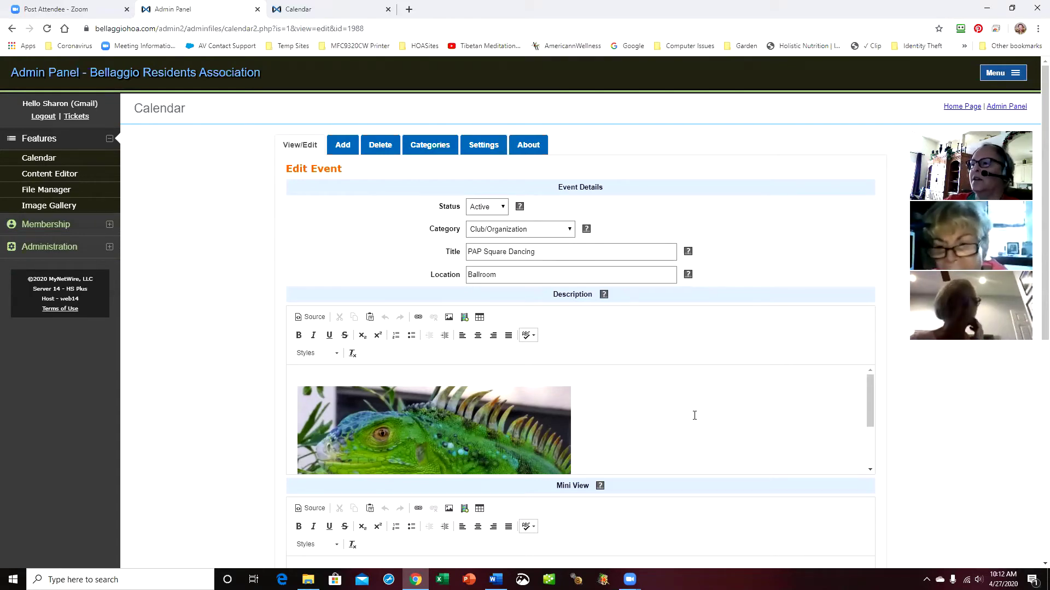
scroll(697, 415, down, 2)
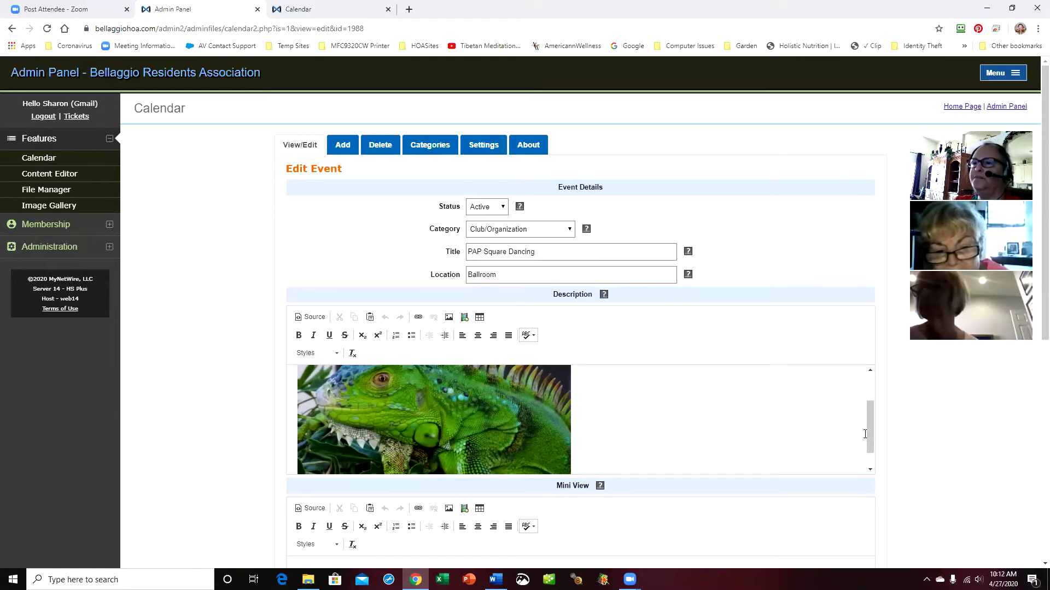
scroll(685, 421, down, 1)
scroll(684, 421, up, 3)
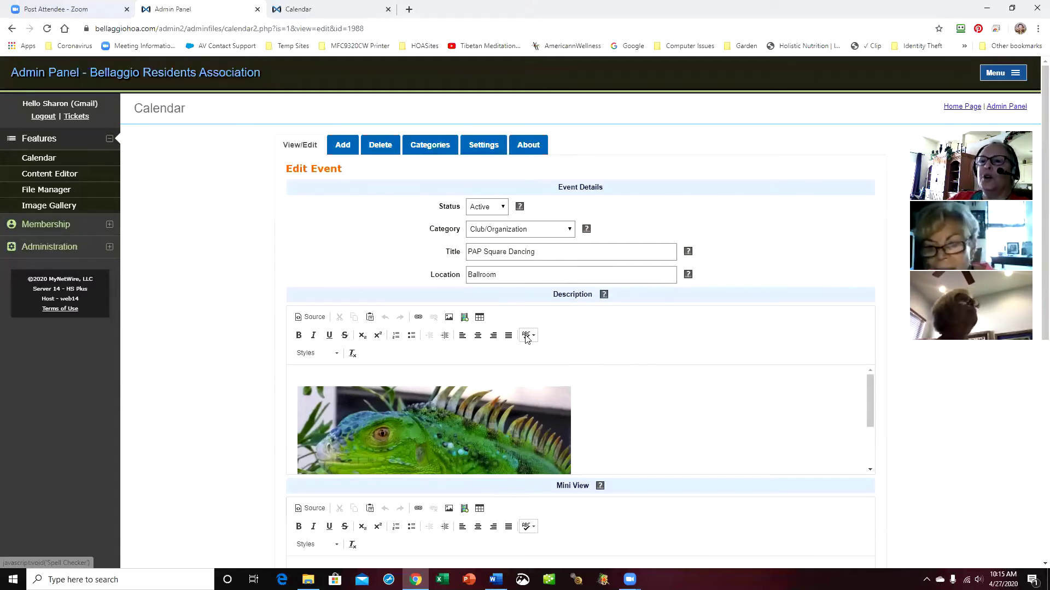
Scroll through the PAP Square Dancing description to check that only the iguana picture remains
scroll(609, 368, down, 3)
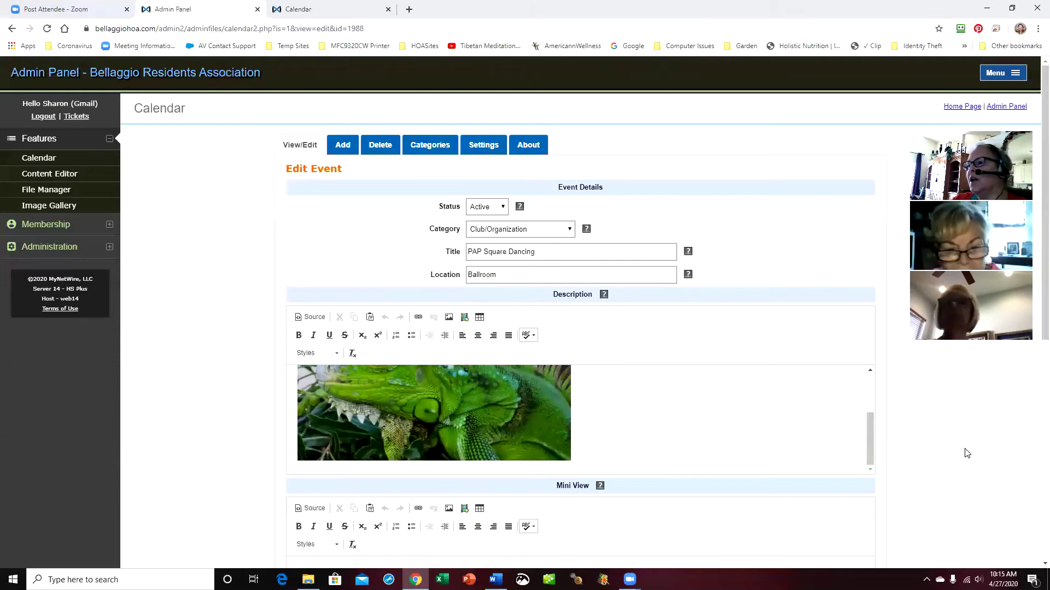
scroll(964, 453, down, 3)
scroll(966, 452, up, 3)
scroll(966, 453, up, 1)
scroll(736, 440, up, 5)
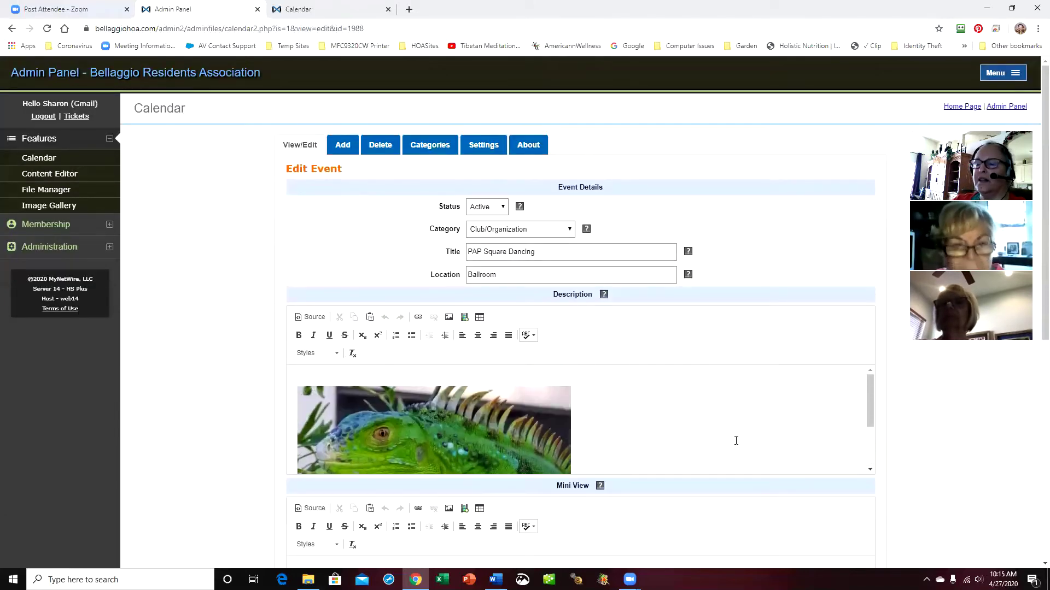
scroll(650, 441, down, 2)
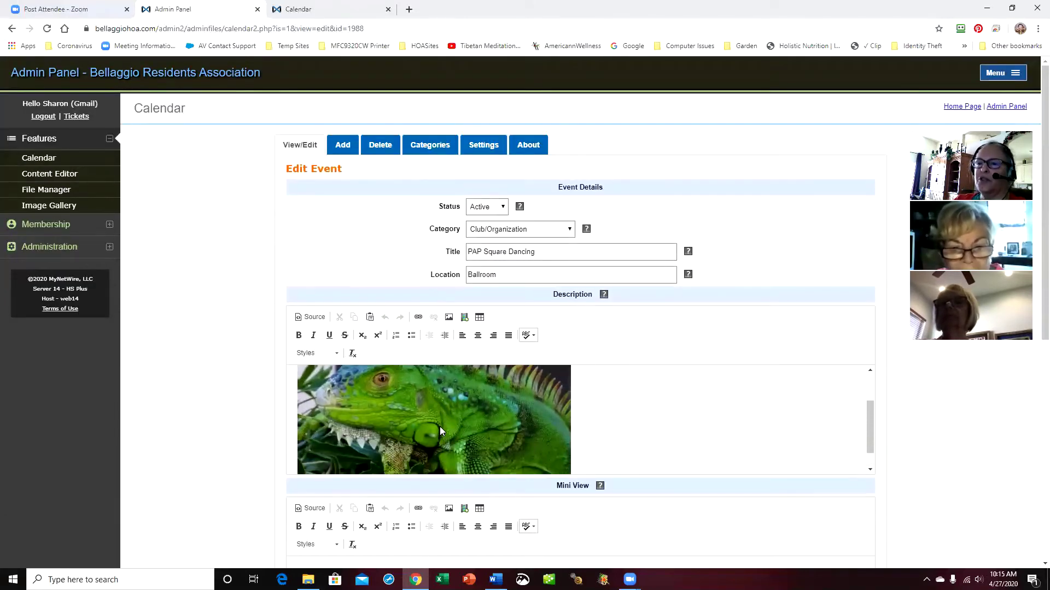
scroll(469, 432, up, 3)
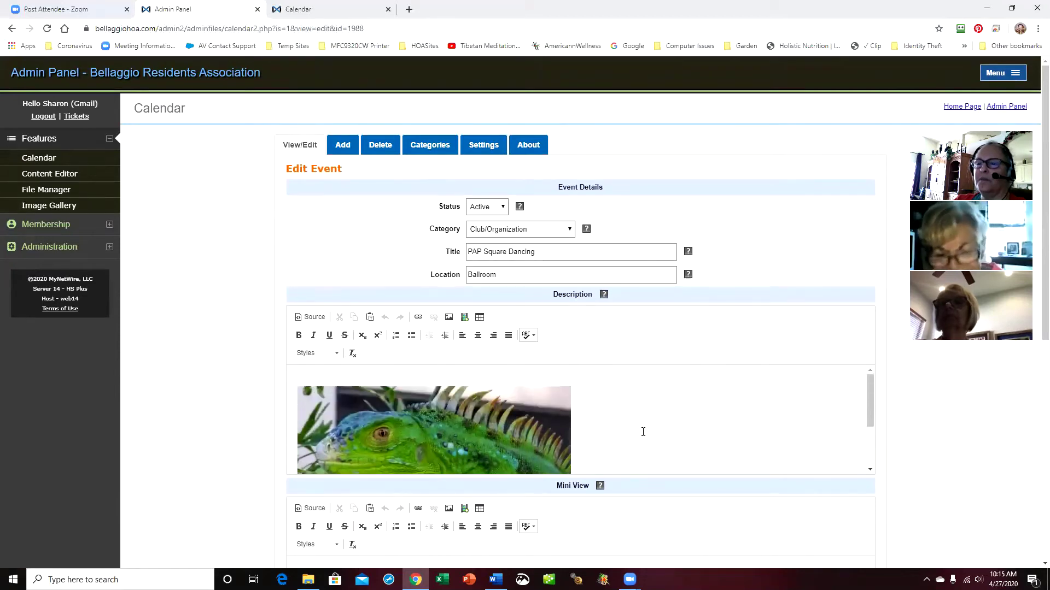
Delete the 04/27/20 PAP Square Dancing event from page 2 of the deletion list, confirming it
click(380, 149)
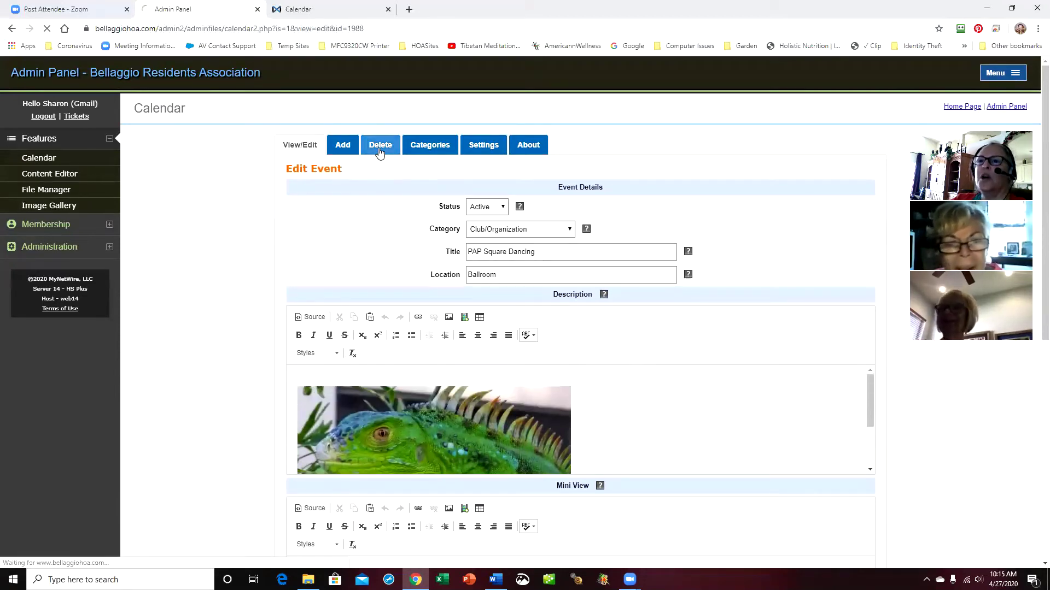
scroll(504, 398, down, 3)
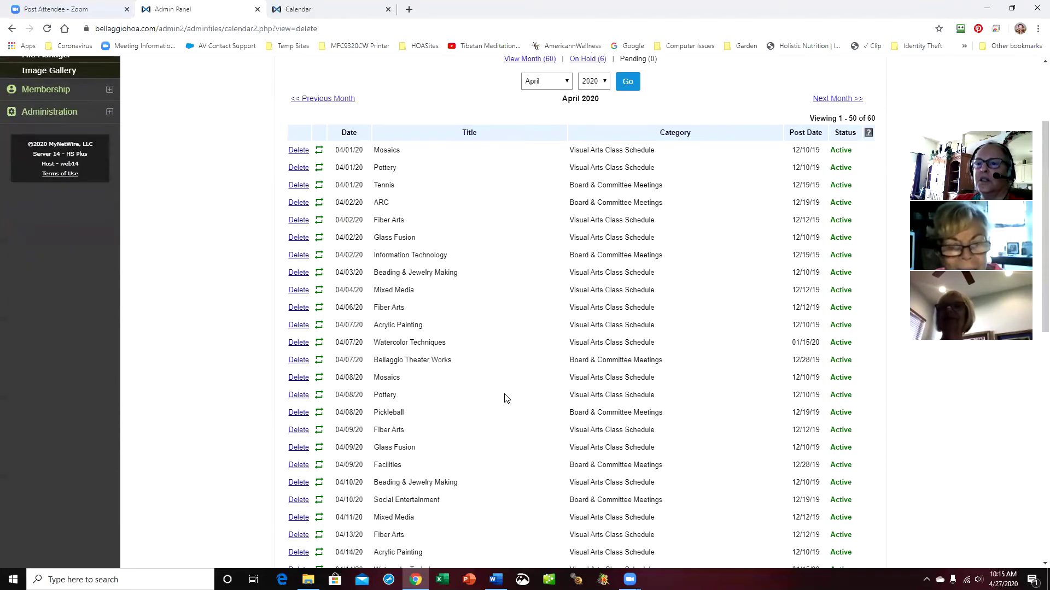
scroll(504, 398, down, 10)
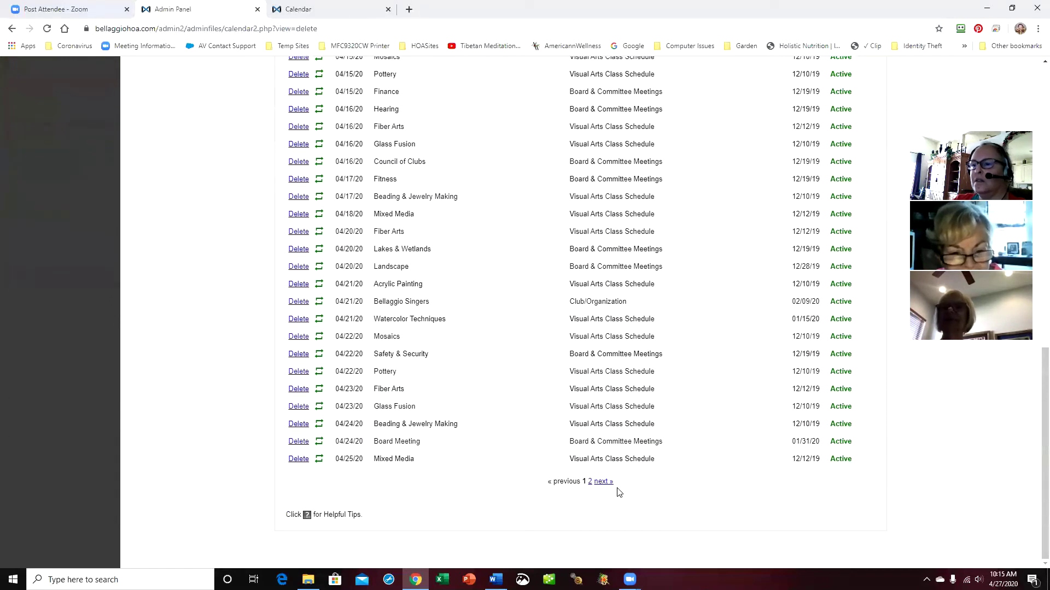
click(602, 482)
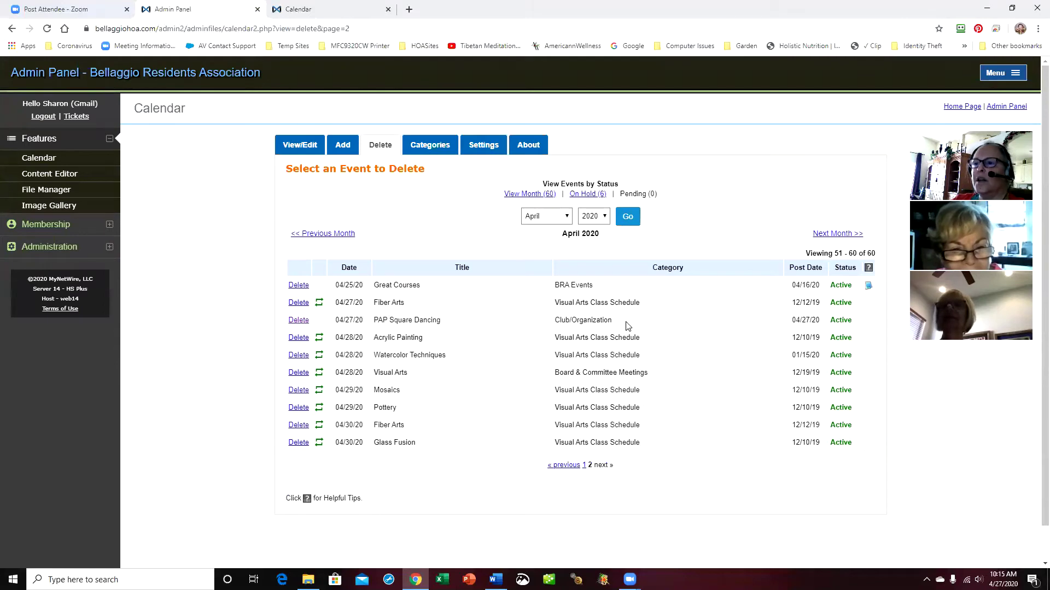
click(298, 322)
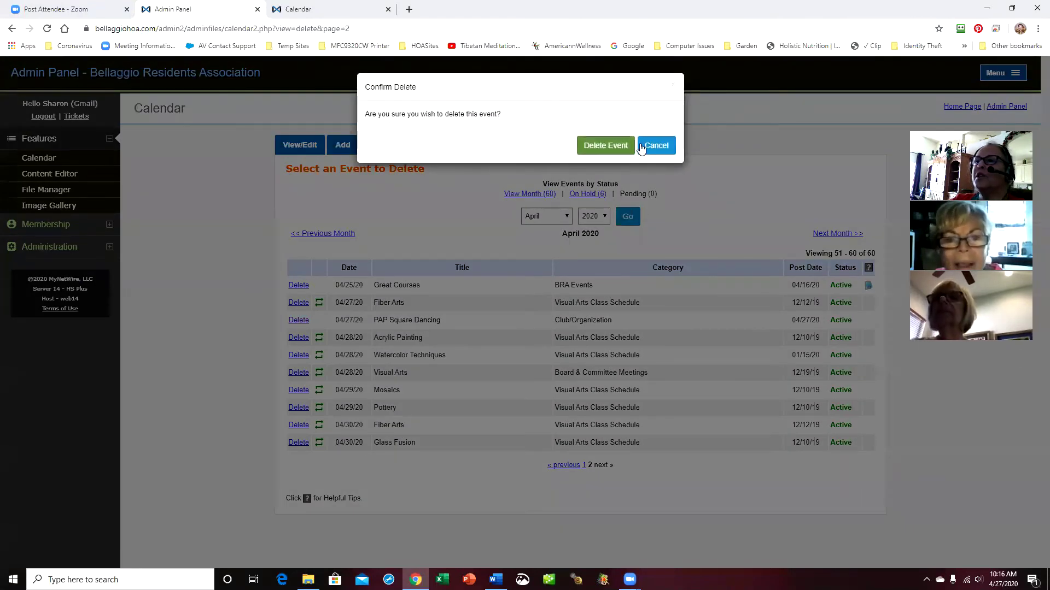
click(596, 145)
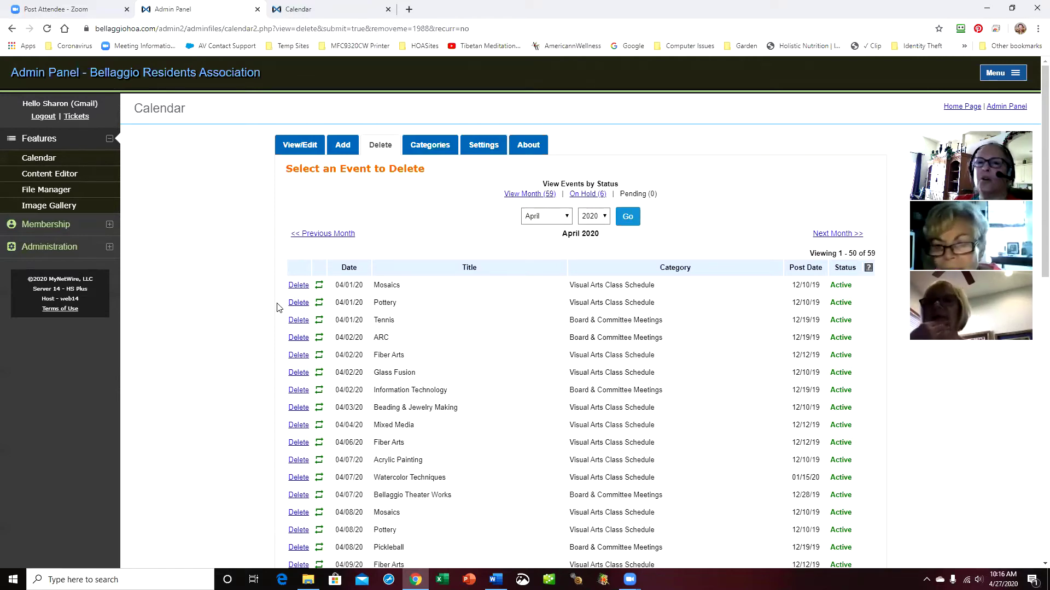
Open Email Publisher under Membership and show its Signatures list of eight signatures
click(47, 230)
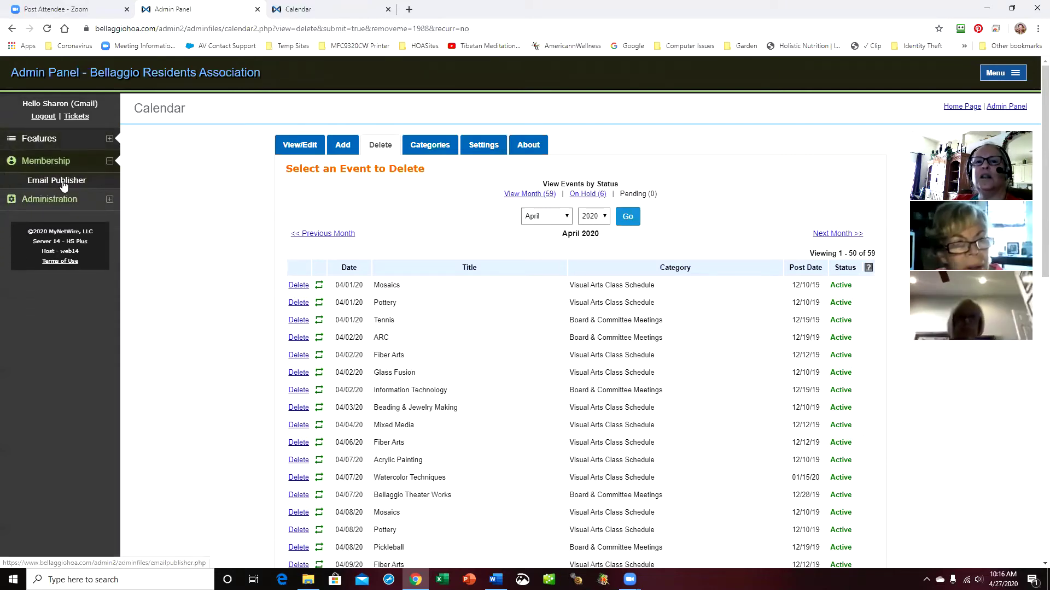
click(59, 182)
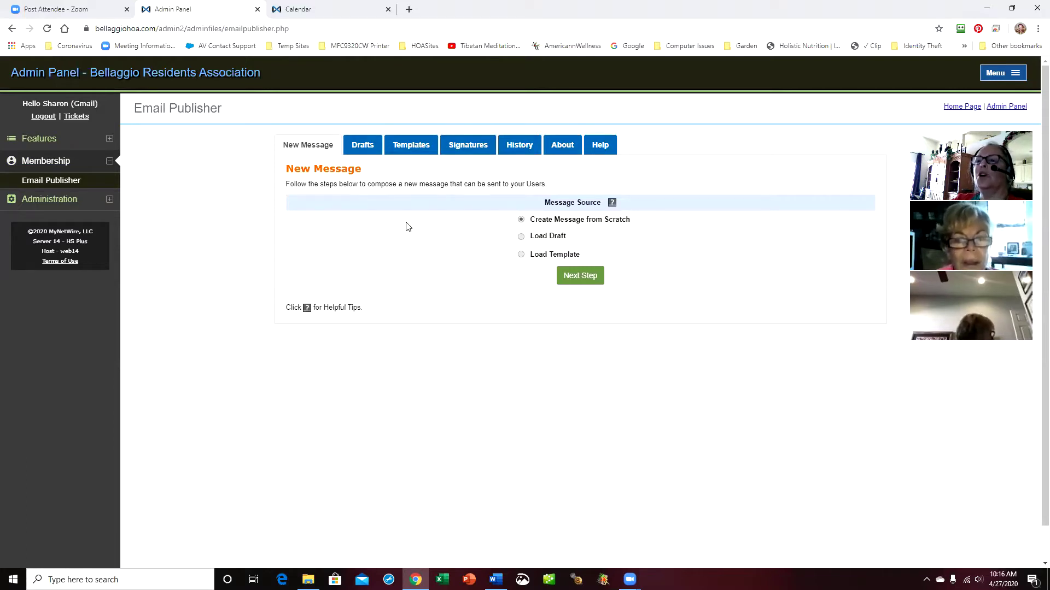
click(473, 151)
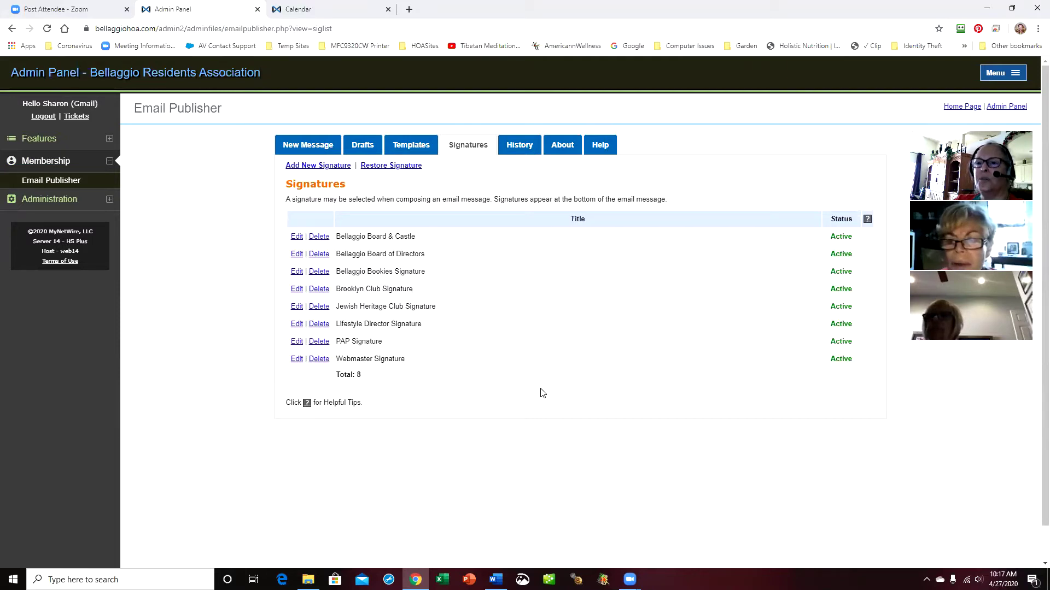
Append ' - ' and the member's name to the PAP Signature title and save it
click(296, 342)
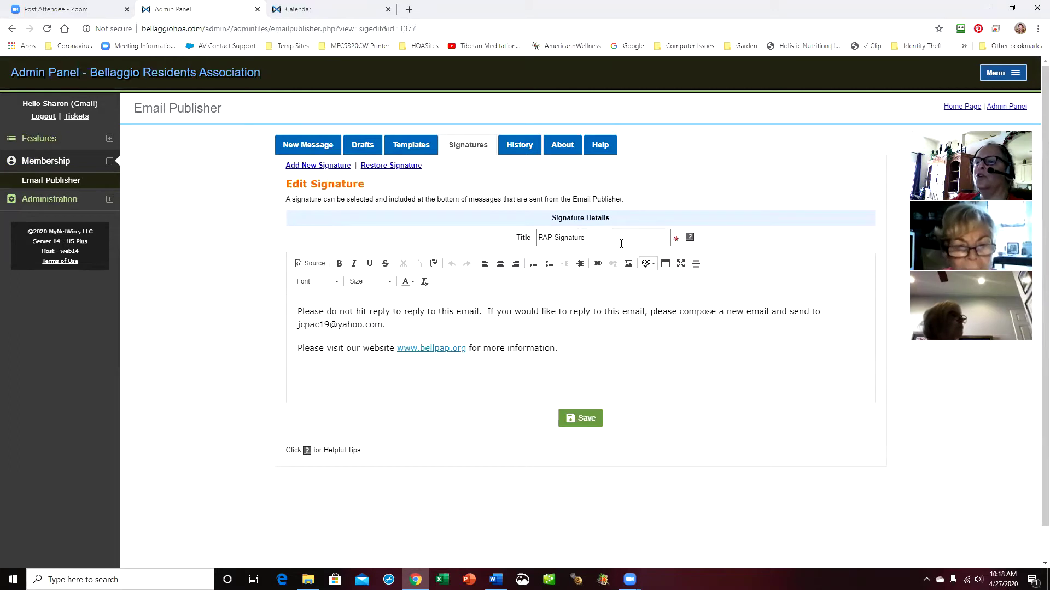
click(621, 240)
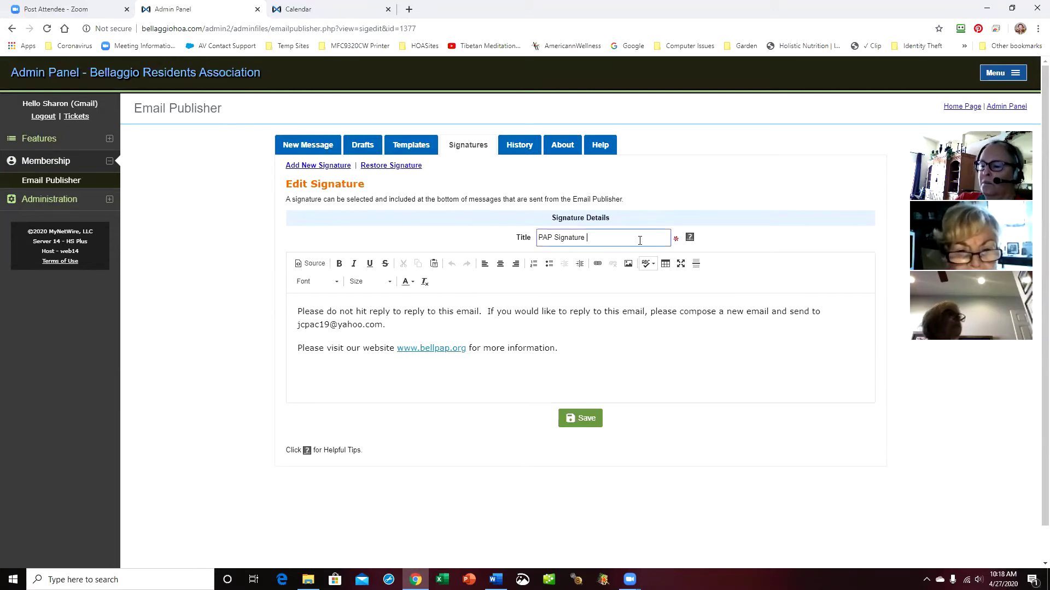
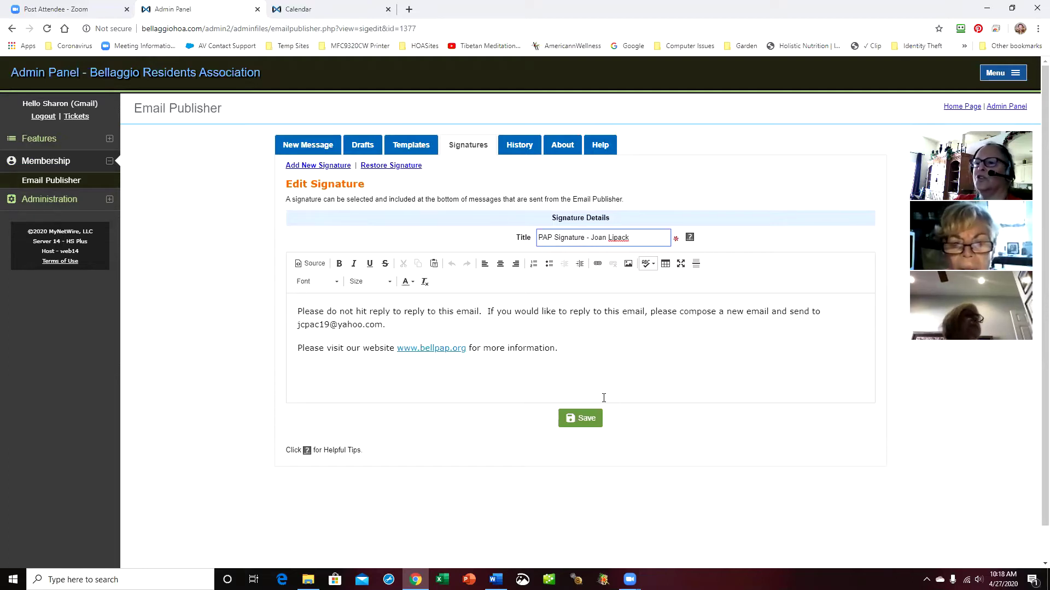
click(588, 423)
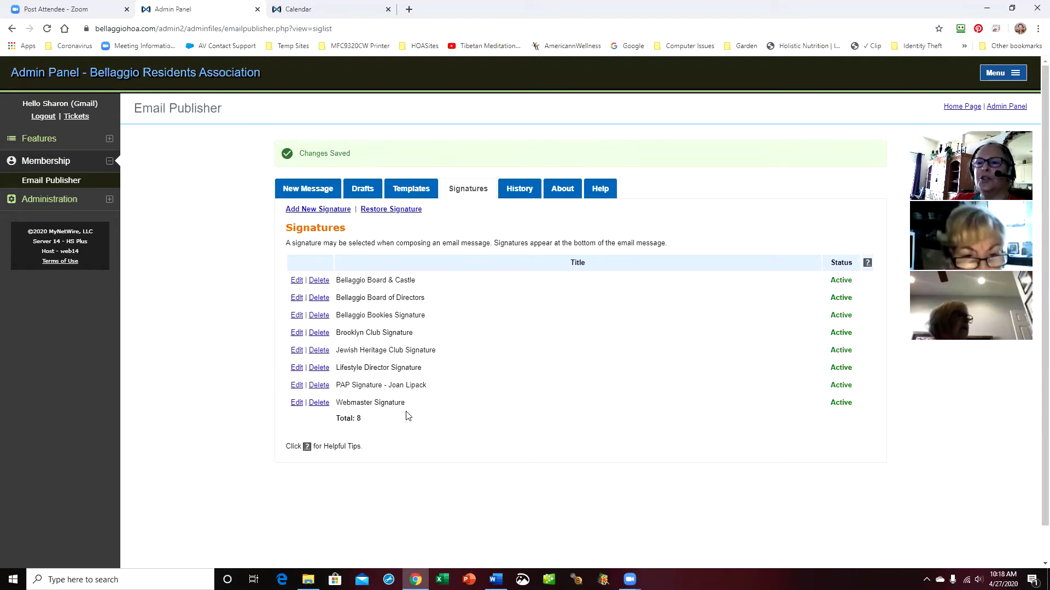
Copy the renamed PAP signature's full body text and return to the Signatures list
click(296, 386)
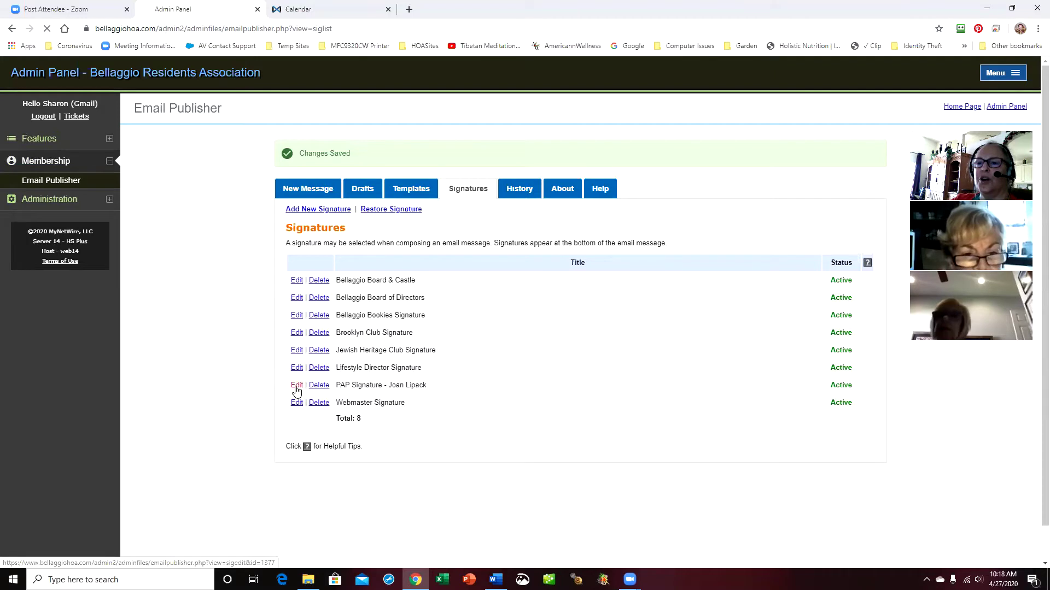
drag(299, 309, 628, 346)
key(ctrl+c)
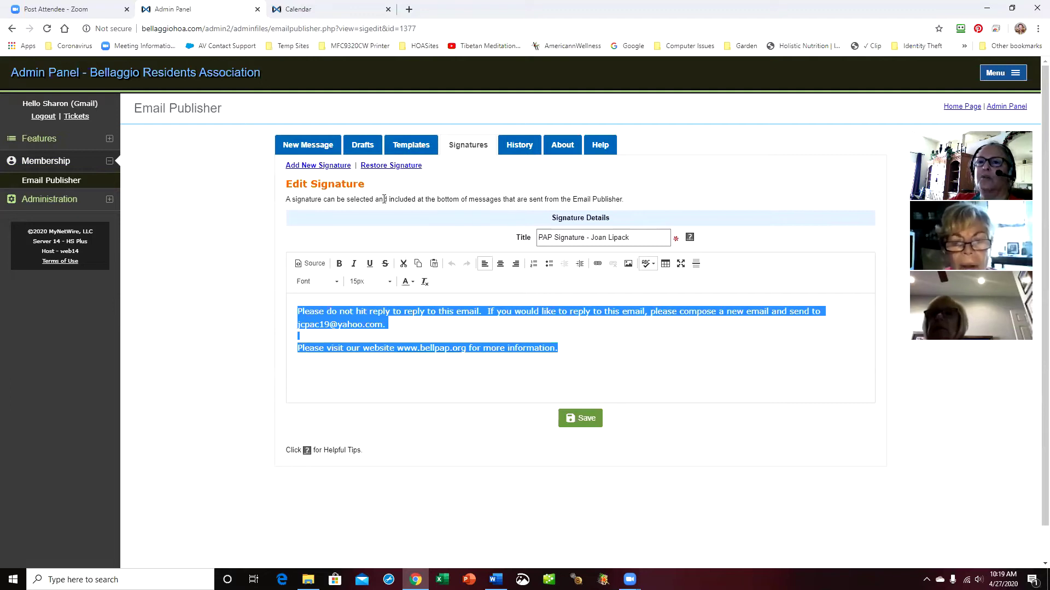
click(468, 147)
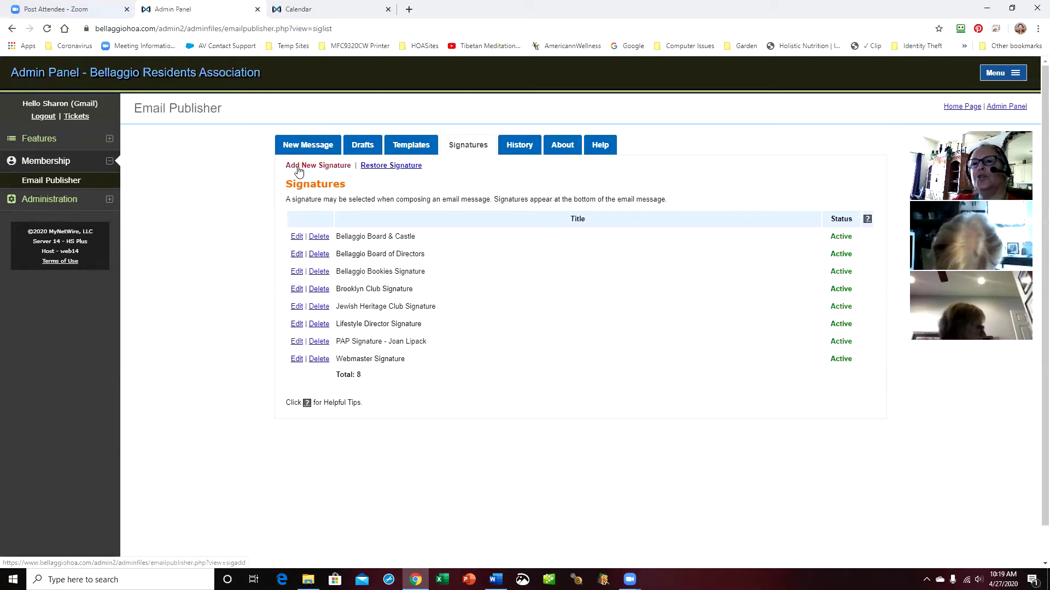
Create a new signature titled 'PAP Signature - ' plus the second member's name, with the copied PAP text pasted in
click(315, 169)
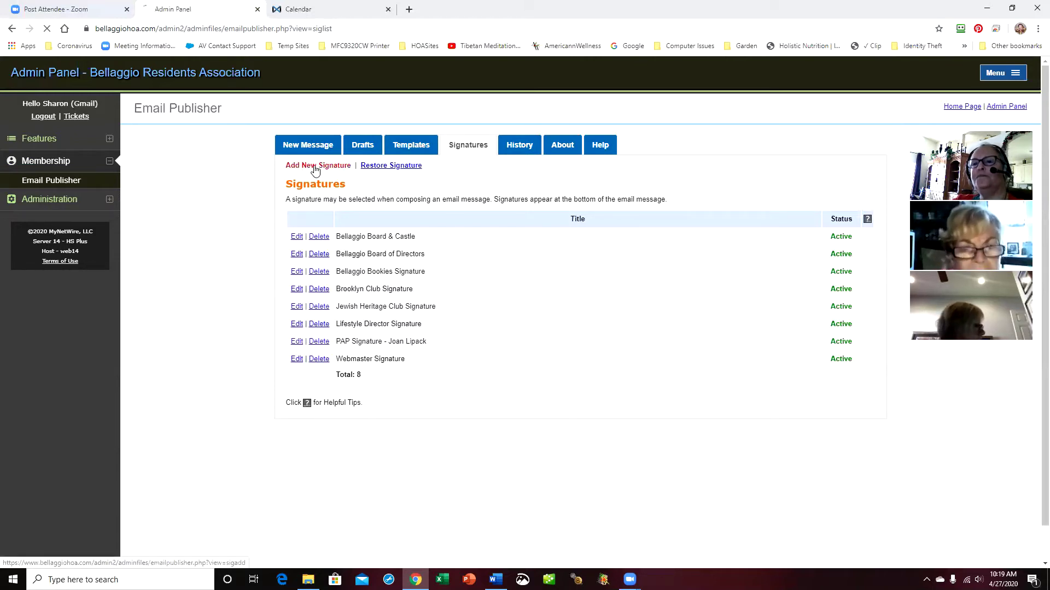
click(561, 235)
text(PAP S)
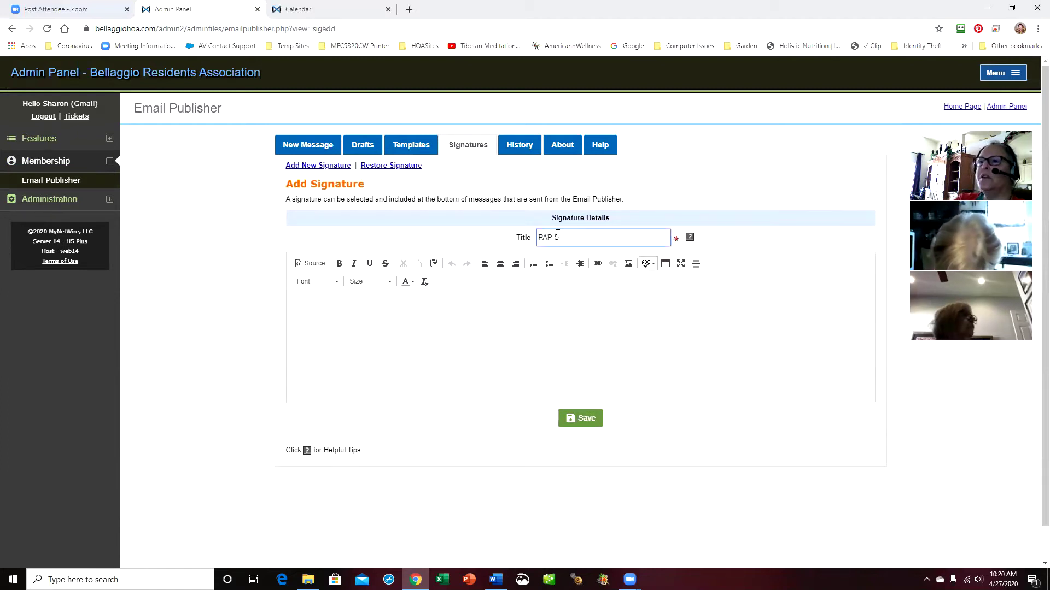
text(ignature - )
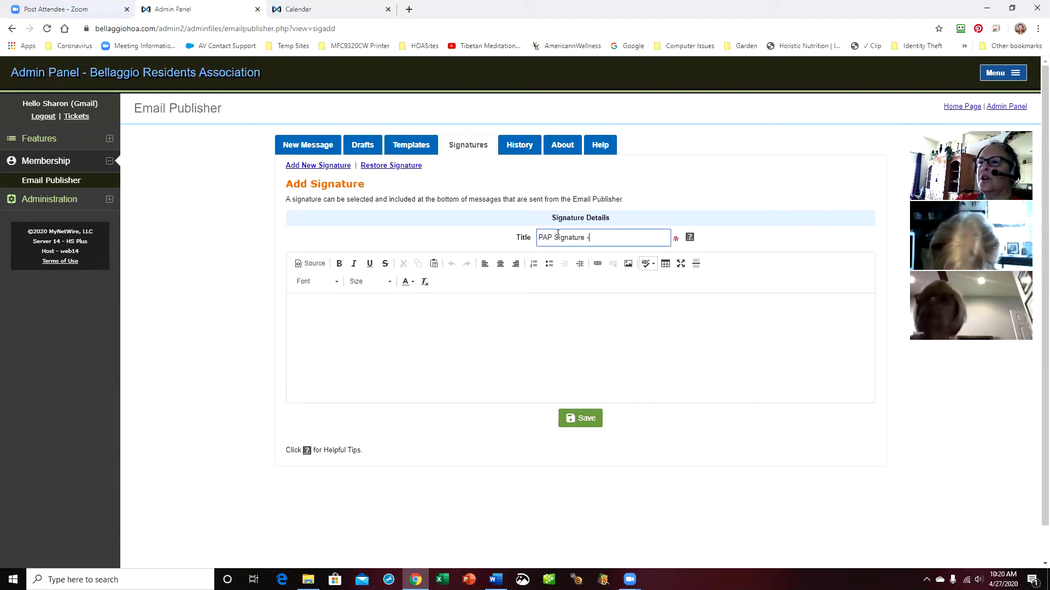
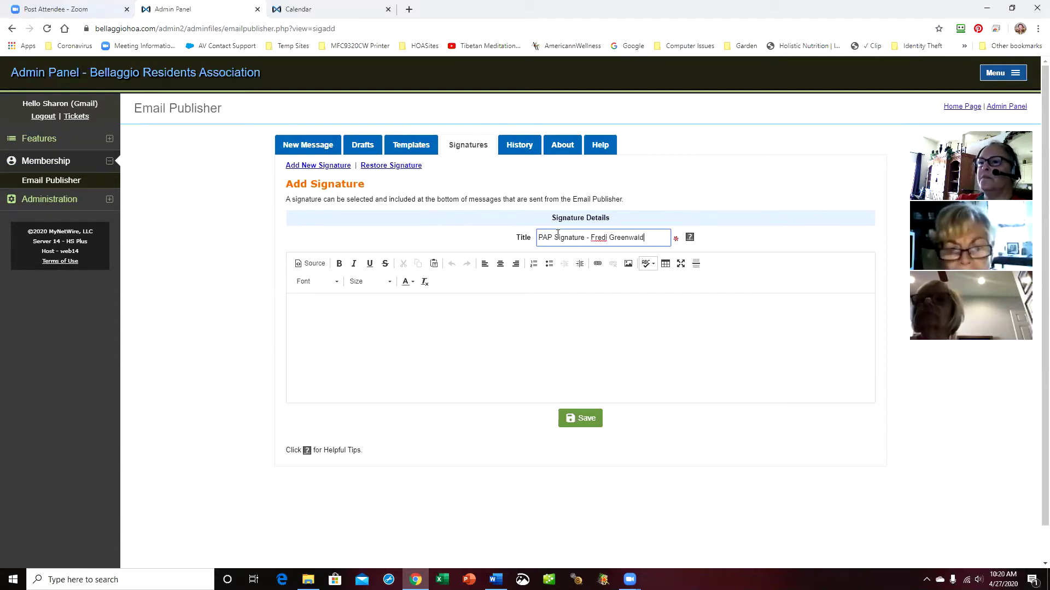
click(361, 298)
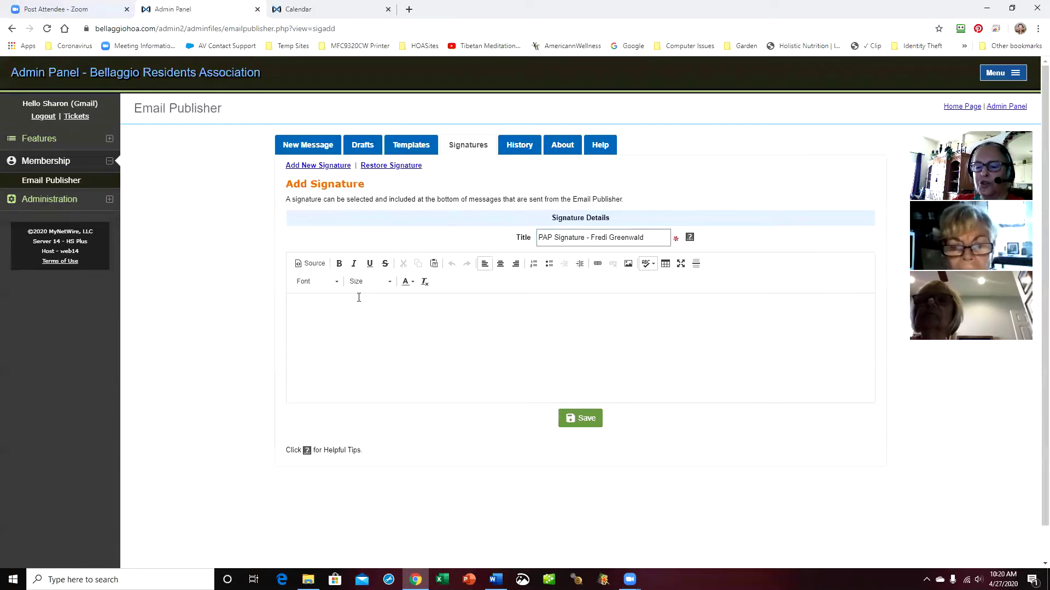
key(ctrl+v)
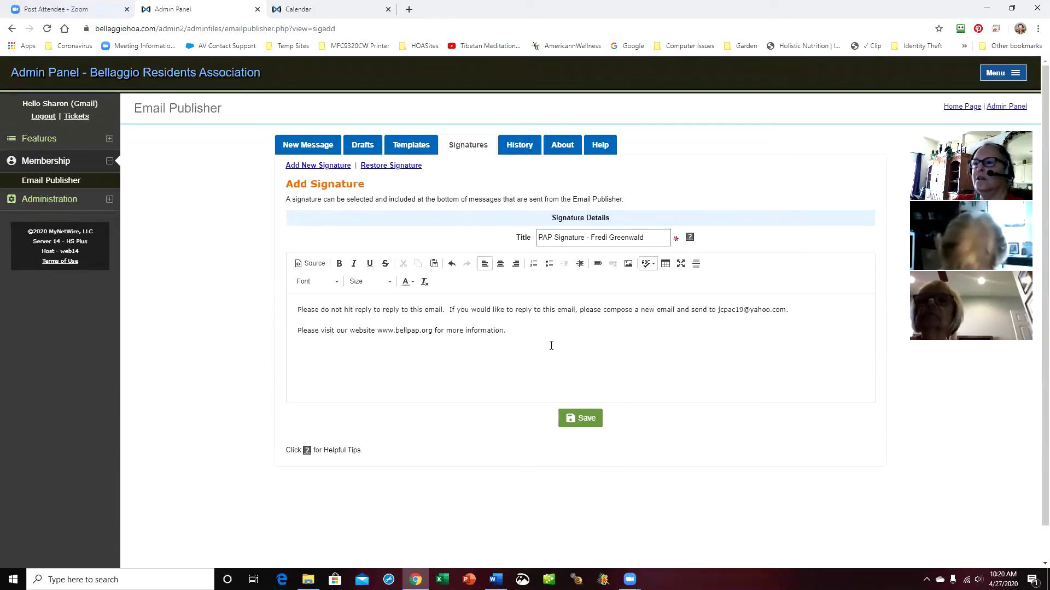
drag(718, 310, 787, 310)
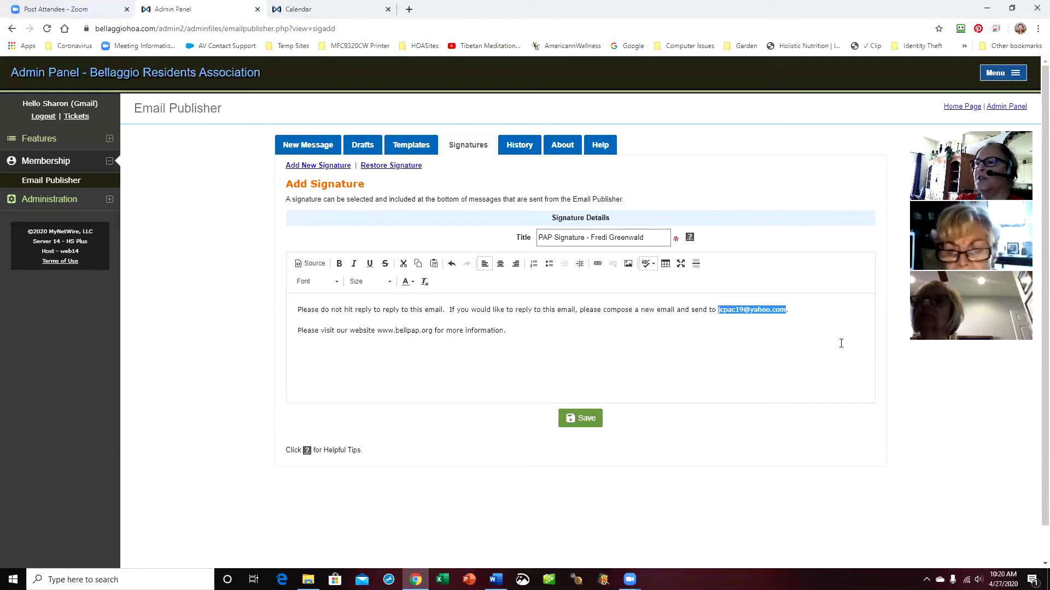
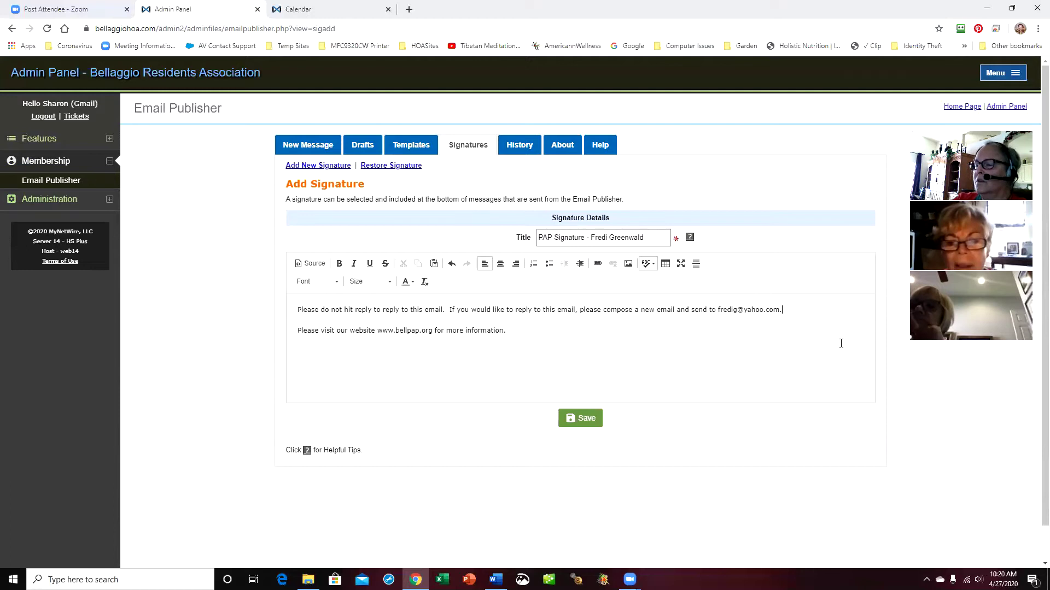
key(Delete)
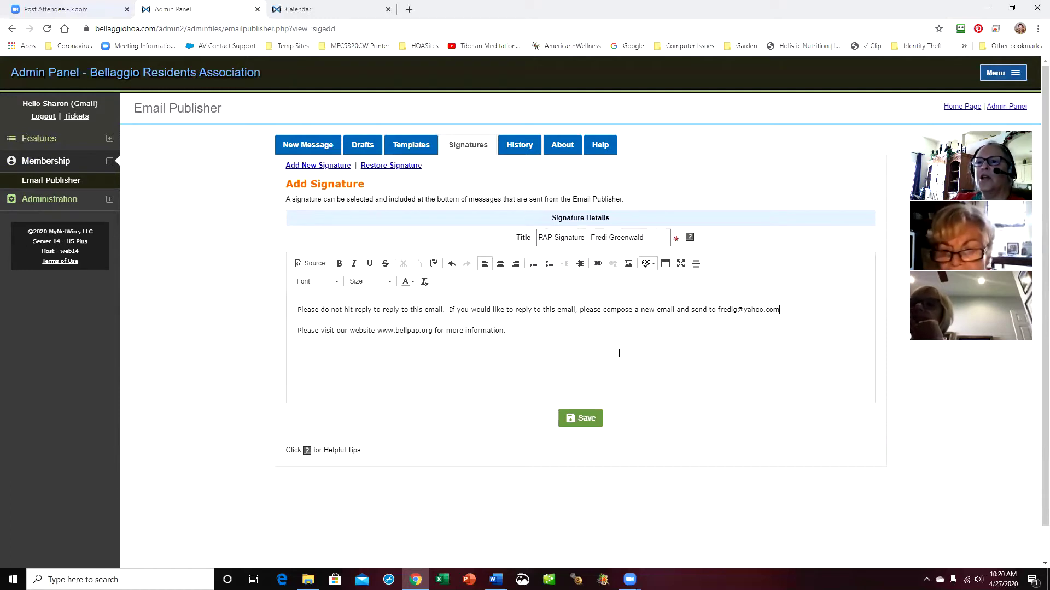
drag(298, 309, 676, 351)
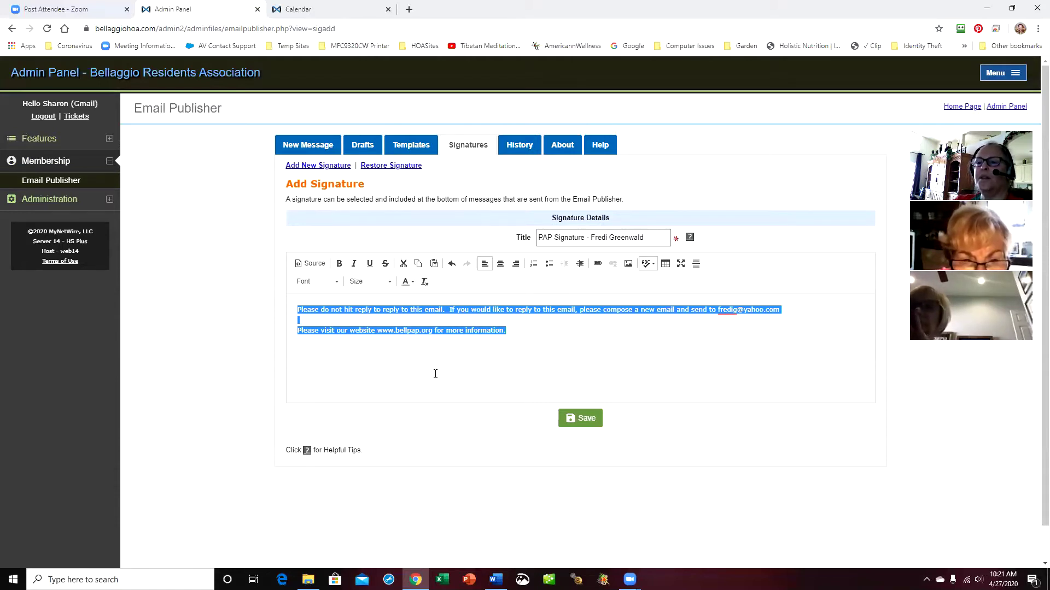
Set the whole signature body text to 15px font size, correcting an initial 14px choice
click(390, 283)
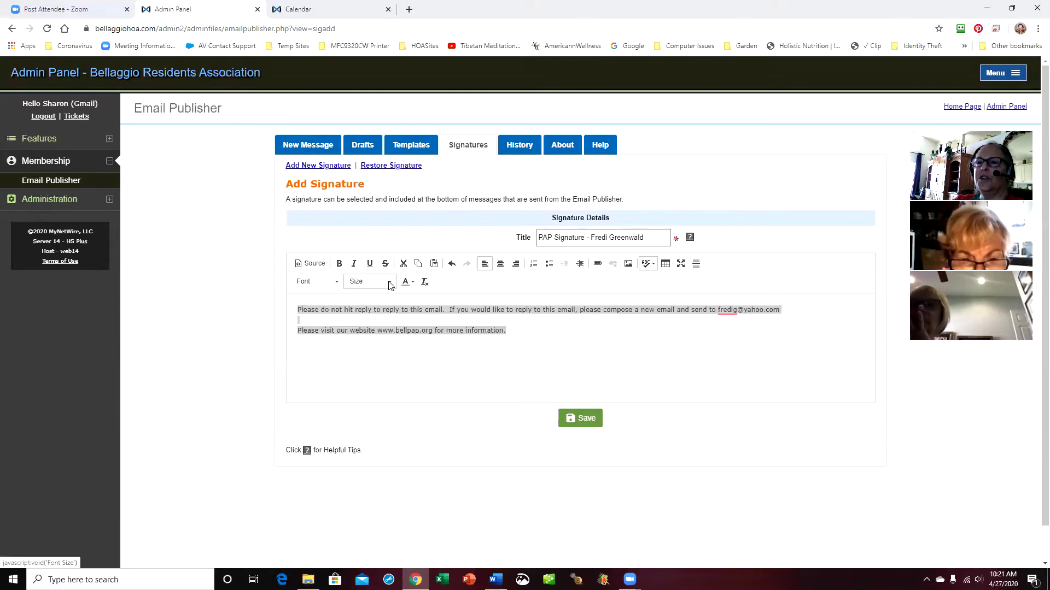
drag(412, 305, 414, 313)
click(375, 356)
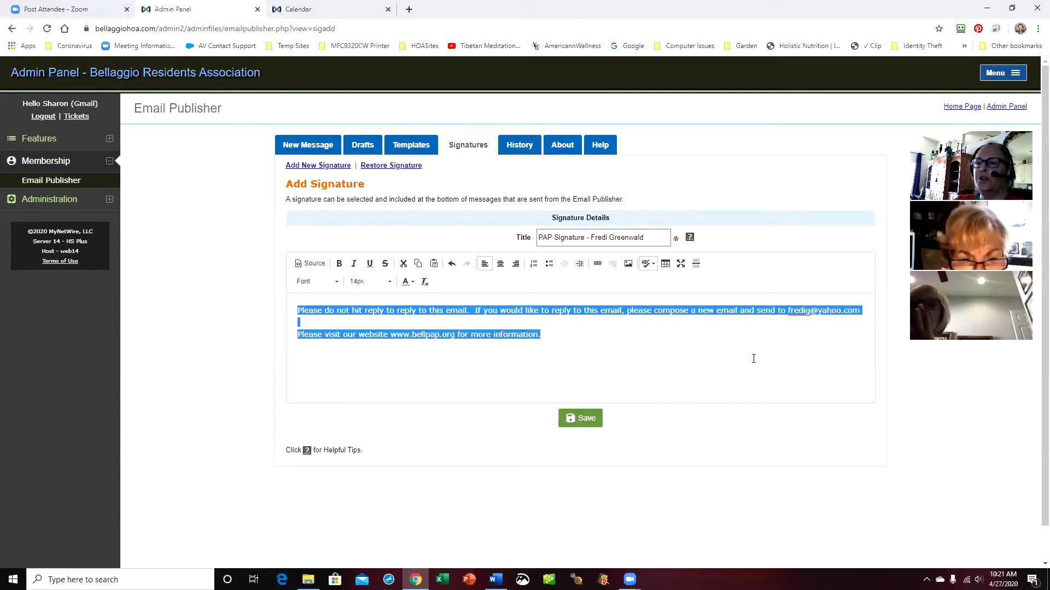
click(389, 285)
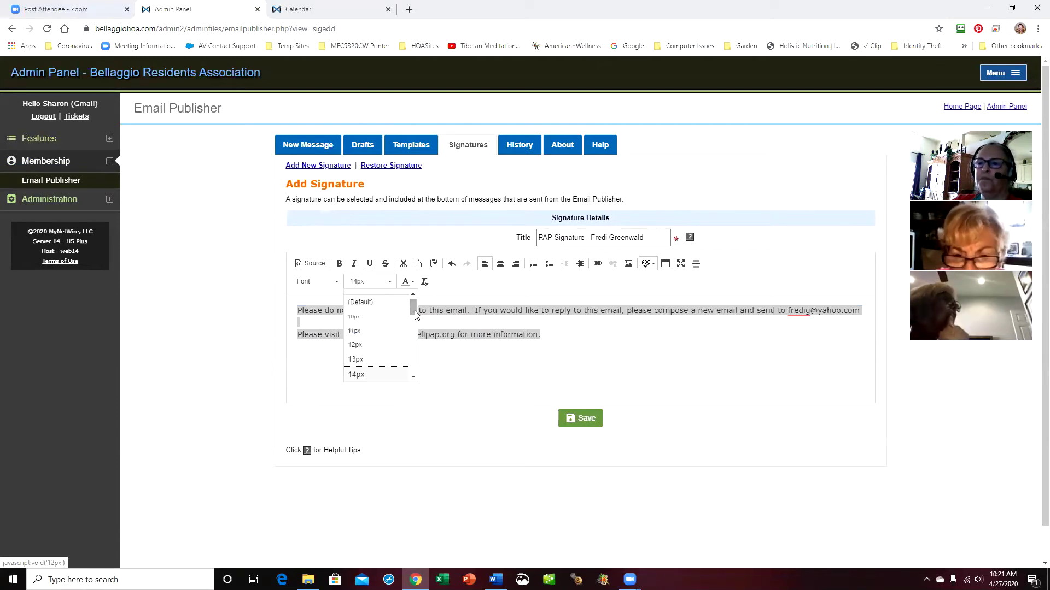
drag(413, 307, 414, 317)
click(357, 361)
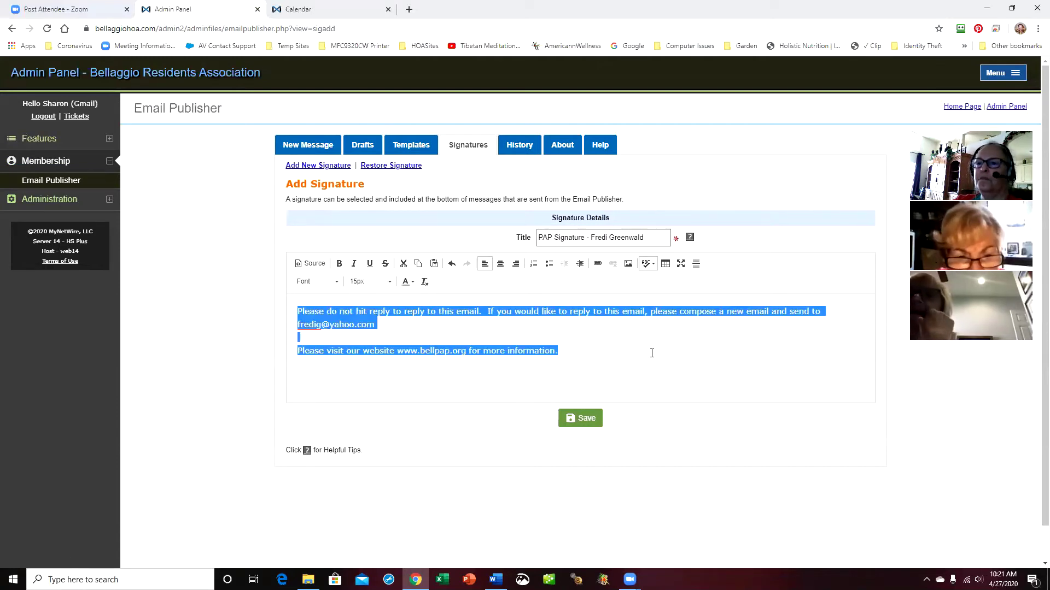
click(684, 353)
drag(397, 350, 466, 350)
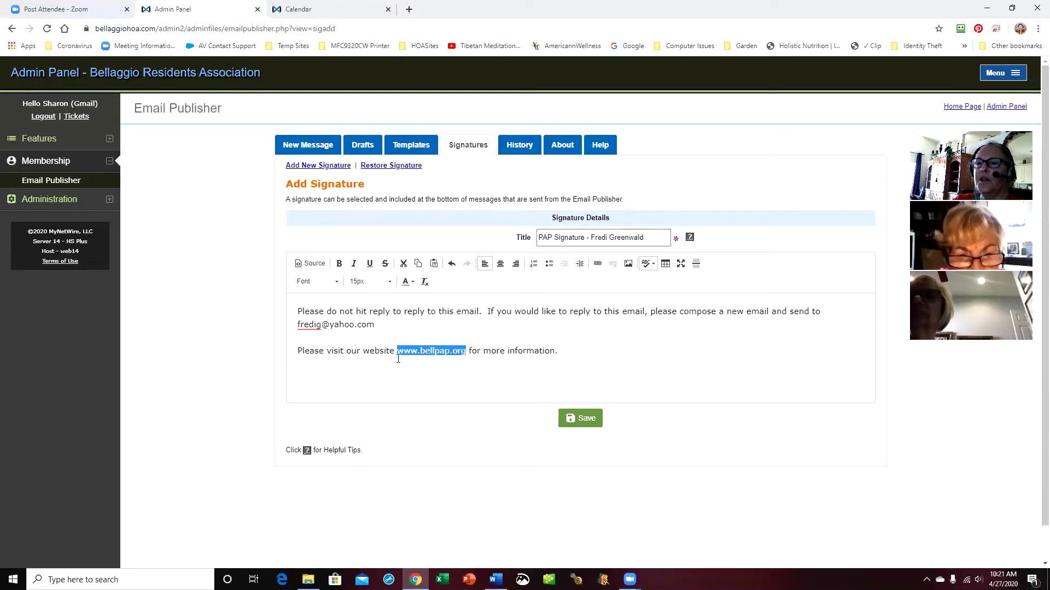
click(370, 264)
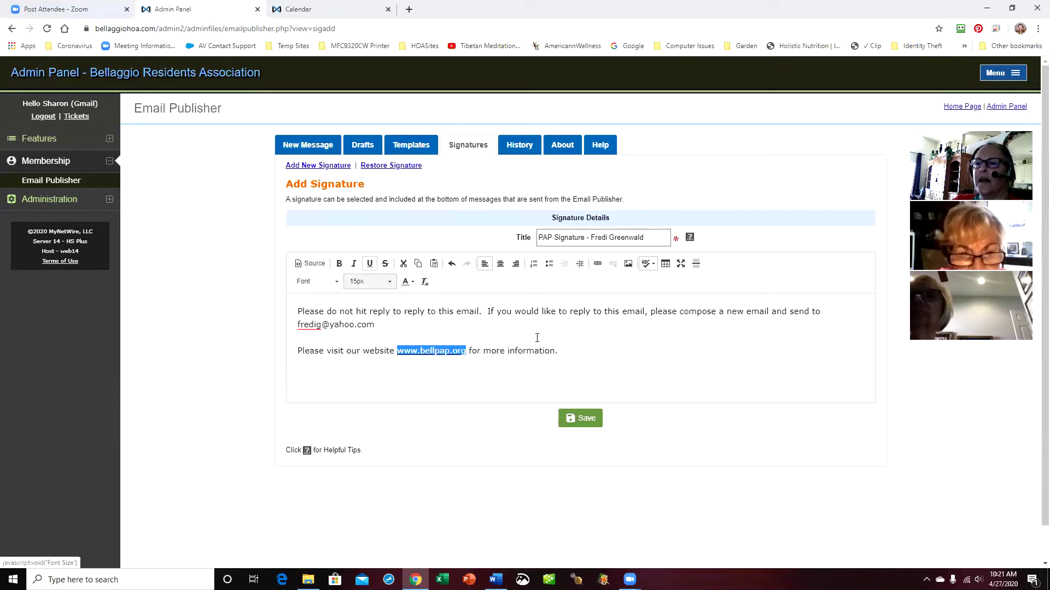
click(638, 353)
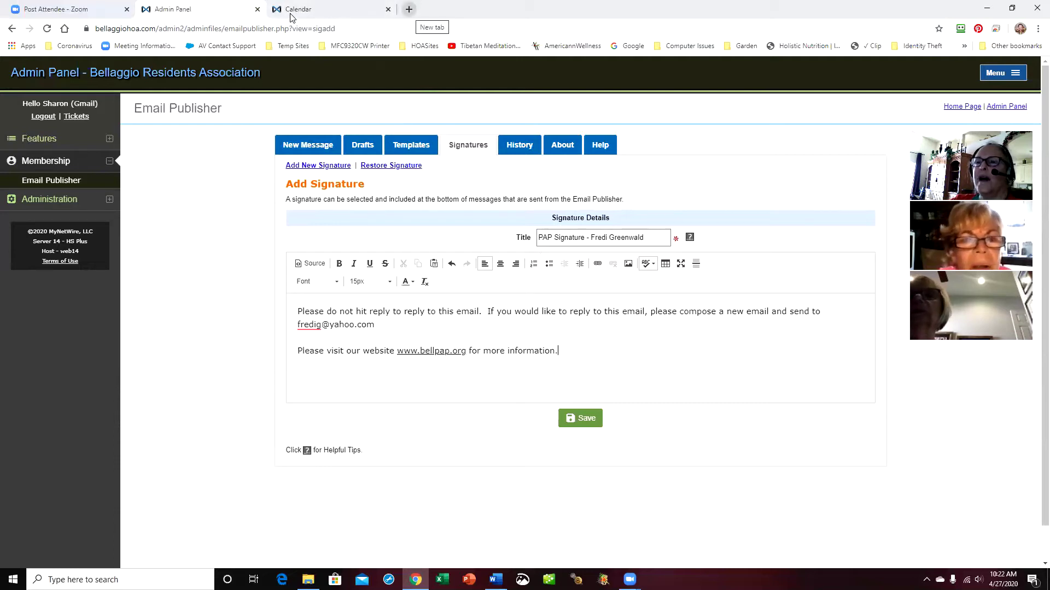
click(409, 10)
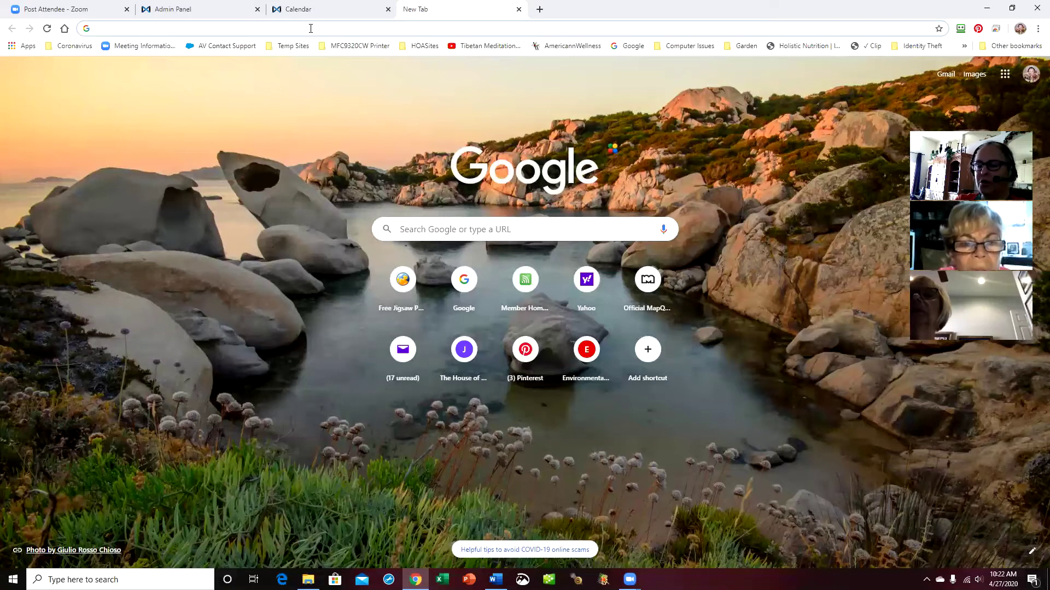
text(www.pap)
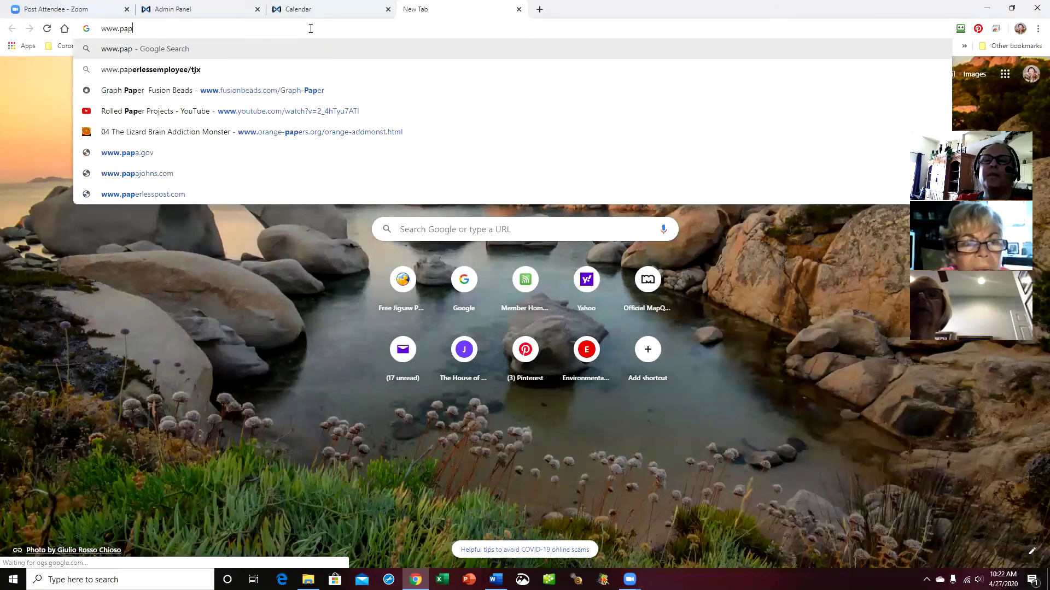
key(BackSpace)
key(BackSpace)
key(BackSpace)
text(bell)
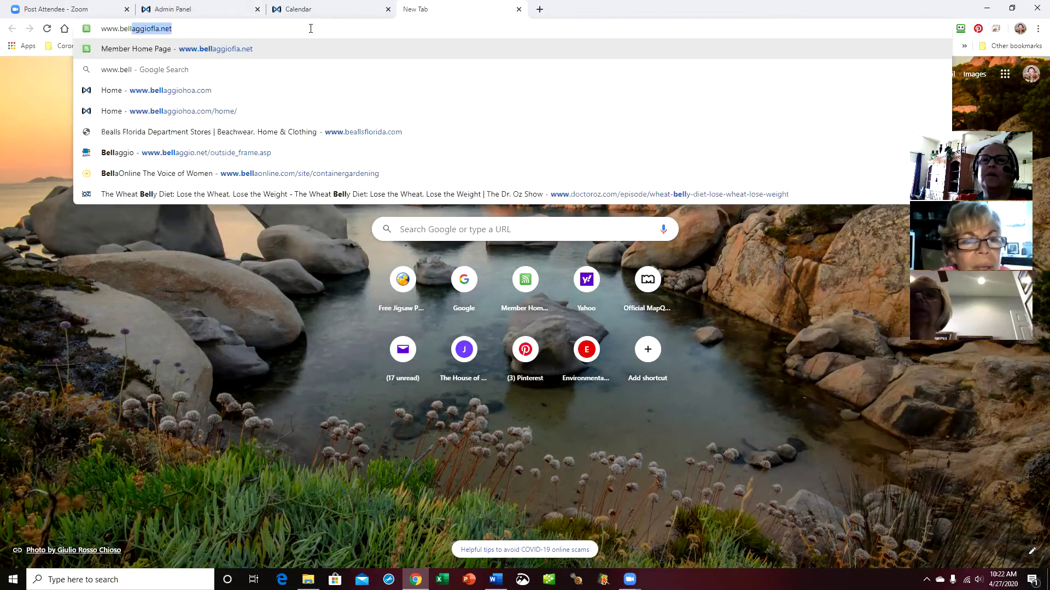
text(pap.or)
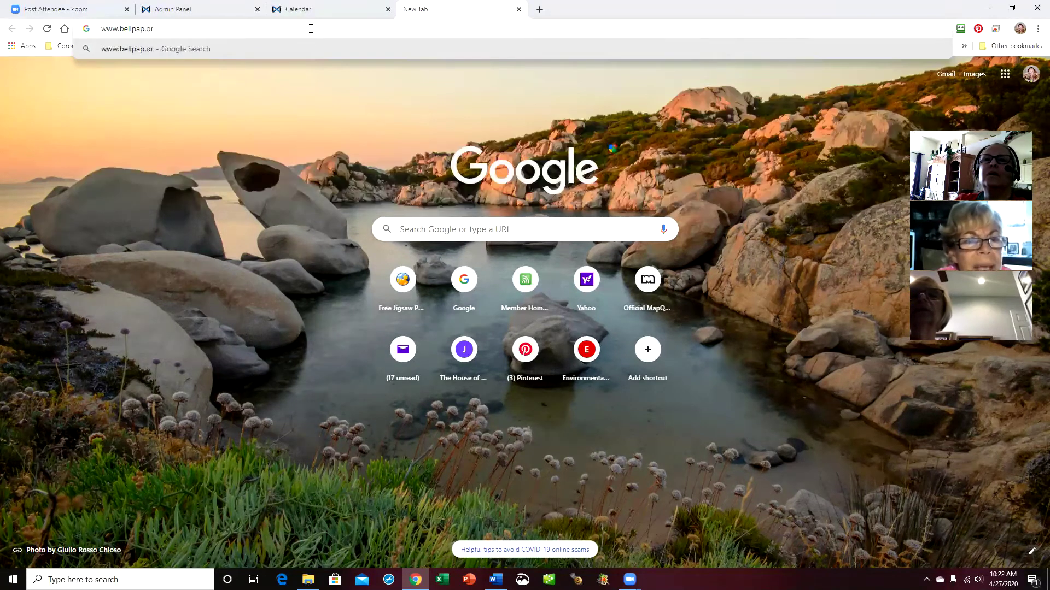
text(g)
key(Return)
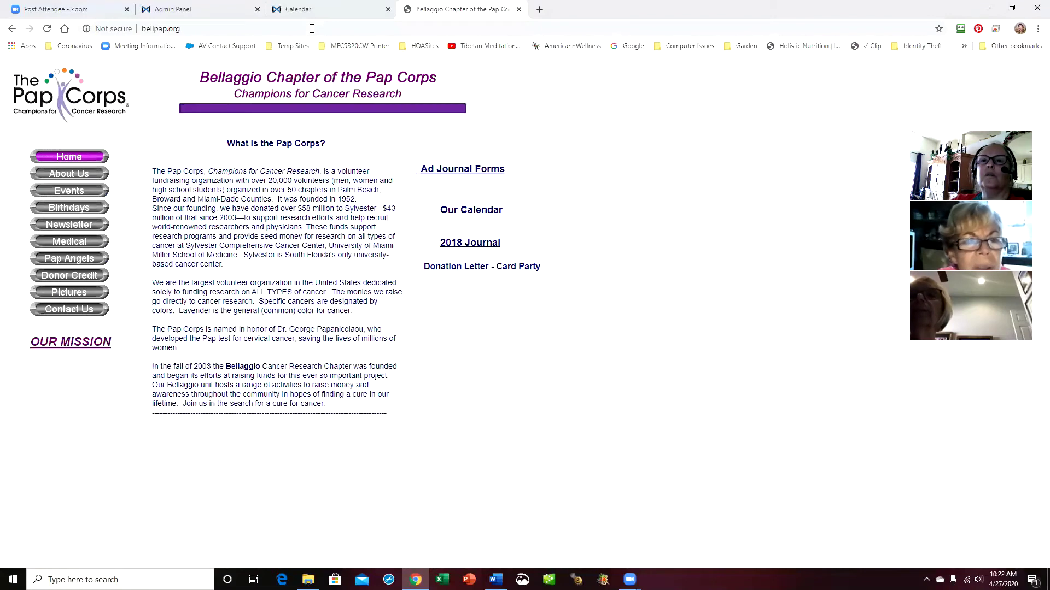
click(244, 29)
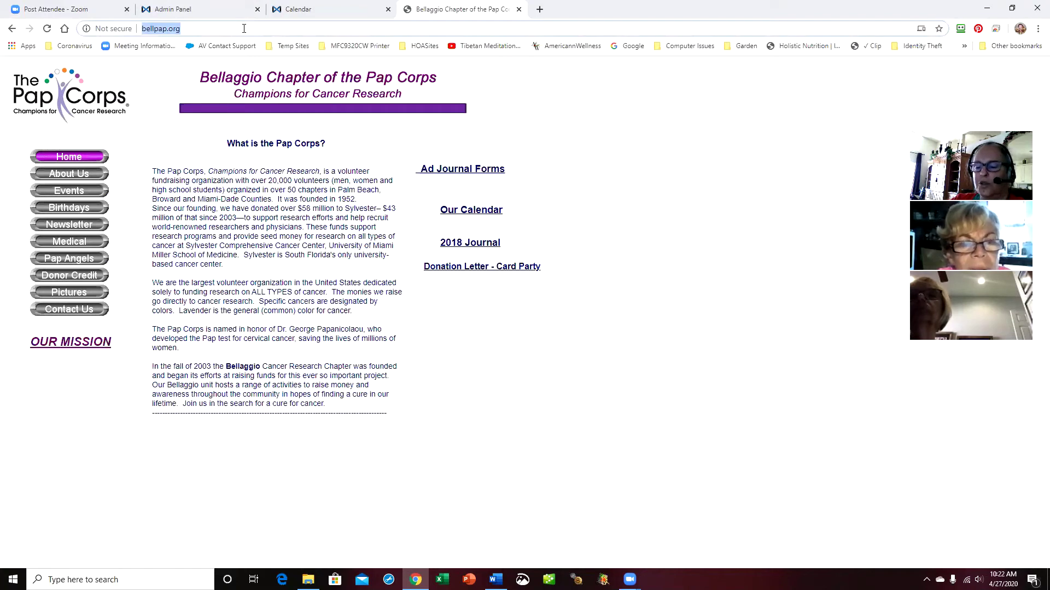
click(273, 9)
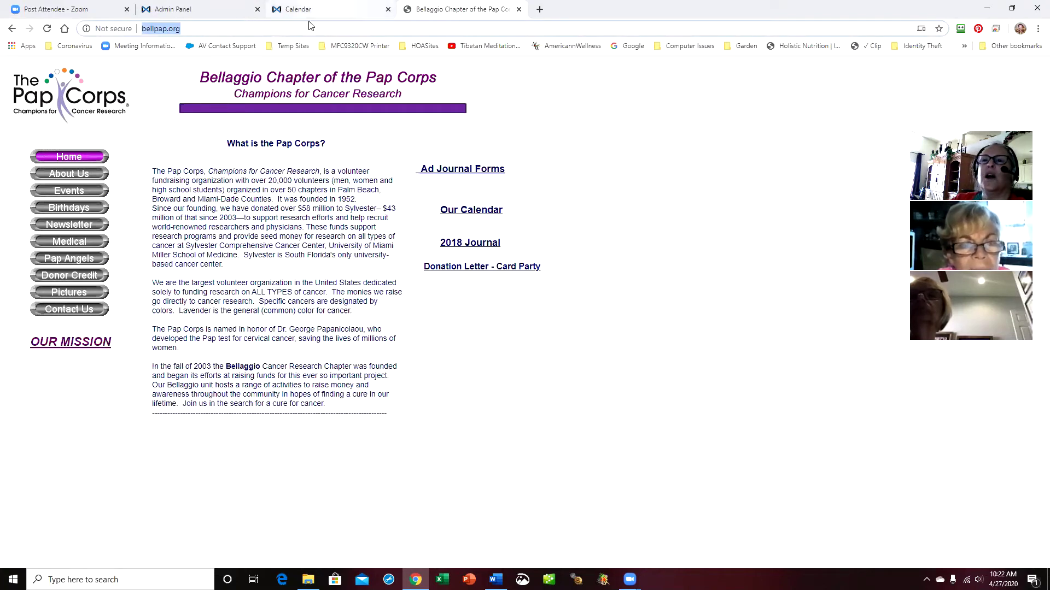
click(243, 11)
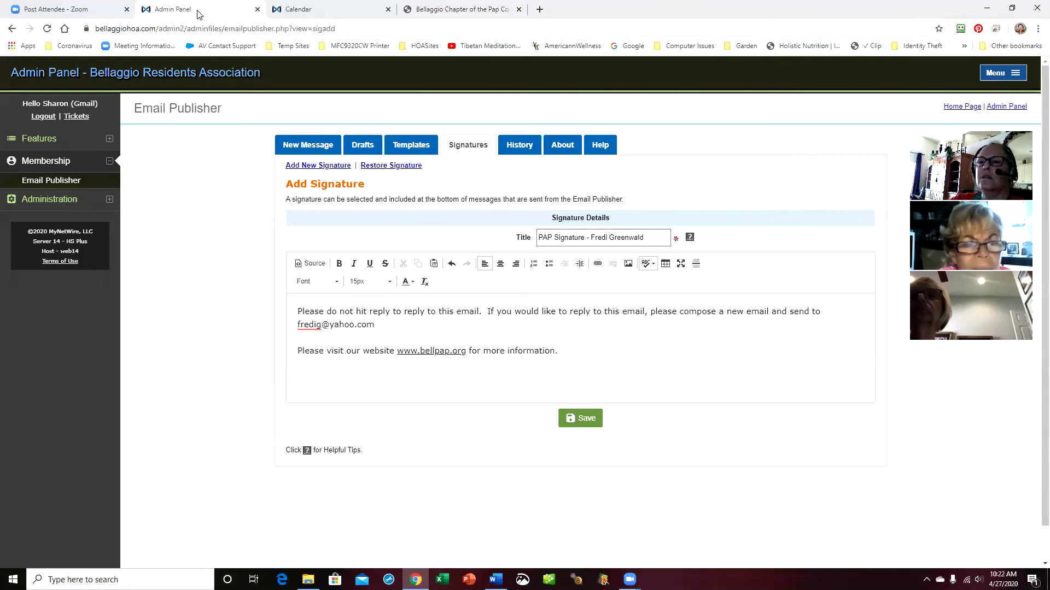
drag(396, 350, 466, 351)
key(ctrl+c)
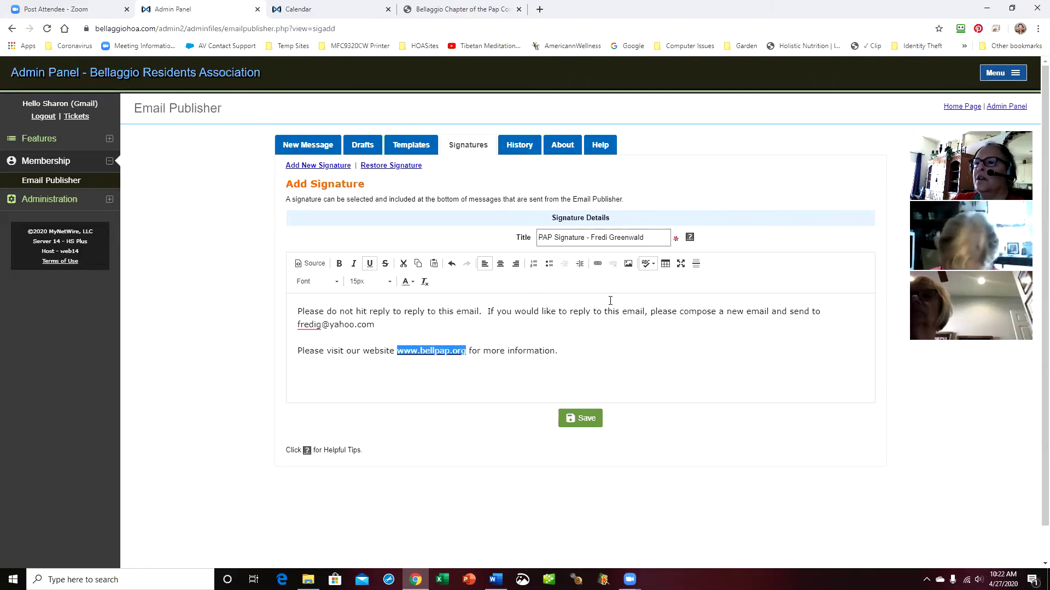
click(598, 265)
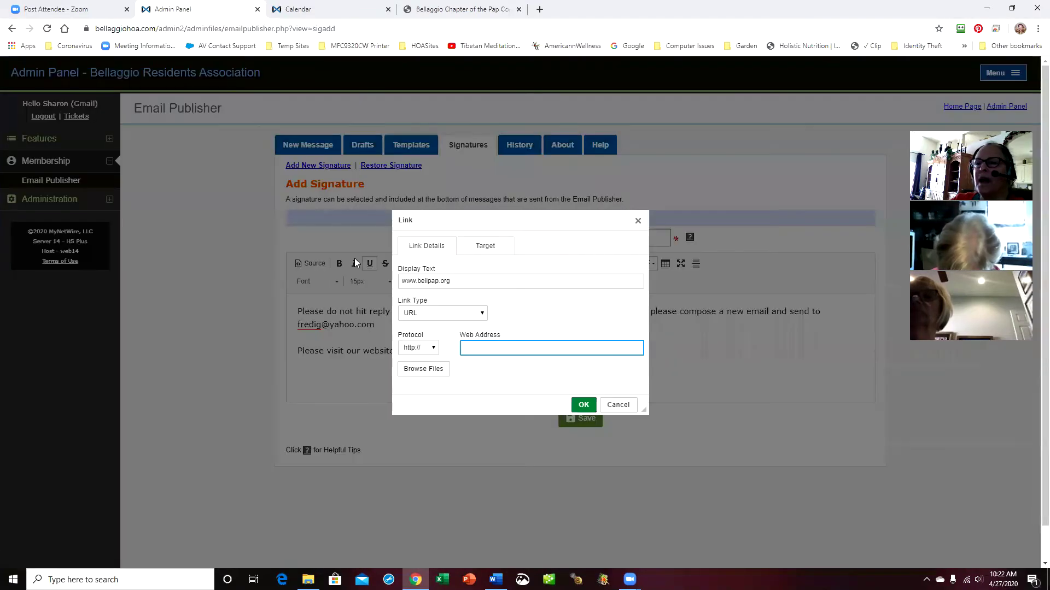
key(ctrl+v)
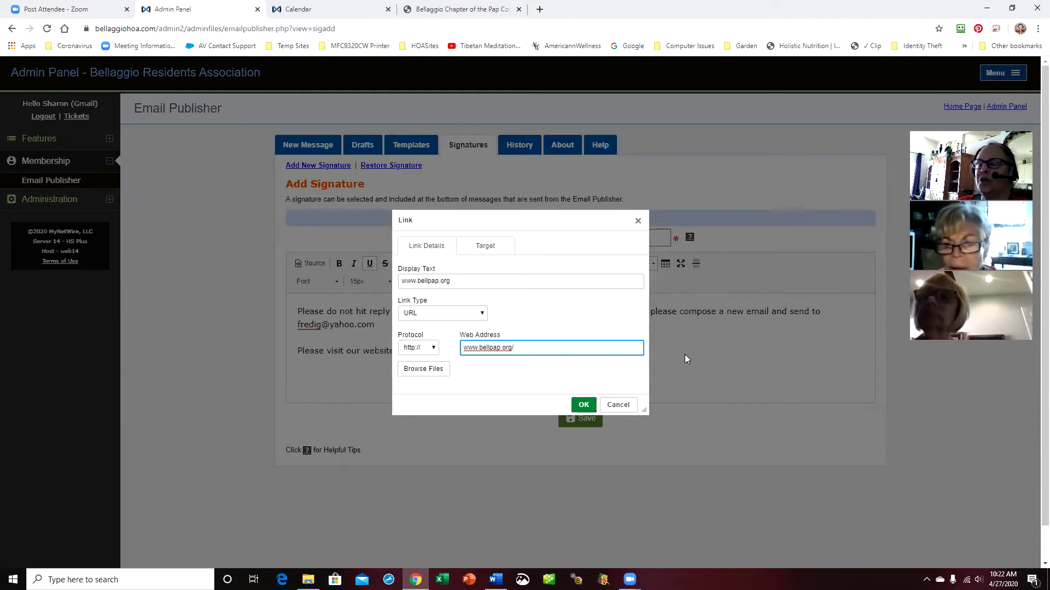
click(493, 249)
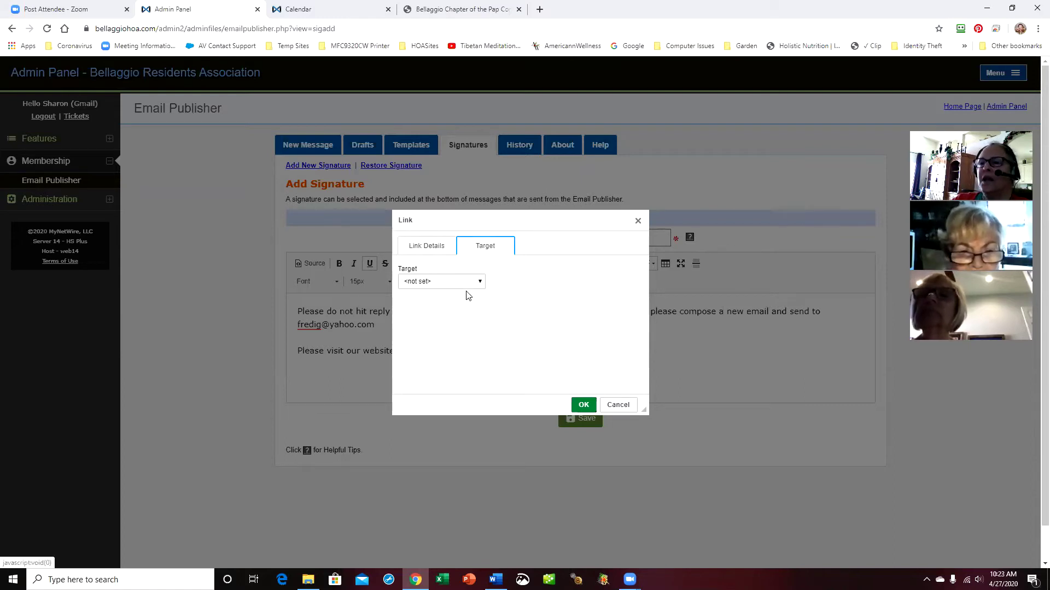
click(480, 283)
click(469, 311)
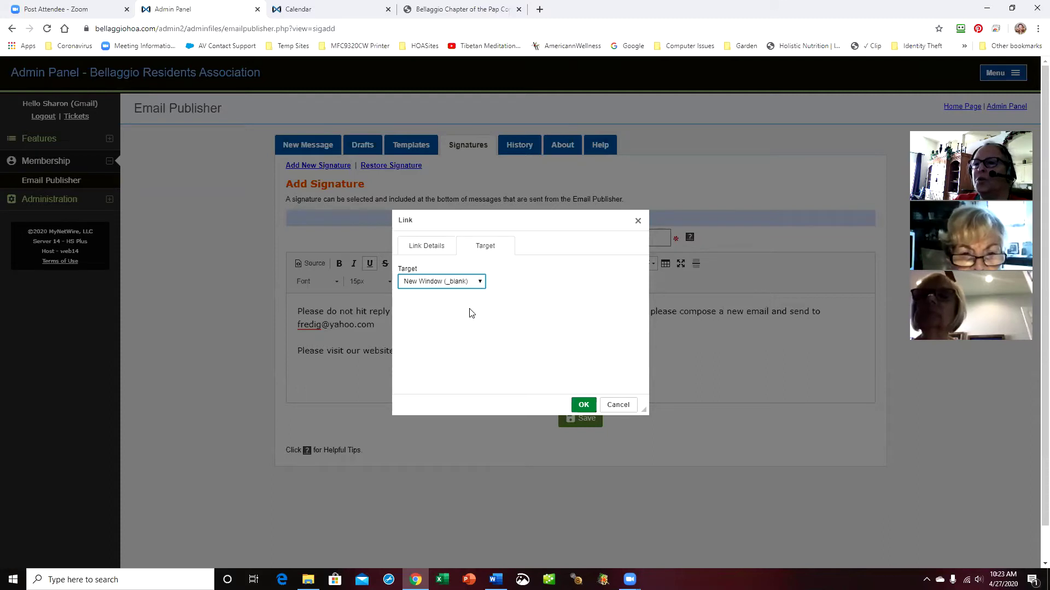
click(440, 254)
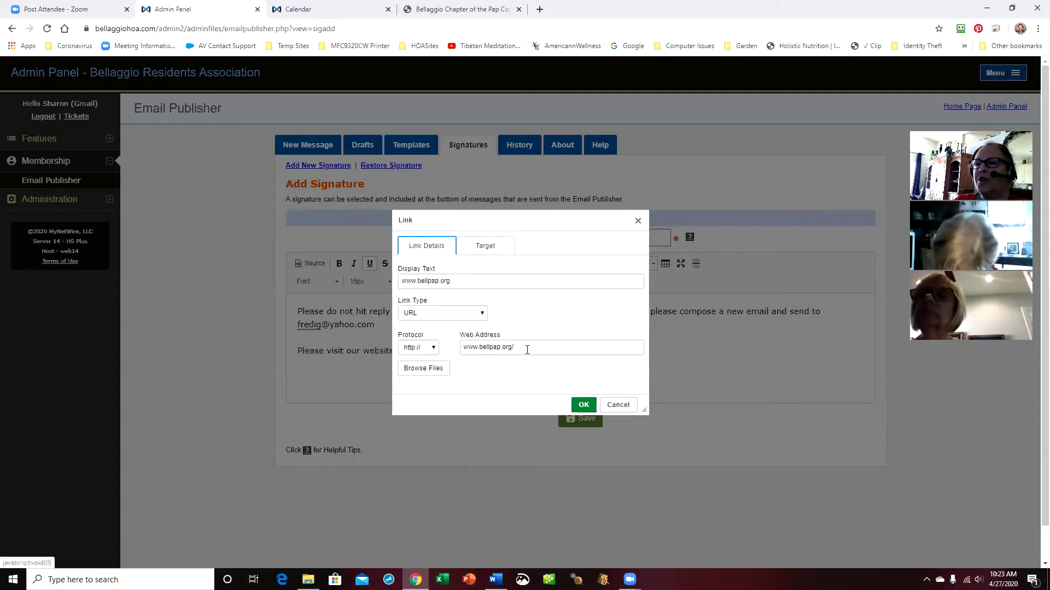
click(500, 245)
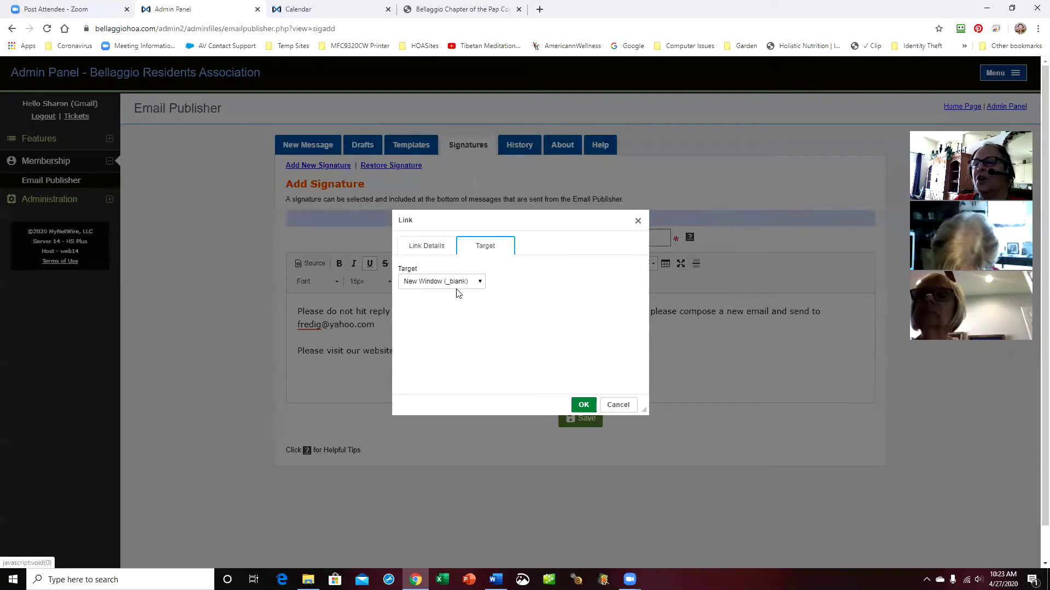
click(584, 405)
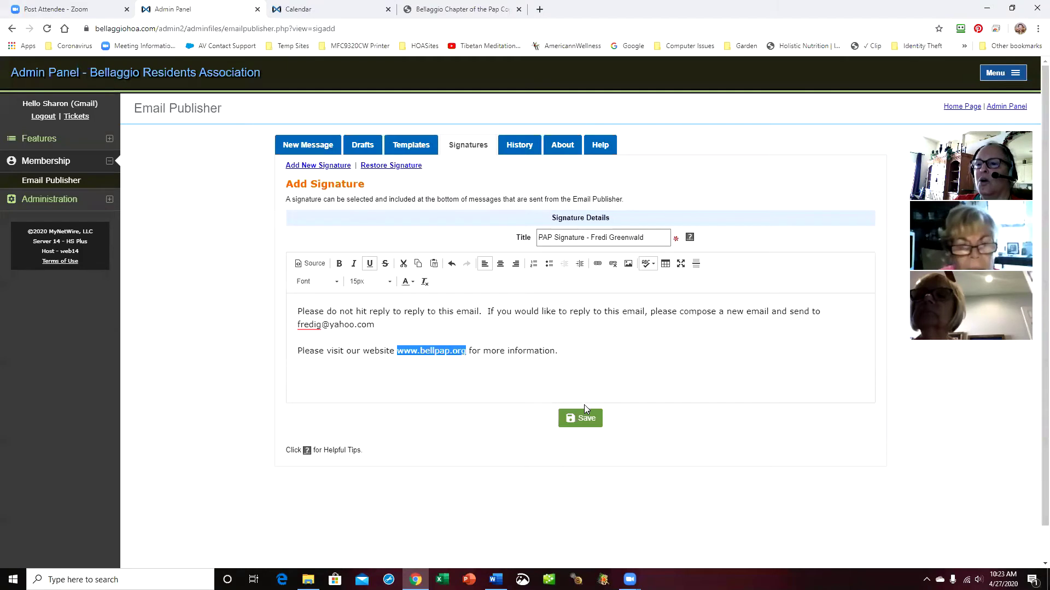
Save the new PAP signature, bringing the list to nine active signatures
click(467, 392)
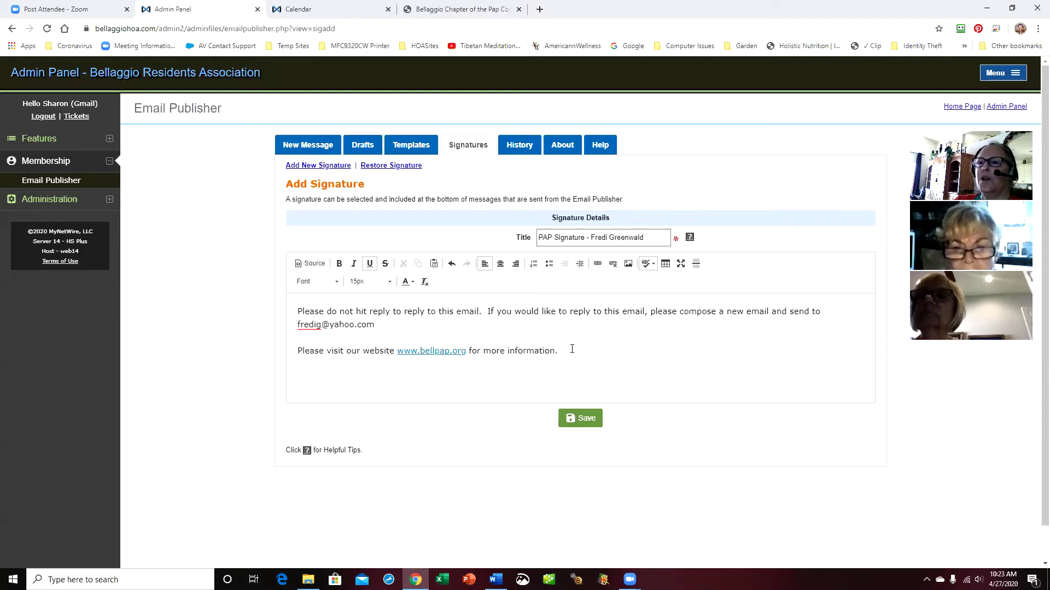
click(581, 420)
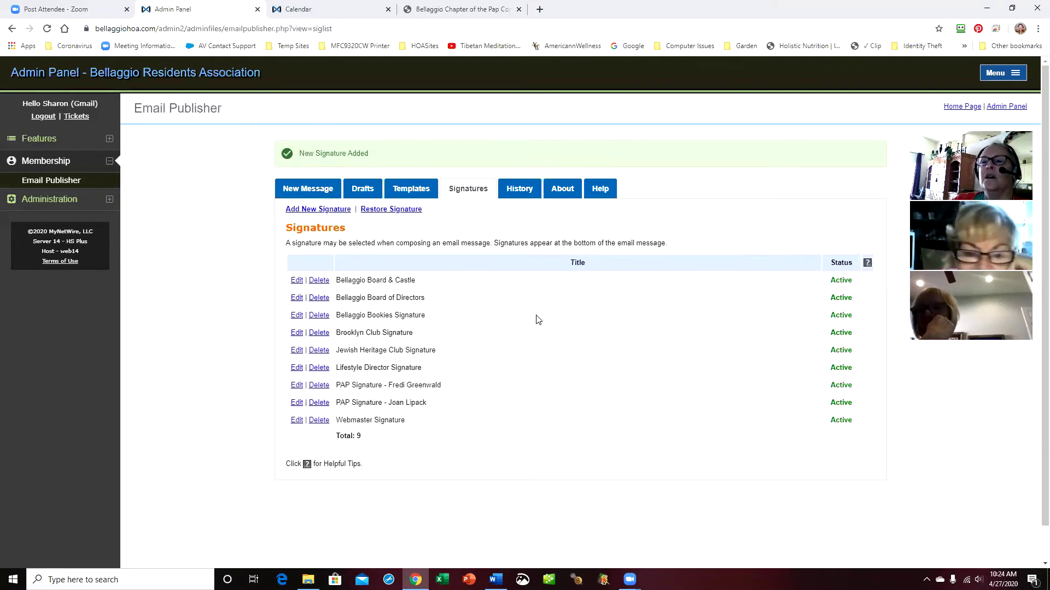
Browse Drafts and Templates, ending on Drafts showing 'Draft during Zoom meeting'
click(368, 192)
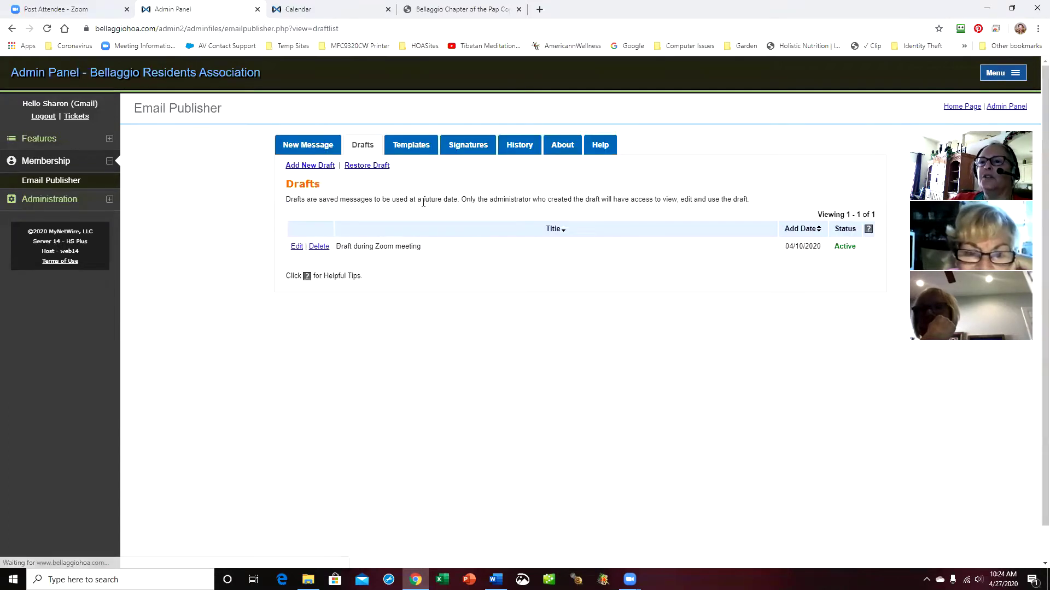
click(419, 149)
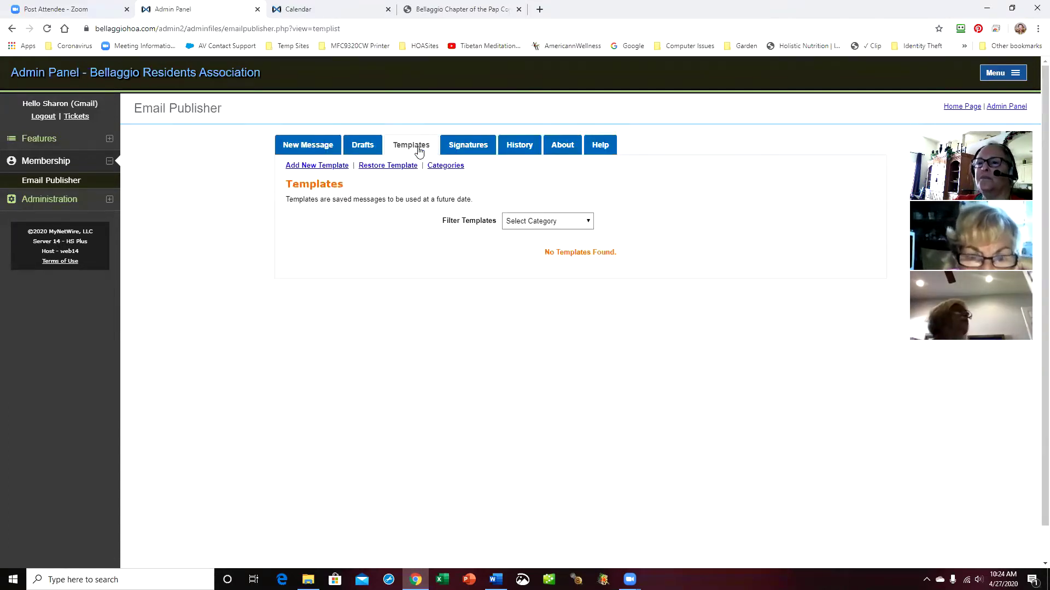
click(362, 146)
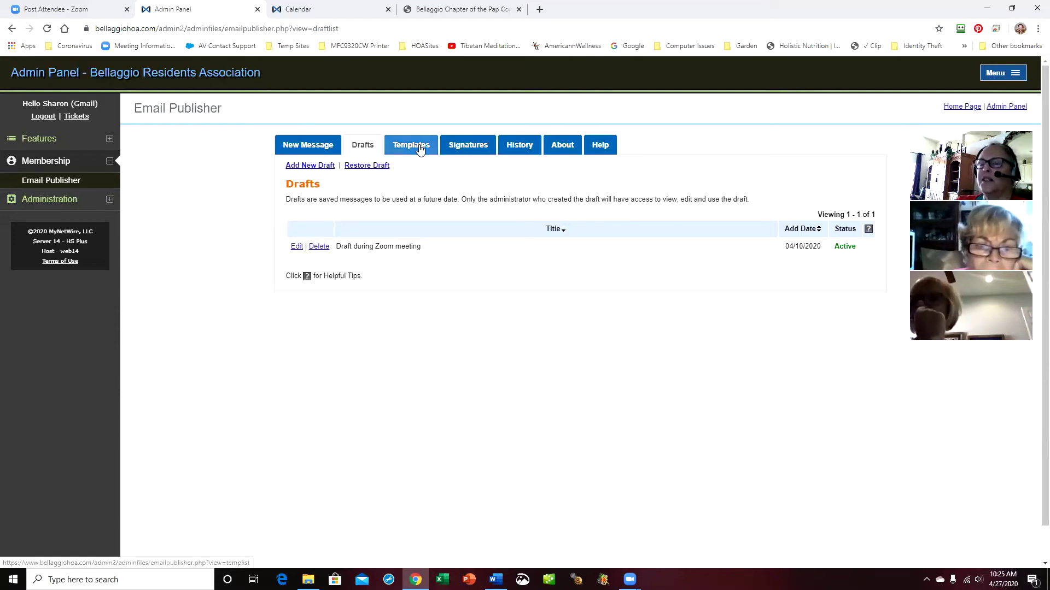
Review the Drafts list, holding only 'Draft during Zoom meeting', then the empty Templates list
click(363, 147)
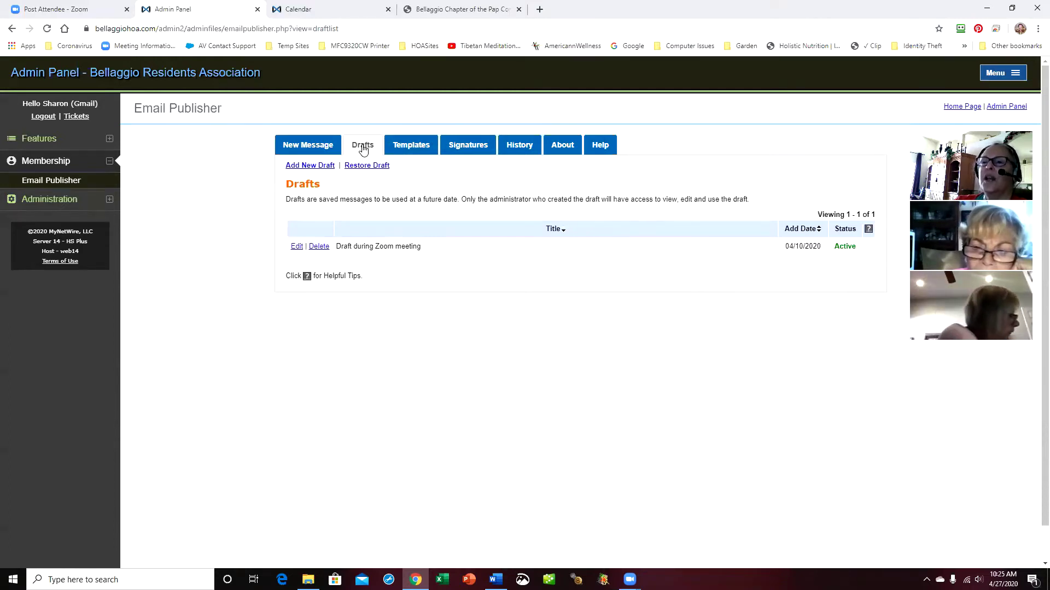
click(414, 148)
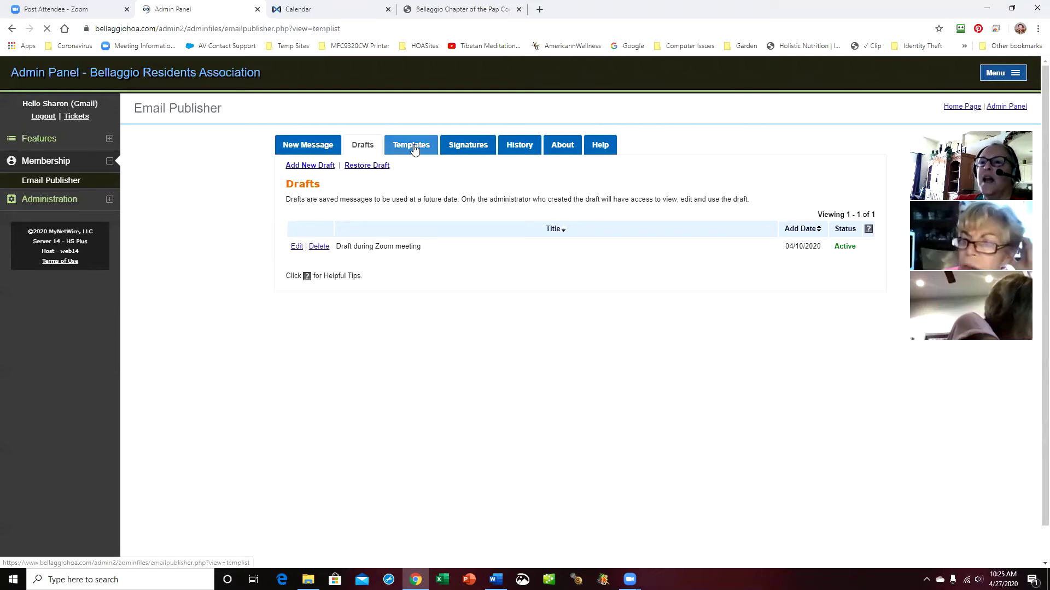
click(359, 150)
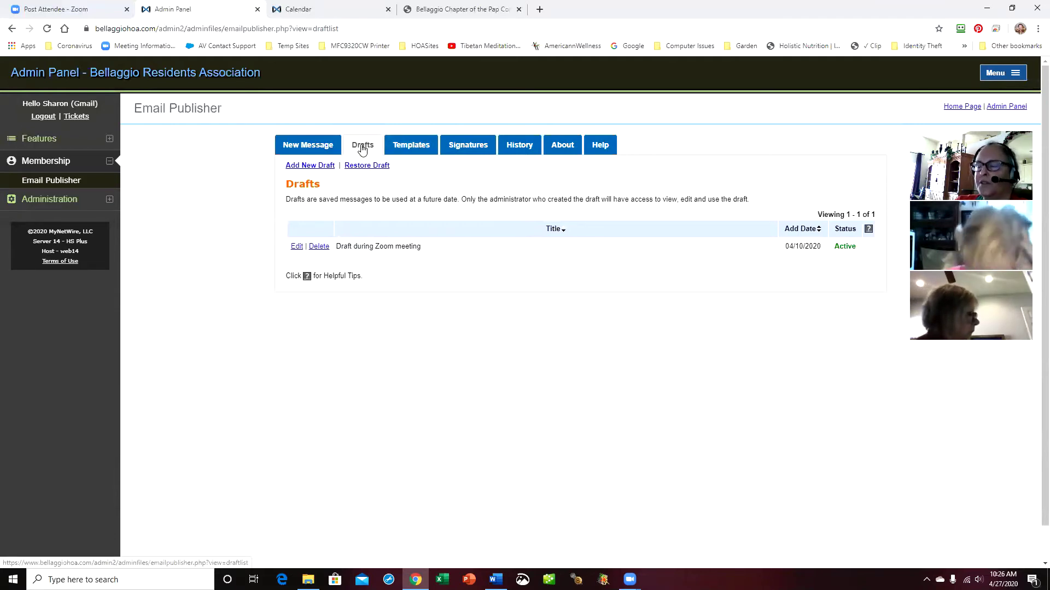
click(422, 151)
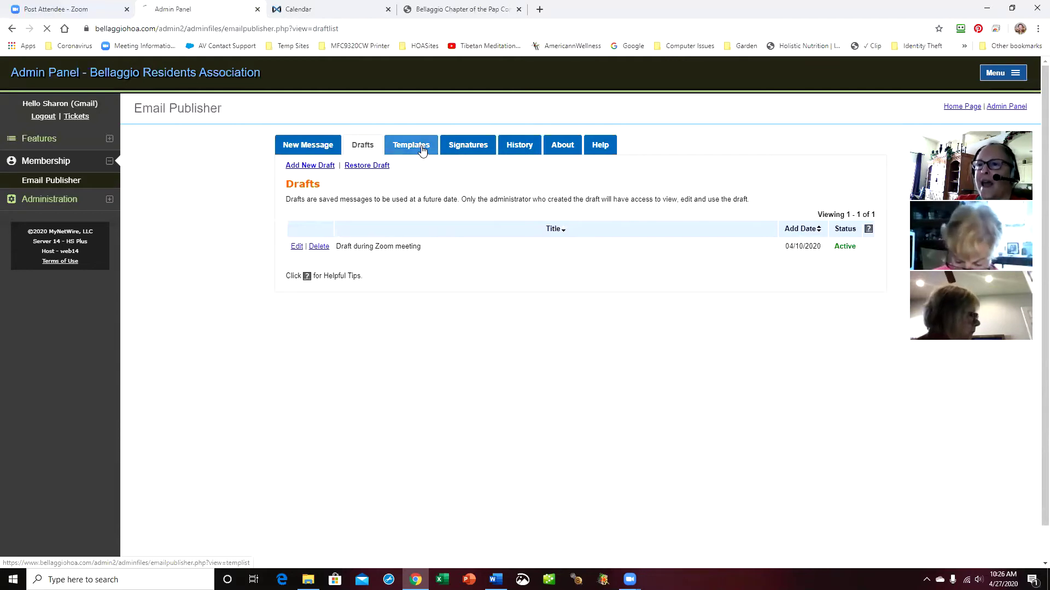
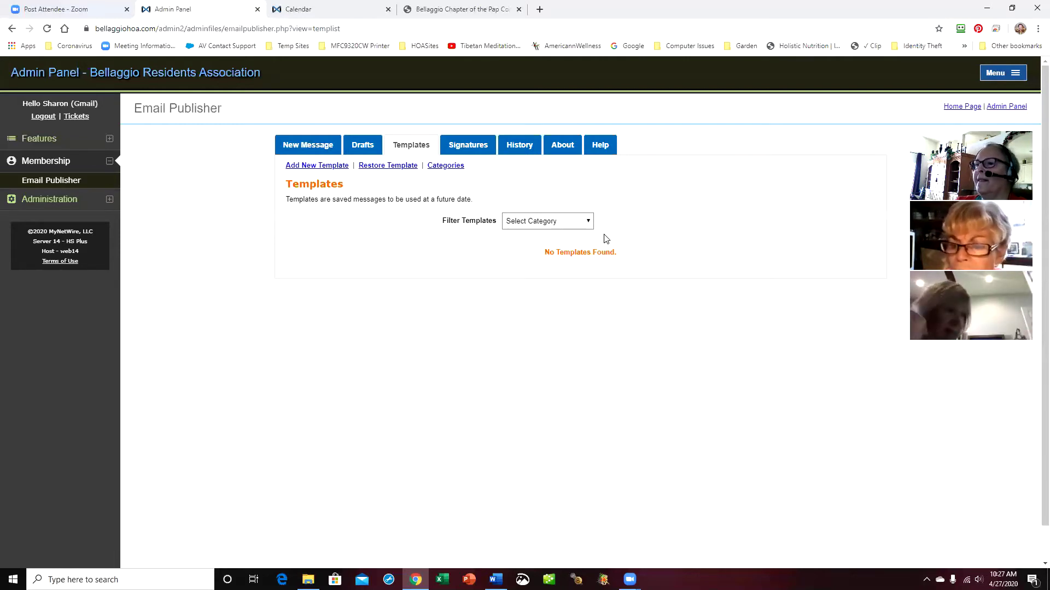
Filter the templates list to PAP Templates(1), leaving only the PAP Logo Template
click(589, 222)
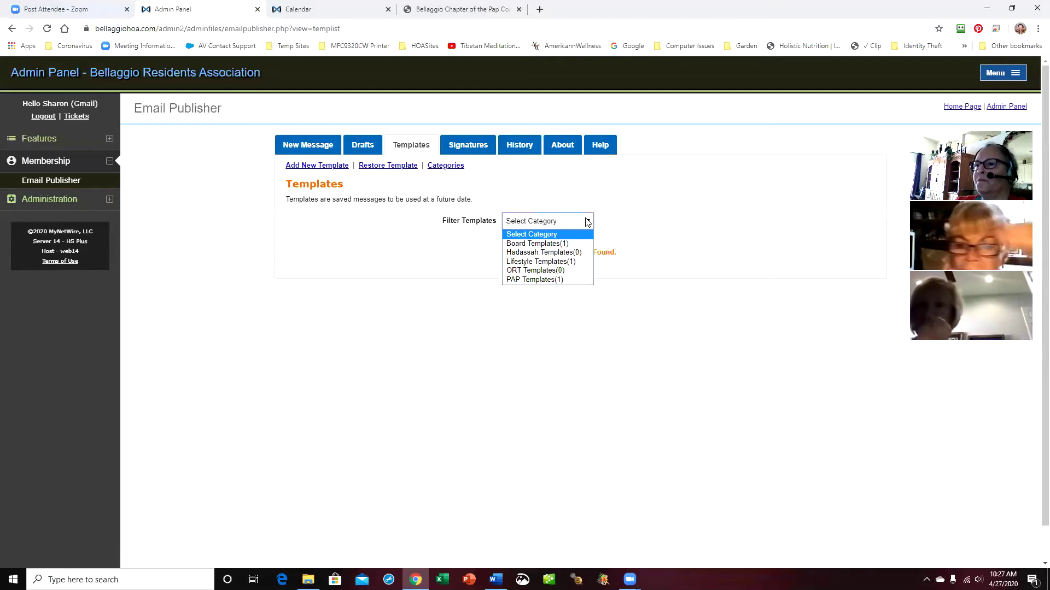
click(687, 222)
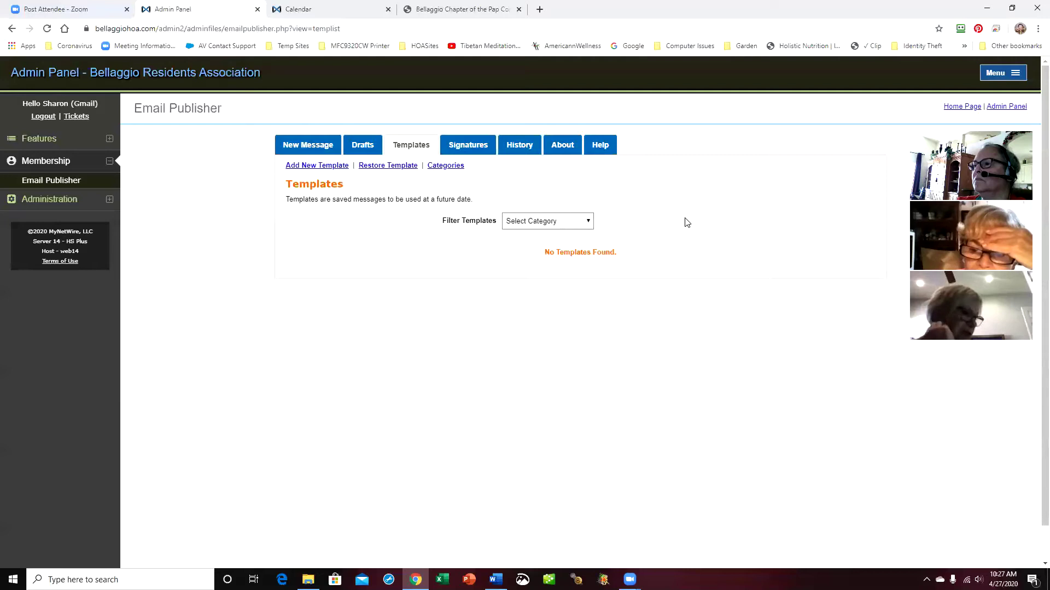
click(589, 223)
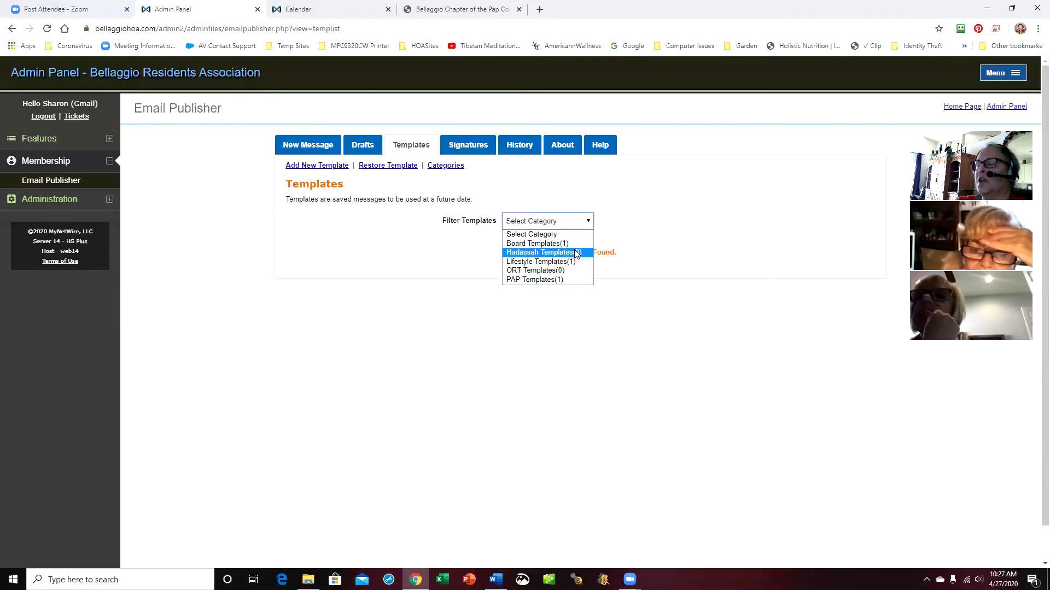
click(660, 223)
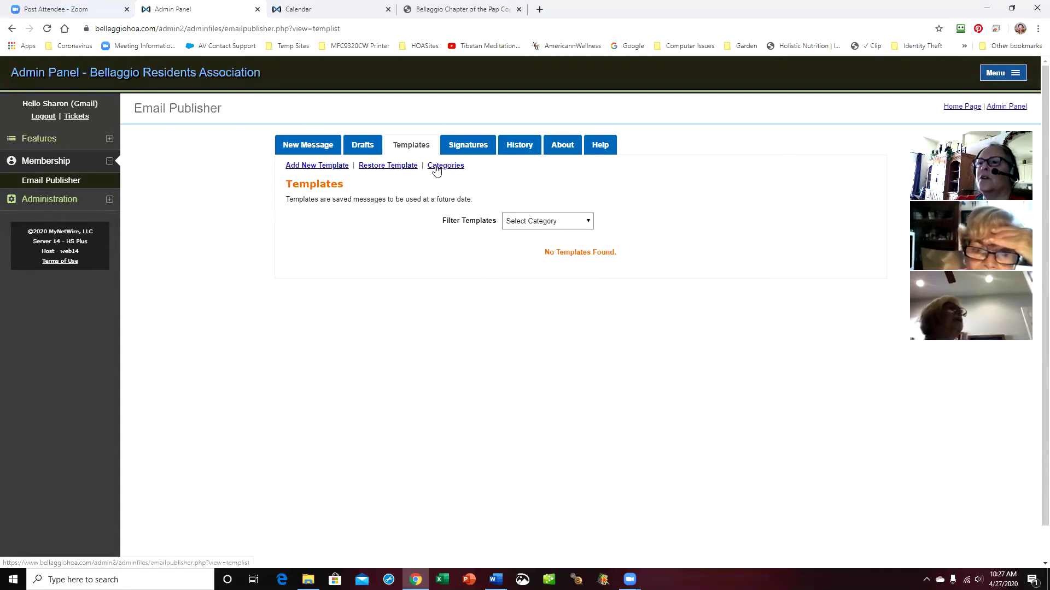
click(588, 224)
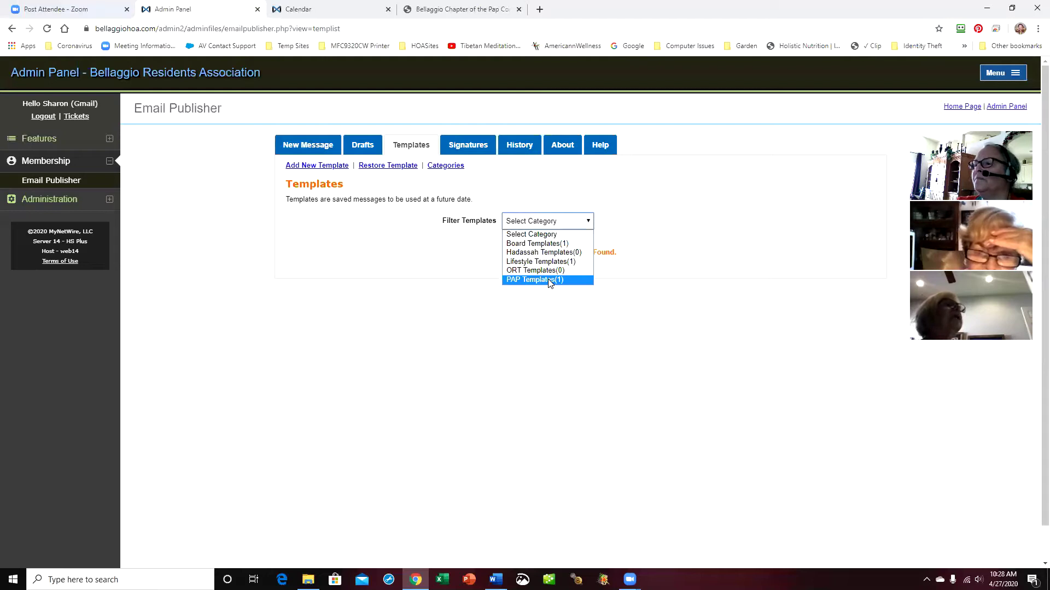
click(551, 280)
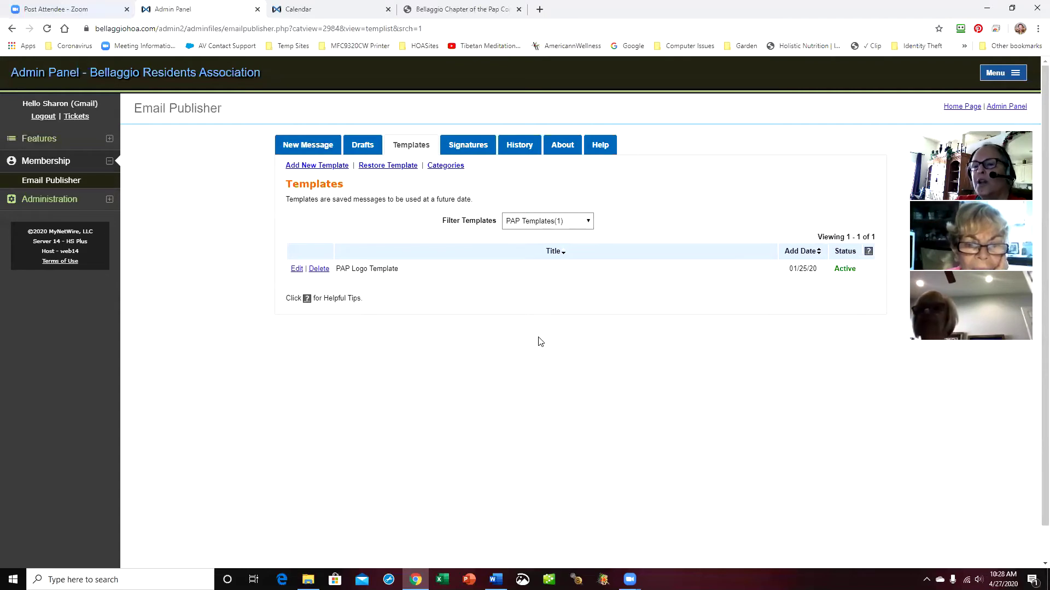
Open the PAP Logo Template for editing and assign it the PAP signature
click(297, 269)
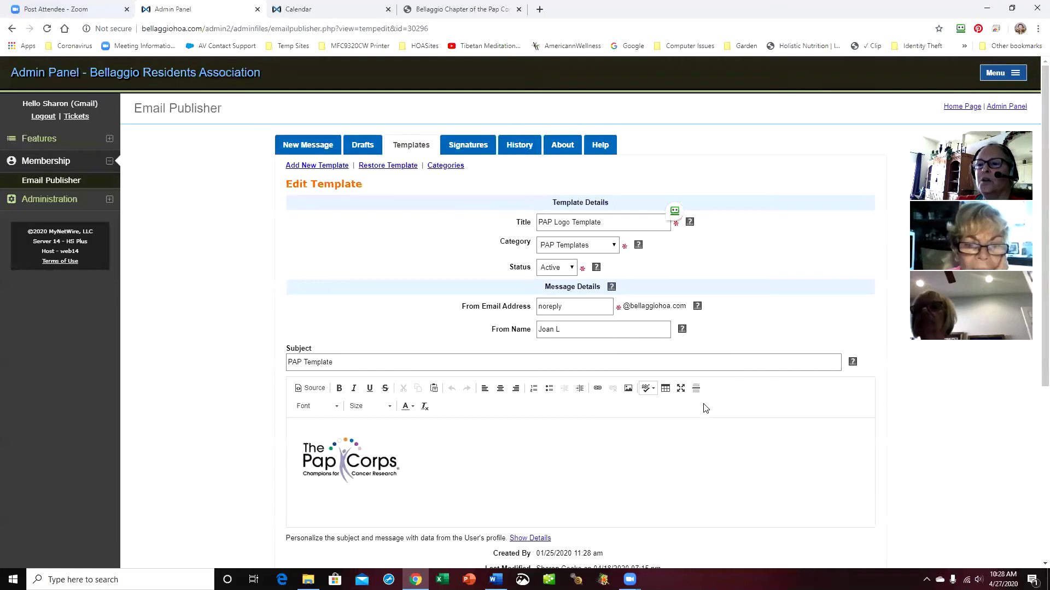
scroll(703, 404, down, 2)
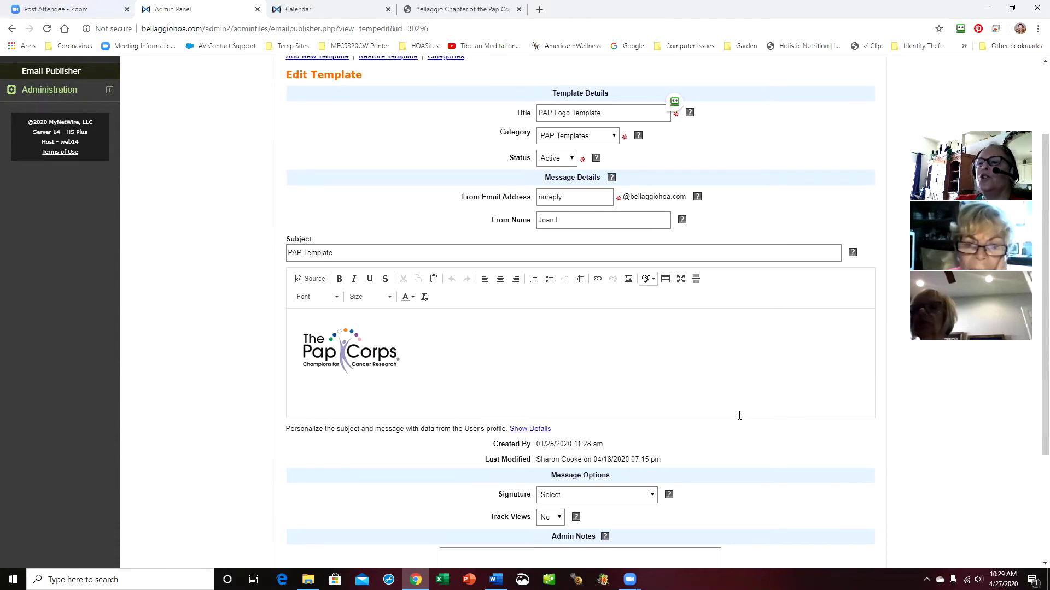
scroll(739, 416, down, 1)
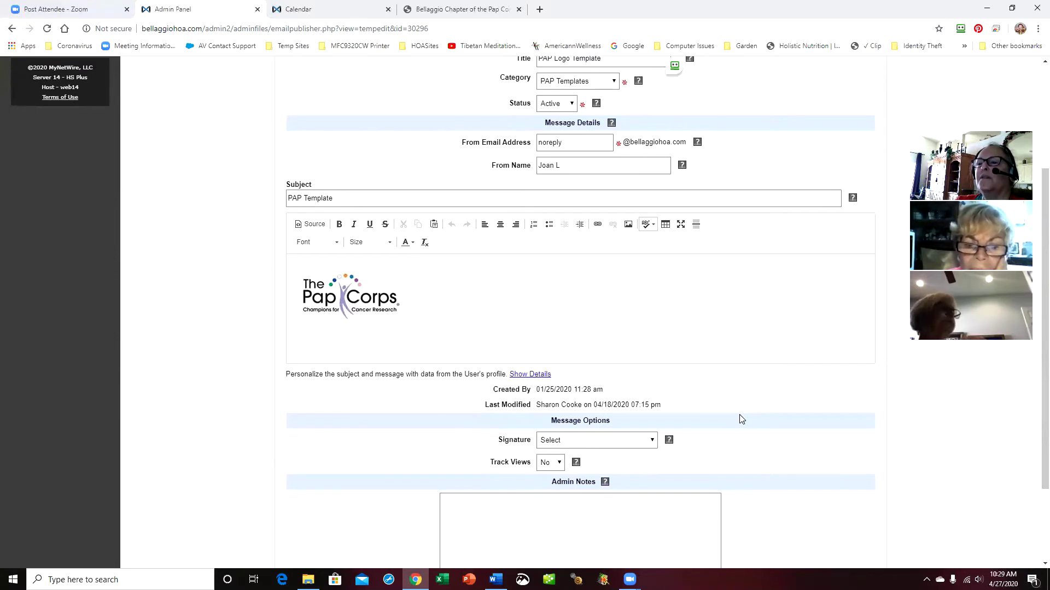
click(652, 441)
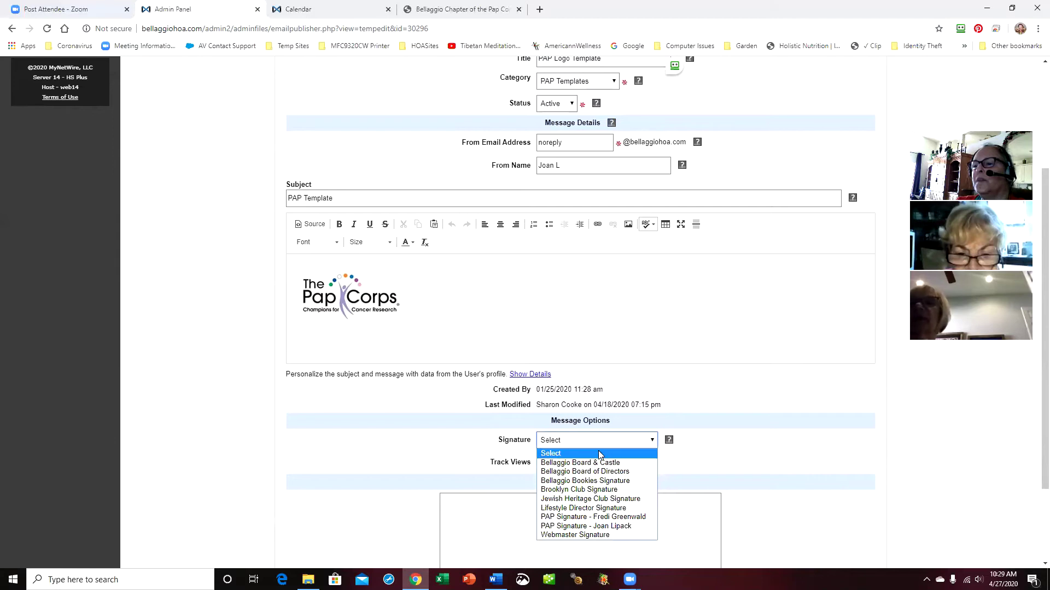
click(605, 526)
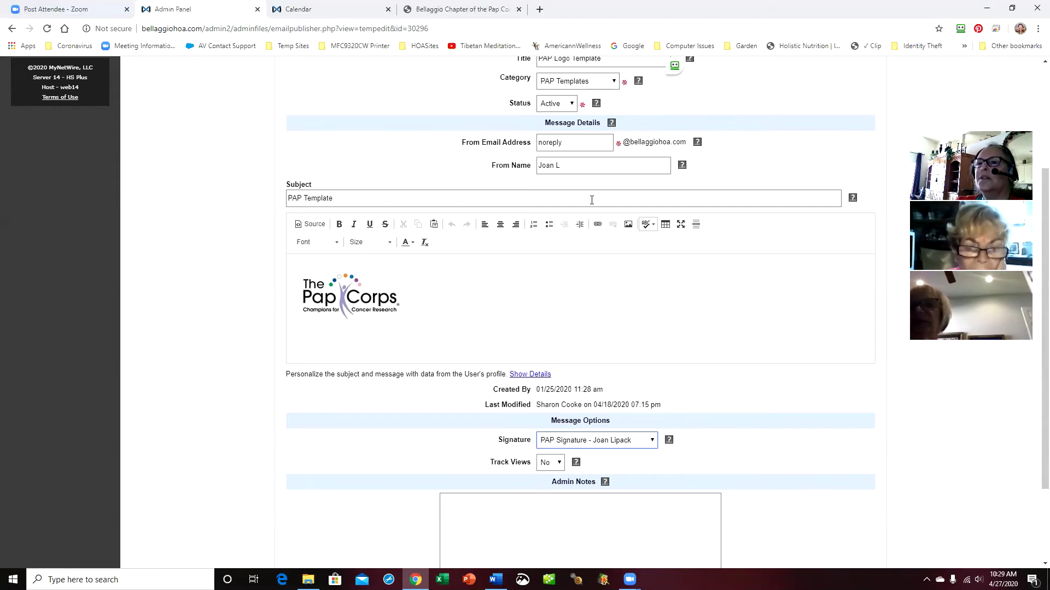
Change From Name to PAP and the subject to 'PAP Sharing and Caring', then save
drag(573, 165, 505, 167)
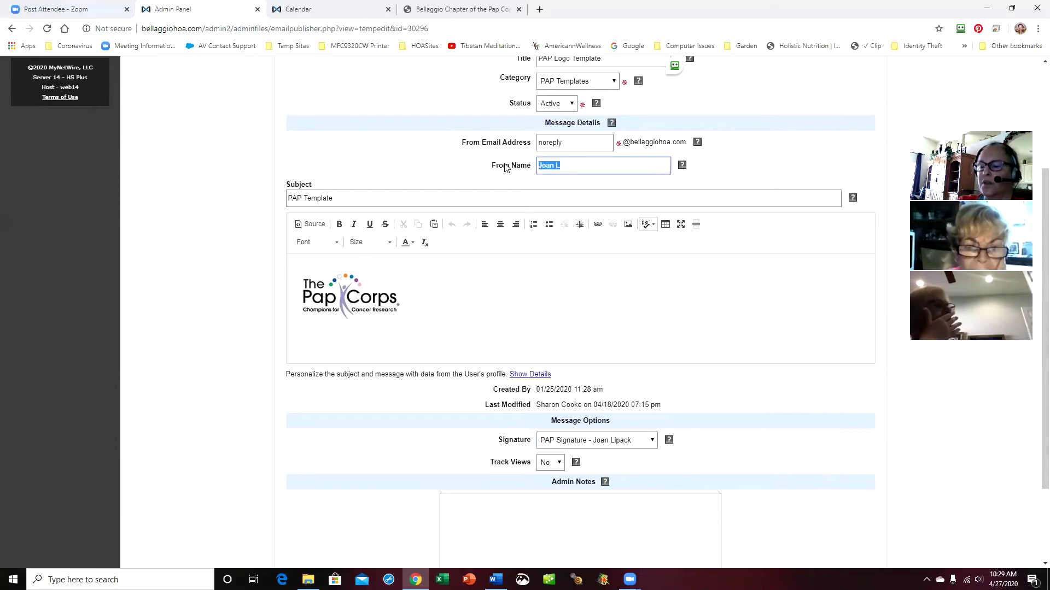
text(PA)
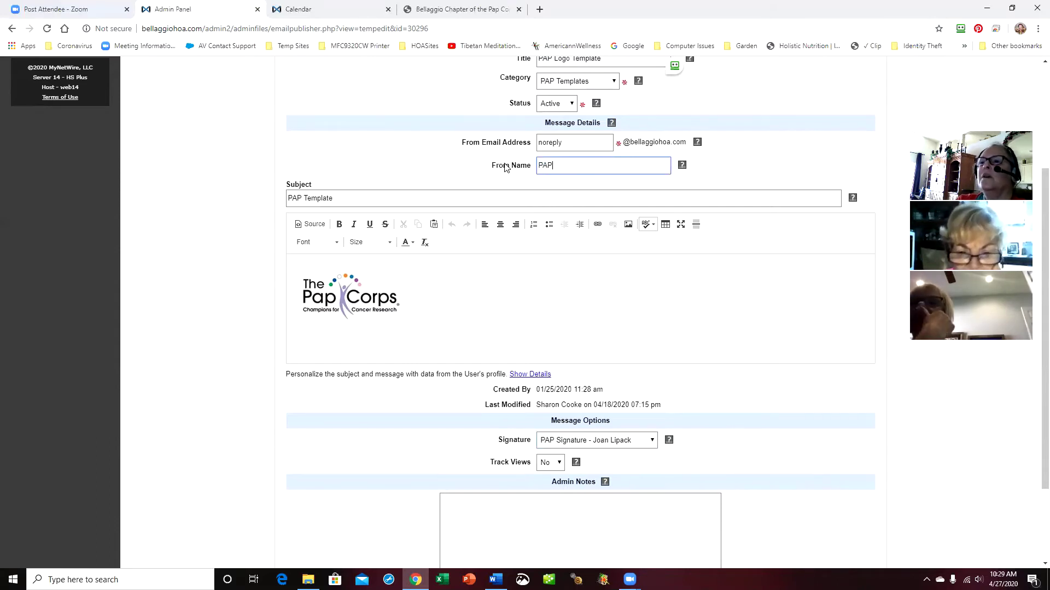
text(P)
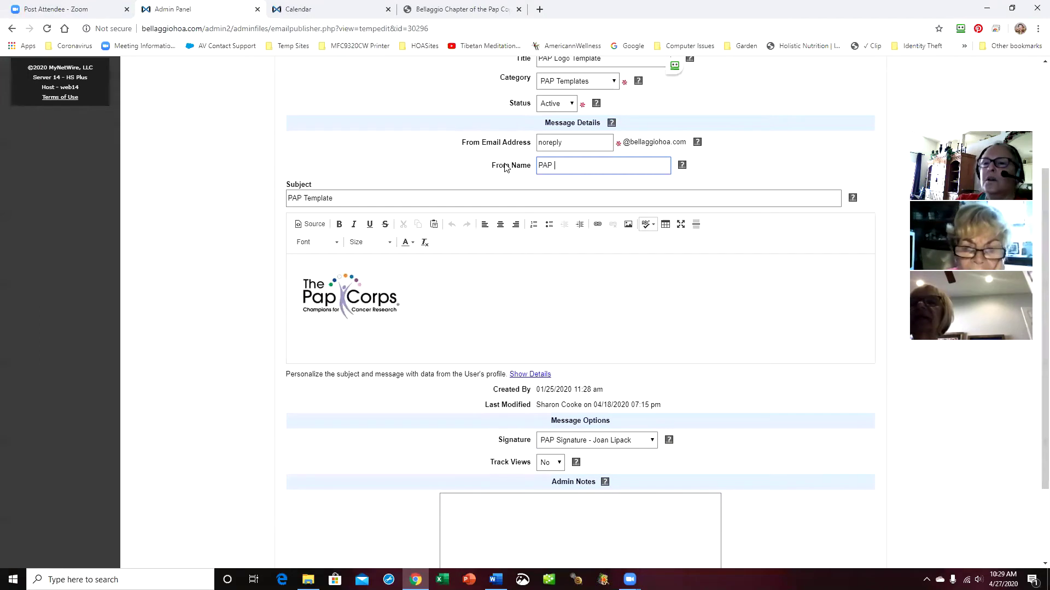
click(375, 198)
key(BackSpace)
key(BackSpace)
key(BackSpace)
key(BackSpace)
key(BackSpace)
key(BackSpace)
key(BackSpace)
key(BackSpace)
key(BackSpace)
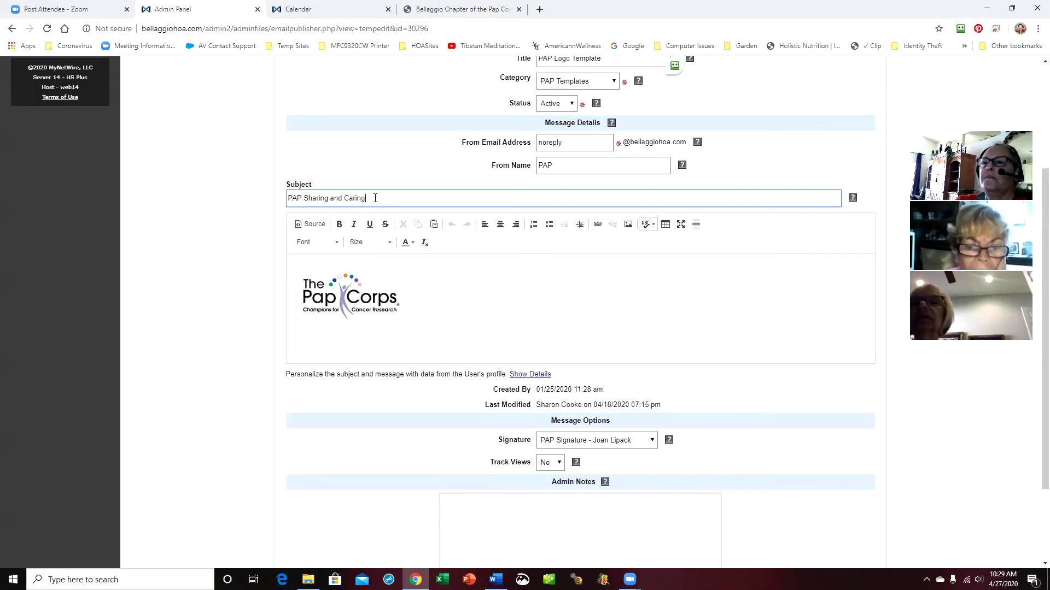
click(610, 165)
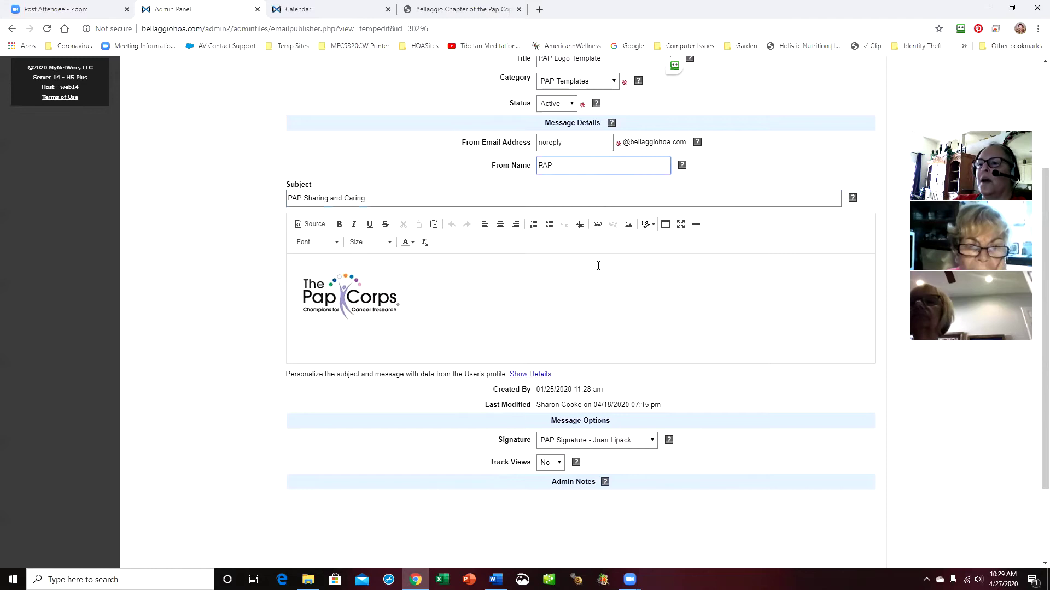
scroll(666, 458, down, 3)
click(587, 484)
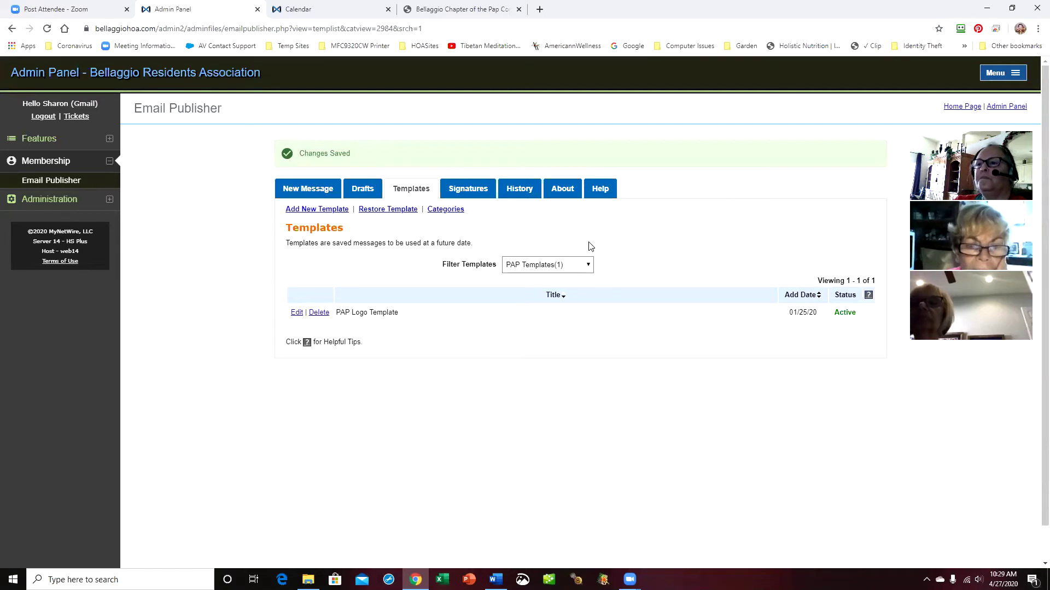
Keep the PAP Templates filter and reopen the PAP Logo Template for editing
click(589, 268)
click(556, 325)
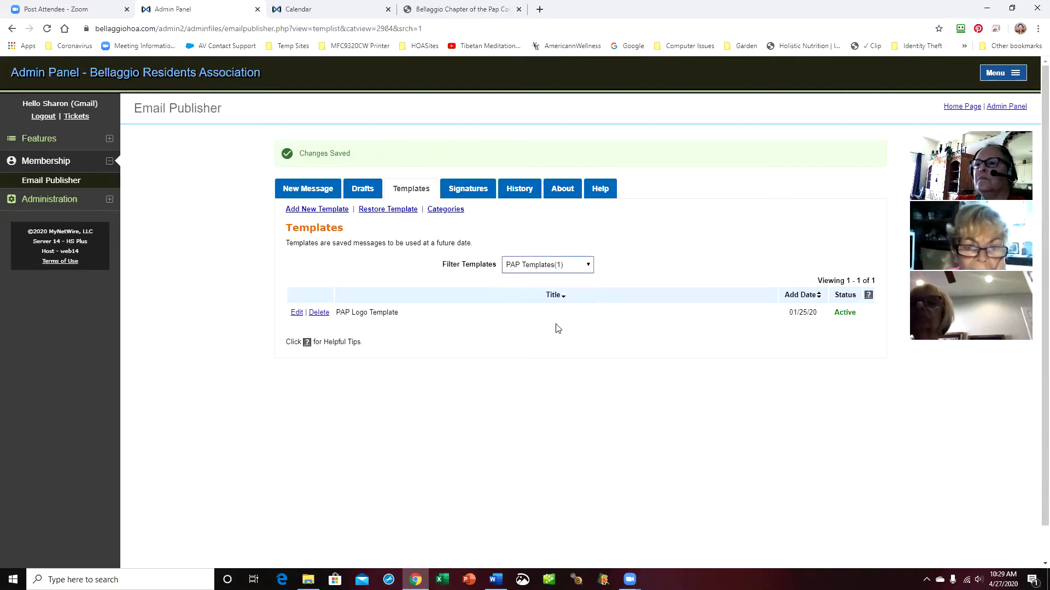
click(297, 314)
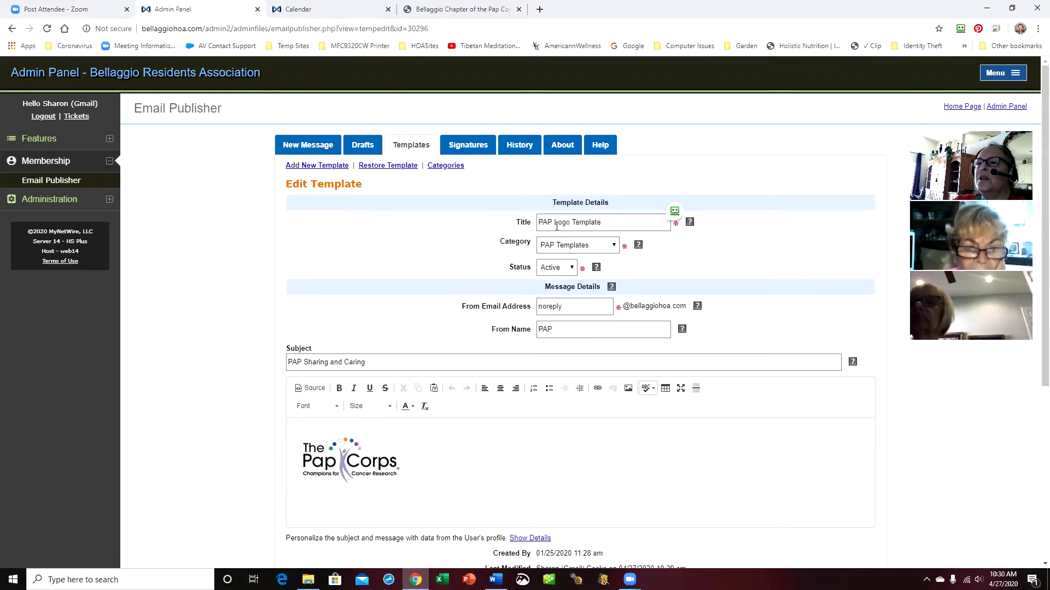
drag(599, 221, 554, 223)
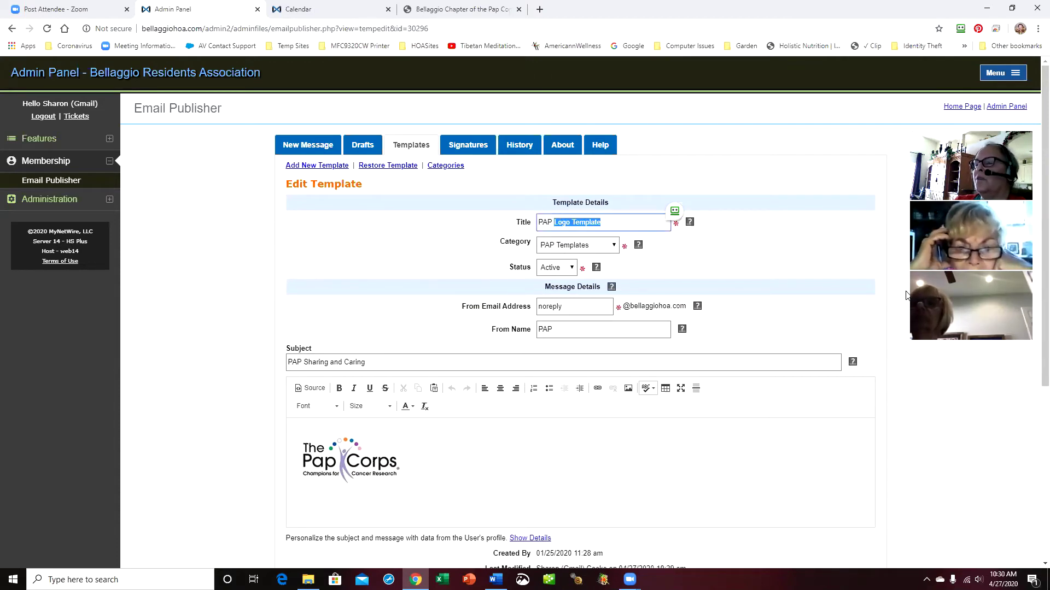
click(928, 403)
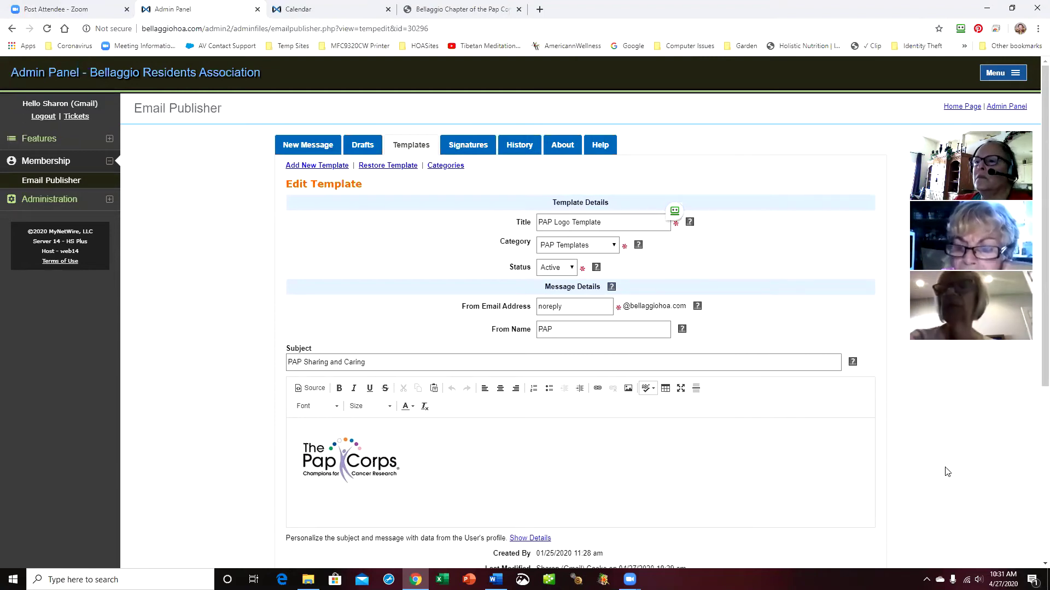
Retitle it 'PAP Sharing and Caring Template', keep category PAP Templates, and save
drag(611, 223, 554, 223)
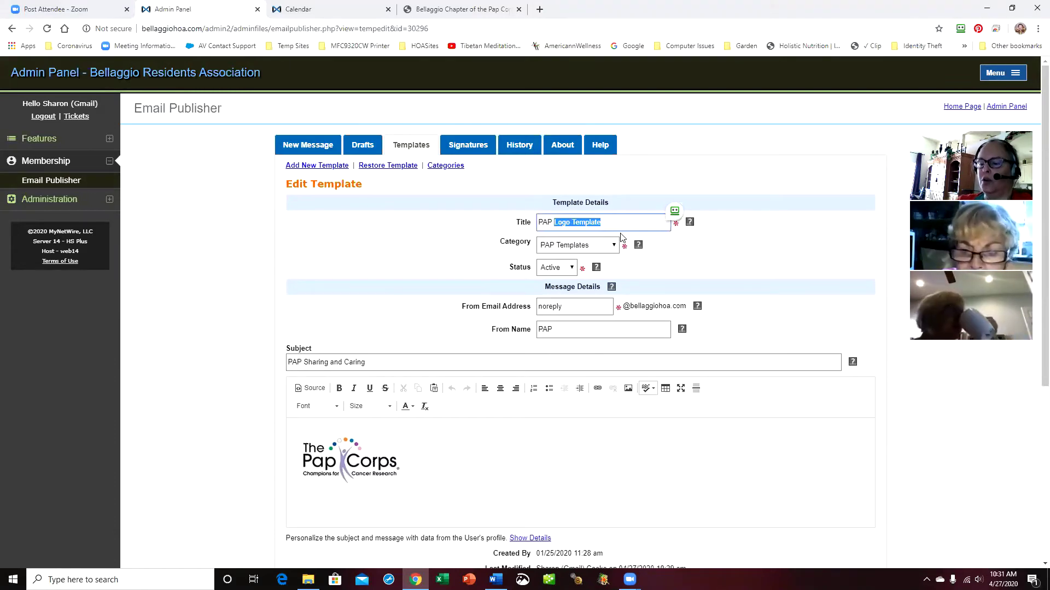
text(Sharing and Caring)
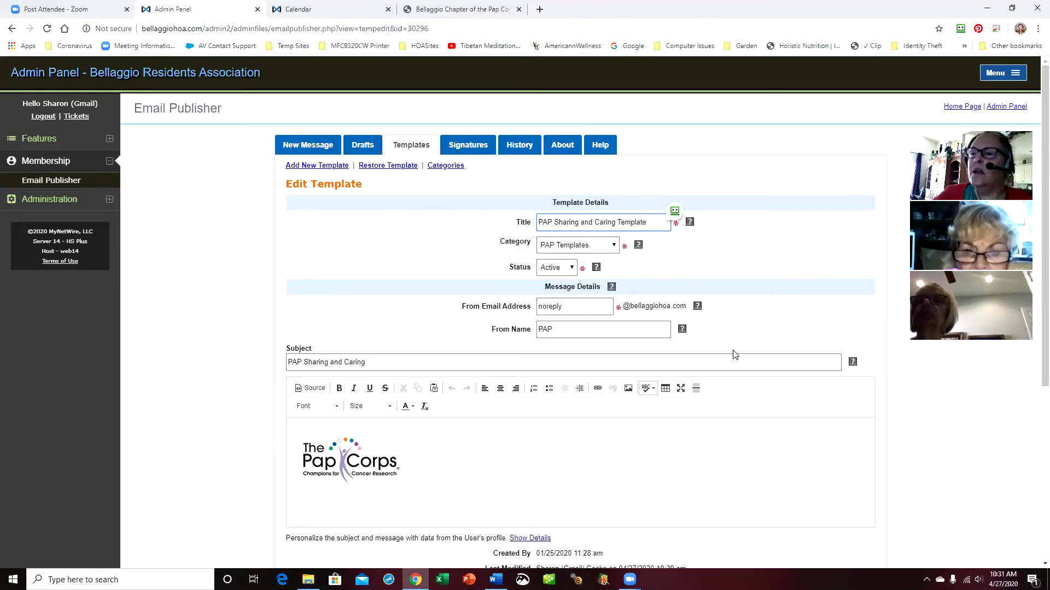
click(613, 246)
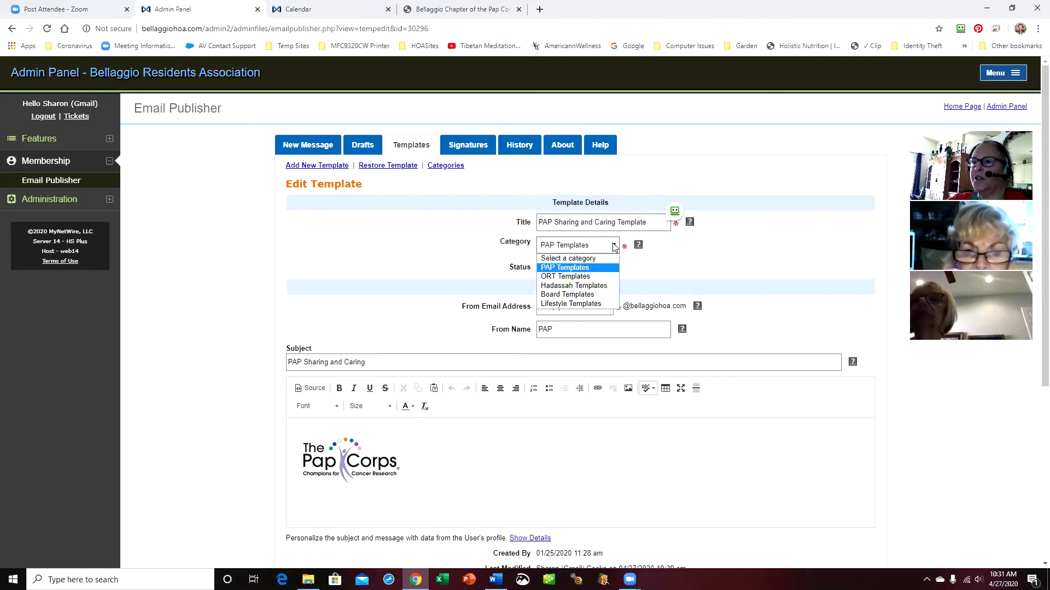
click(596, 267)
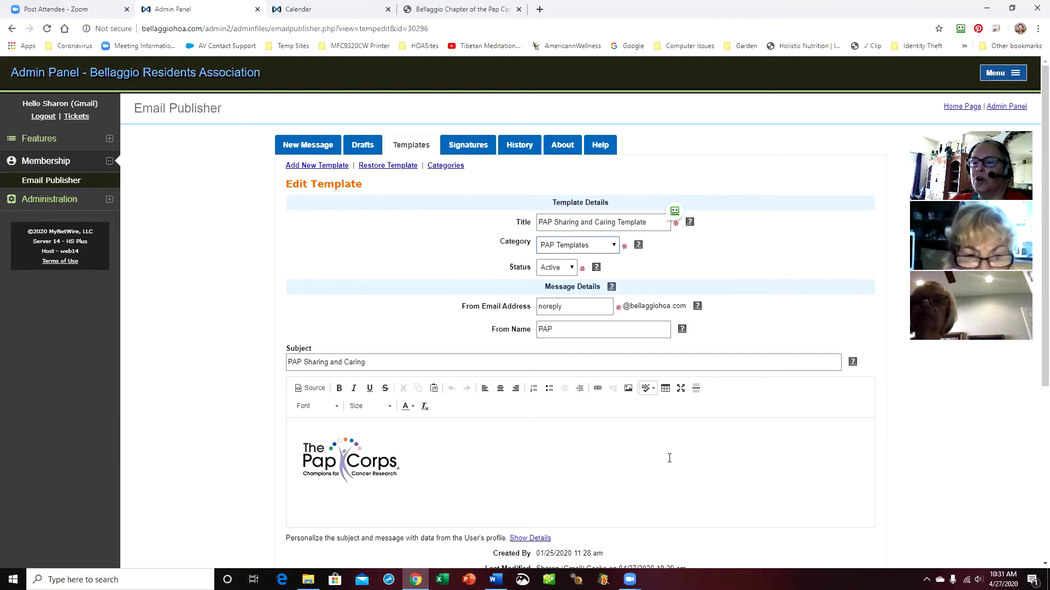
scroll(668, 457, down, 1)
scroll(686, 421, down, 2)
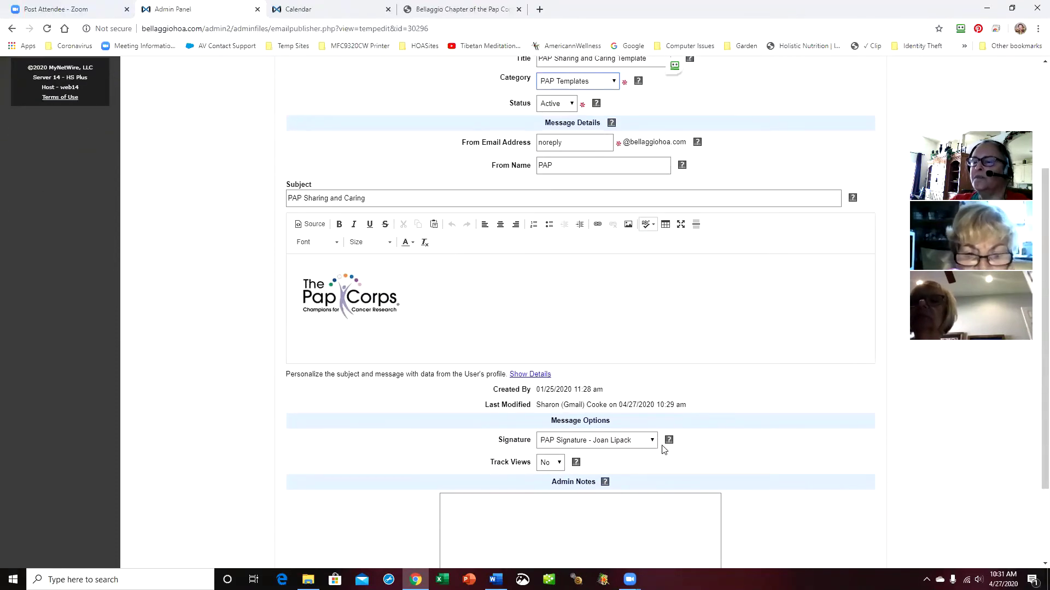
click(572, 339)
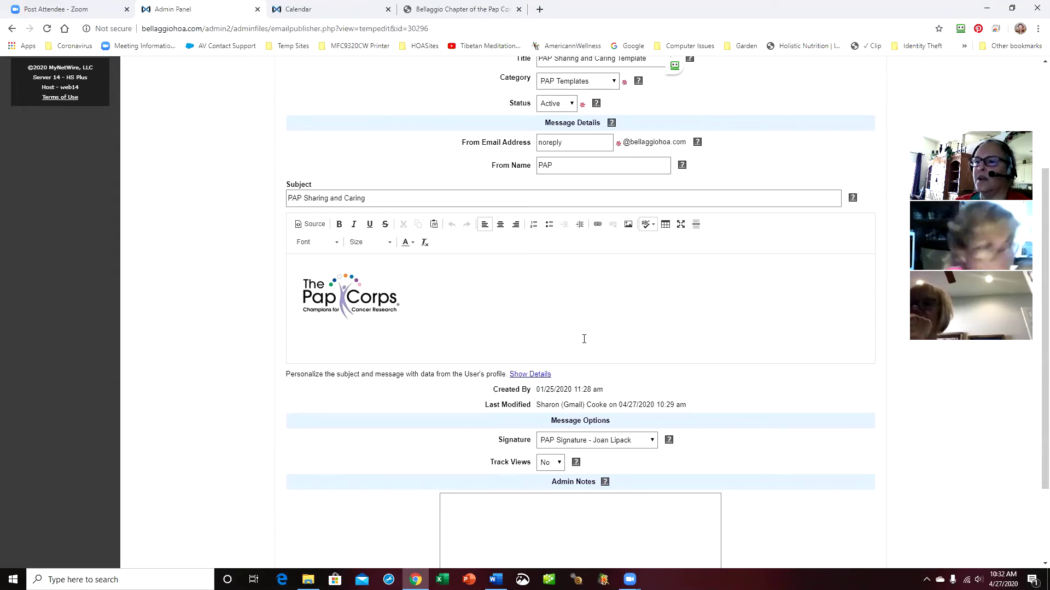
scroll(585, 397, down, 2)
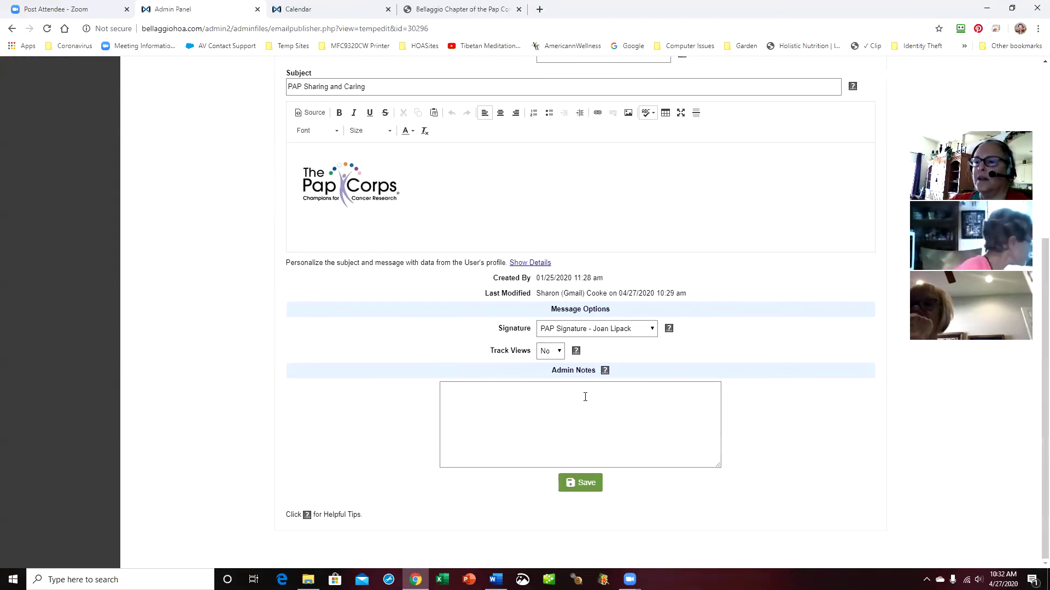
click(575, 484)
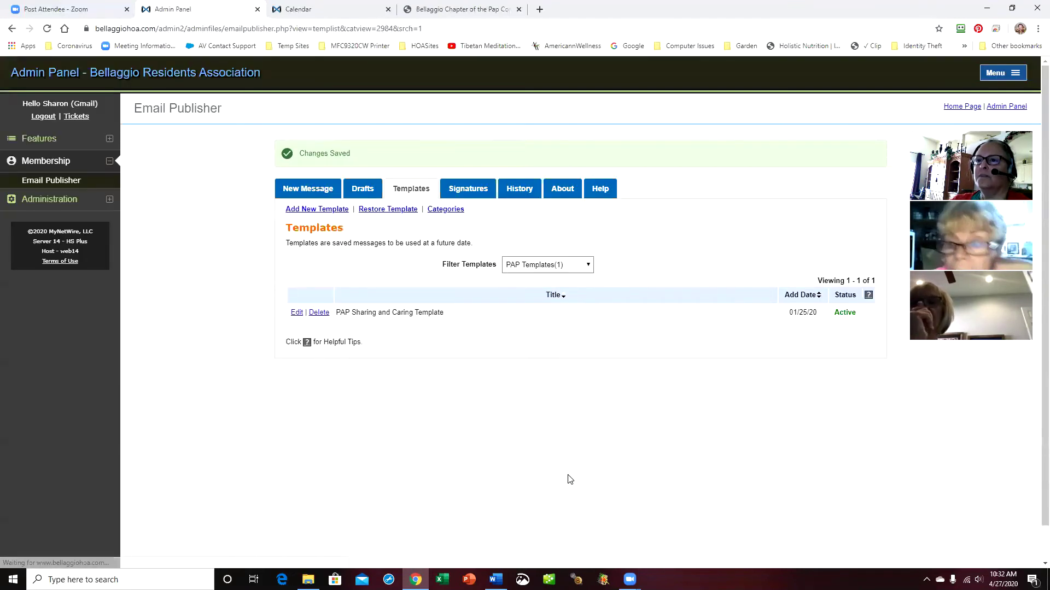
Start a new message that loads the PAP Sharing and Caring Template from PAP Templates
click(307, 188)
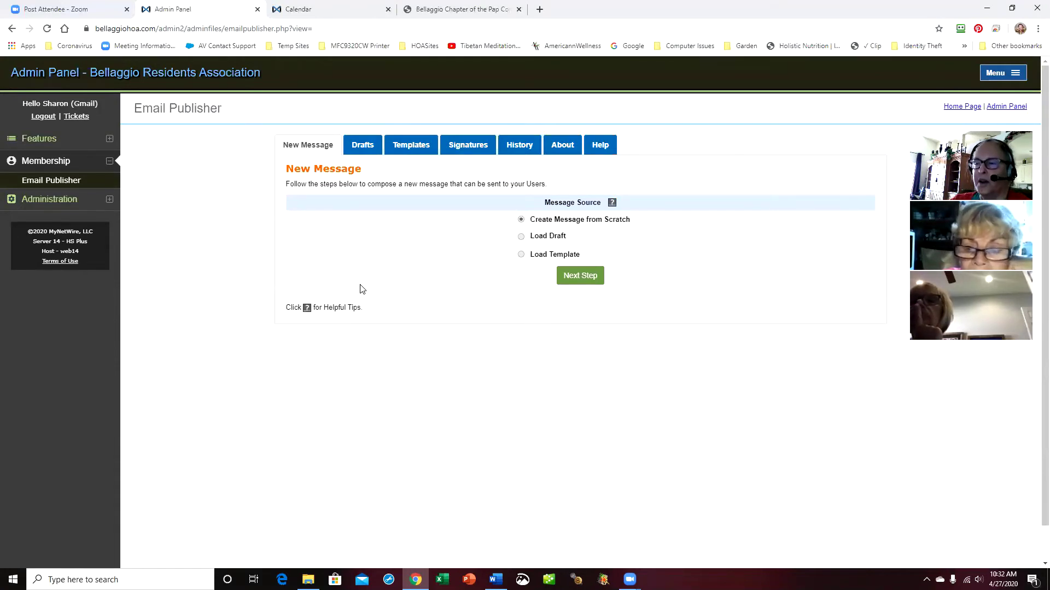
click(521, 256)
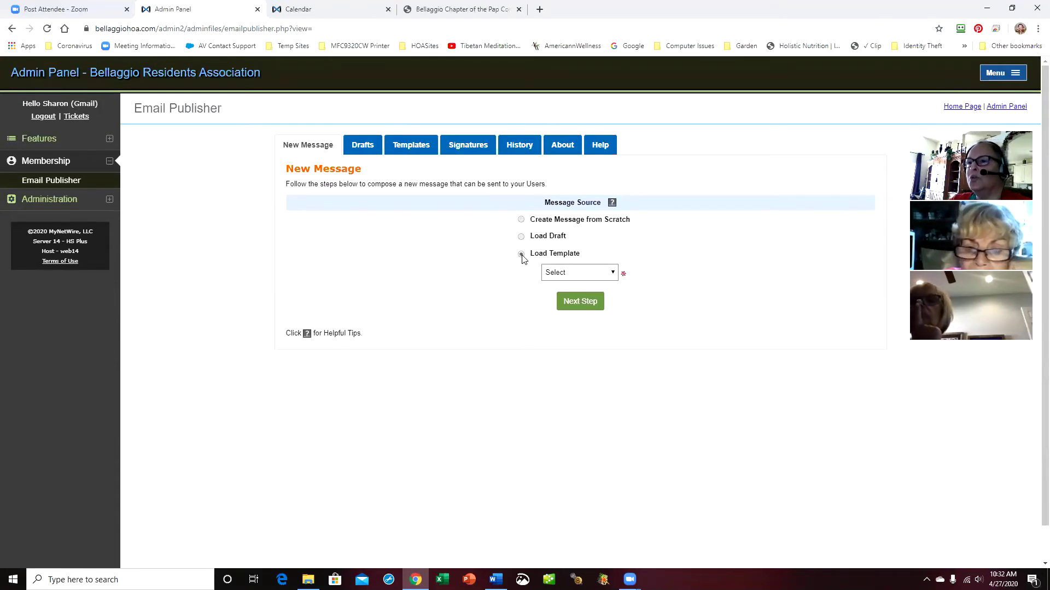
click(613, 274)
click(602, 314)
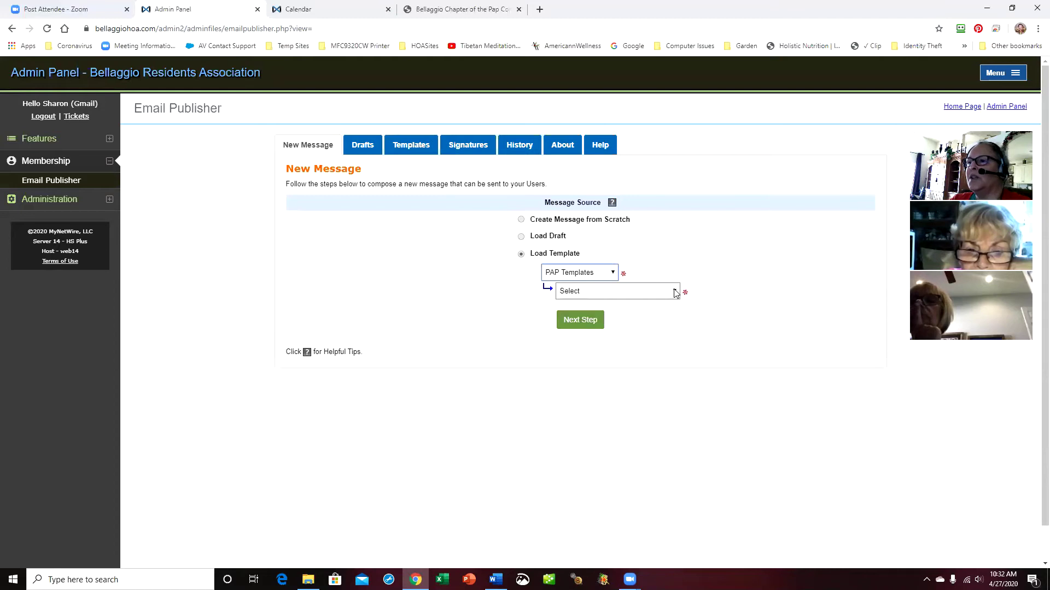
click(675, 292)
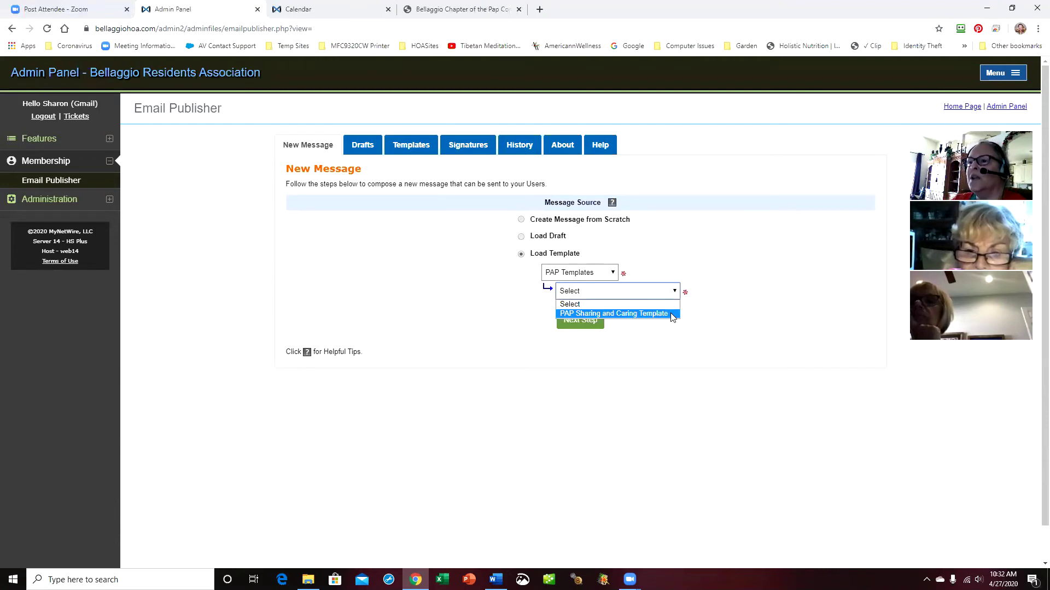
click(672, 314)
Load the template into the new message, review the form, then return to Templates
click(575, 322)
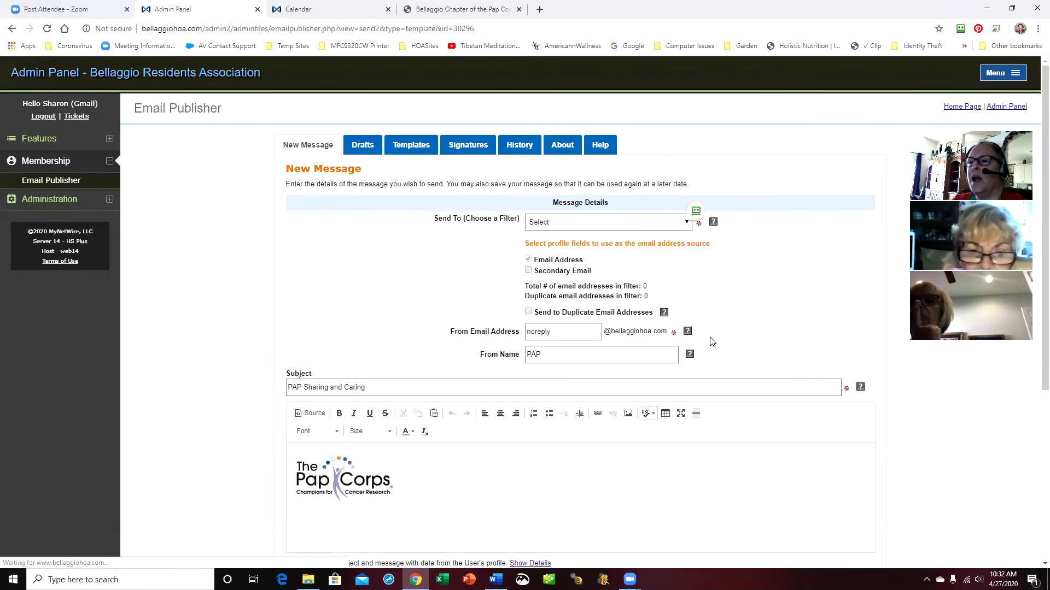
scroll(744, 341, down, 3)
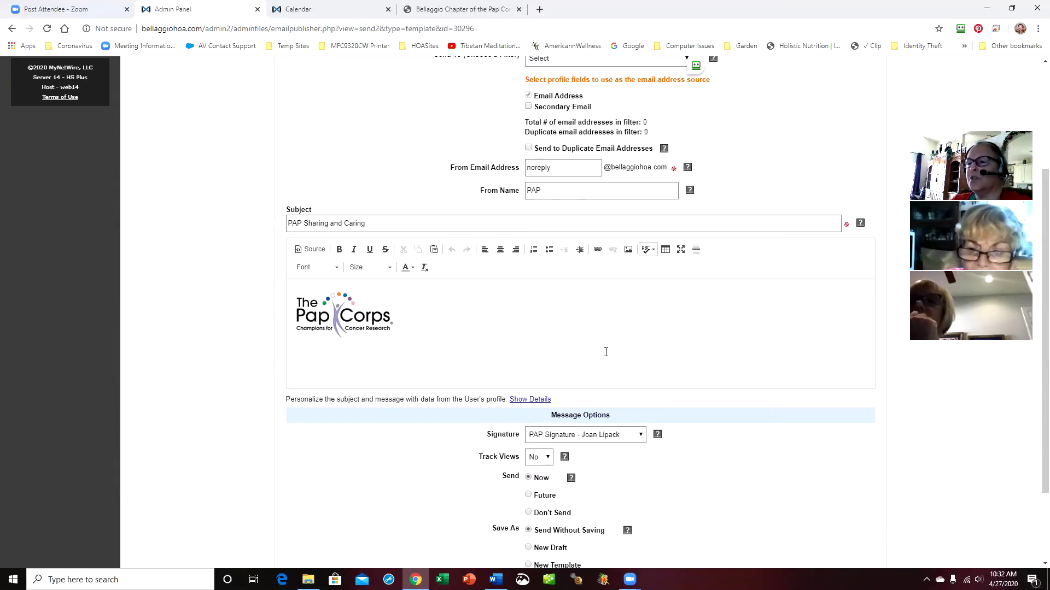
scroll(650, 359, down, 1)
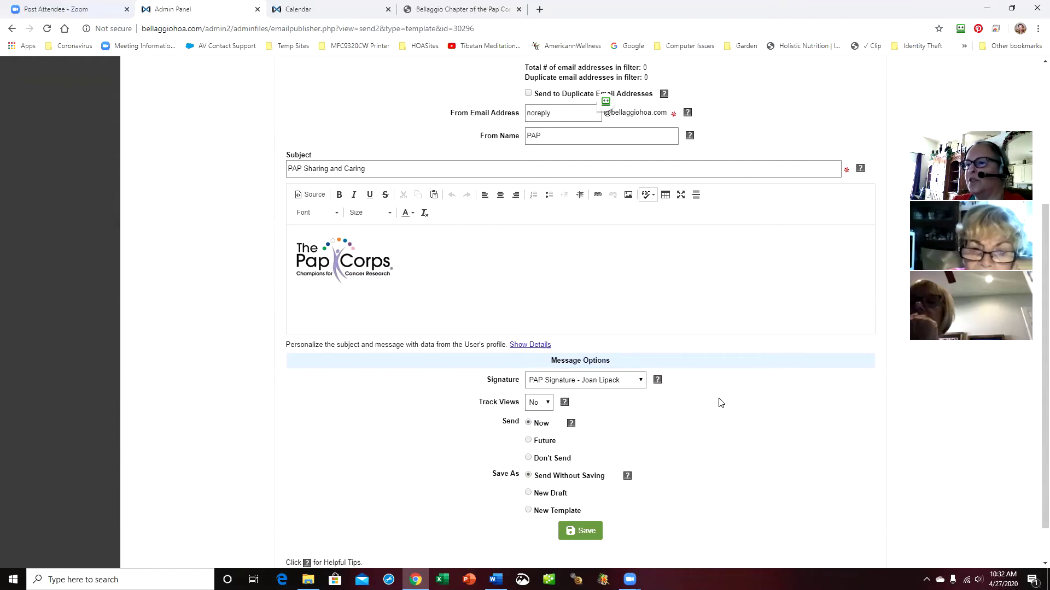
scroll(745, 405, up, 4)
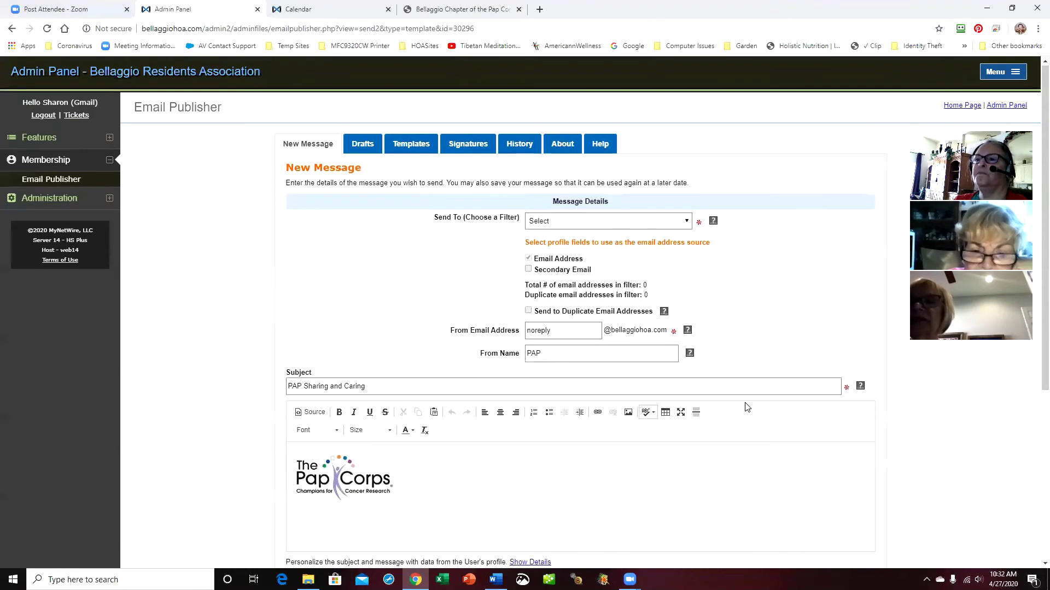
scroll(748, 407, down, 4)
scroll(748, 407, up, 4)
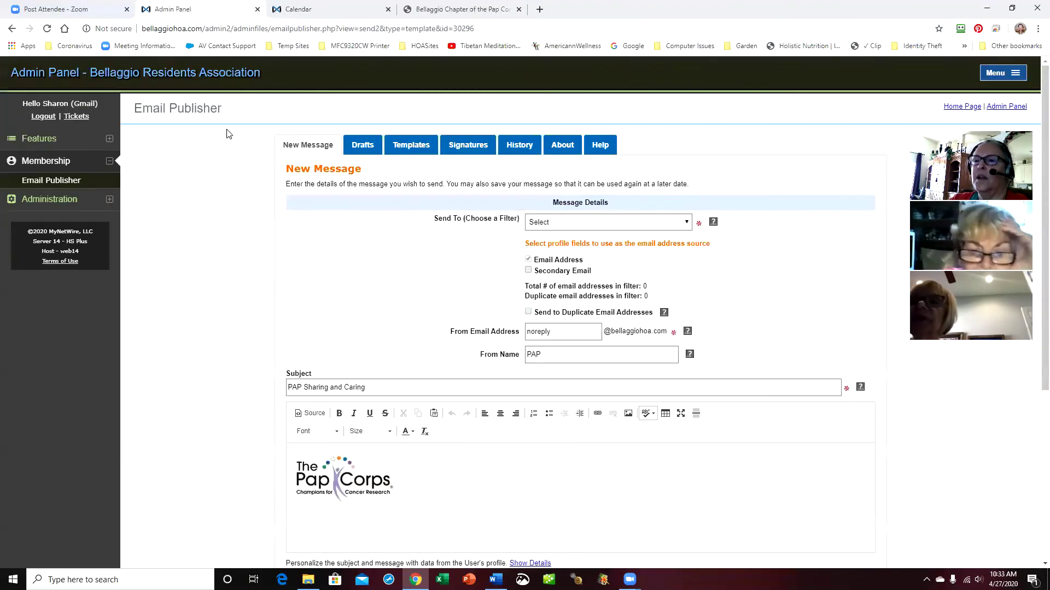
click(413, 145)
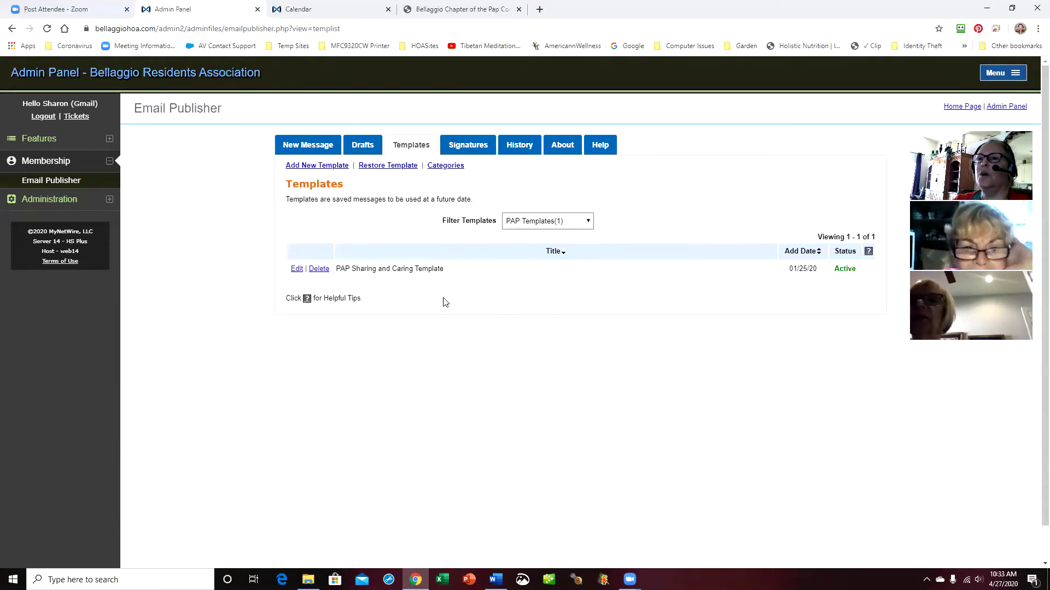
click(589, 221)
click(584, 231)
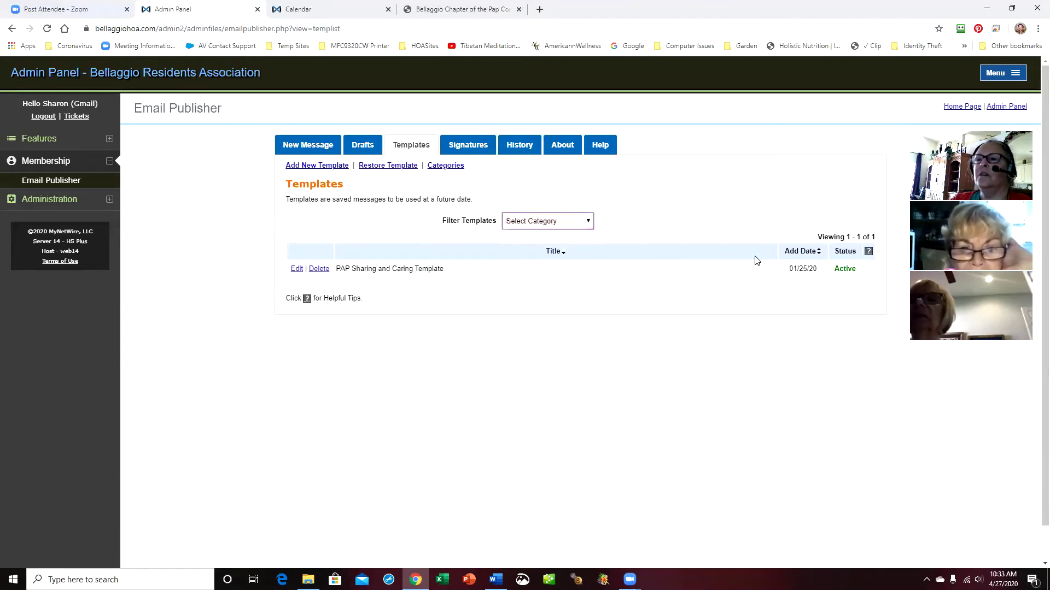
click(589, 222)
click(413, 148)
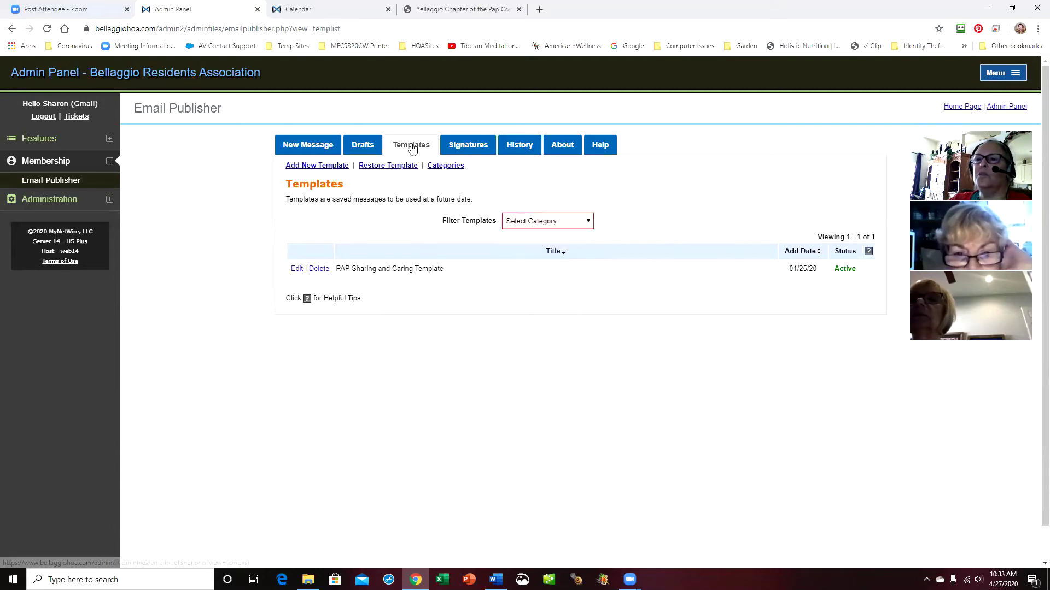
click(324, 152)
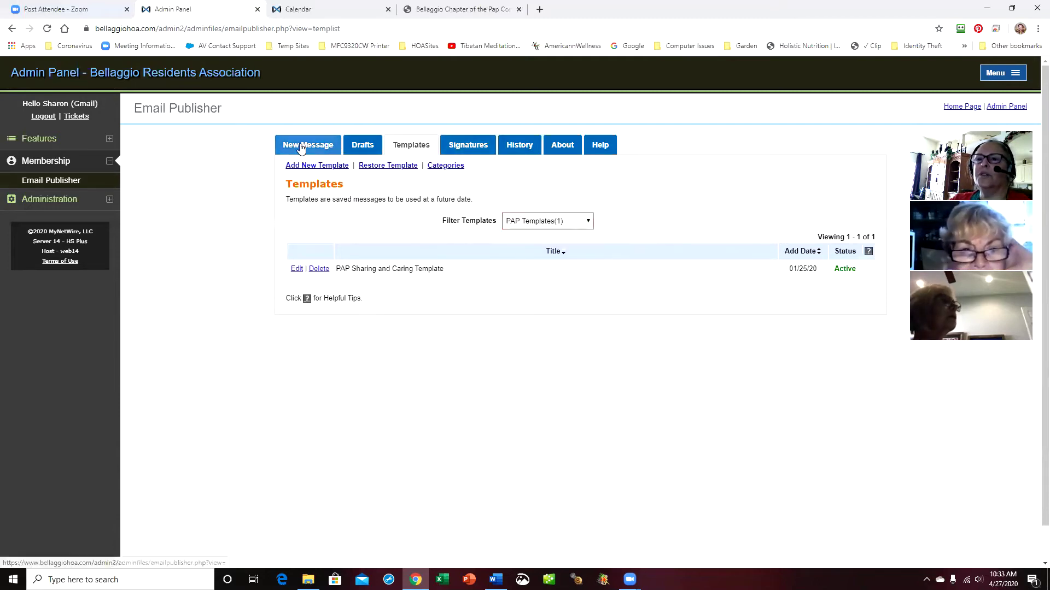
click(412, 150)
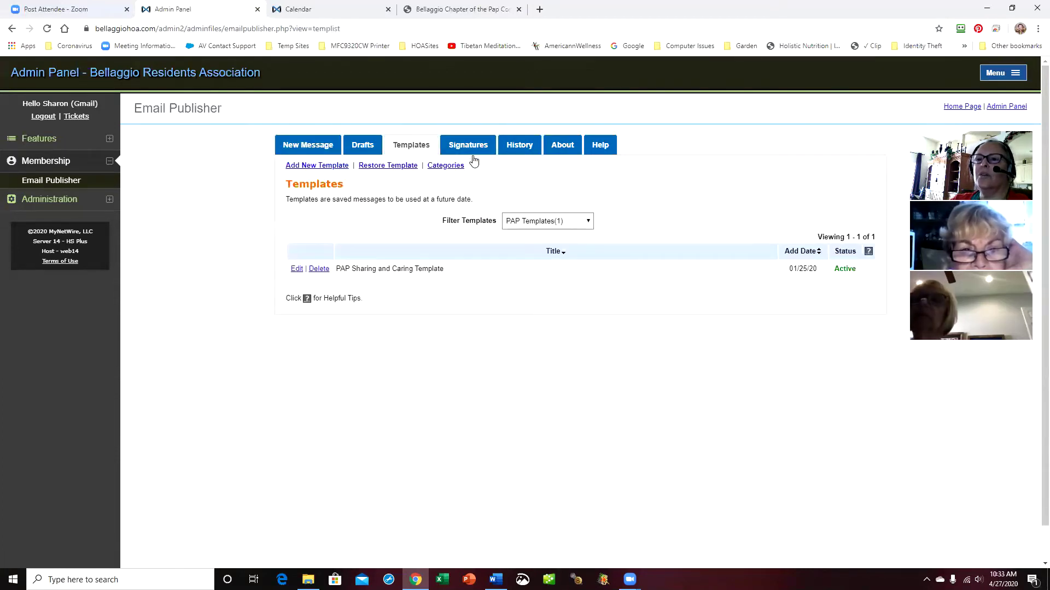
click(593, 225)
click(577, 281)
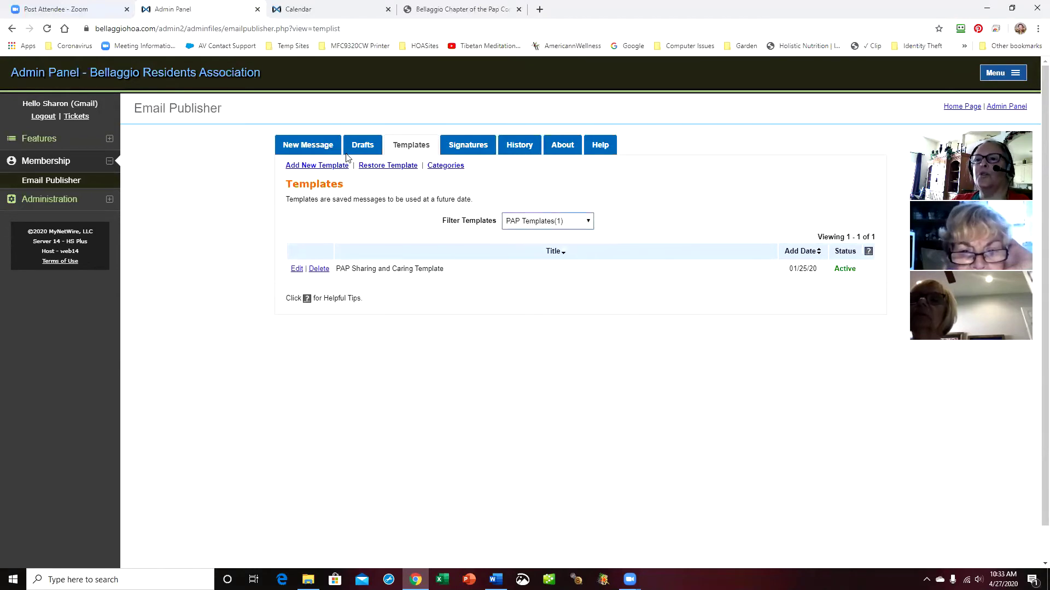
Copy the Pap Corps logo from the PAP Sharing and Caring Template body, then return to Templates
click(295, 270)
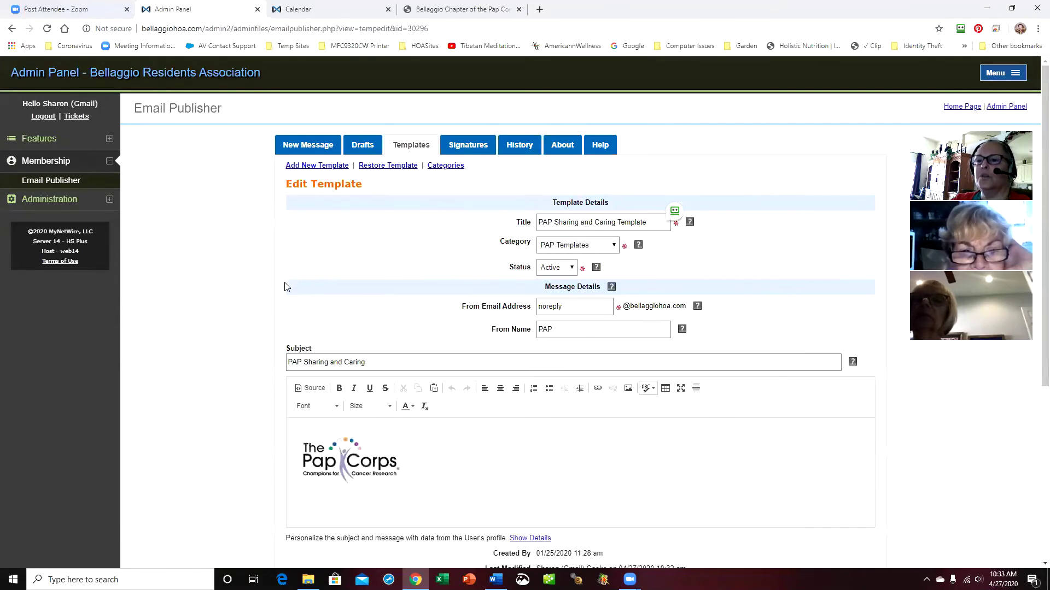
click(349, 451)
right_click(348, 451)
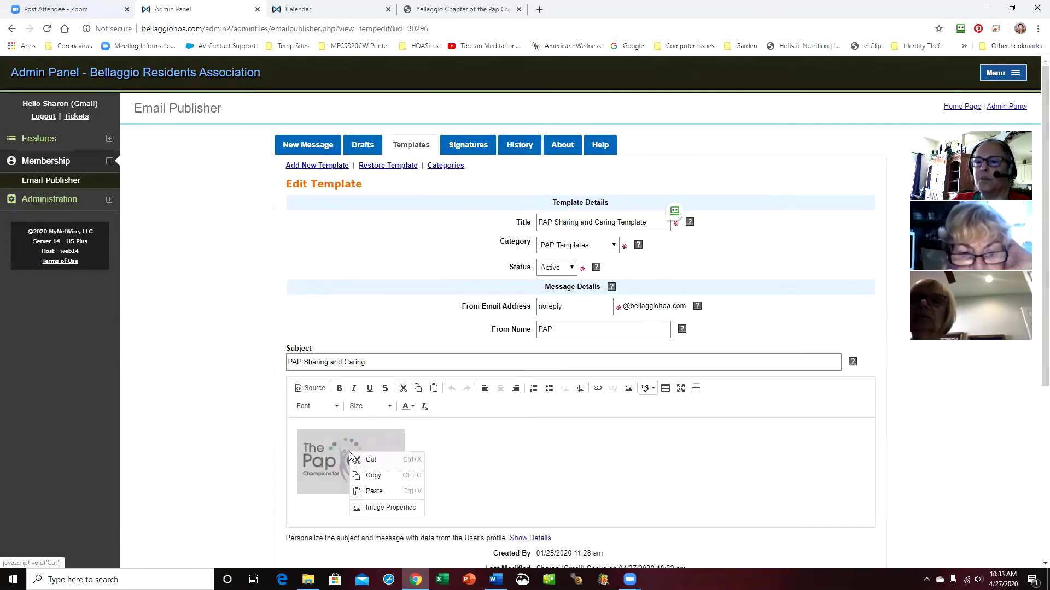
click(373, 475)
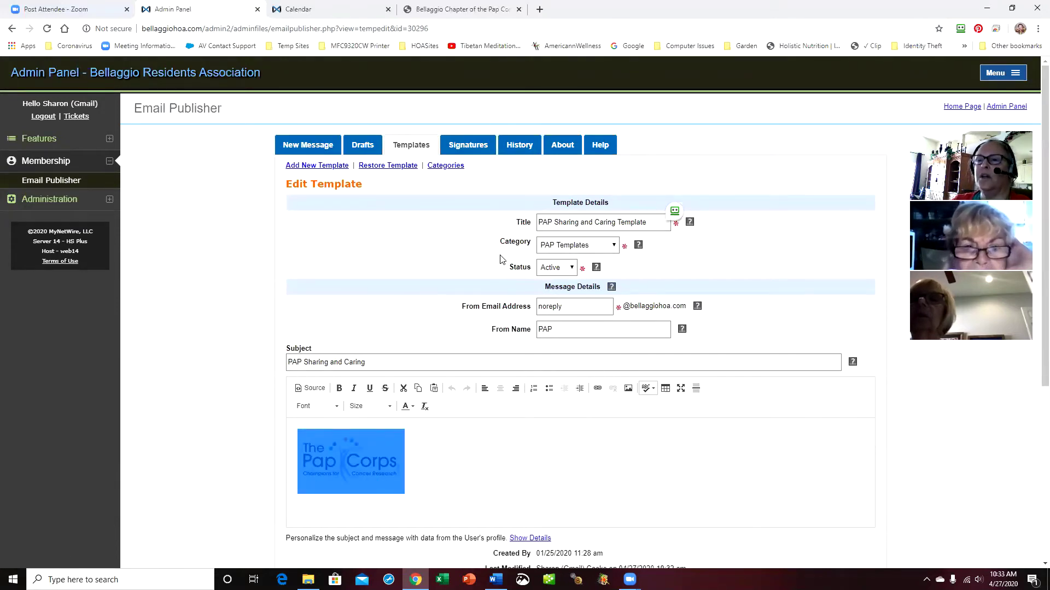
click(412, 148)
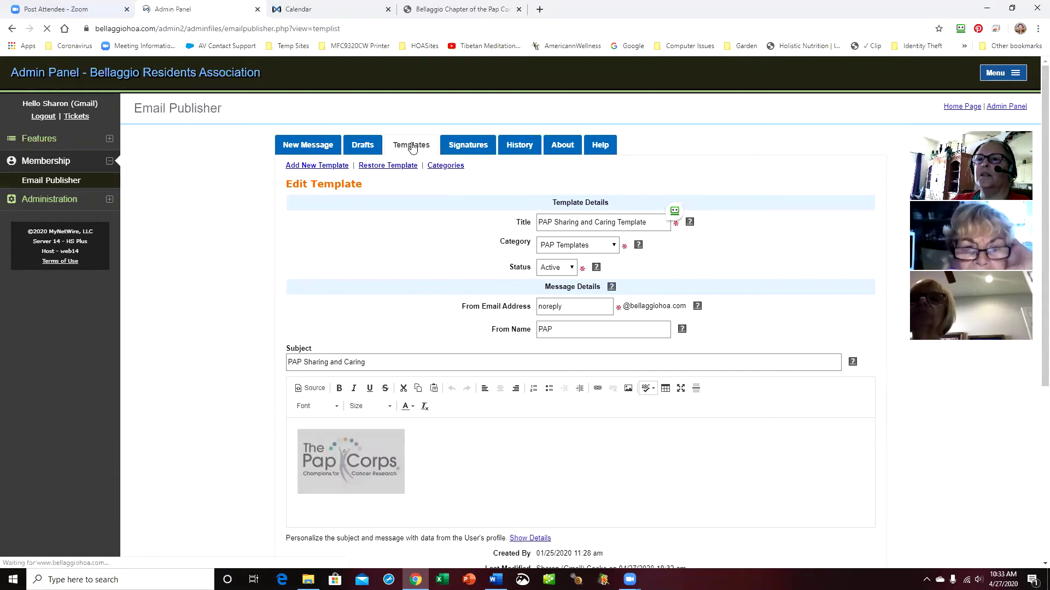
Create a new template titled 'PAP Logo Template' in the PAP Templates category
click(317, 166)
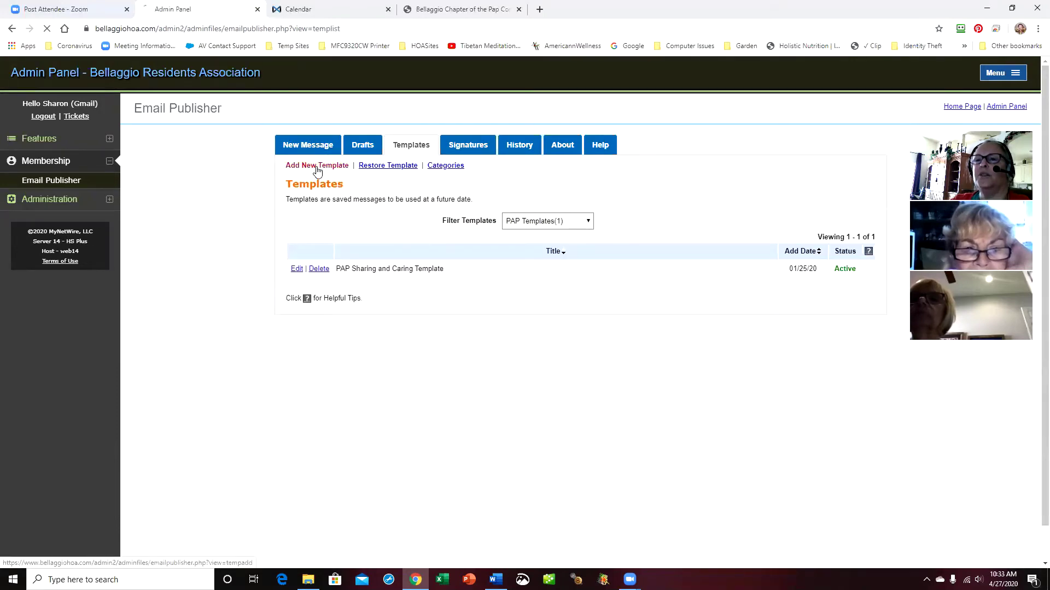
click(558, 219)
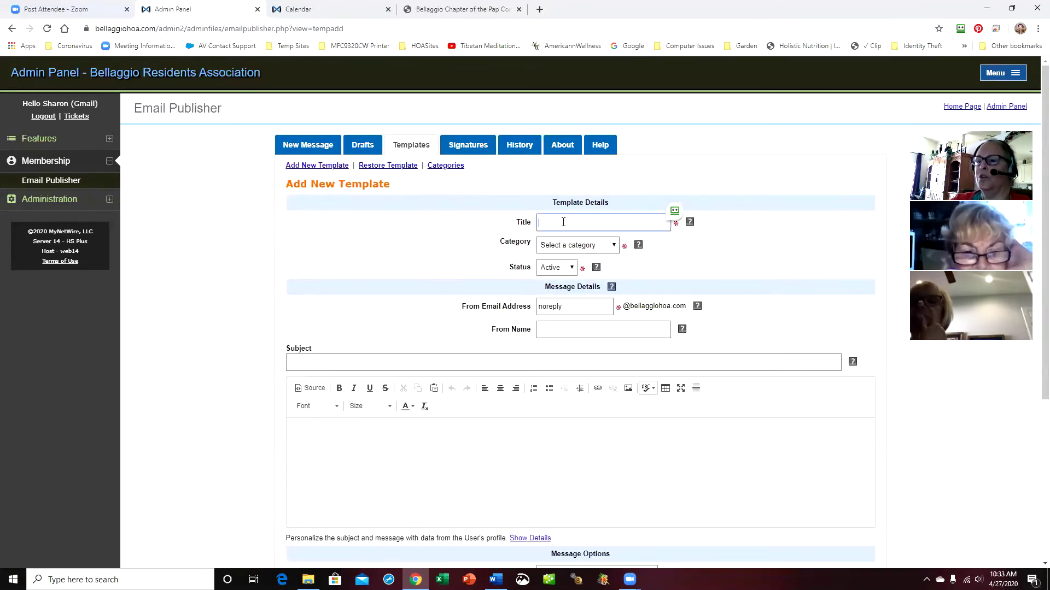
text(P)
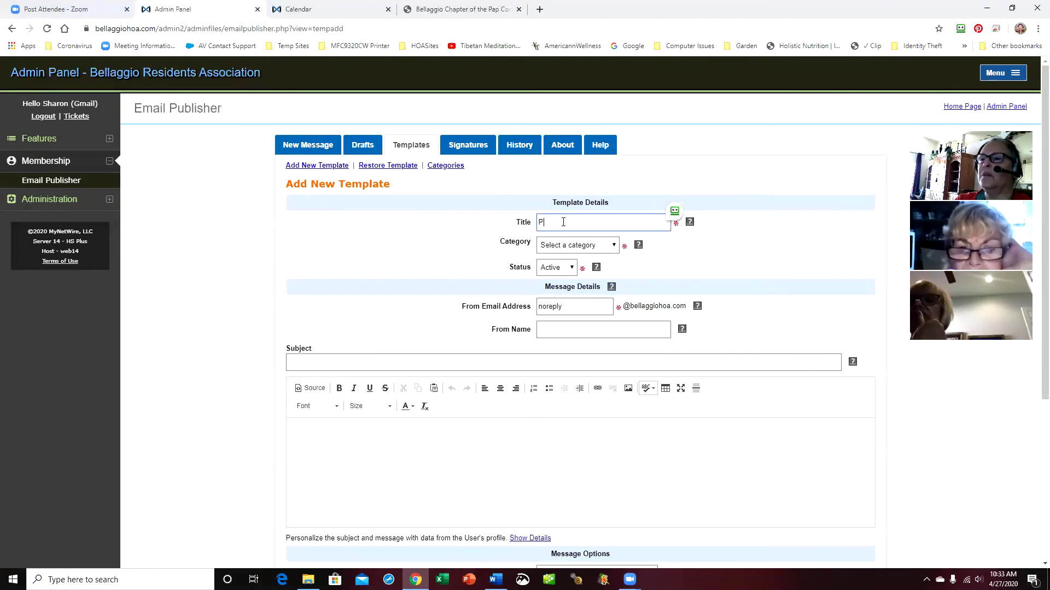
text(AP Logo)
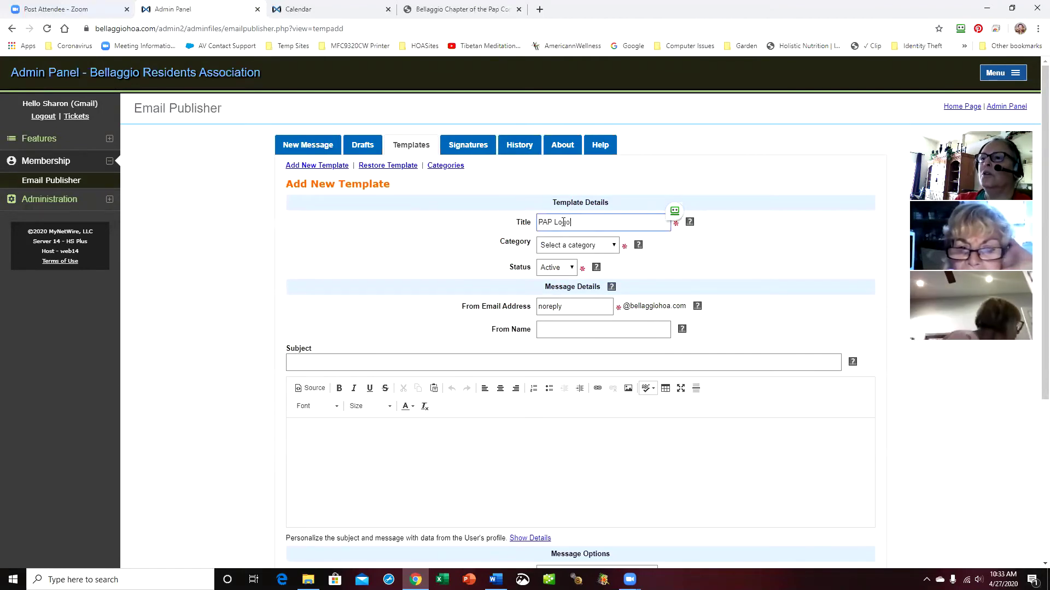
text( Template)
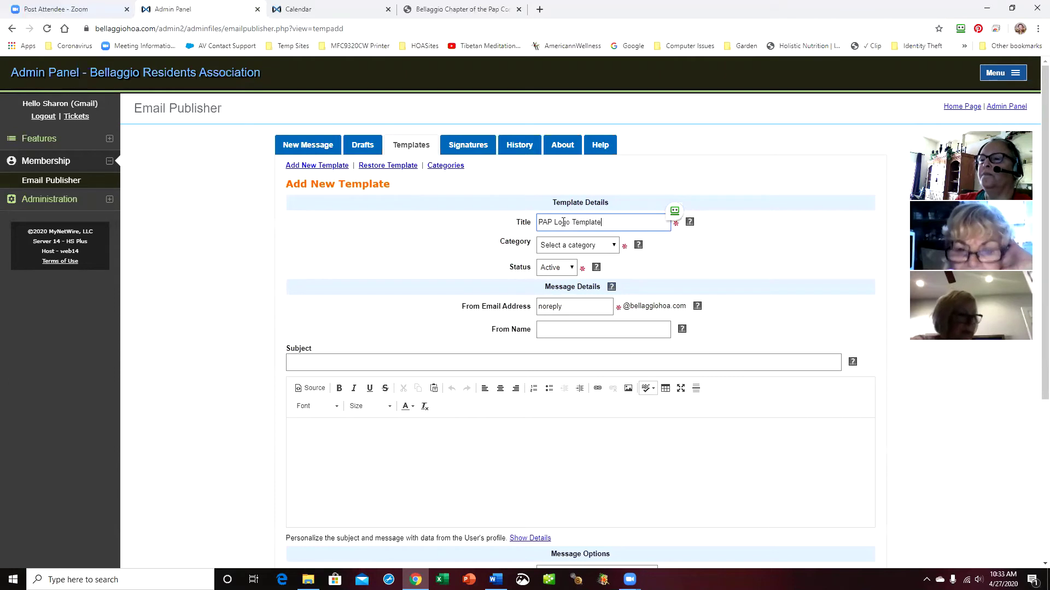
click(615, 248)
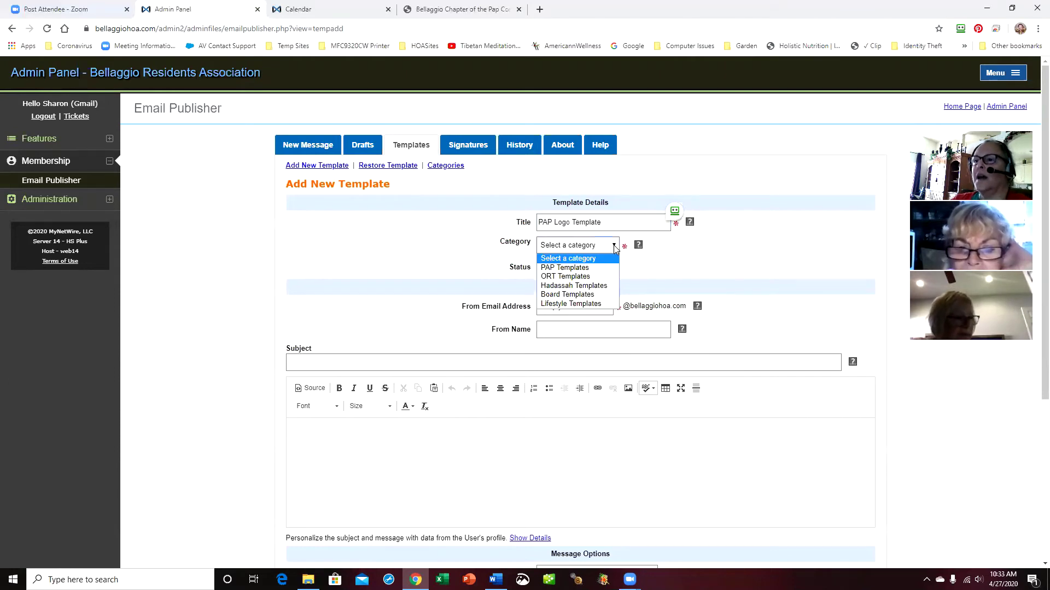
click(586, 268)
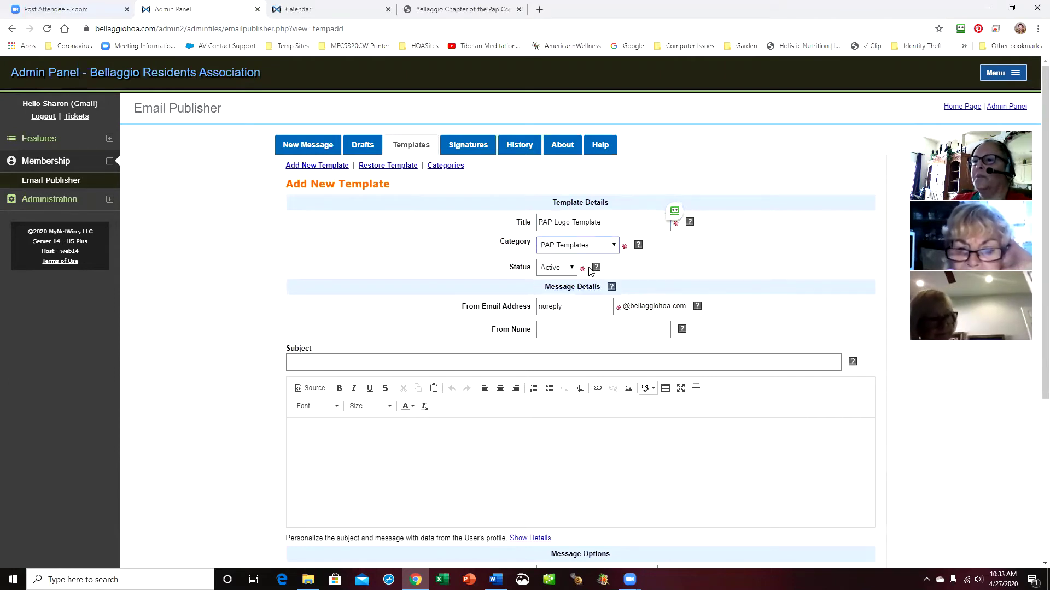
Set From Name to PAP and bring up paste options in the empty message body
click(576, 329)
text(PAP)
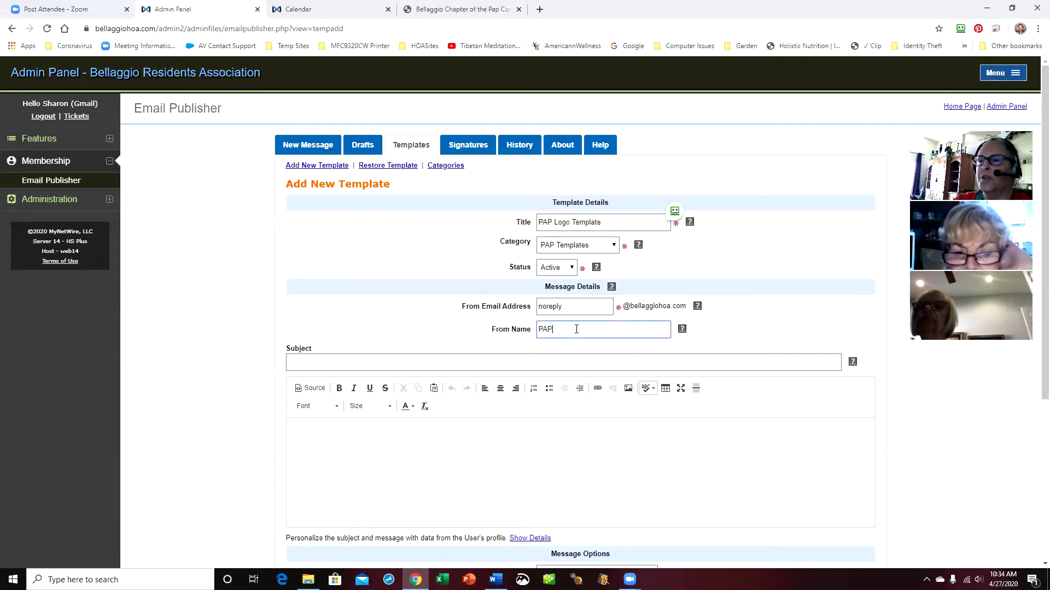
click(399, 362)
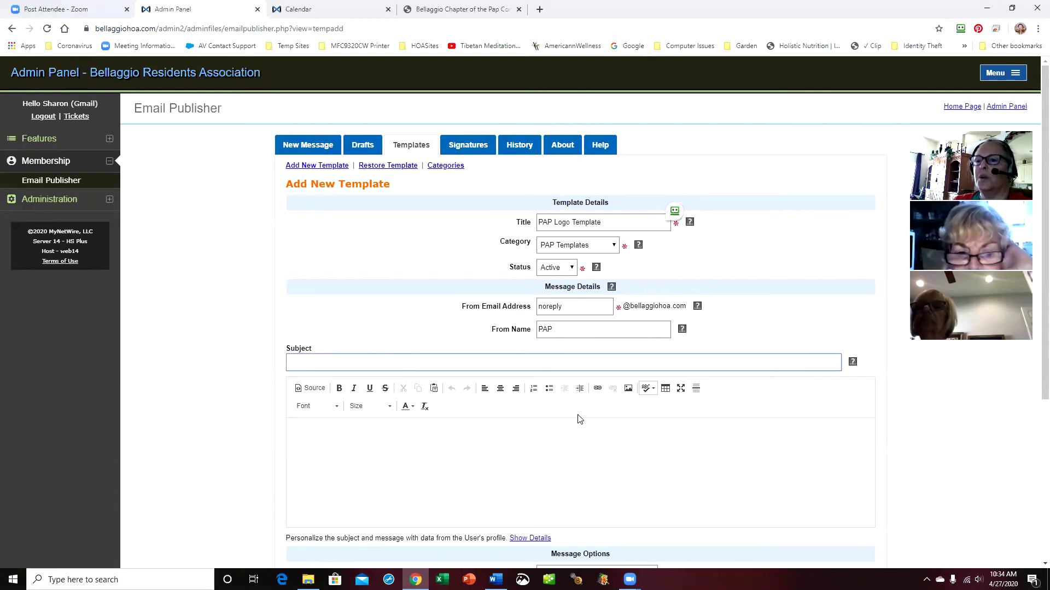
scroll(580, 415, down, 5)
click(328, 201)
right_click(328, 200)
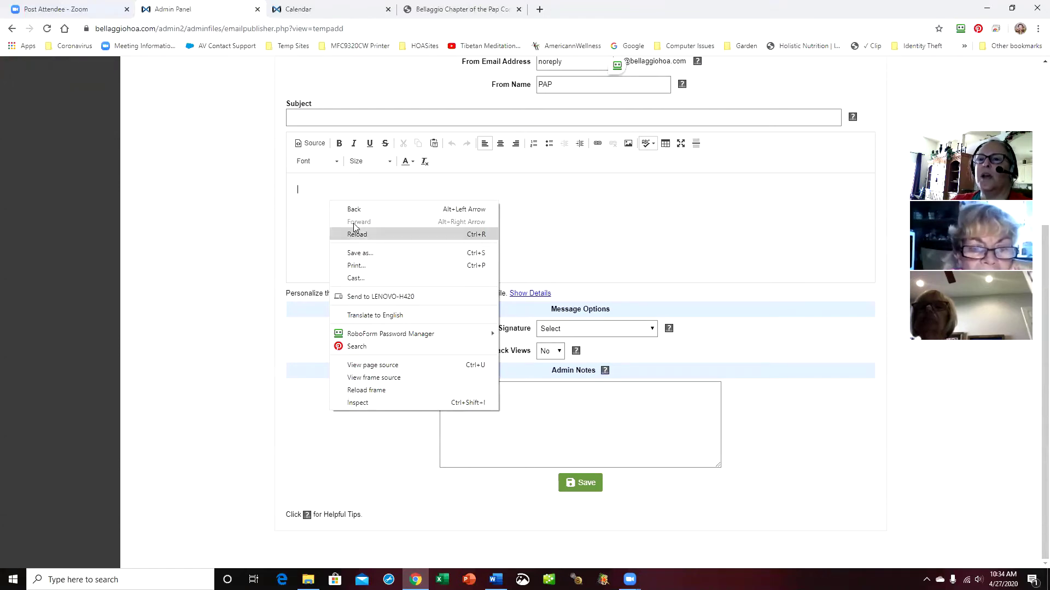
Insert PapLogoSmall.jpg from Images > ORGANIZATIONS > PAP Images into the template body
click(307, 187)
scroll(735, 210, up, 1)
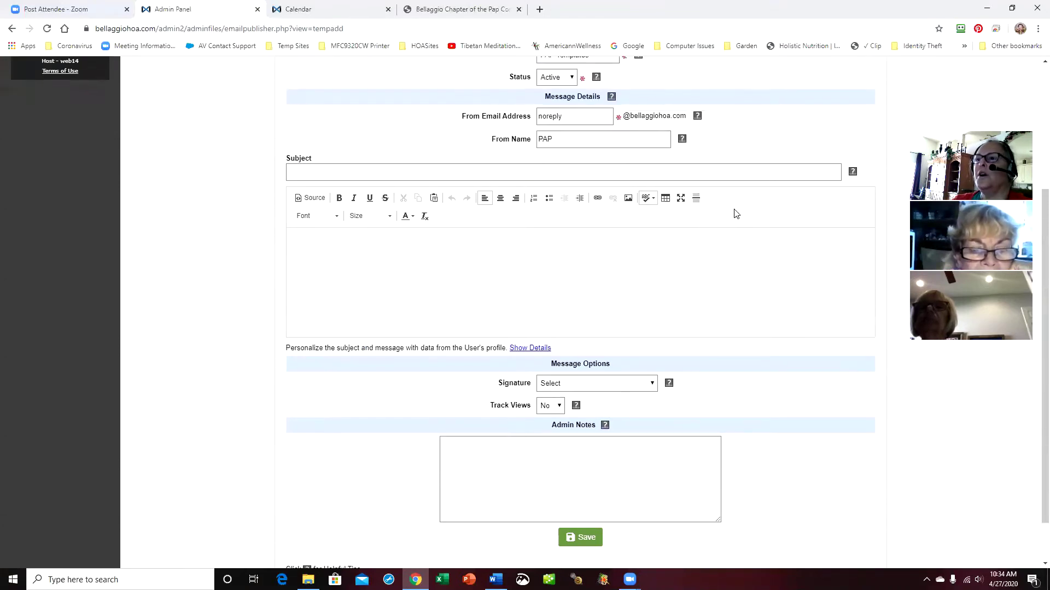
click(629, 199)
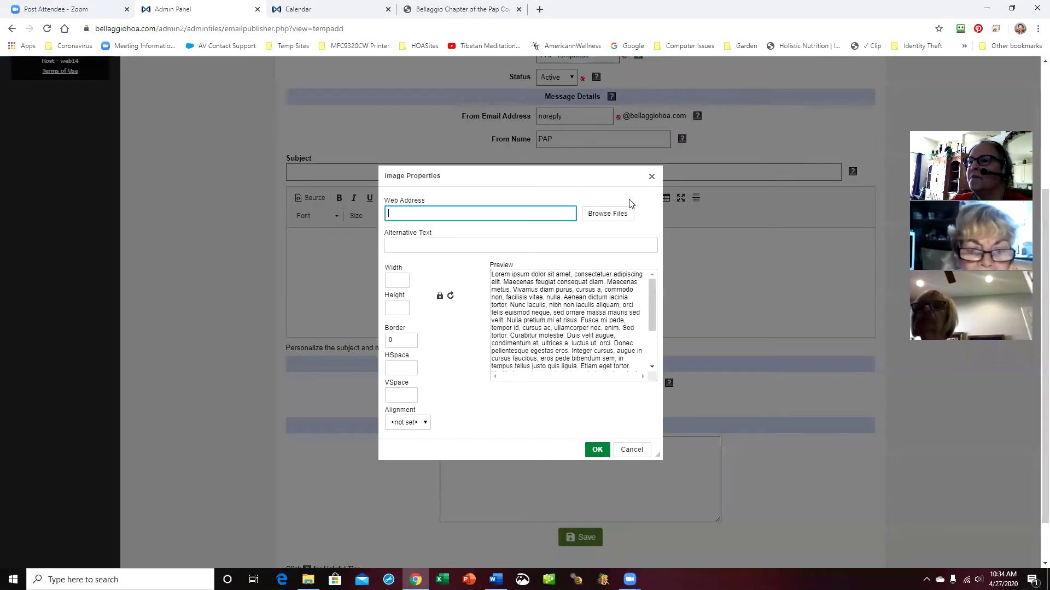
click(604, 215)
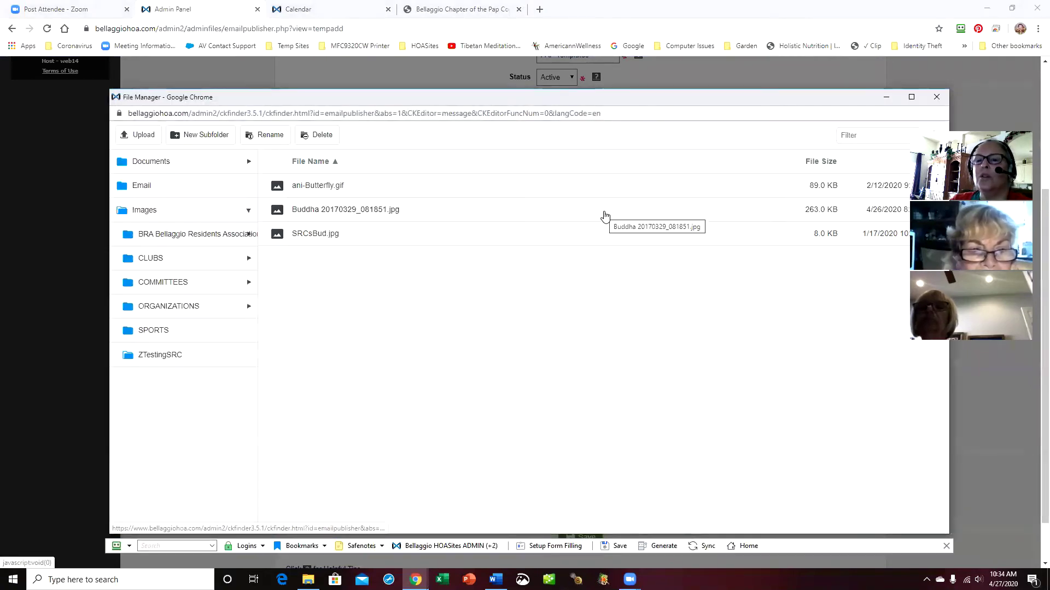
click(249, 209)
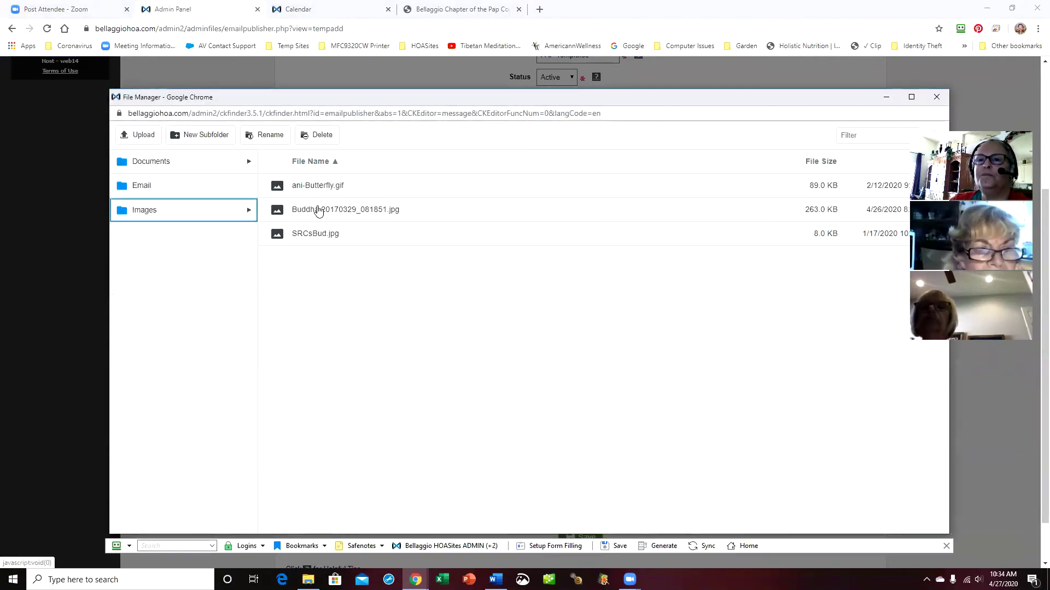
click(249, 211)
click(250, 307)
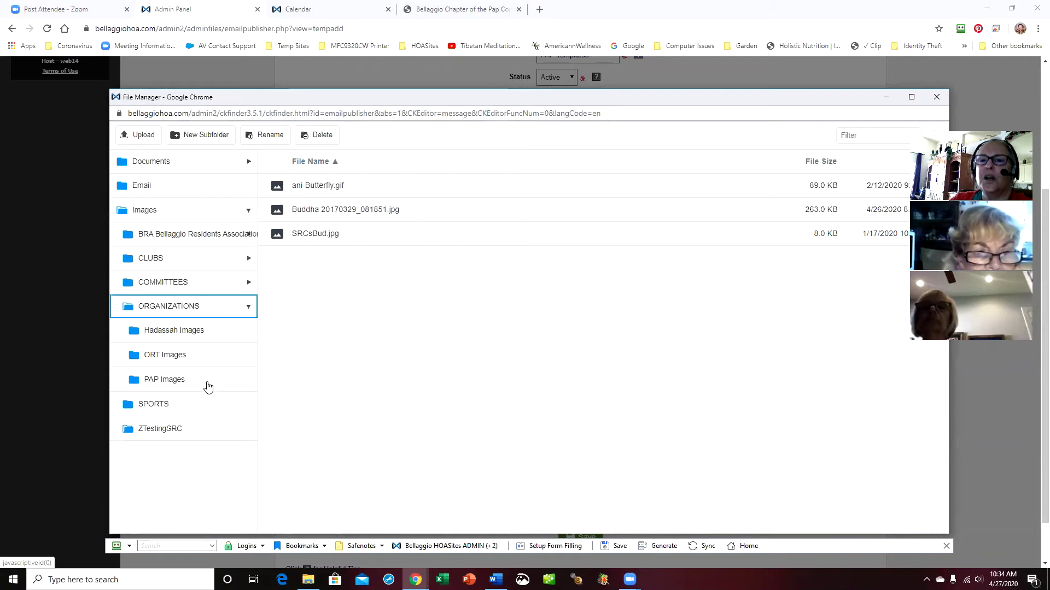
click(202, 381)
double_click(328, 186)
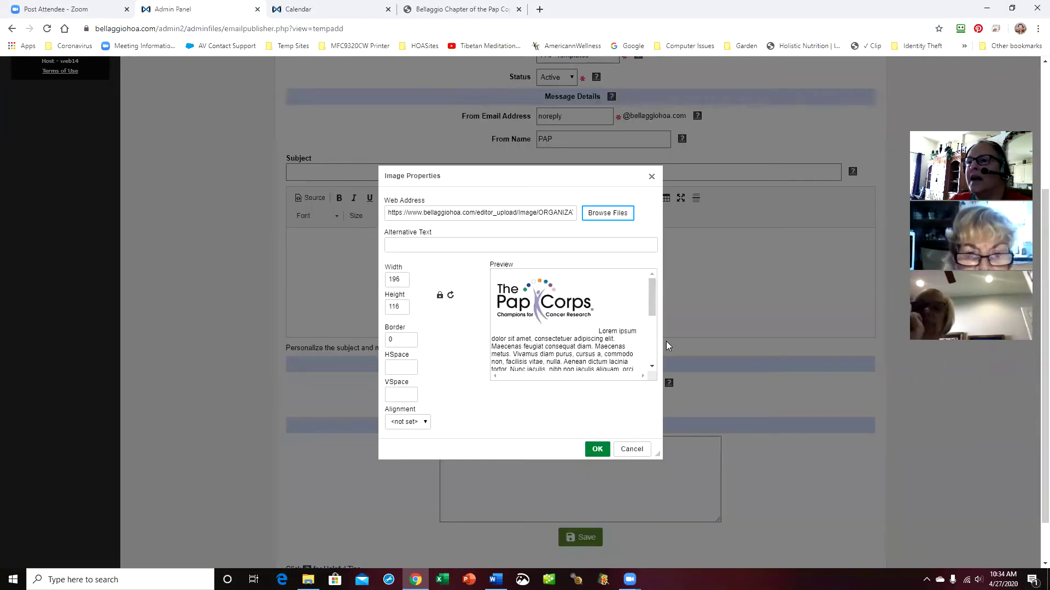
click(597, 449)
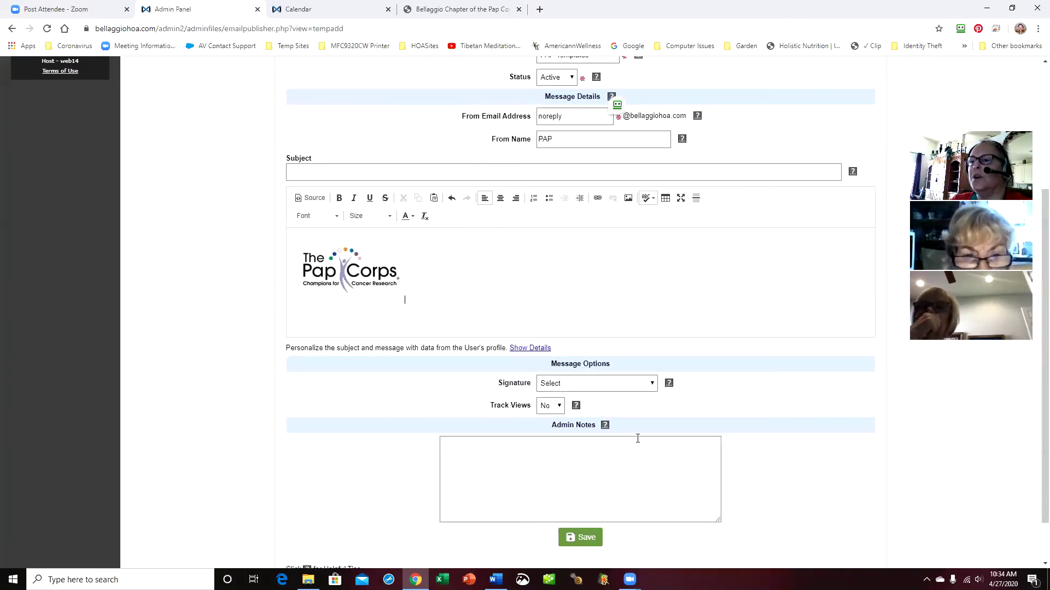
scroll(684, 453, down, 1)
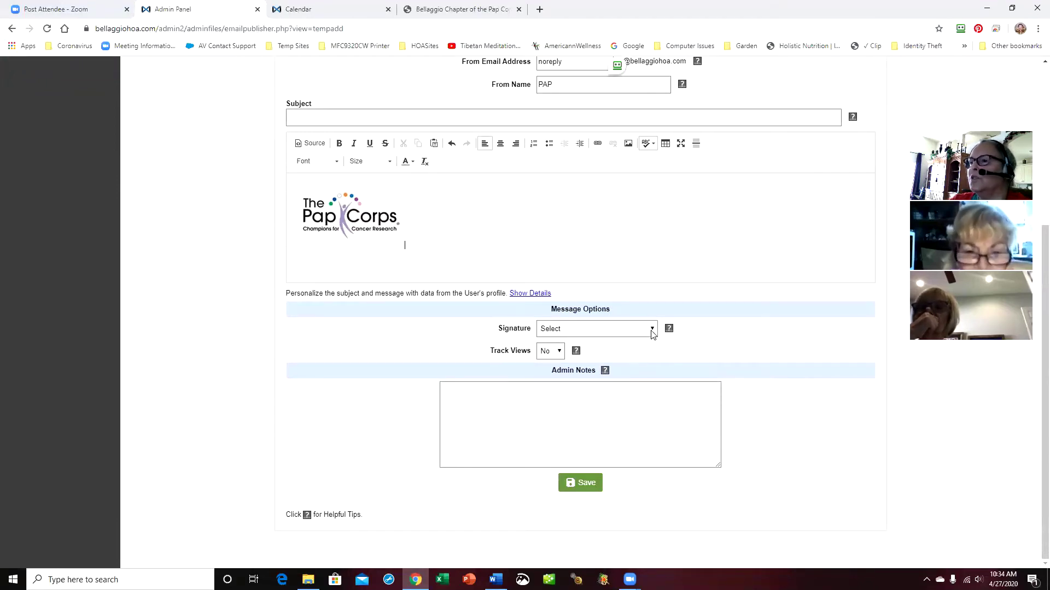
Save the PAP Logo Template, confirm the filter shows PAP Templates(2), and view Drafts
click(585, 487)
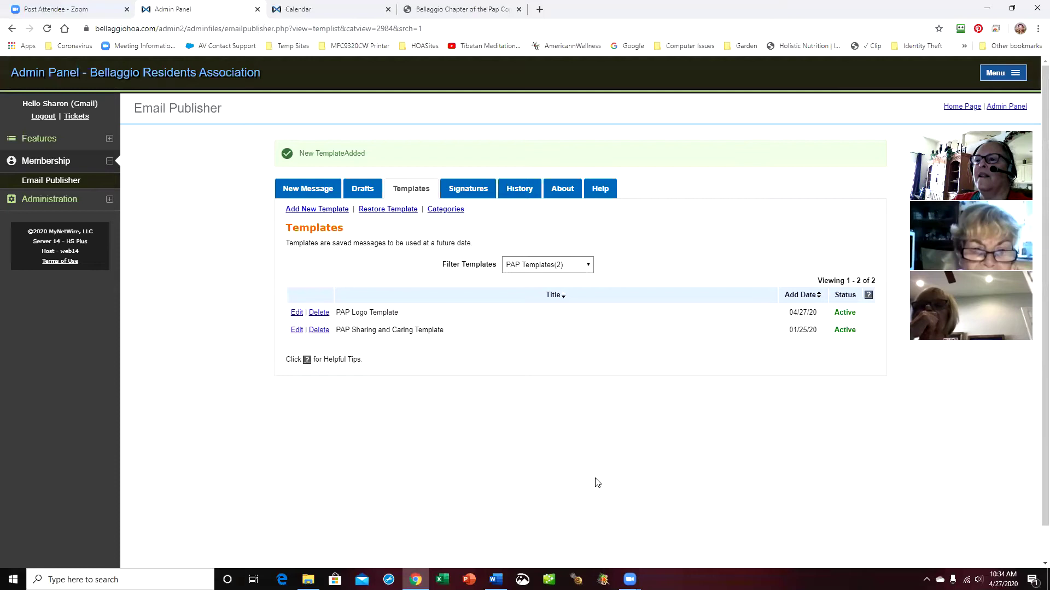
click(589, 271)
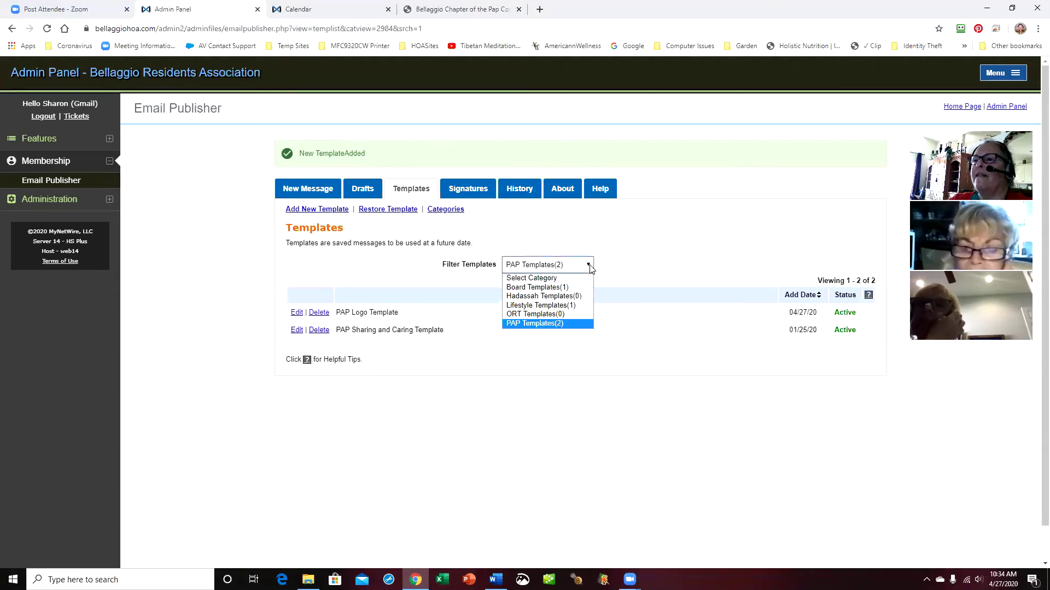
click(578, 322)
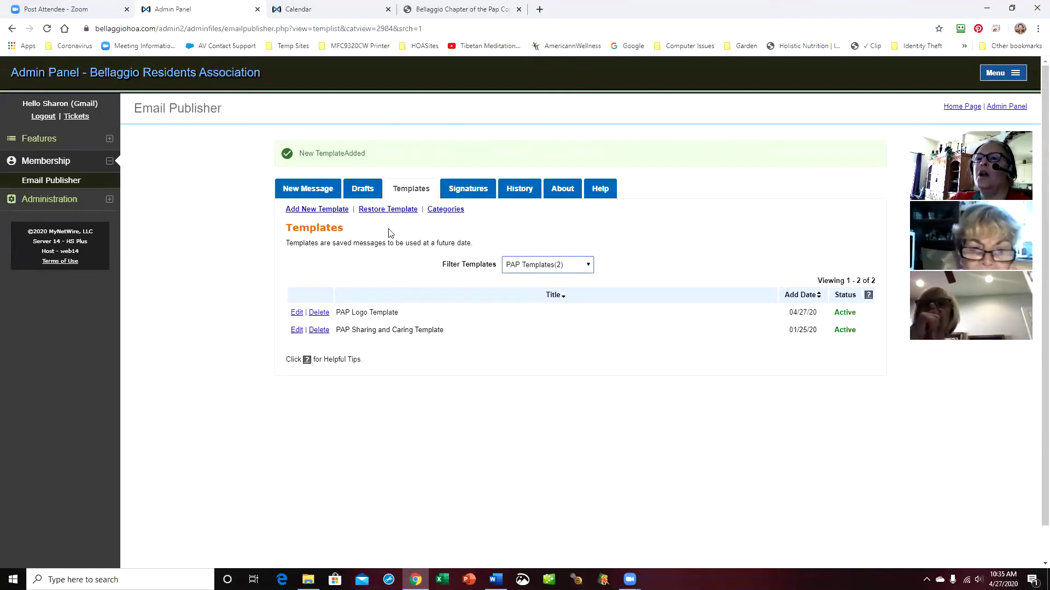
click(361, 189)
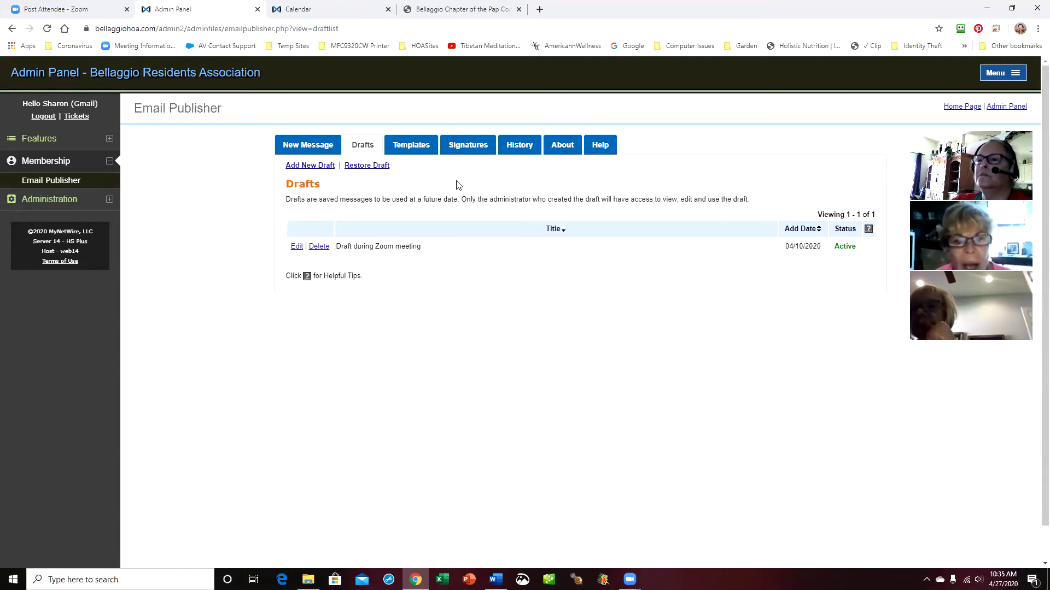
Review one PAP signature, then go back to the list of nine signatures
click(471, 148)
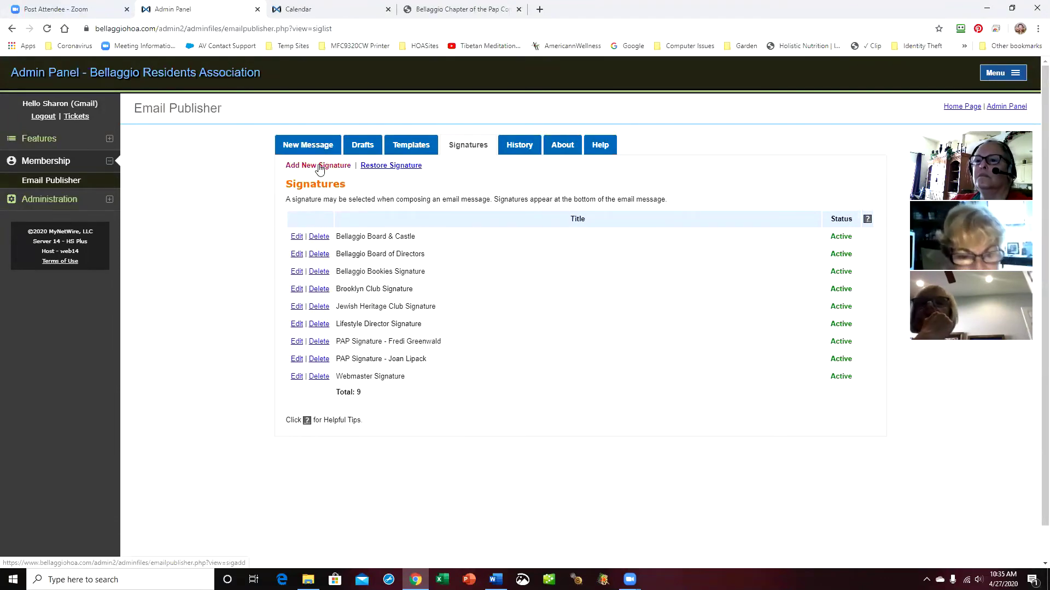
click(297, 343)
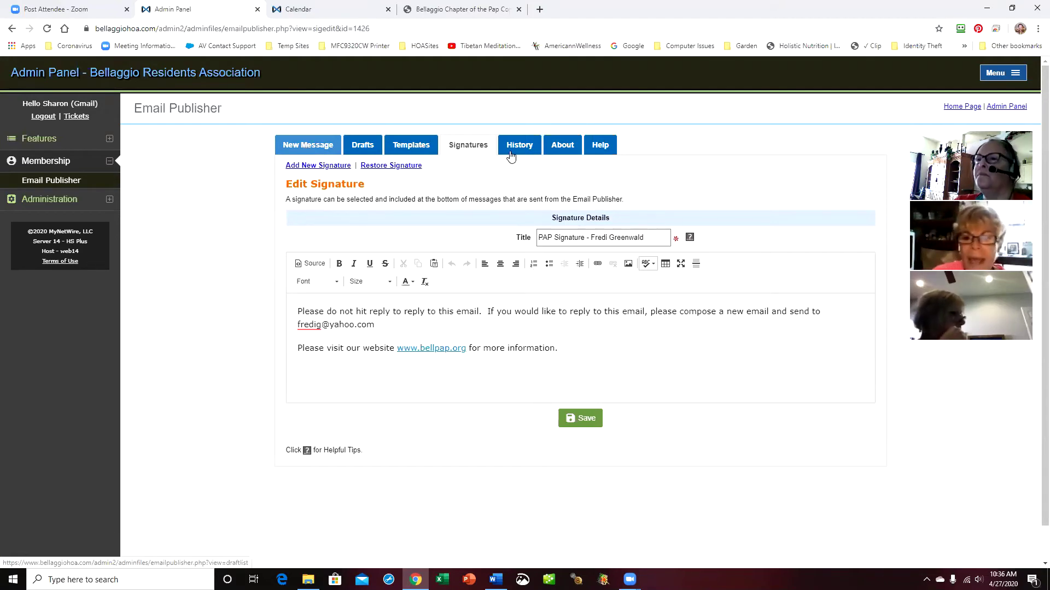
click(468, 145)
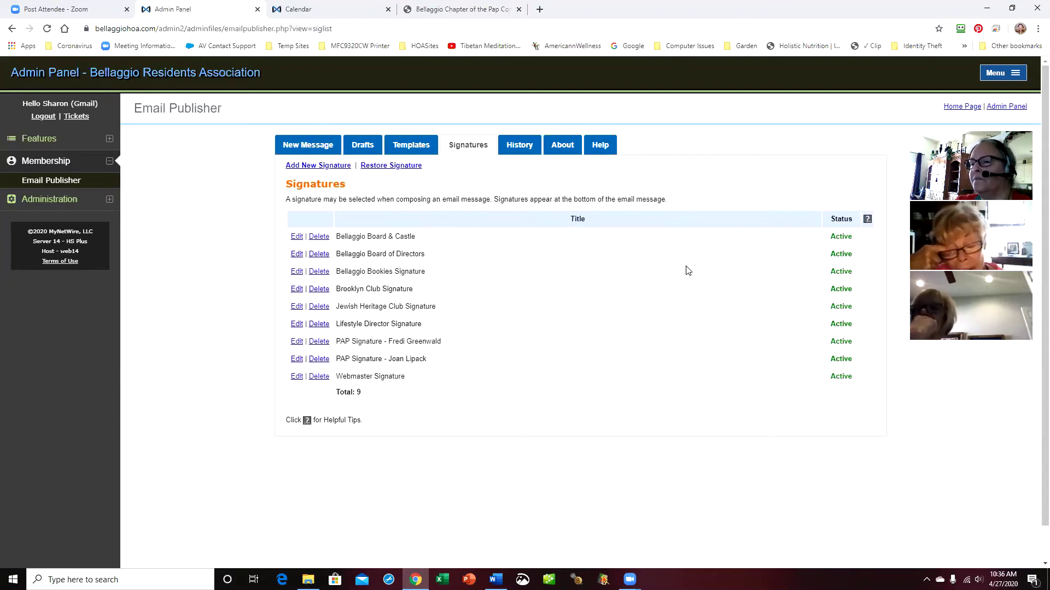
Browse the New Message, Drafts and Templates tabs, ending on Drafts with 'Draft during Zoom meeting'
click(325, 145)
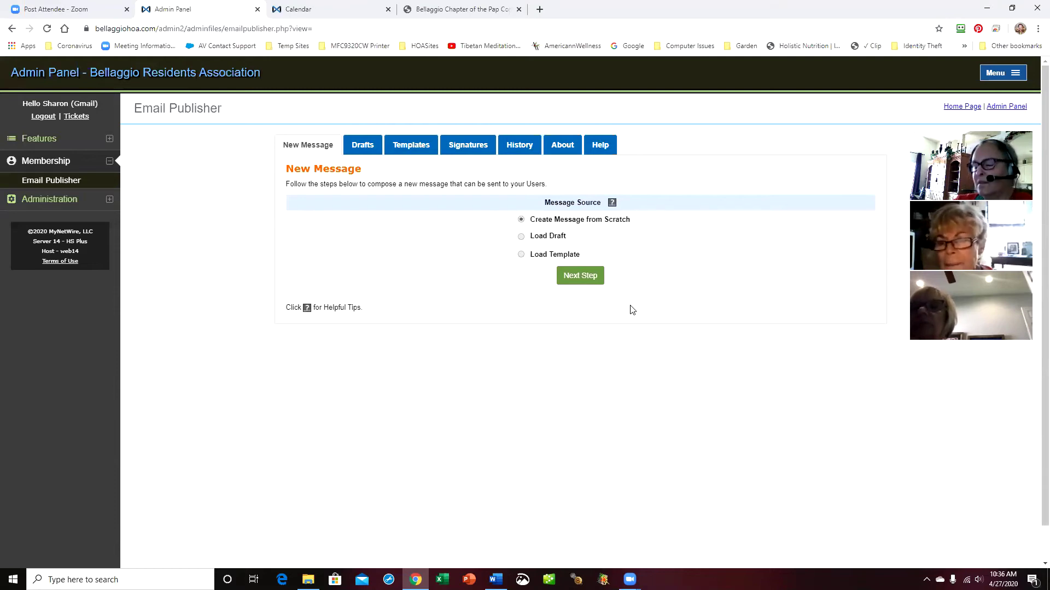
click(365, 150)
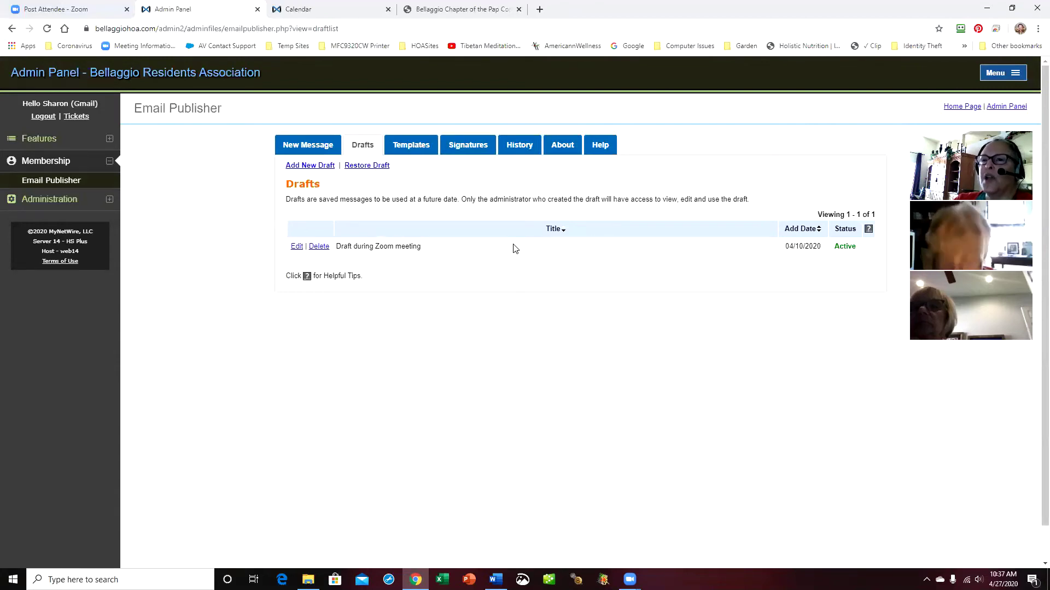
click(410, 144)
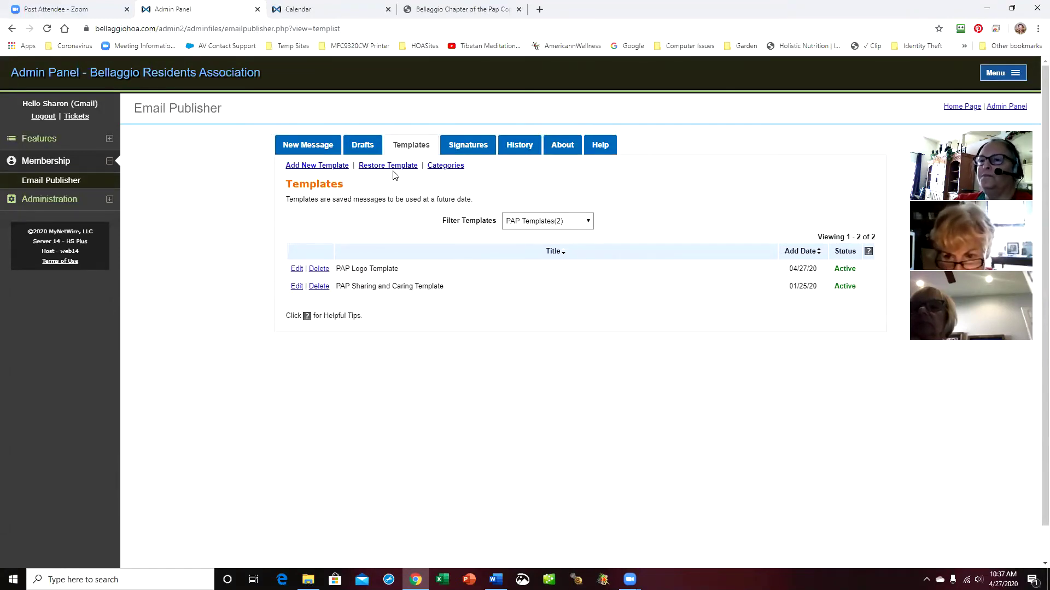
click(363, 149)
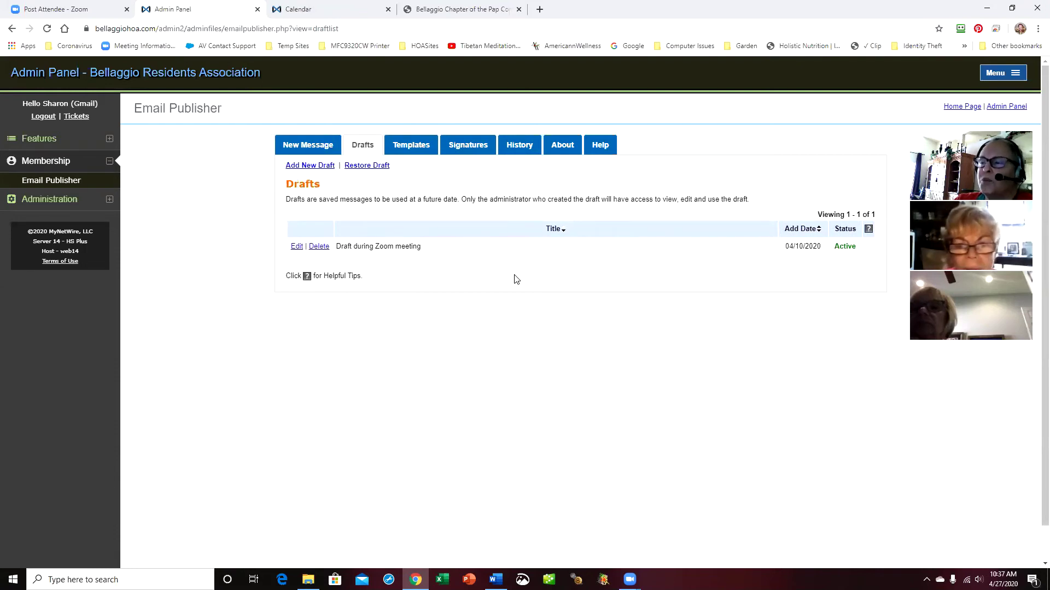
Review the templates list, then return to a new message set to create from scratch
click(414, 146)
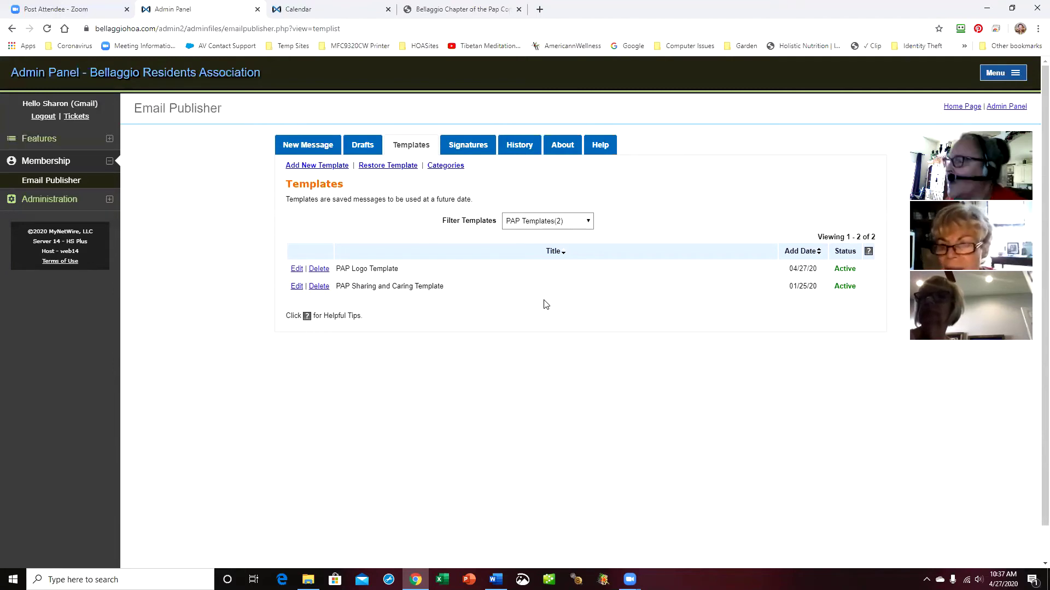
click(295, 146)
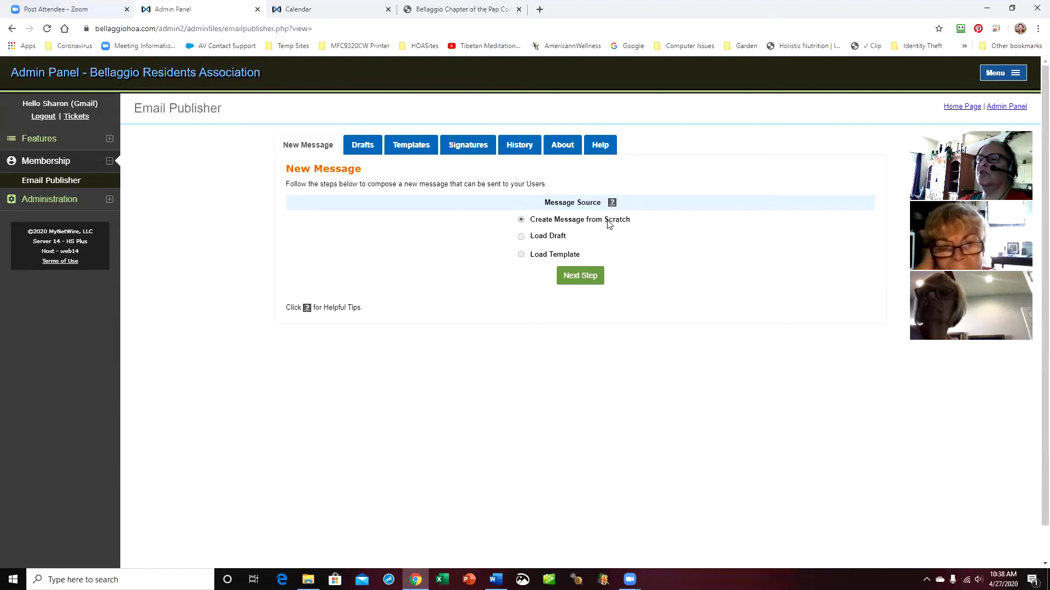
Load the PAP Sharing and Caring Template from PAP Templates and continue to message details
click(521, 255)
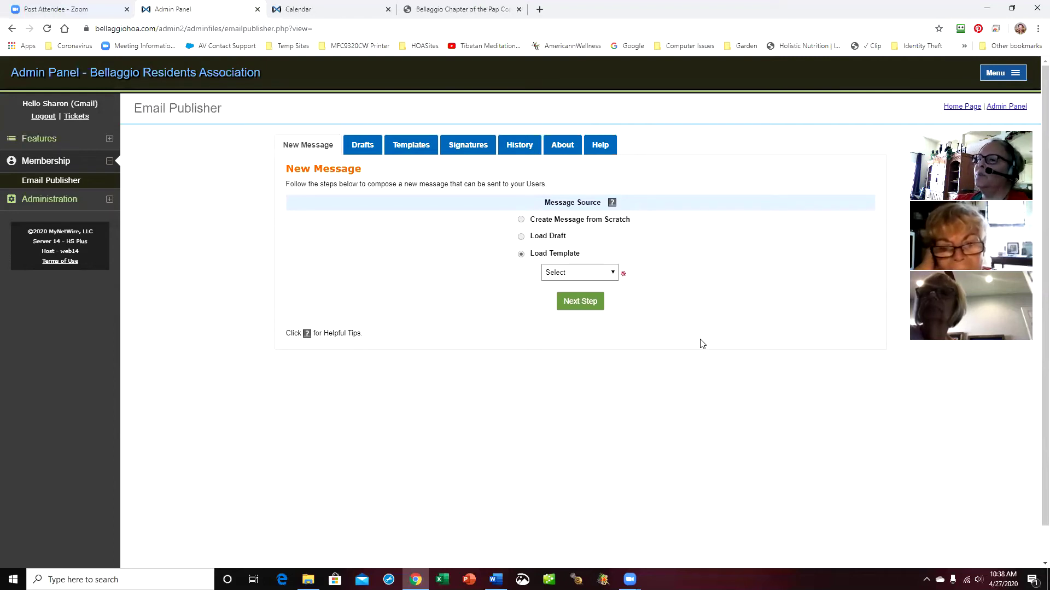
click(613, 273)
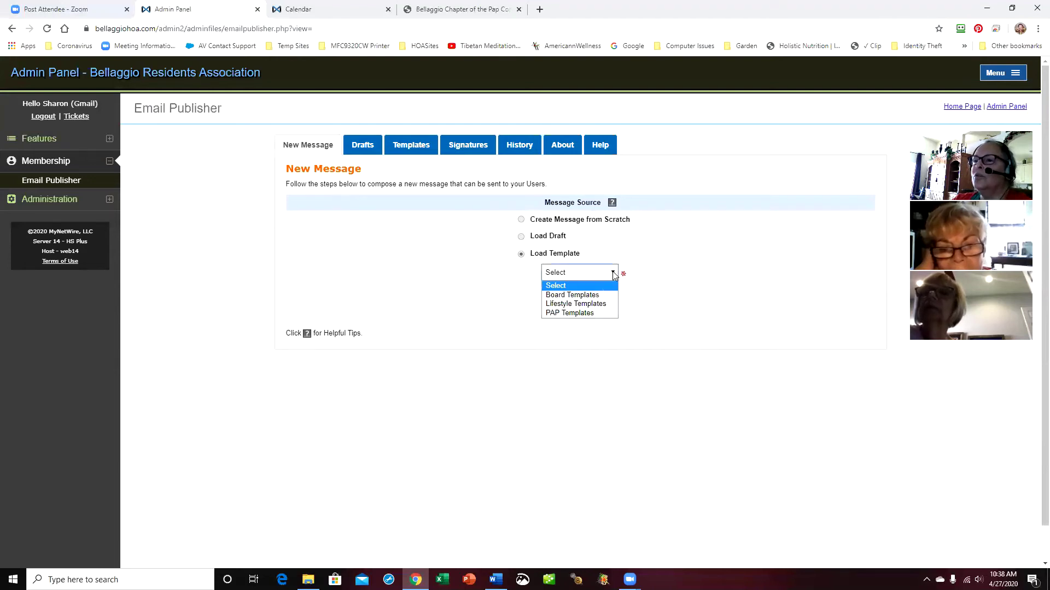
click(601, 313)
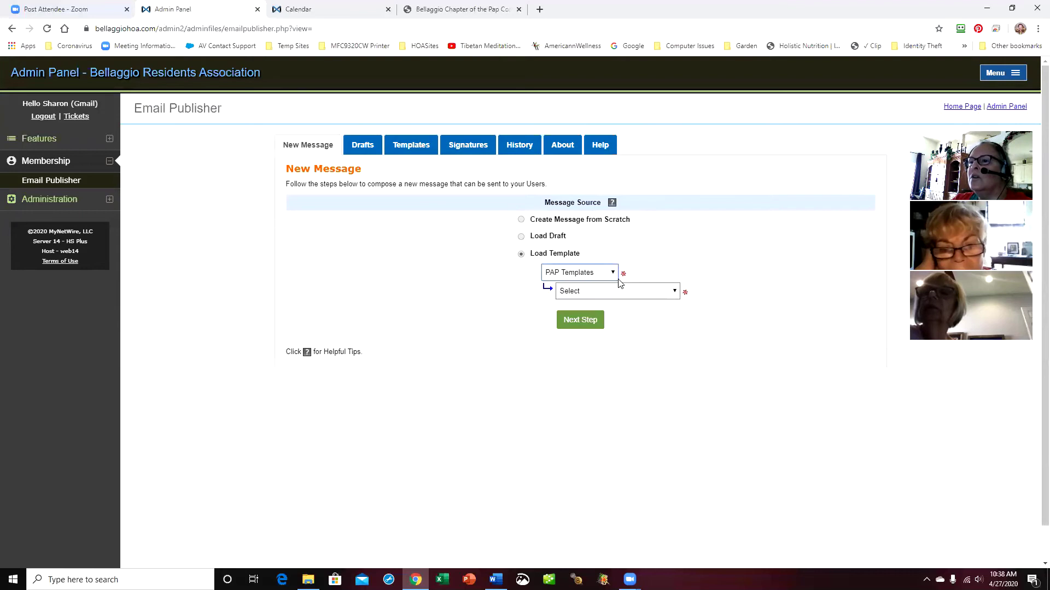
click(674, 291)
click(663, 323)
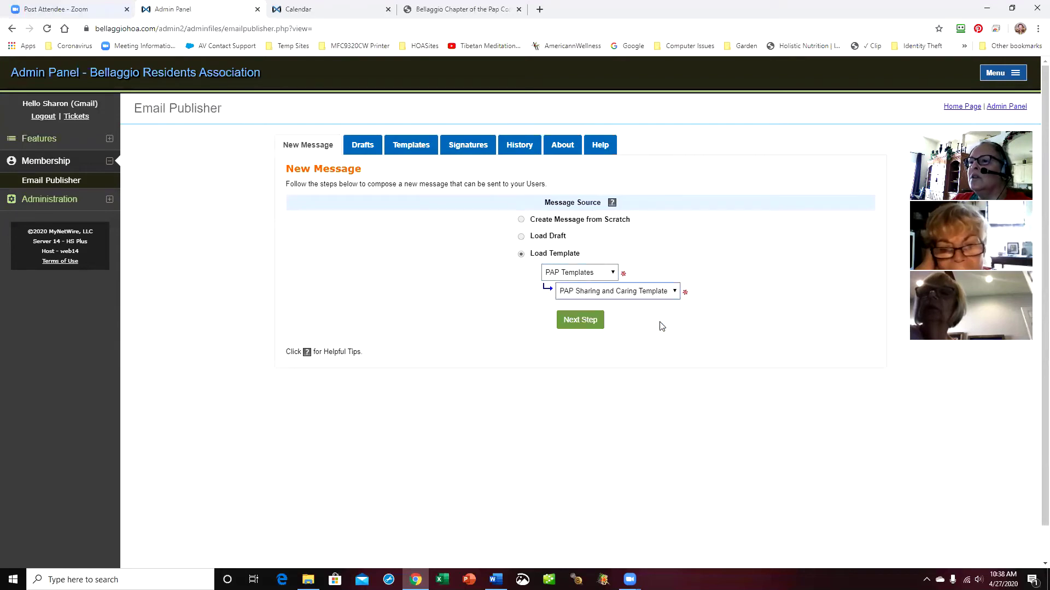
click(583, 323)
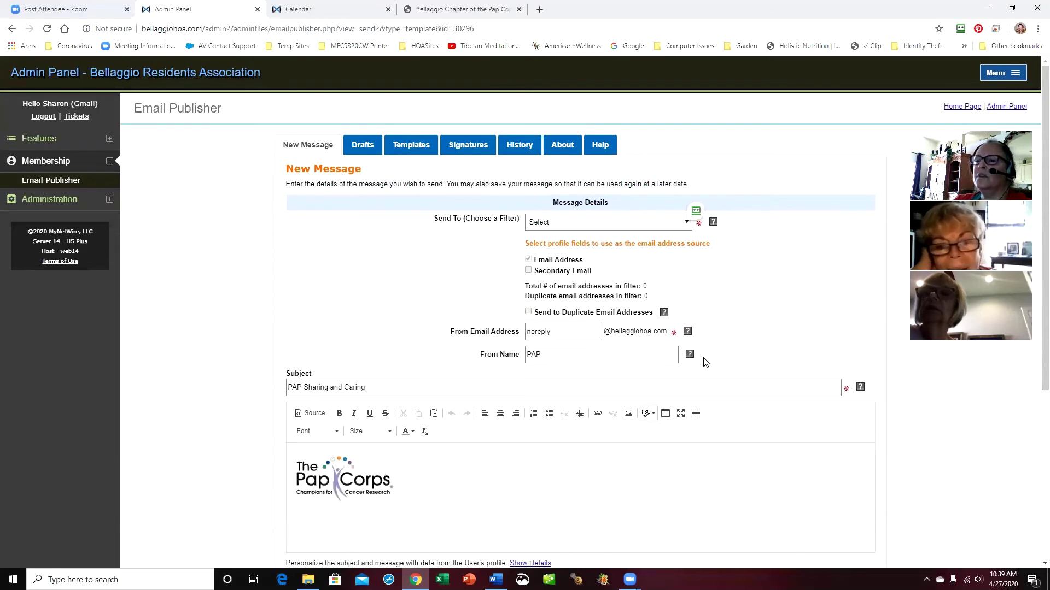
scroll(700, 361, down, 2)
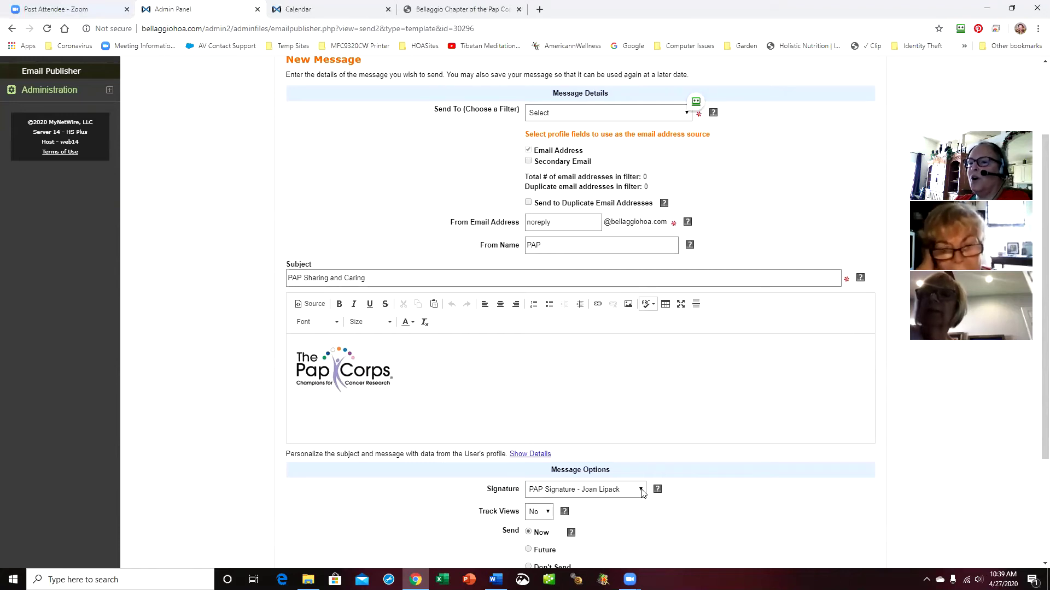
click(359, 383)
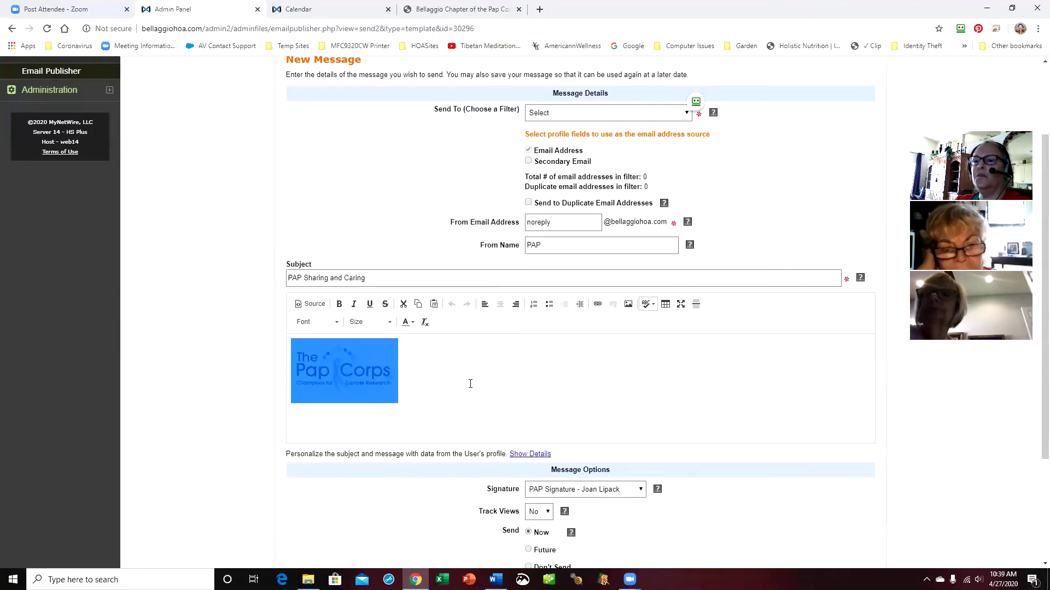
click(582, 386)
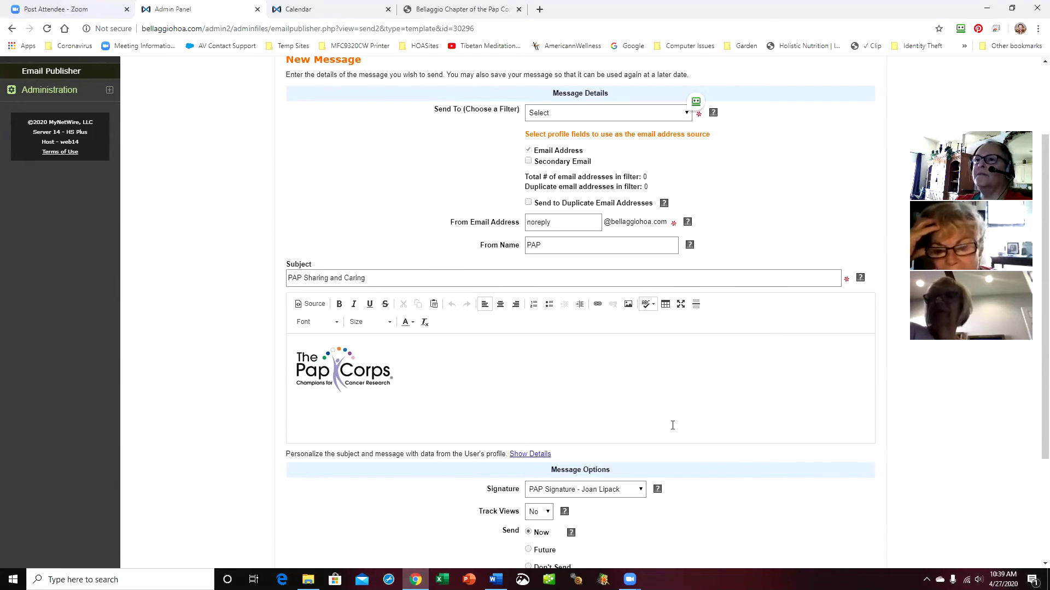
scroll(671, 426, up, 2)
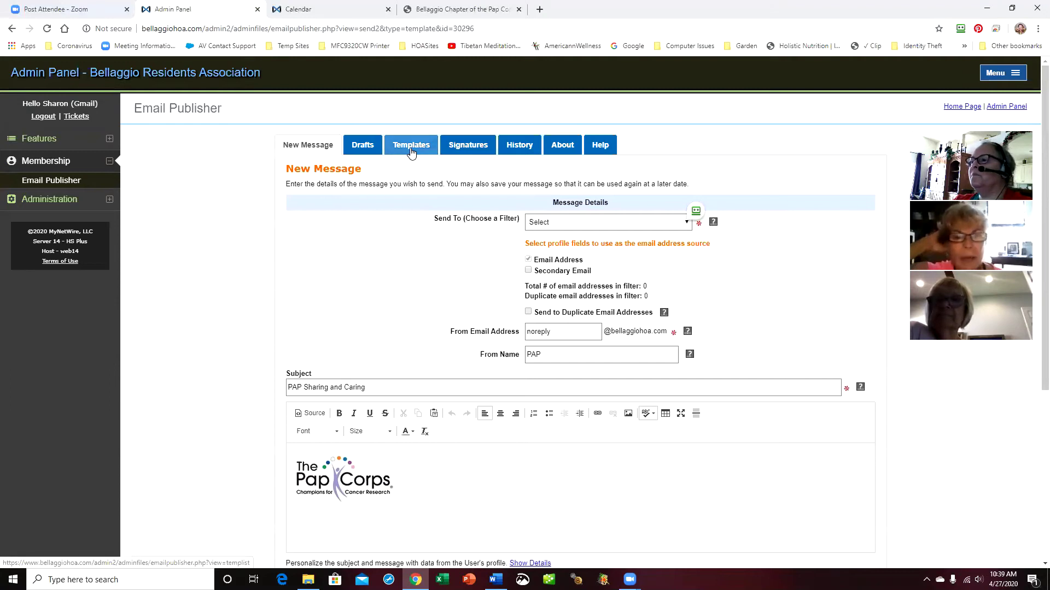
scroll(779, 341, down, 2)
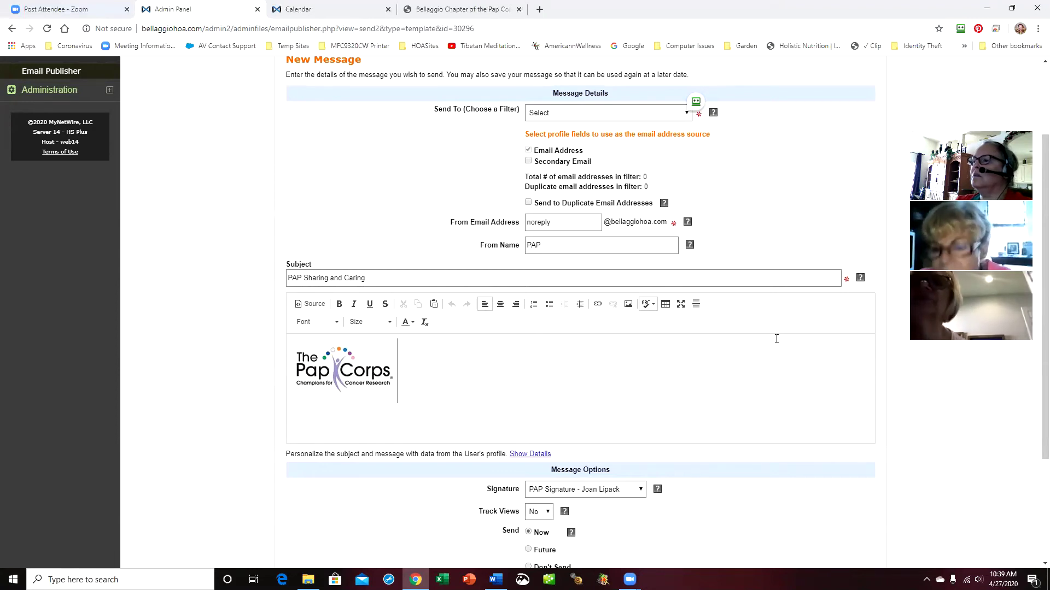
scroll(711, 331, up, 2)
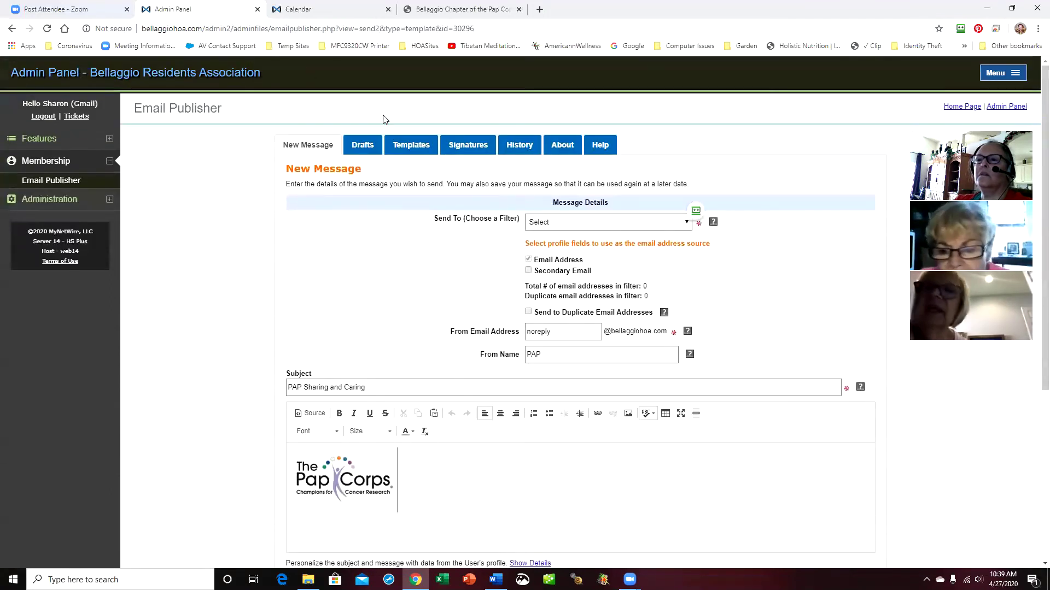
Retitle the PAP Sharing and Caring Template replacing 'death' with 'passing', and save it
click(411, 146)
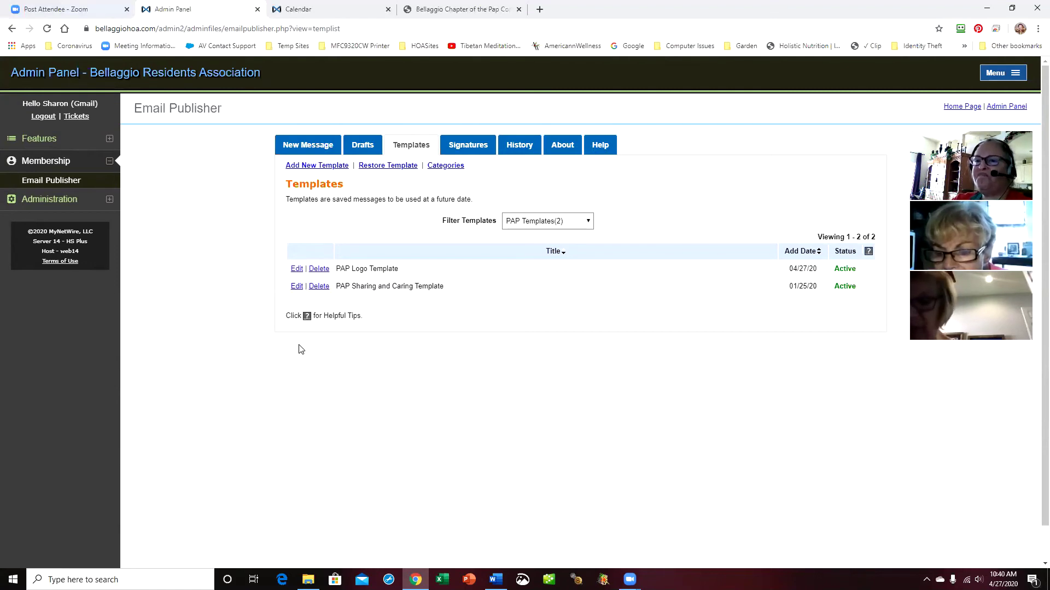
click(297, 287)
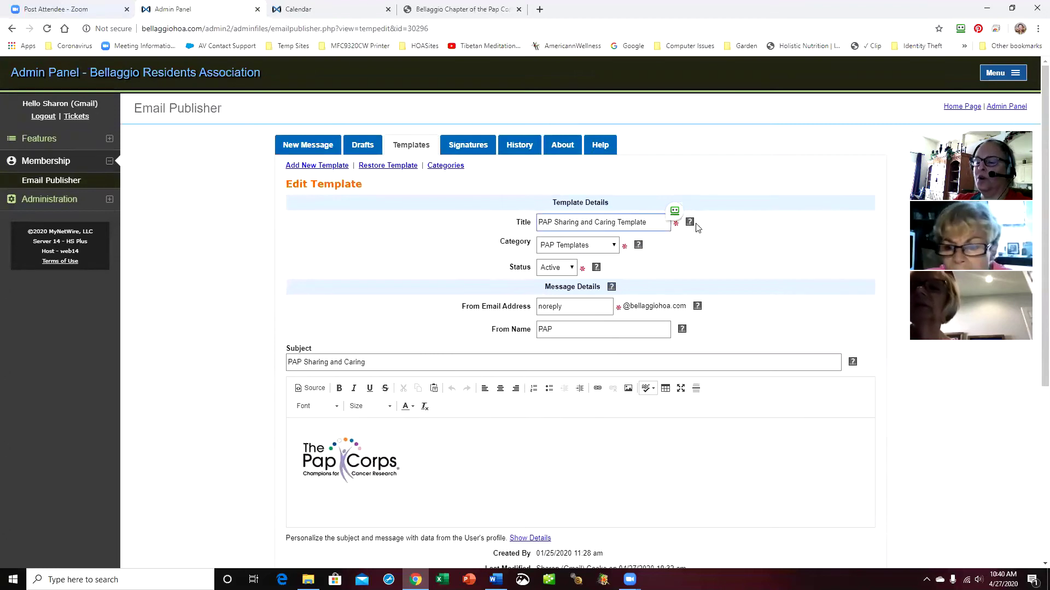
text((death)
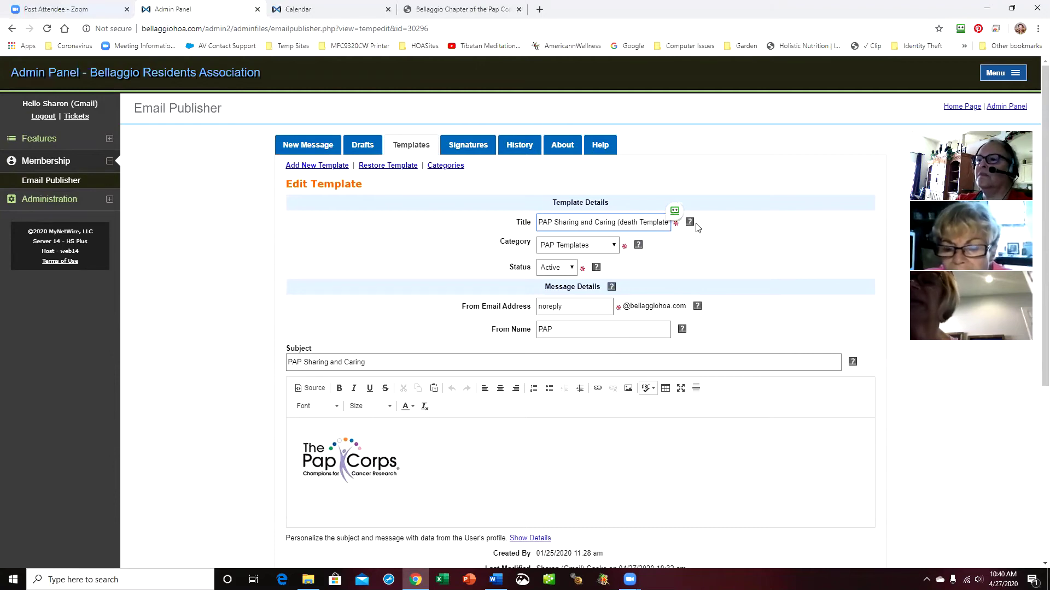
key(BackSpace)
key(BackSpace)
key(BackSpace)
key(BackSpace)
key(BackSpace)
text(passing))
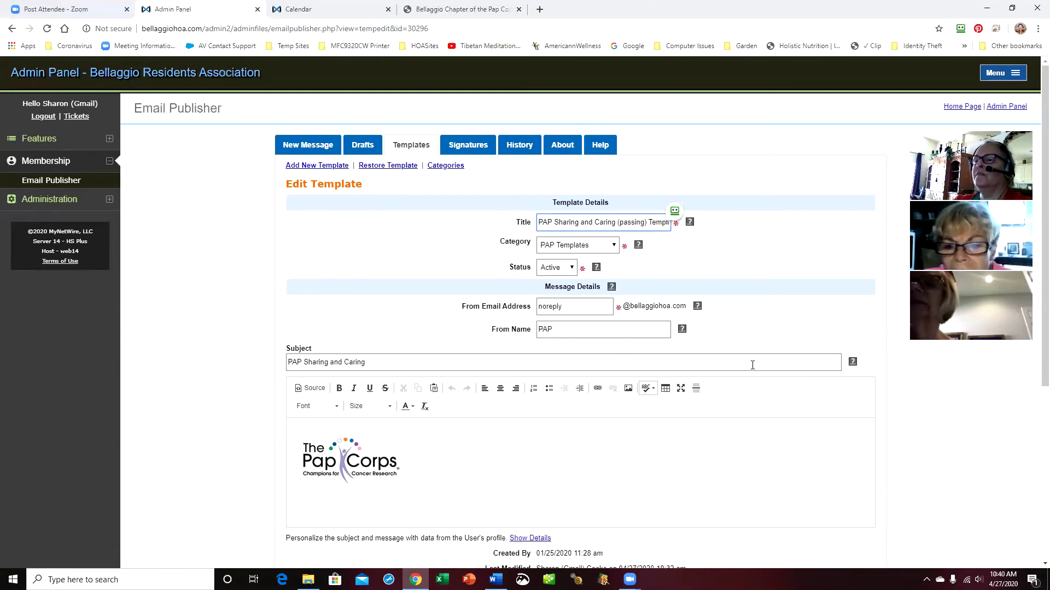
scroll(702, 429, down, 5)
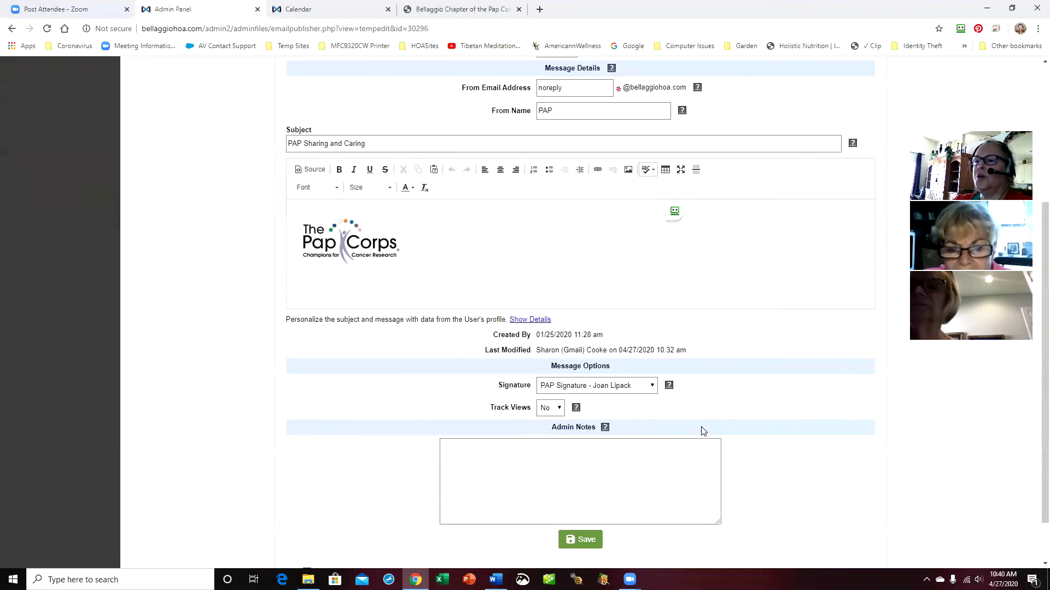
click(581, 489)
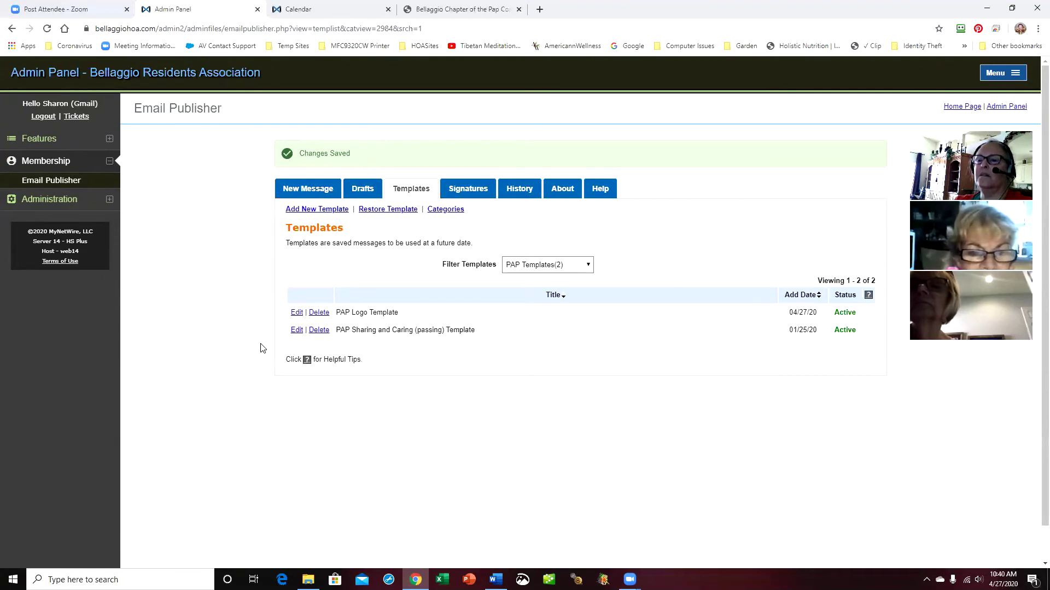
Create a template 'PAP Sharing & Caring (get well) Template' under PAP Templates, From Name PAP
click(312, 210)
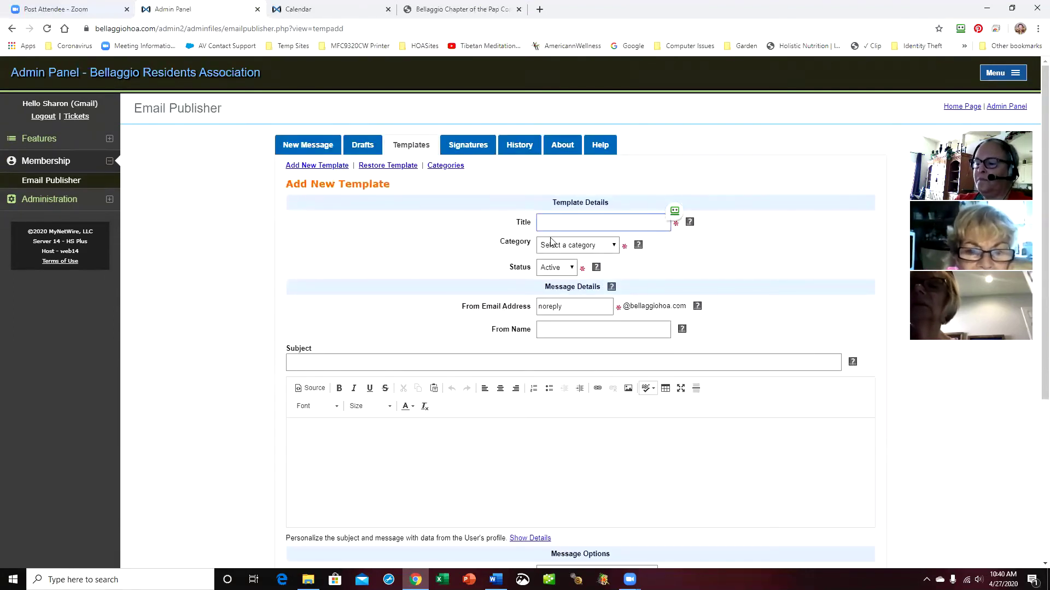
text(PAP Sharing & Caring )
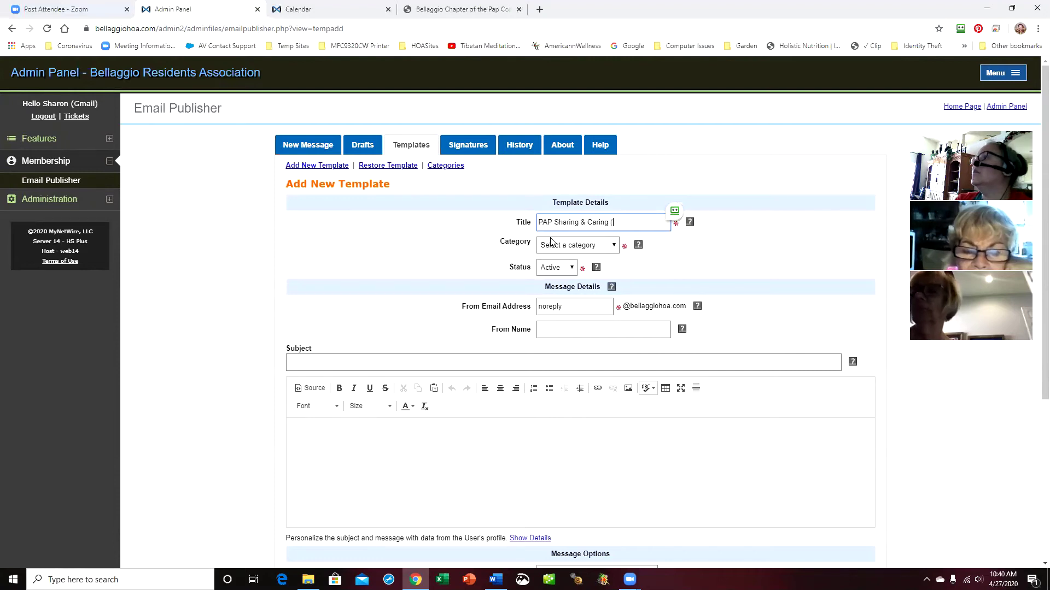
text((get well)
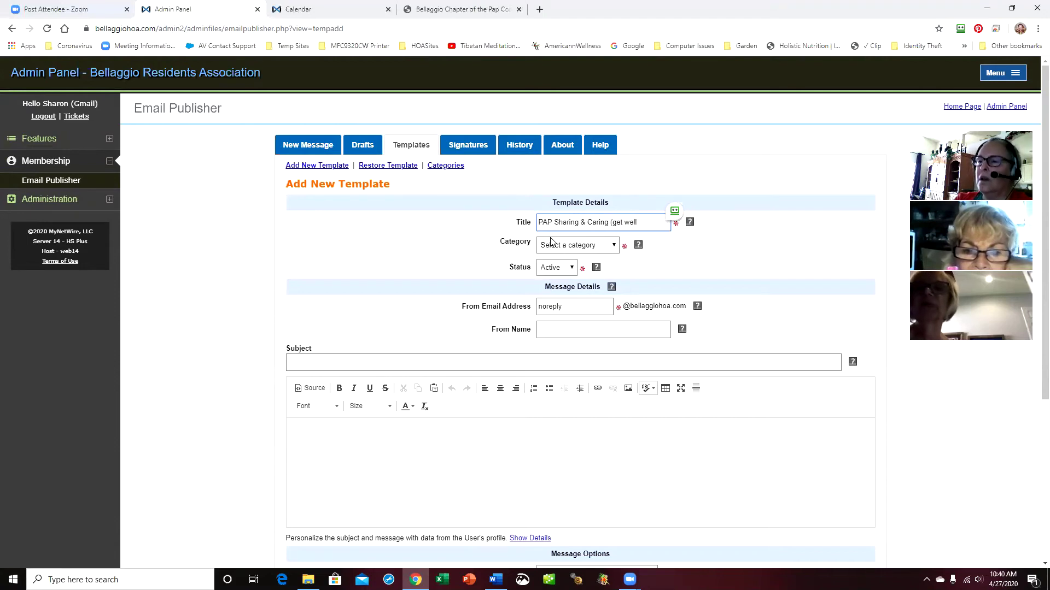
text() Template)
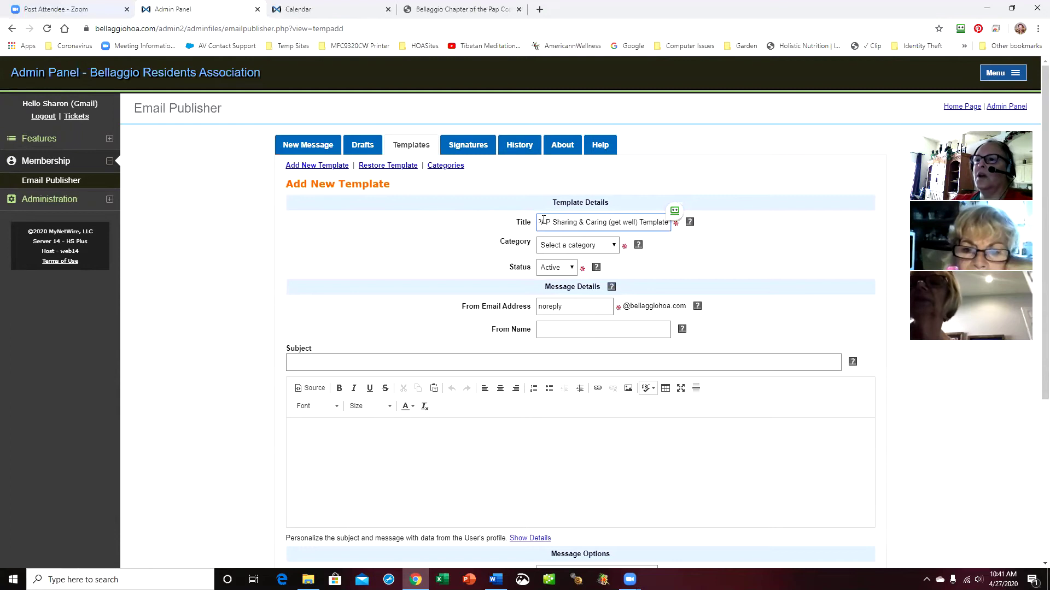
click(616, 247)
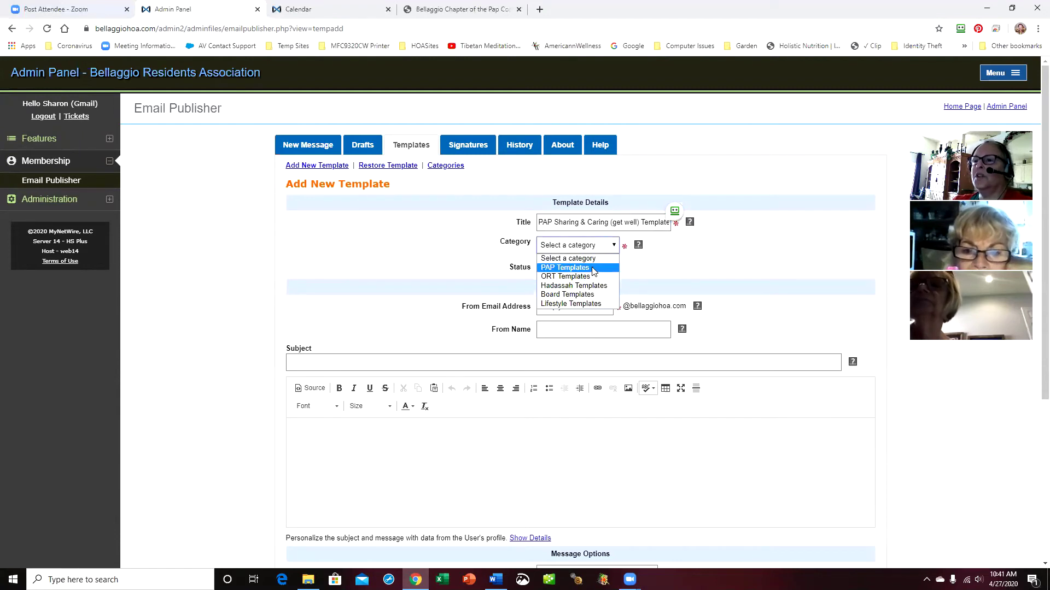
click(565, 268)
click(575, 327)
text(PAP)
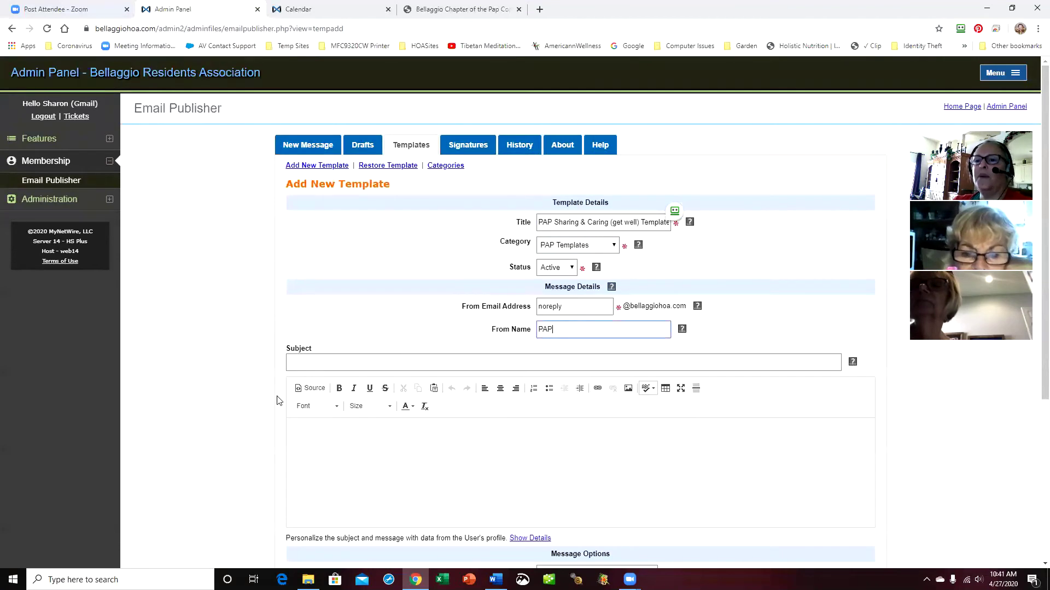
Insert the PapLogoSmall.jpg Pap Corps logo from the site's files into the template body
click(319, 426)
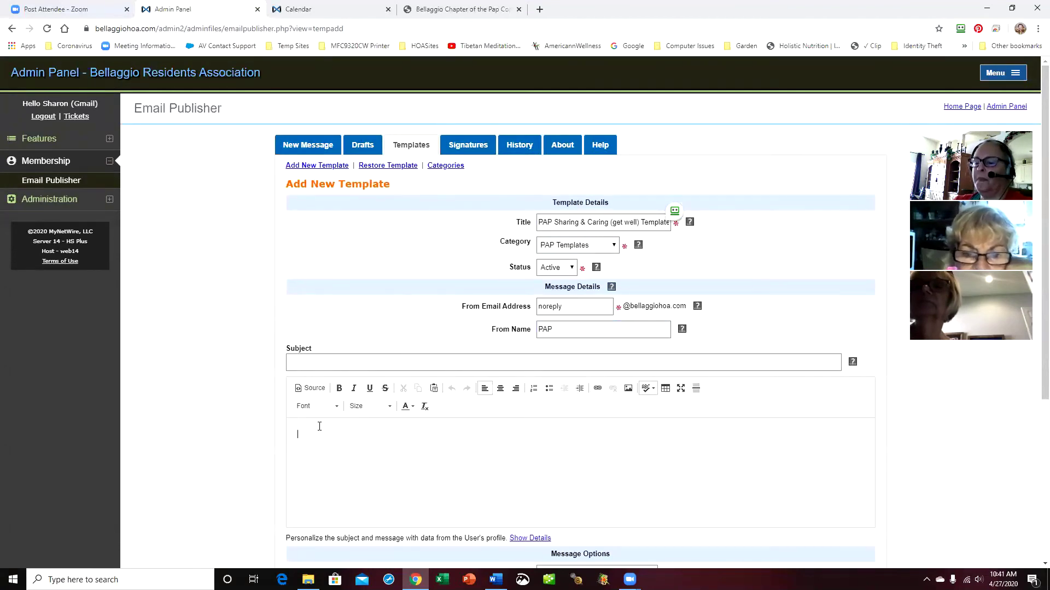
click(629, 389)
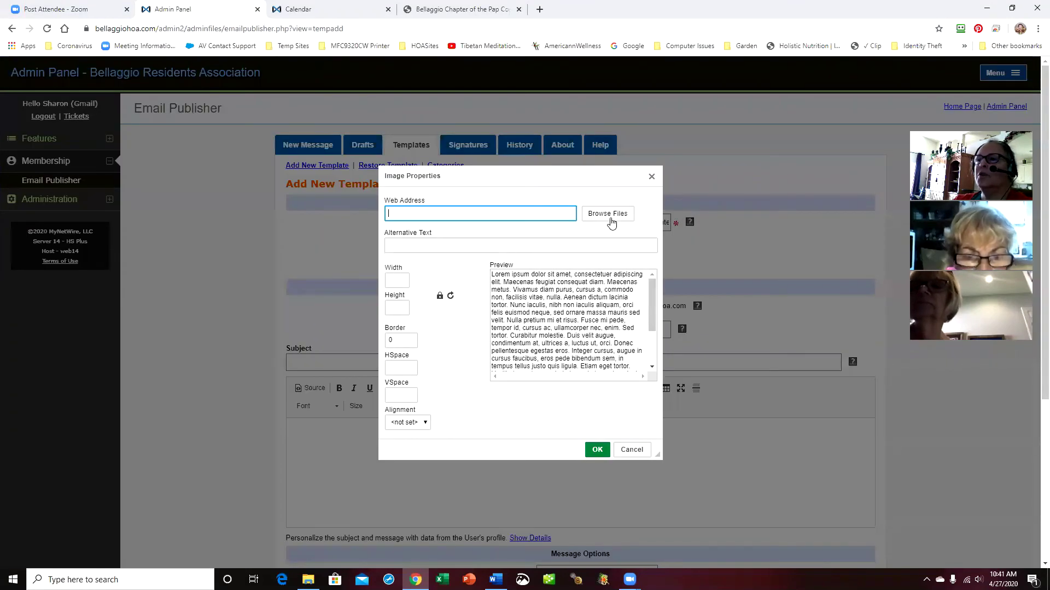
click(610, 219)
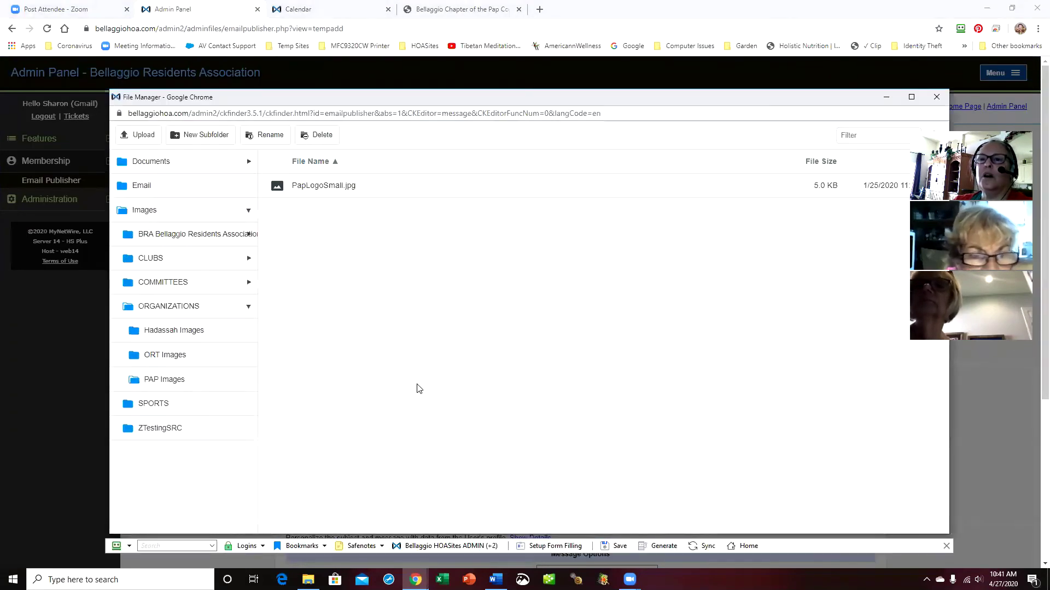
click(323, 192)
double_click(323, 191)
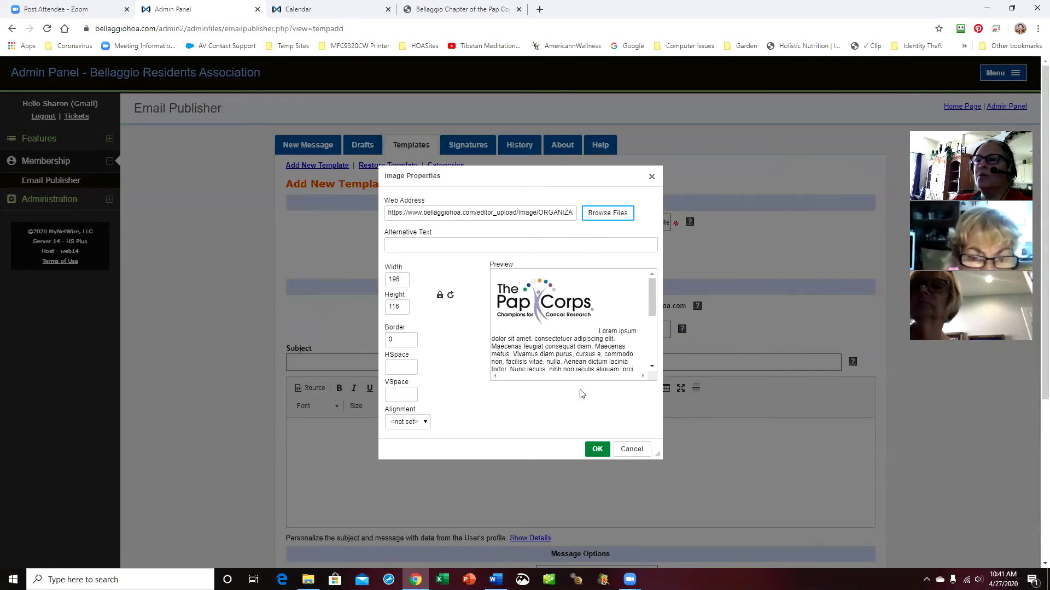
click(597, 452)
Attach the PAP signature and save the new get well template
scroll(476, 427, down, 1)
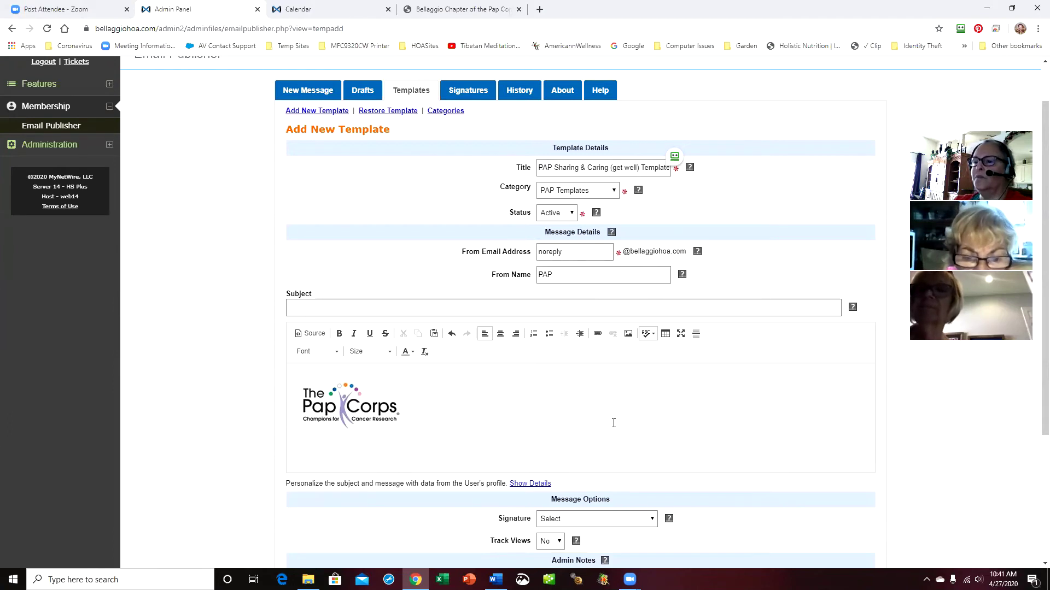
click(651, 519)
click(613, 497)
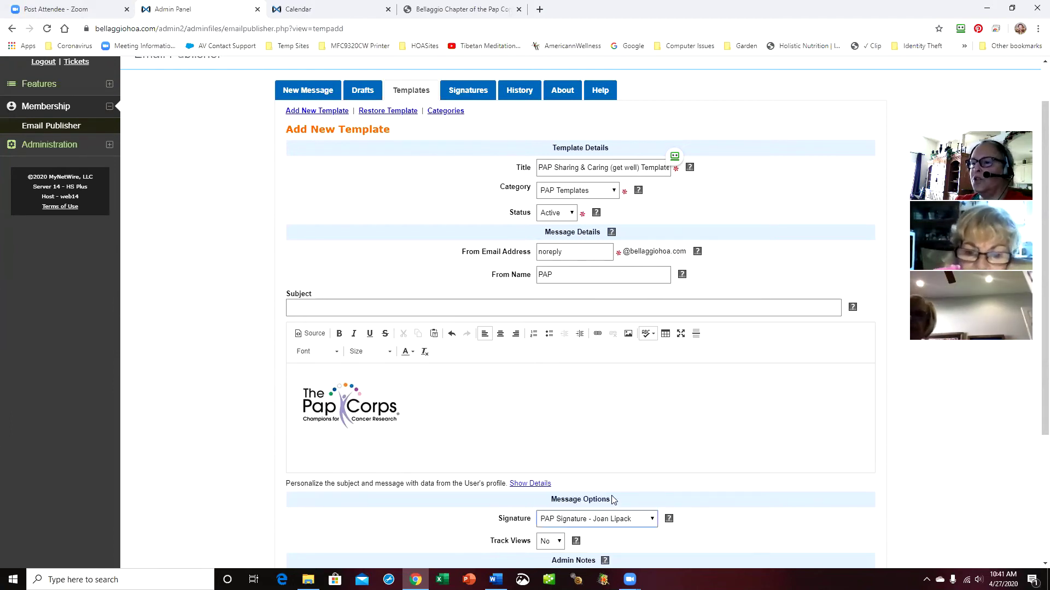
scroll(692, 442, down, 3)
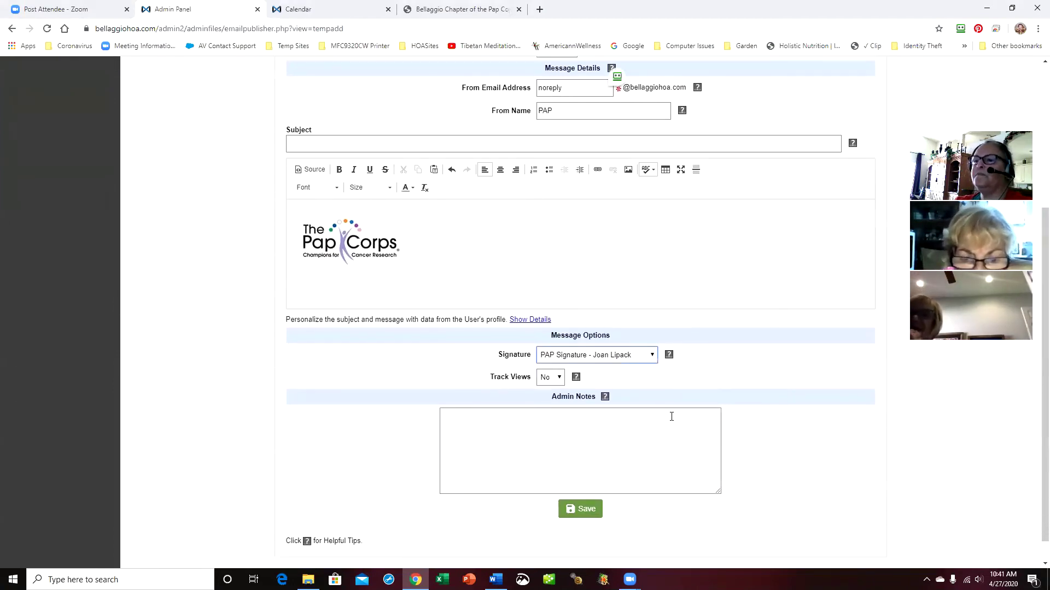
click(594, 510)
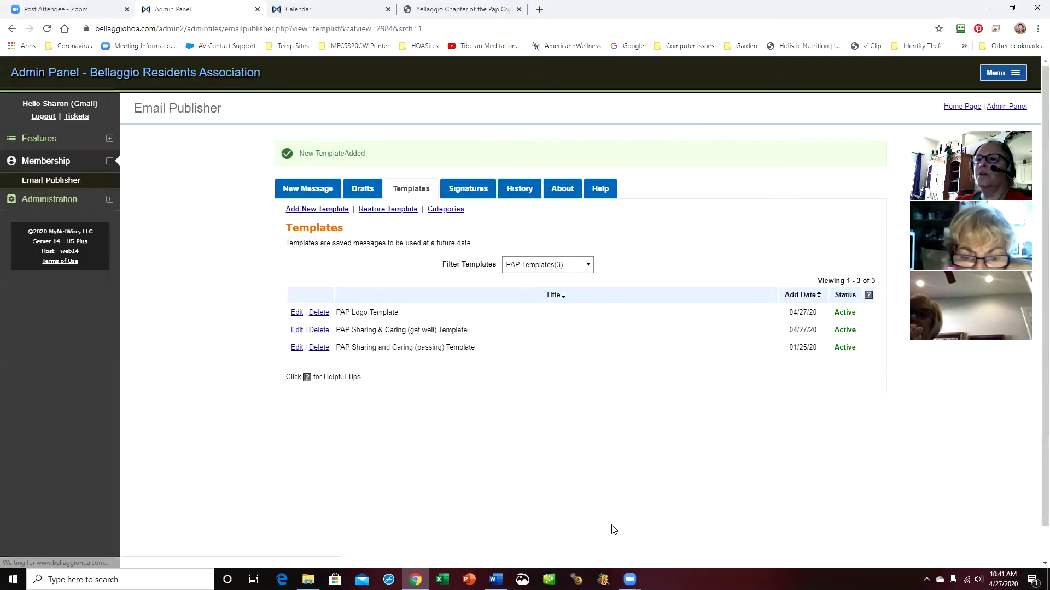
Start a new message loaded from the PAP Sharing and Caring (passing) Template in PAP Templates
click(306, 189)
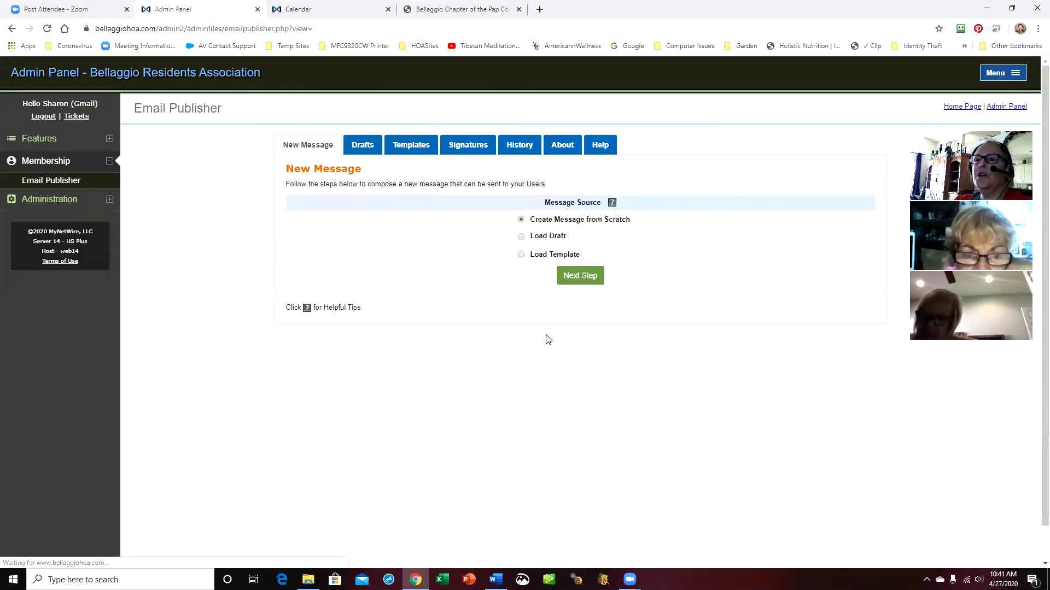
click(521, 255)
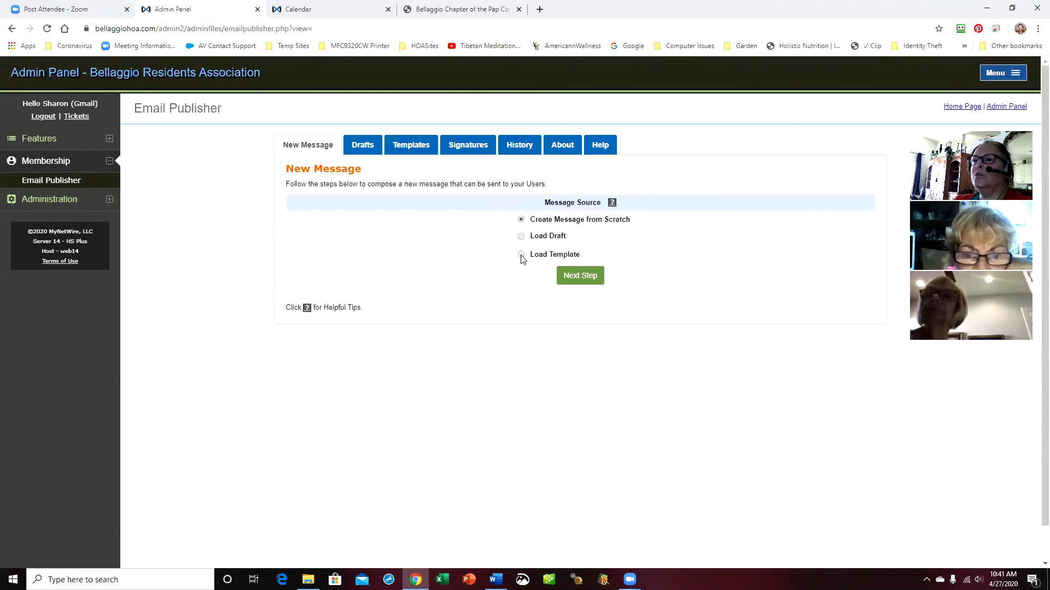
click(614, 273)
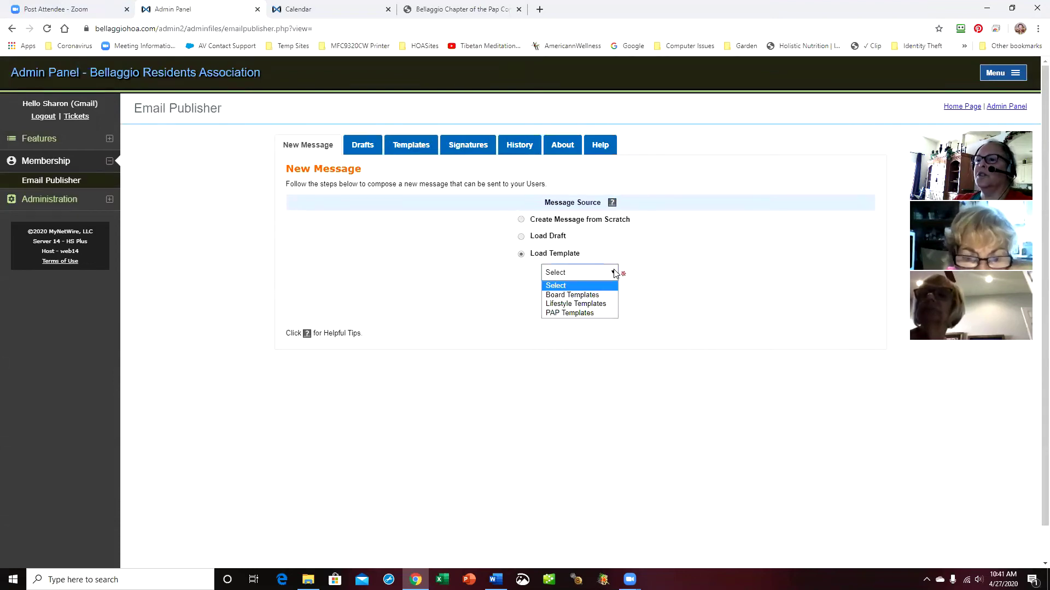
click(604, 313)
click(705, 293)
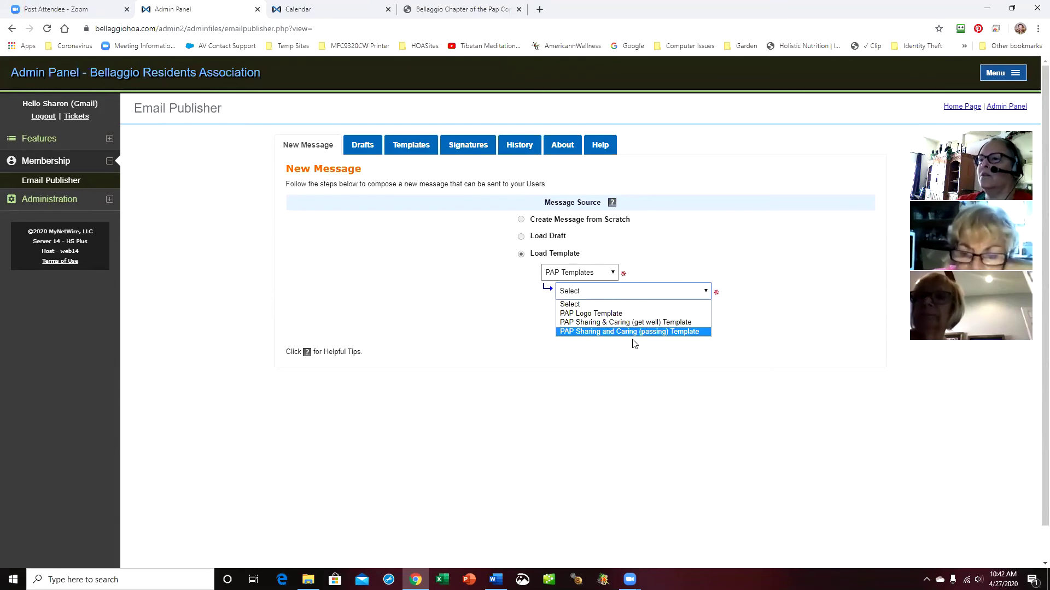
click(636, 333)
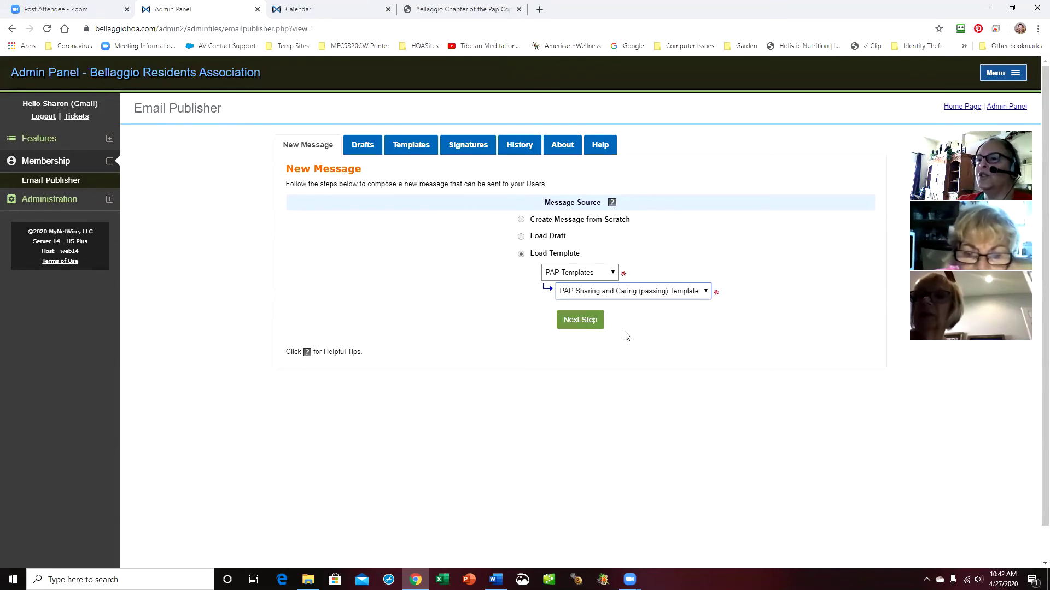
click(585, 329)
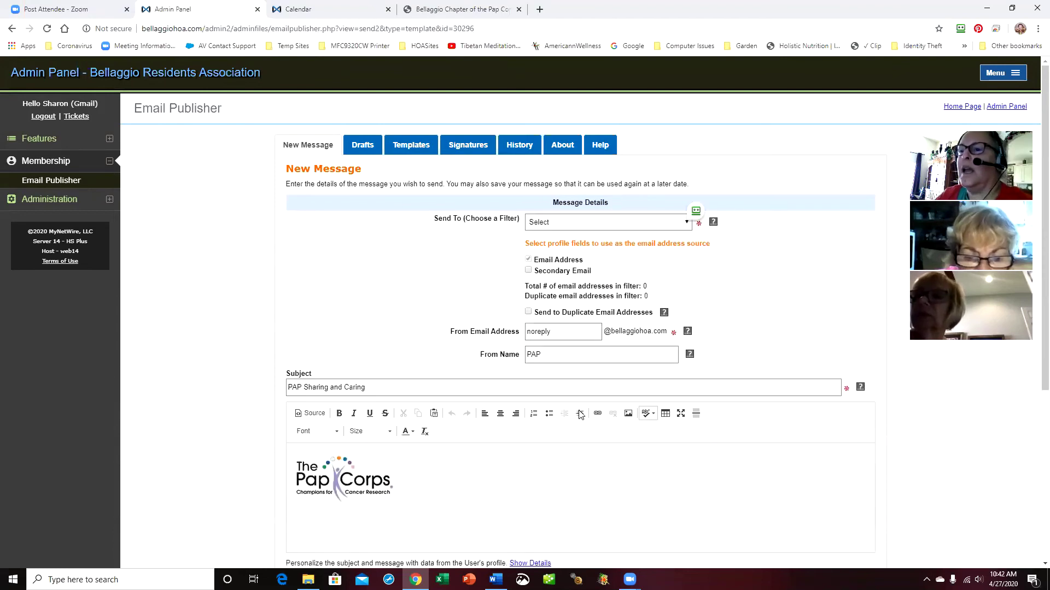
scroll(609, 450, down, 3)
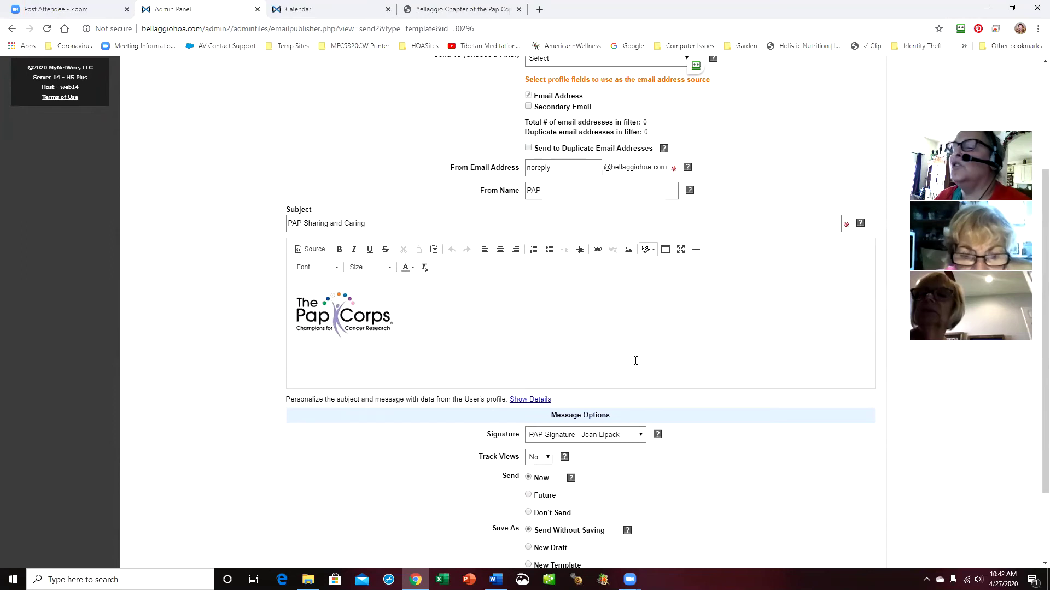
scroll(722, 359, down, 2)
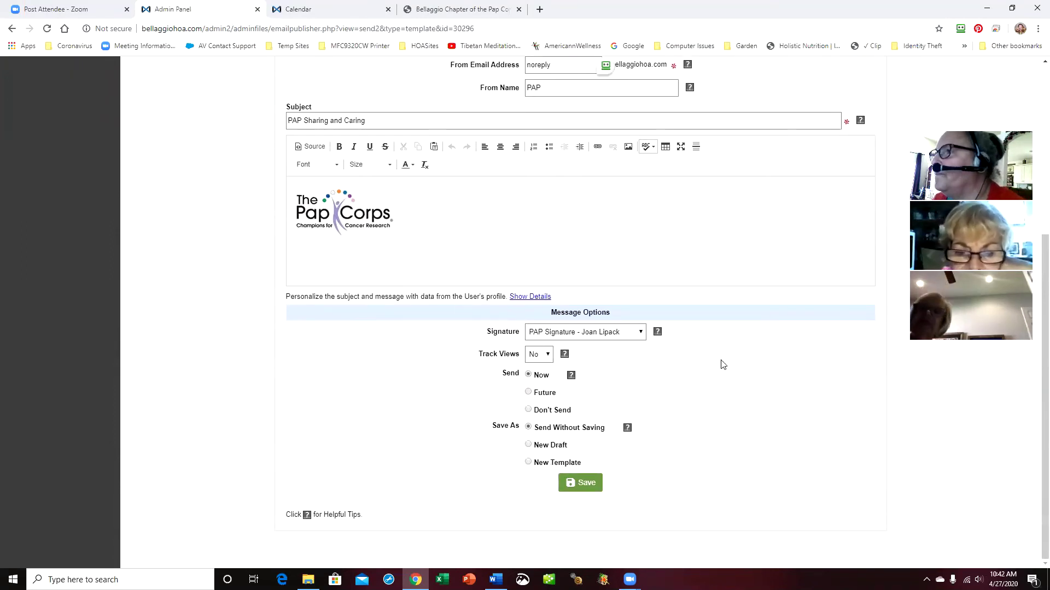
scroll(722, 365, up, 4)
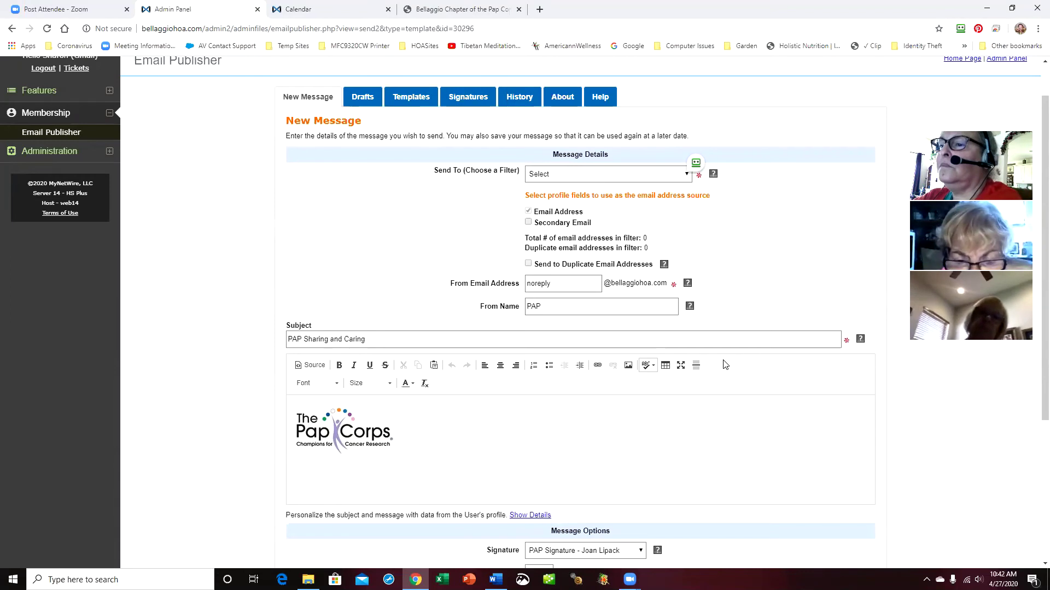
scroll(689, 411, down, 4)
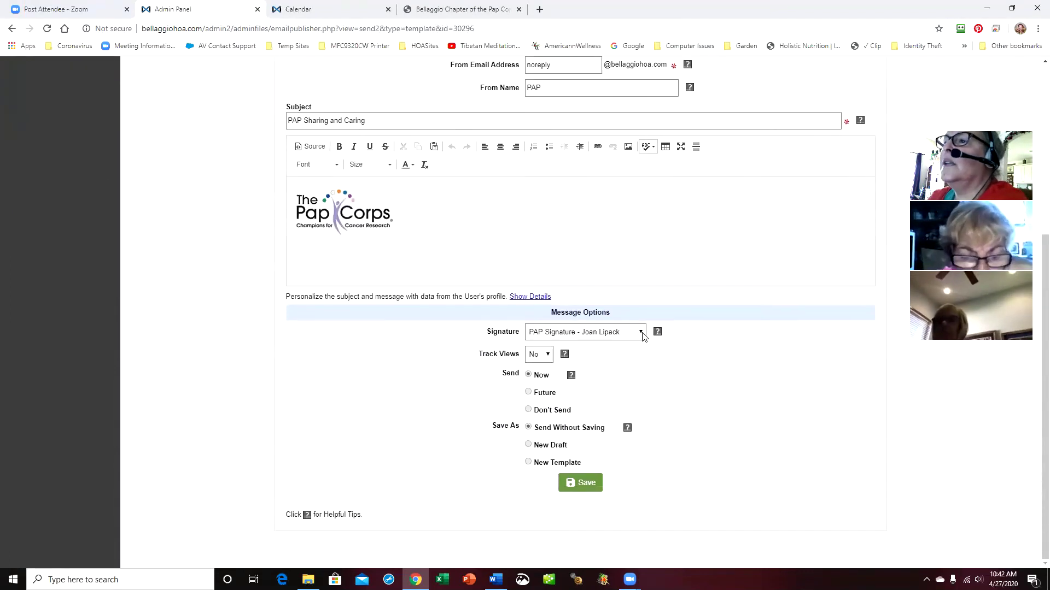
click(641, 333)
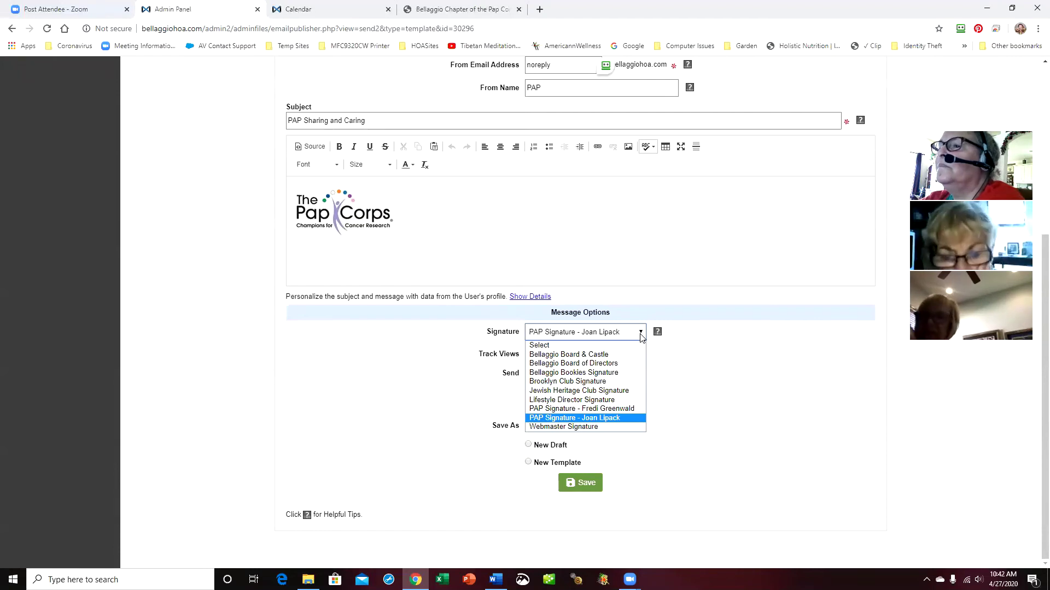
click(600, 234)
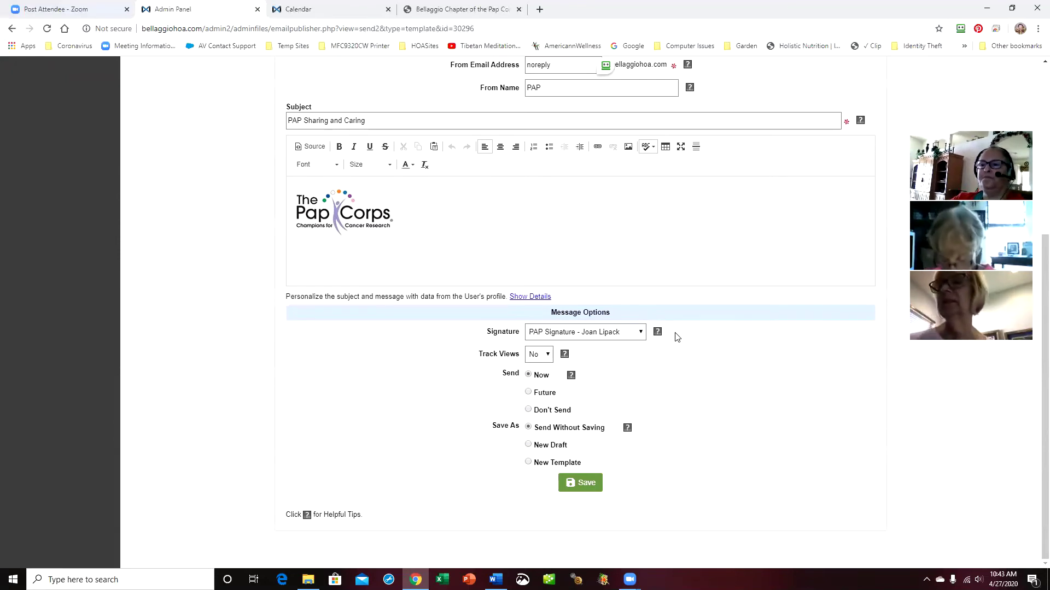
scroll(725, 365, up, 4)
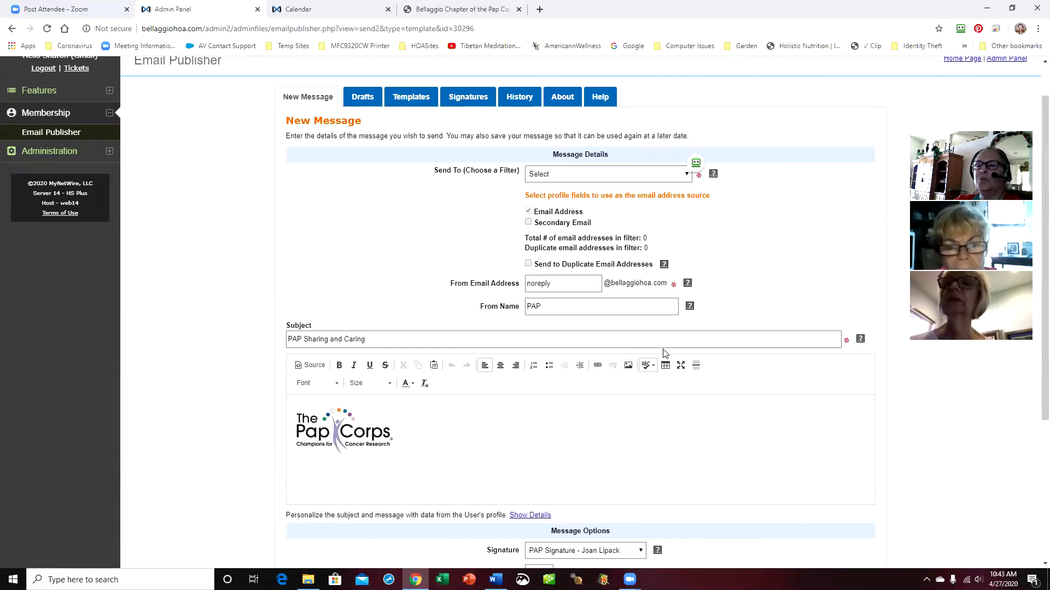
Build a fresh message from PAP Templates' 'PAP Sharing and Caring (passing) Template'
click(308, 101)
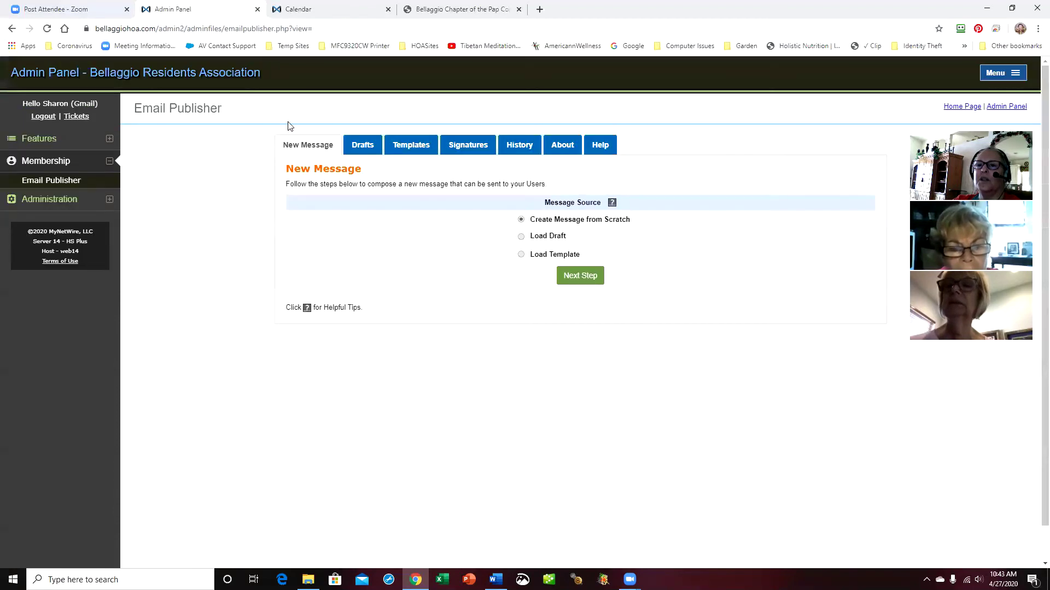
click(520, 255)
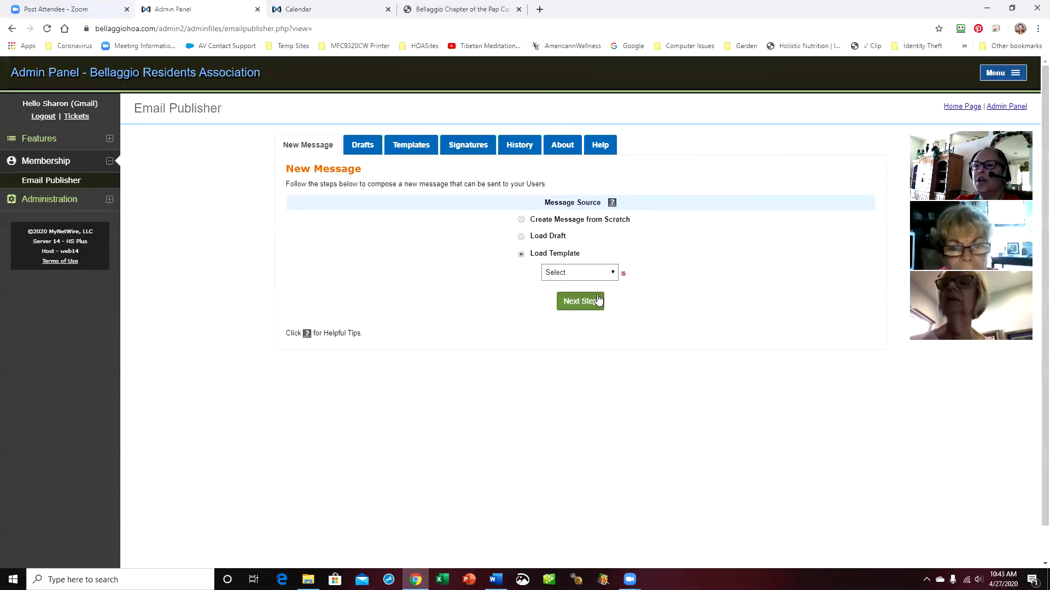
click(614, 273)
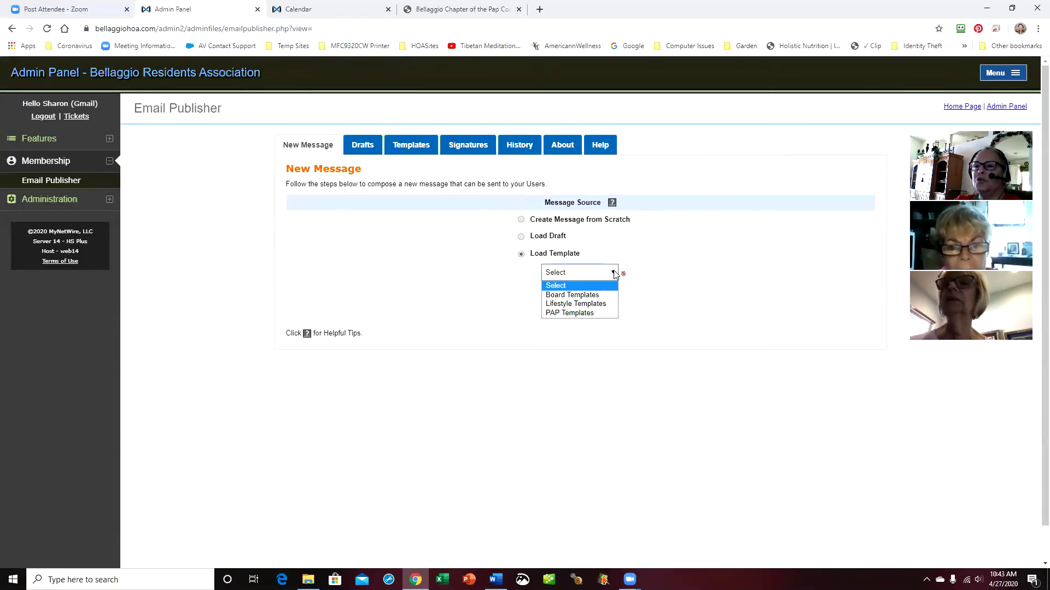
click(600, 313)
click(706, 294)
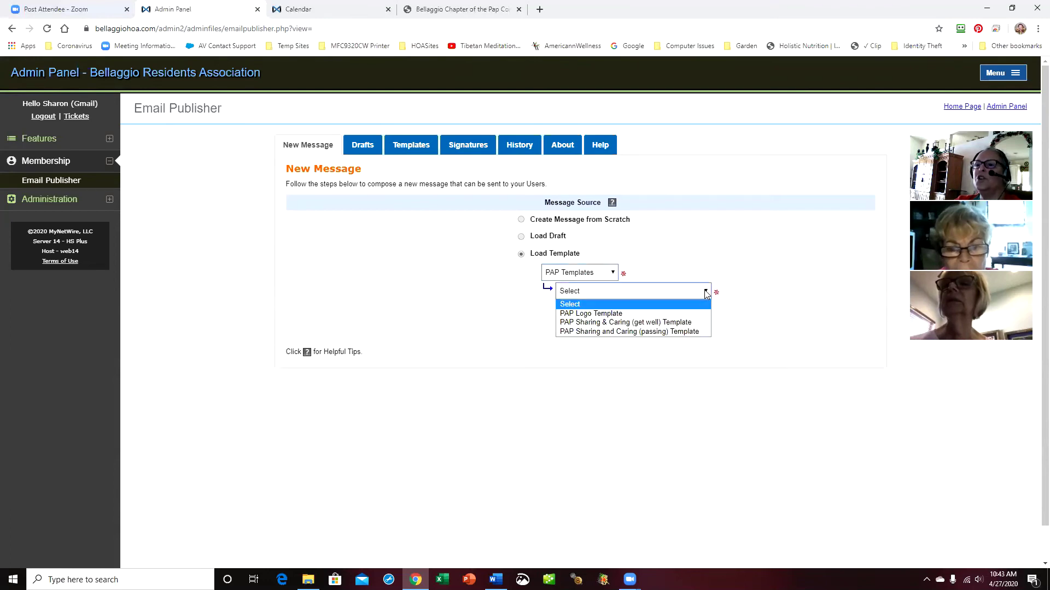
click(694, 332)
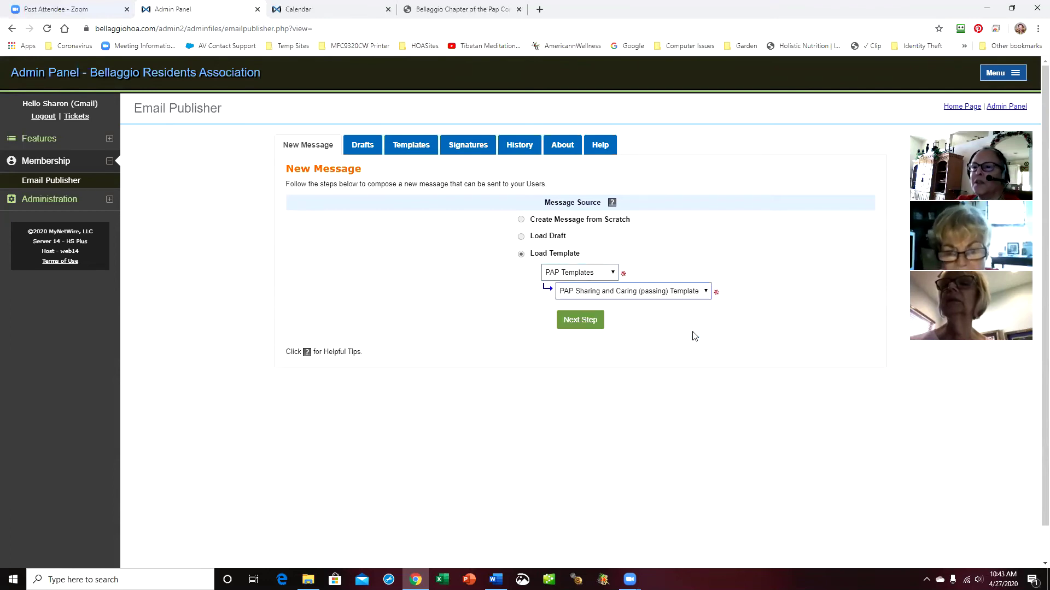
click(581, 321)
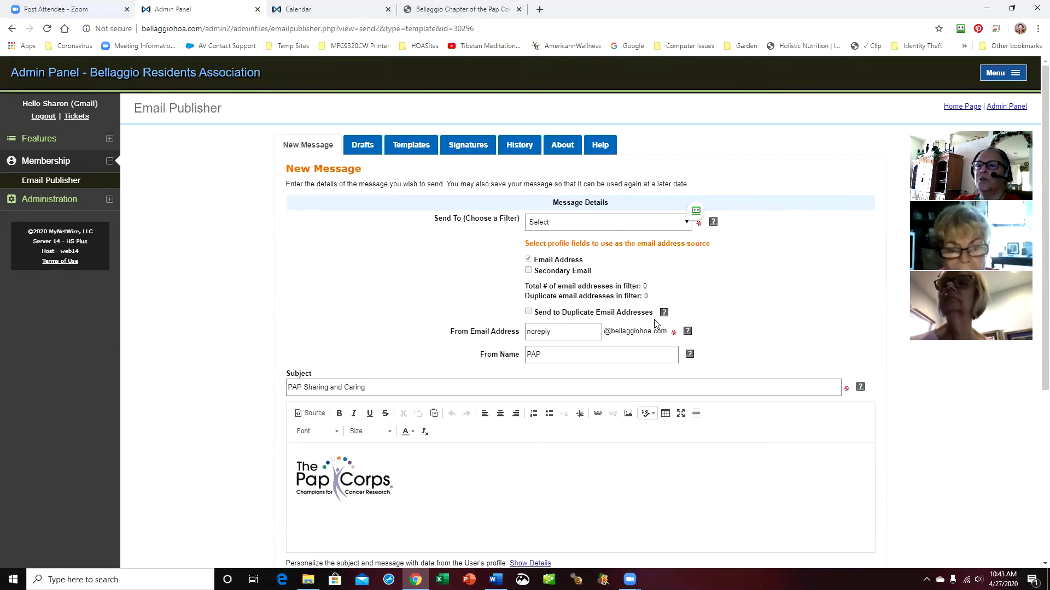
Send to Organization-PAP Cancer Research, including Secondary Email addresses (710 recipients)
click(685, 229)
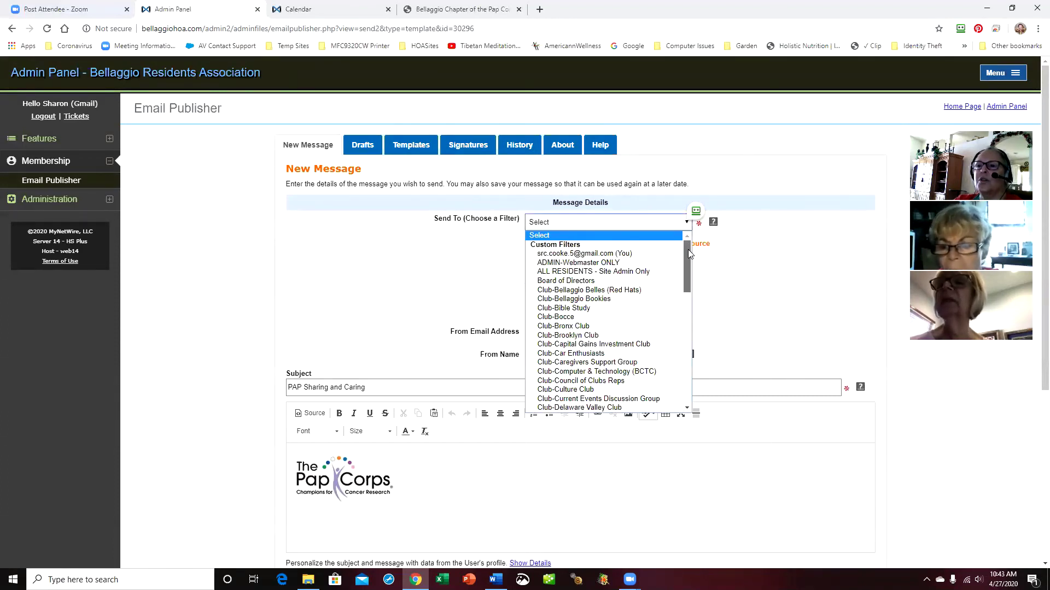
drag(687, 249, 684, 324)
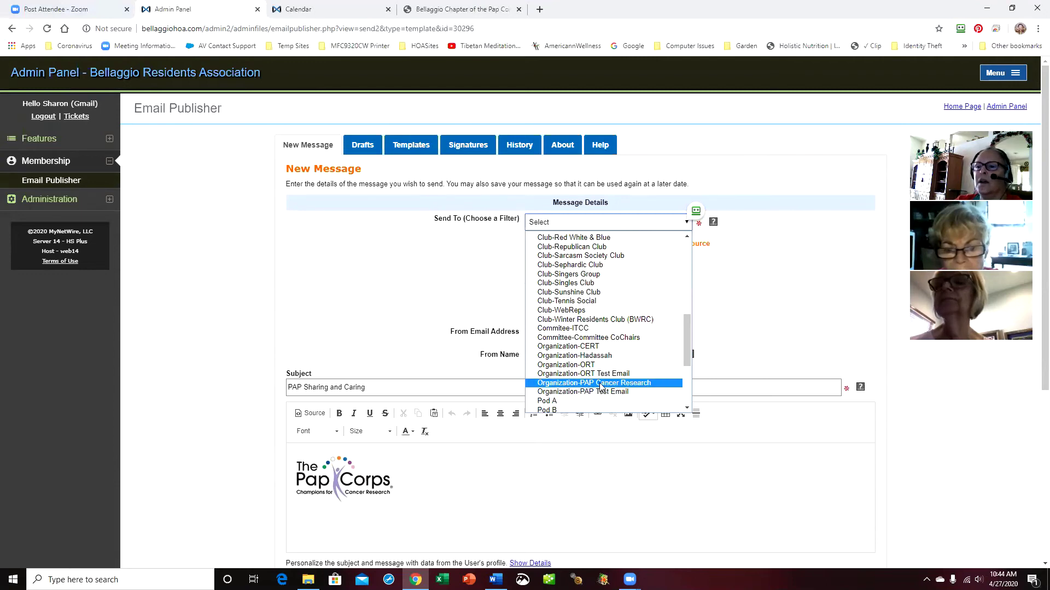
click(601, 384)
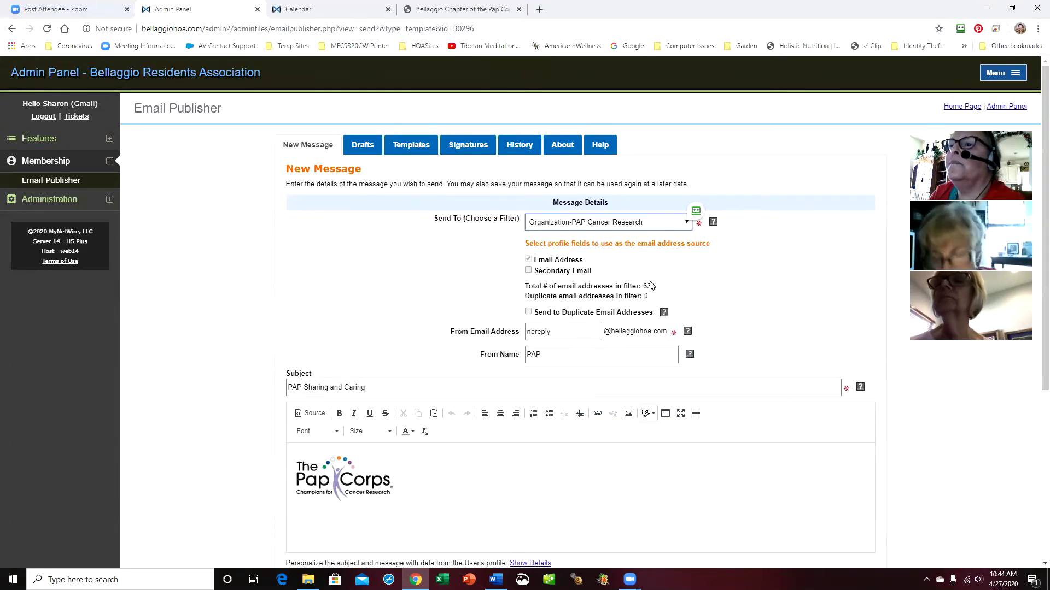
click(528, 271)
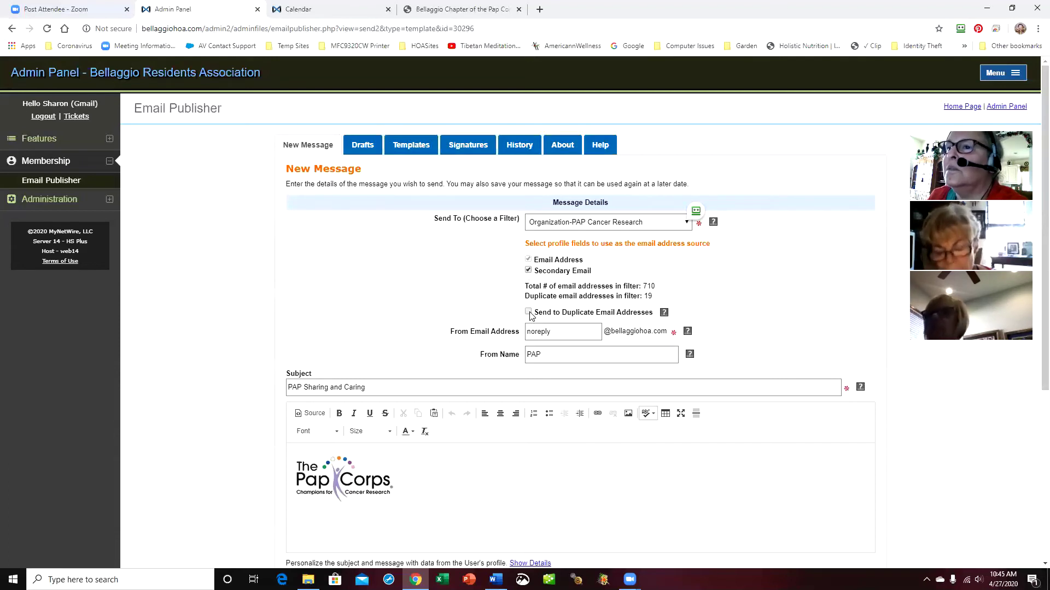
click(587, 356)
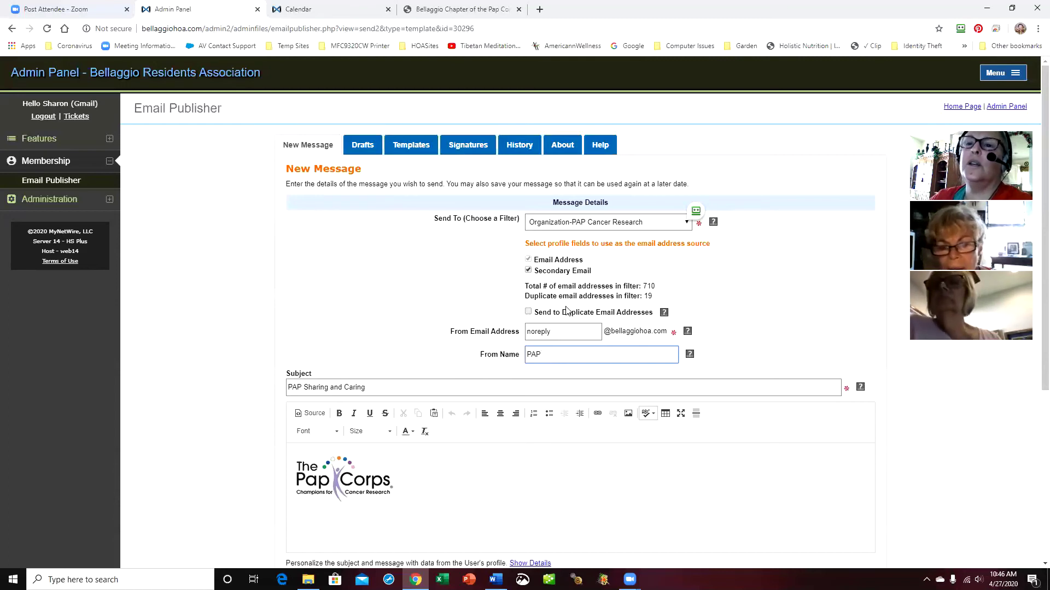
Start a blank message from scratch and replace its From Name with PAP
click(317, 146)
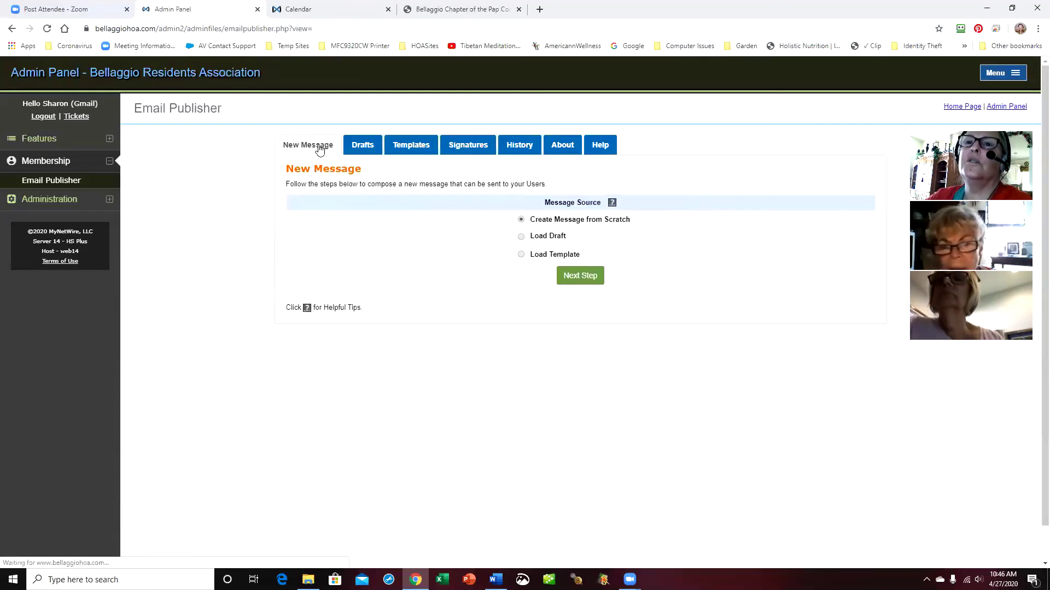
click(601, 278)
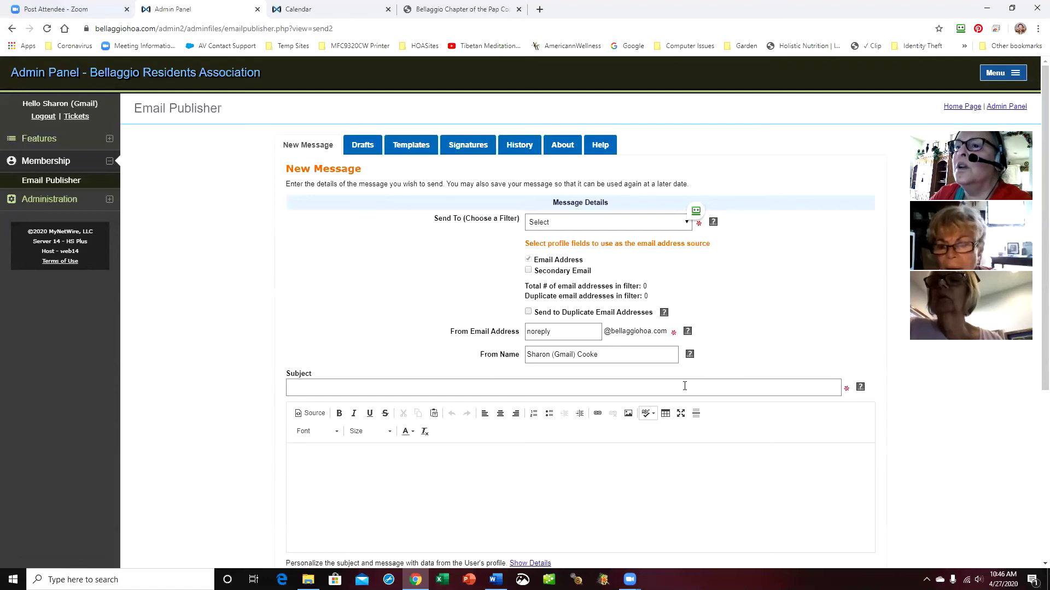
drag(621, 357, 474, 363)
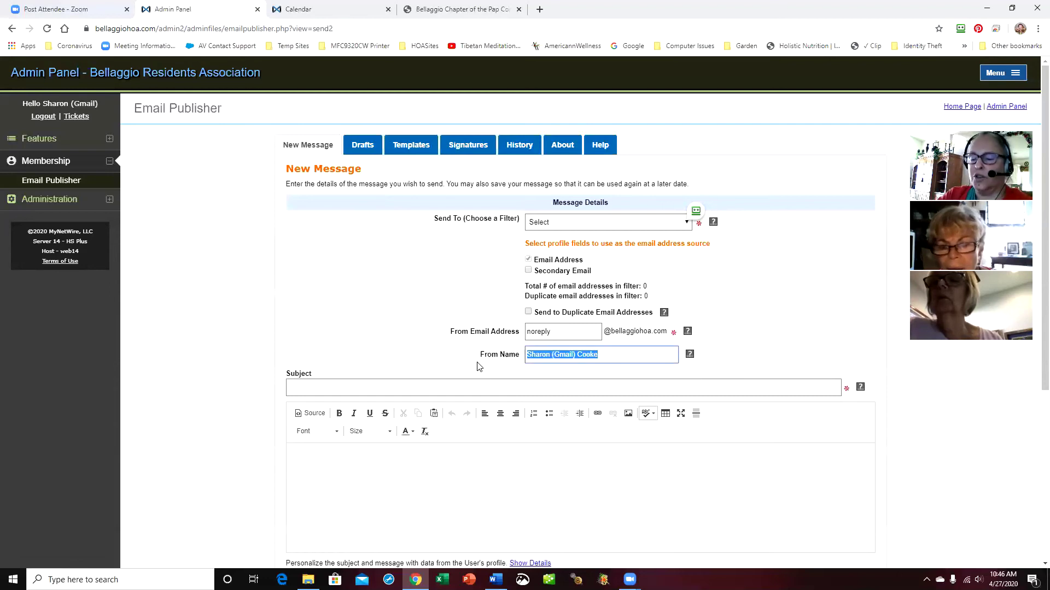
text(PAP)
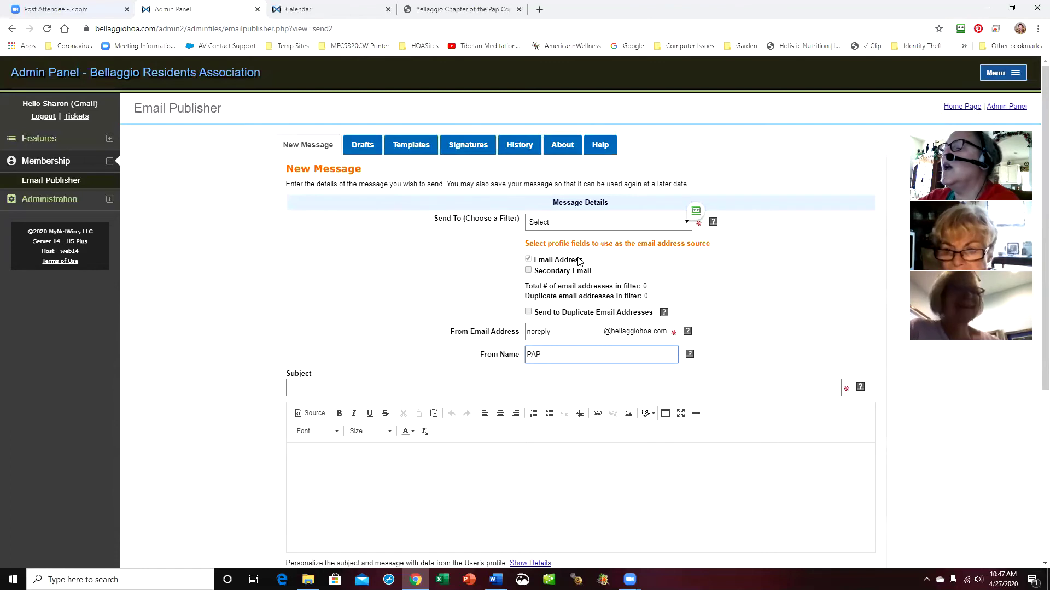
Scroll through the recipient filters, then address the message to the admin's own address
click(687, 225)
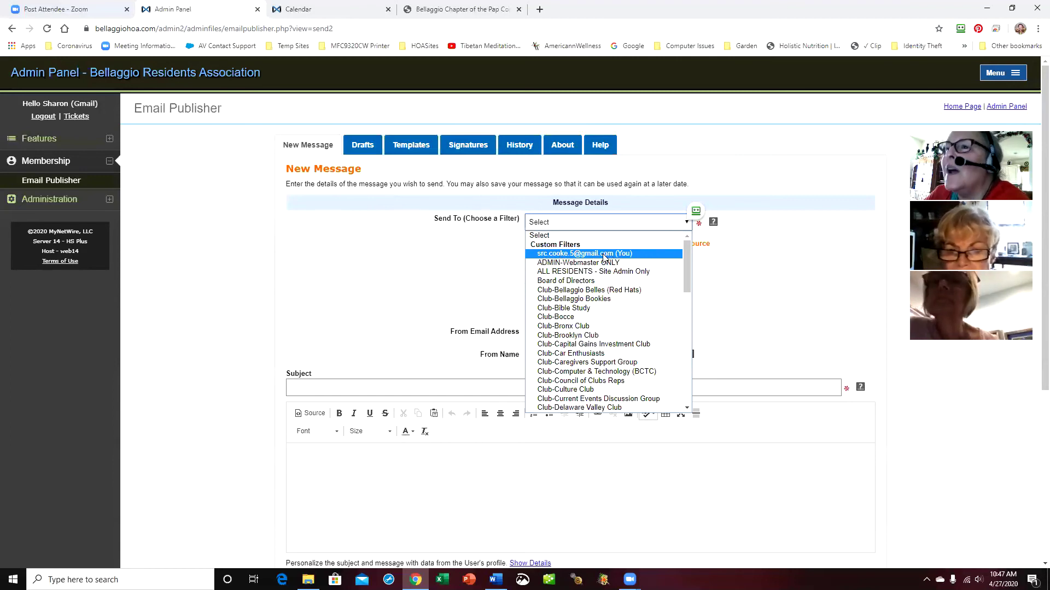
scroll(628, 322, down, 3)
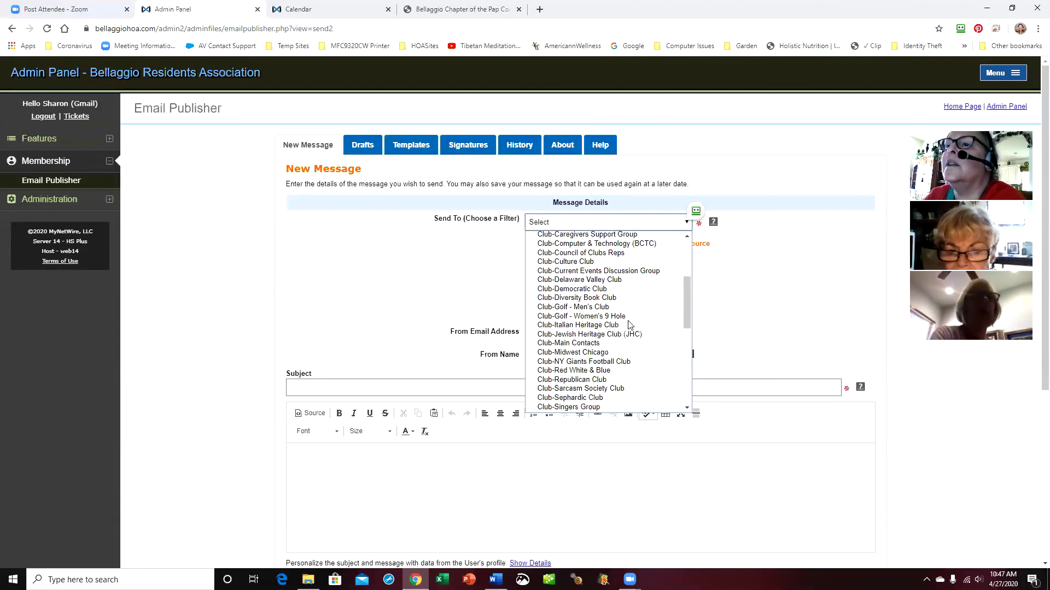
scroll(628, 324, down, 3)
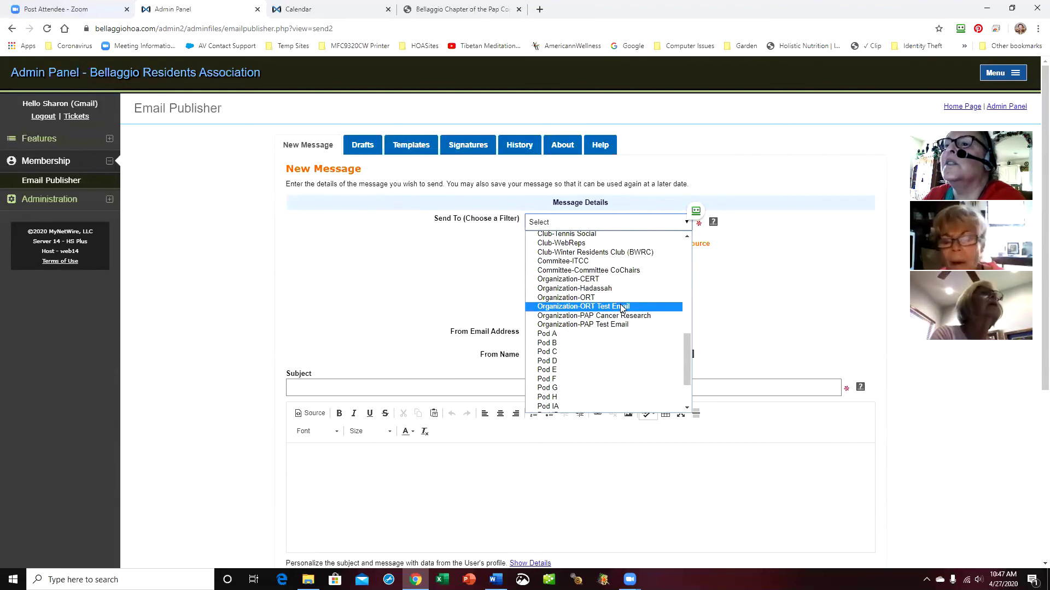
click(763, 316)
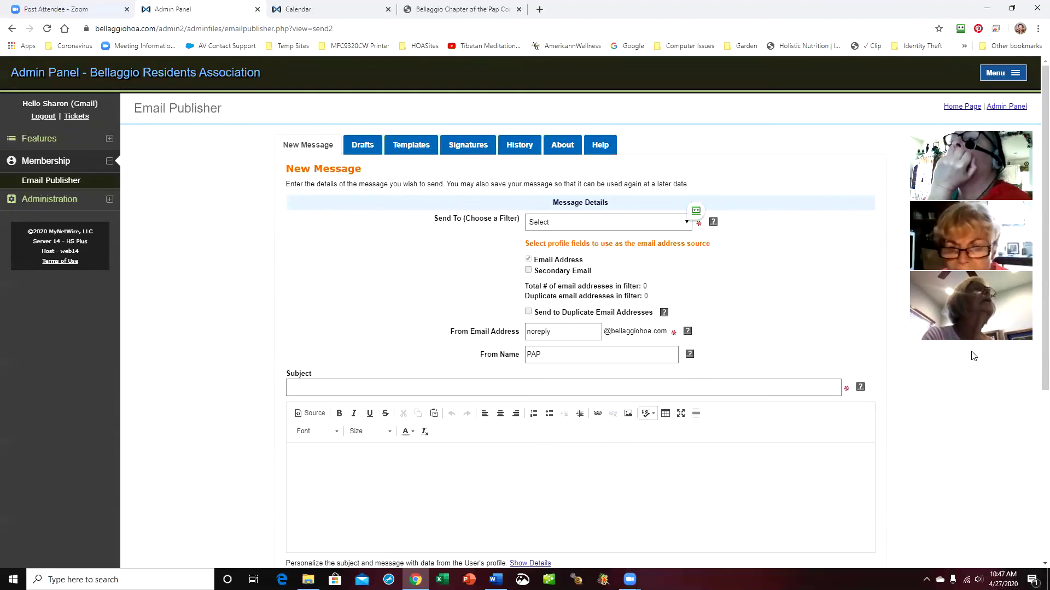
click(688, 224)
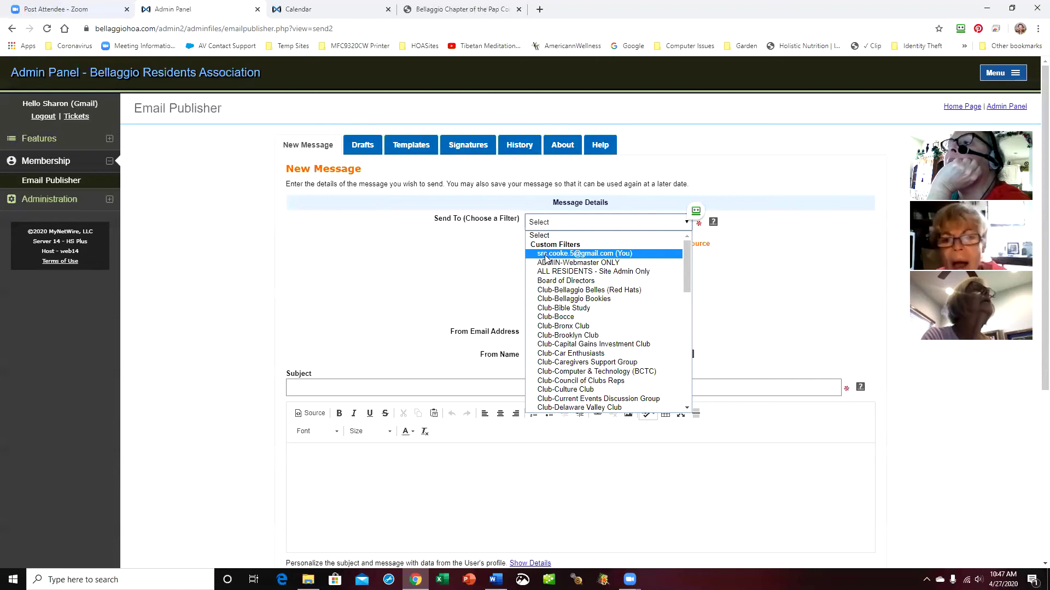
click(545, 256)
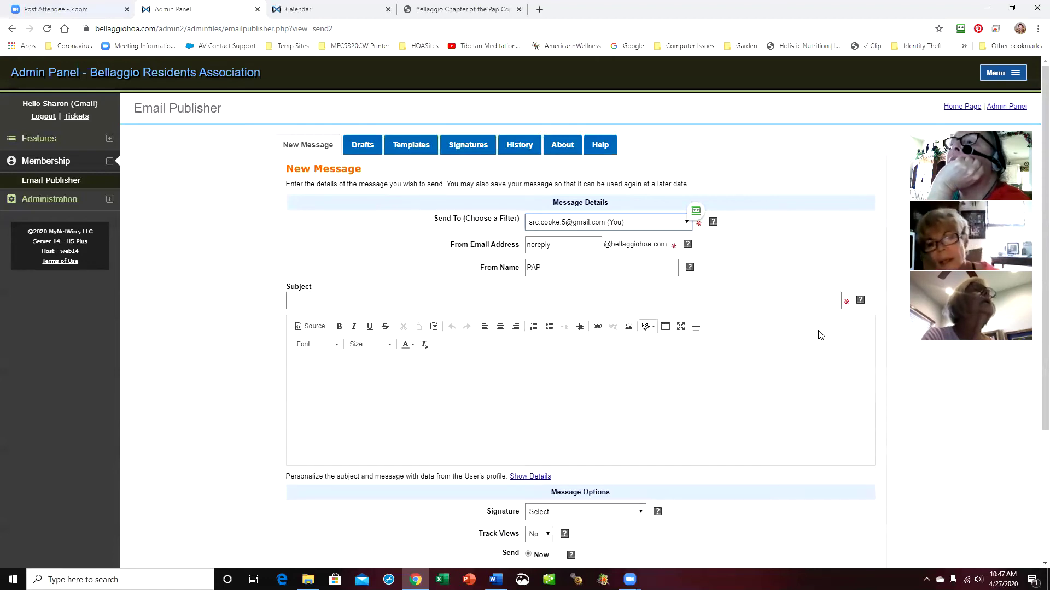
Try Club-Capital Gains Investment Club as recipient, then switch back to the admin's own address
click(686, 223)
click(658, 346)
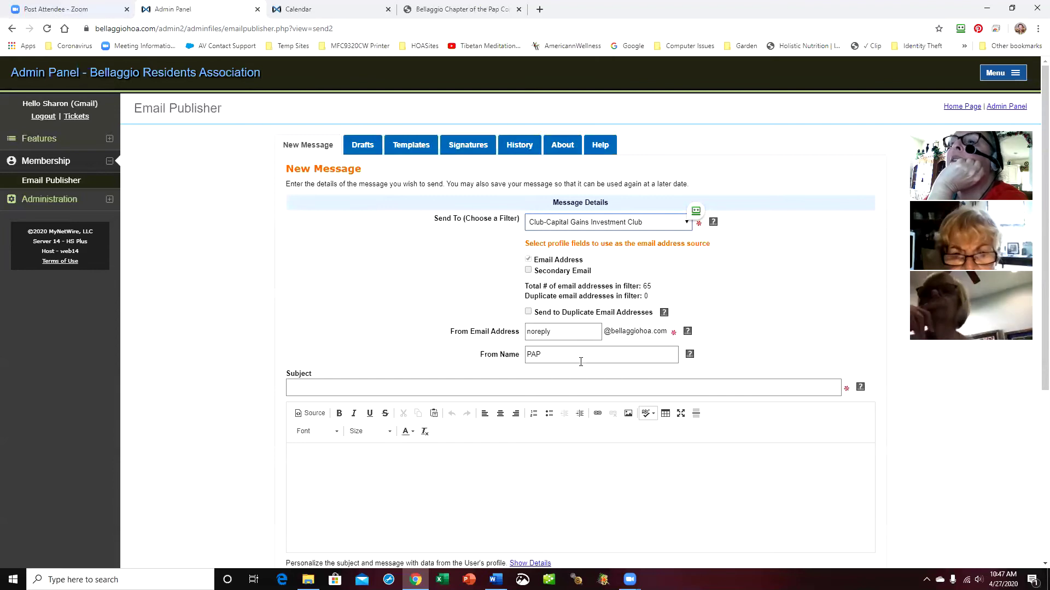
click(687, 223)
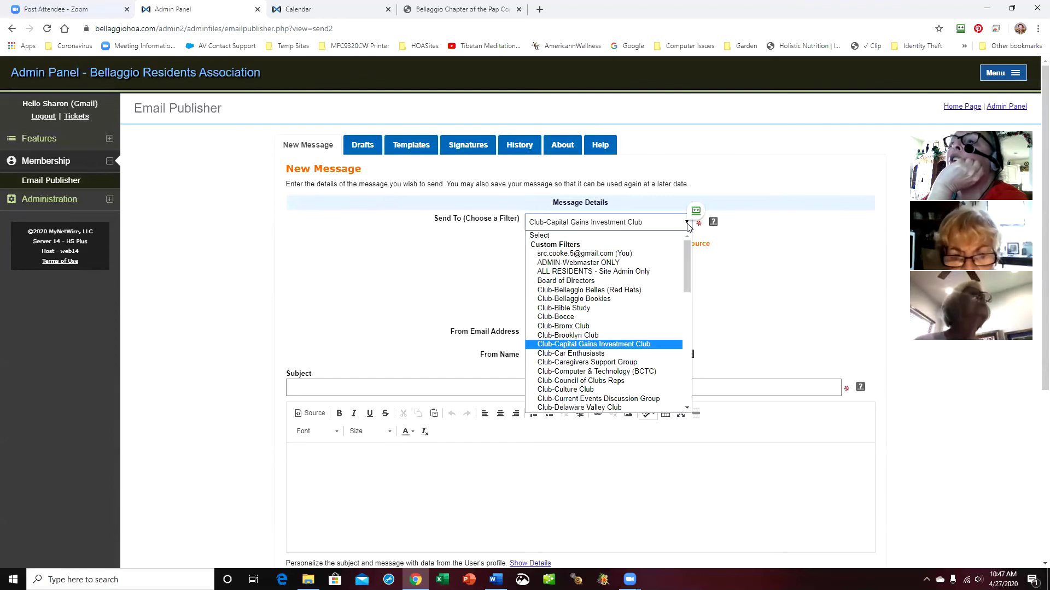
click(634, 255)
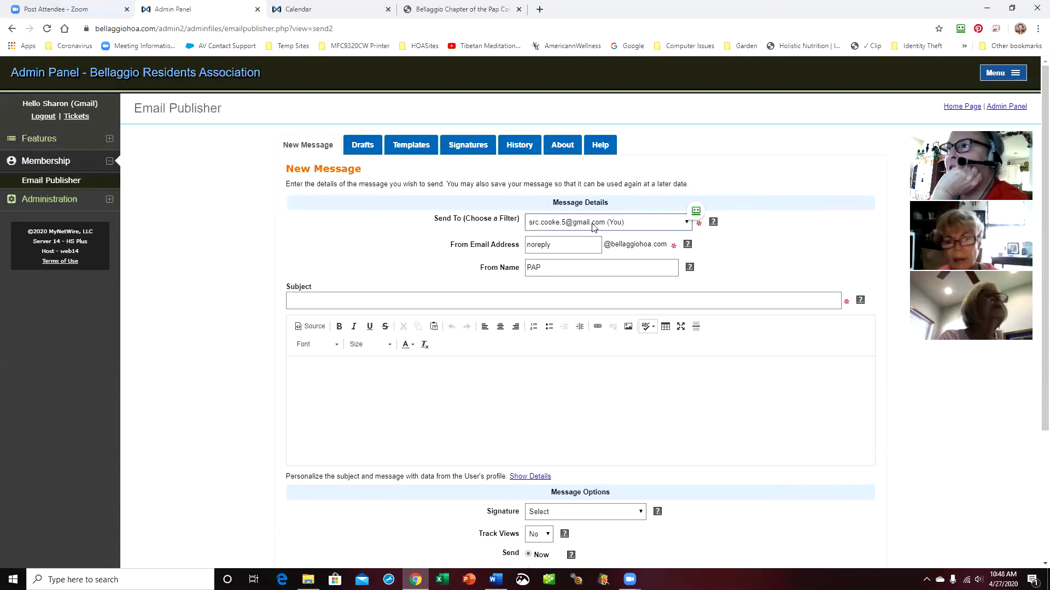
click(686, 226)
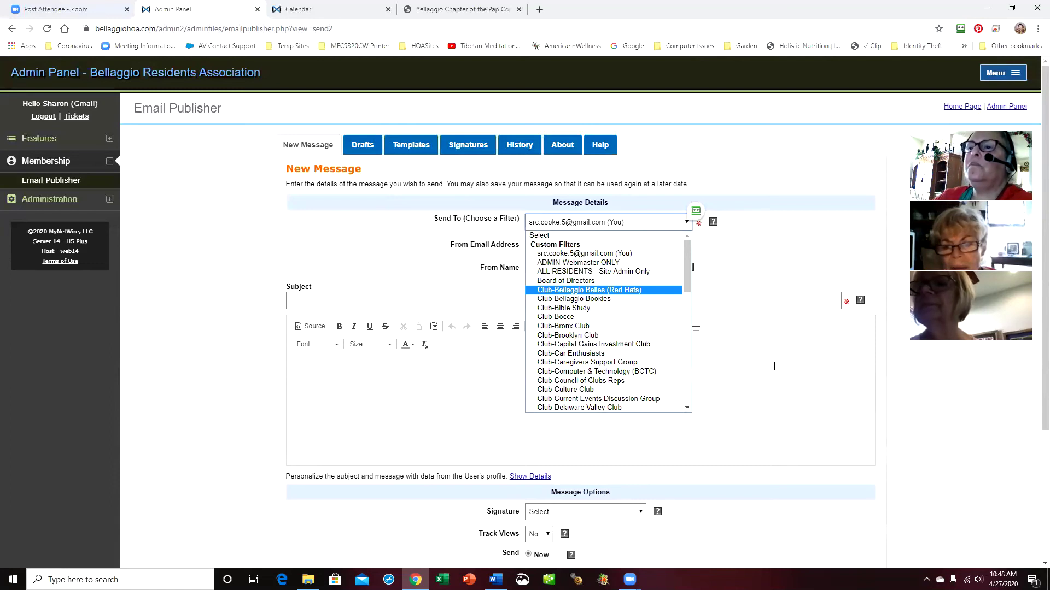
Start a new message from the PAP Sharing & Caring (get well) Template in PAP Templates
click(296, 146)
click(295, 147)
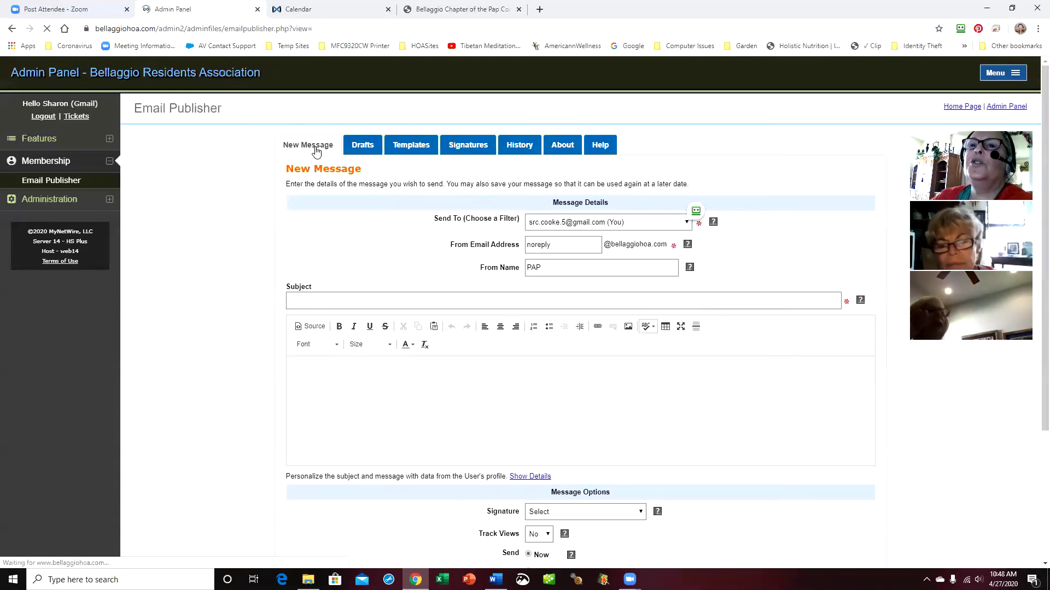
click(521, 255)
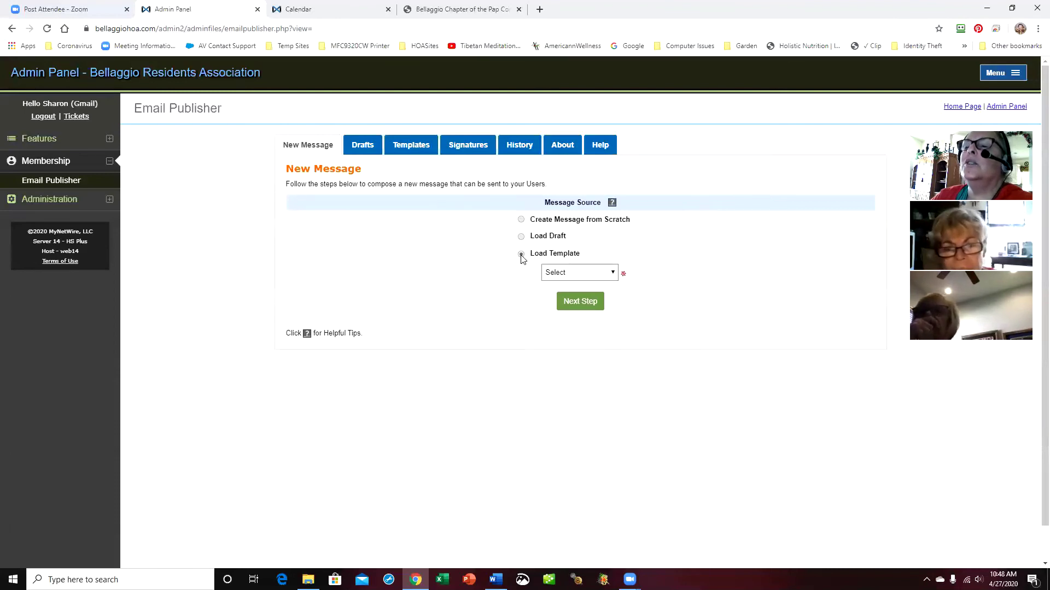
click(620, 275)
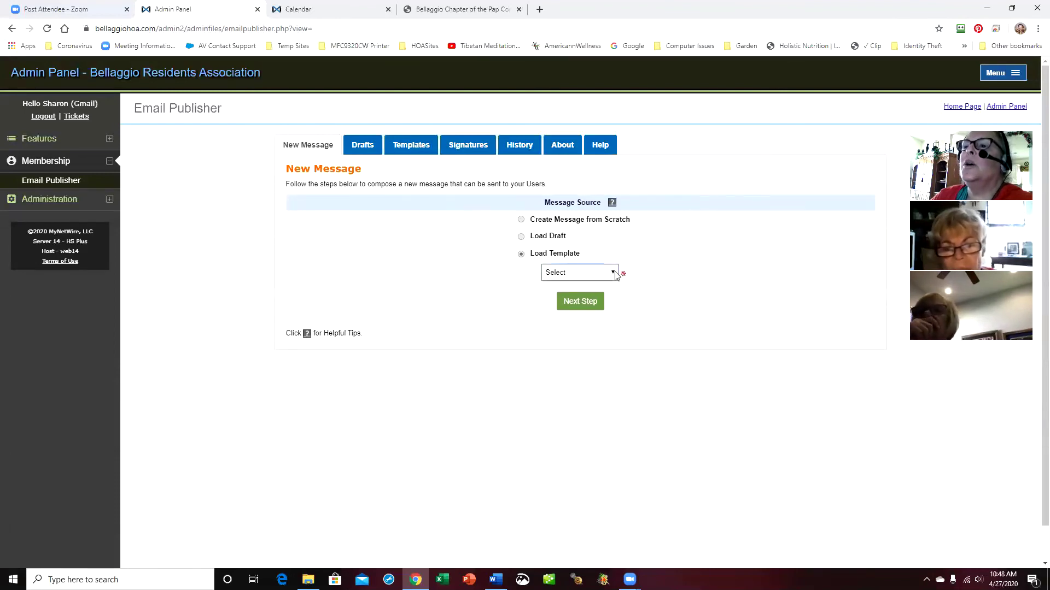
click(604, 312)
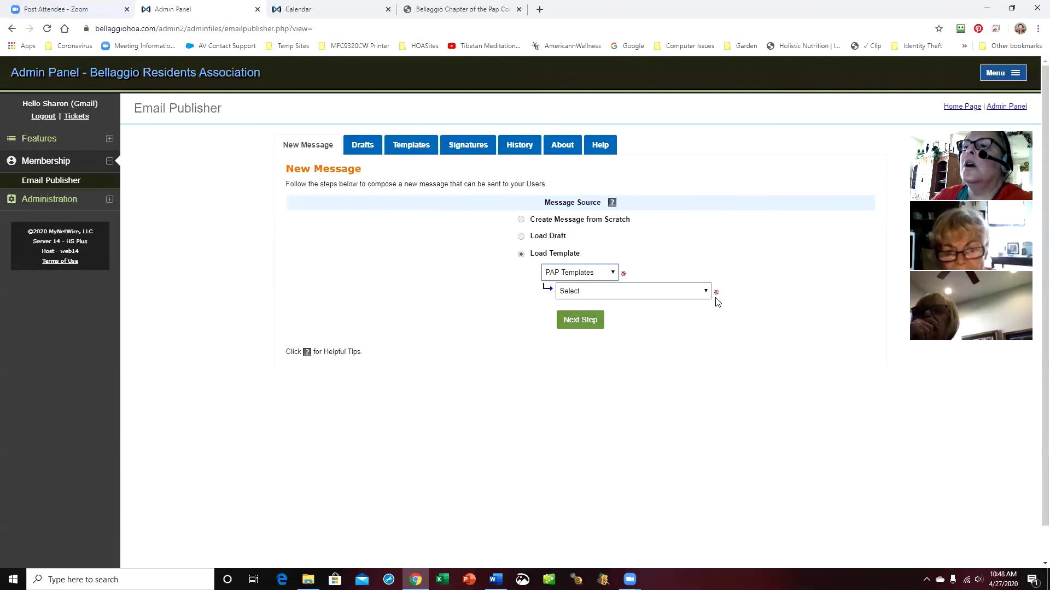
click(704, 296)
click(668, 324)
click(586, 320)
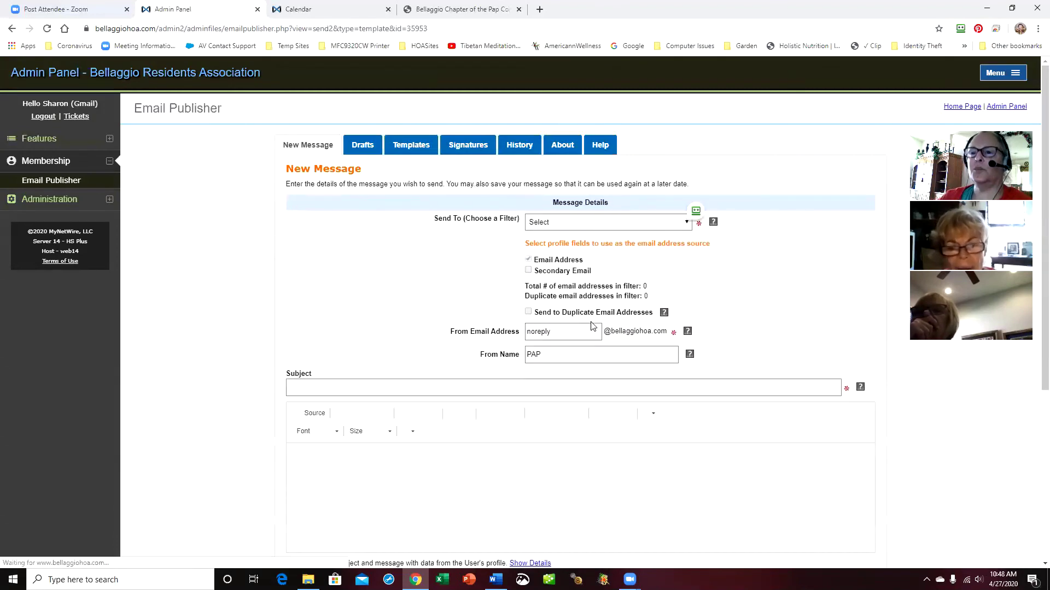
Address this first attempt to your own address and look over the form
scroll(506, 480, down, 1)
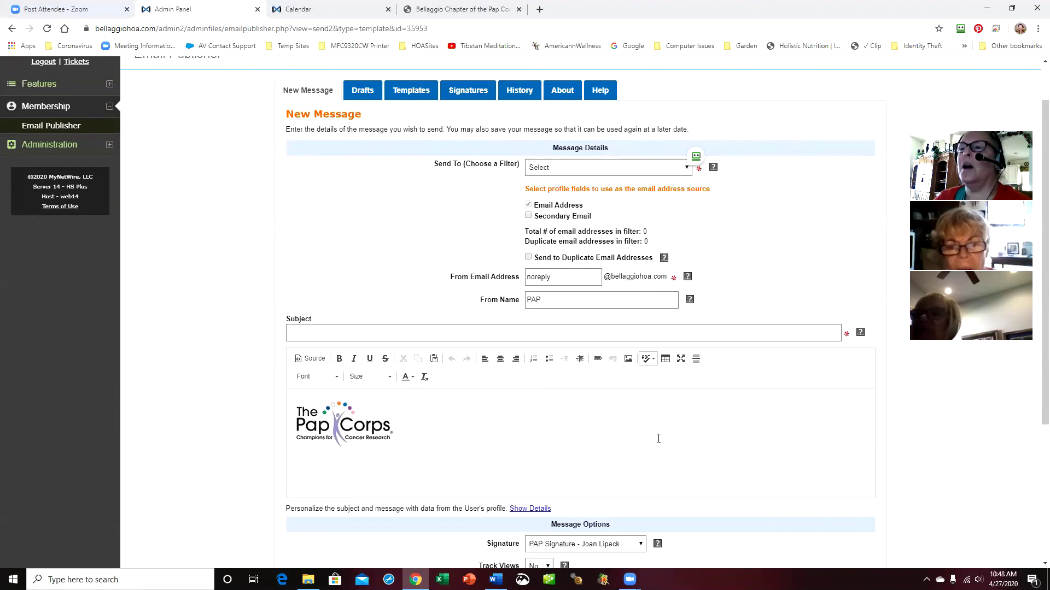
click(687, 169)
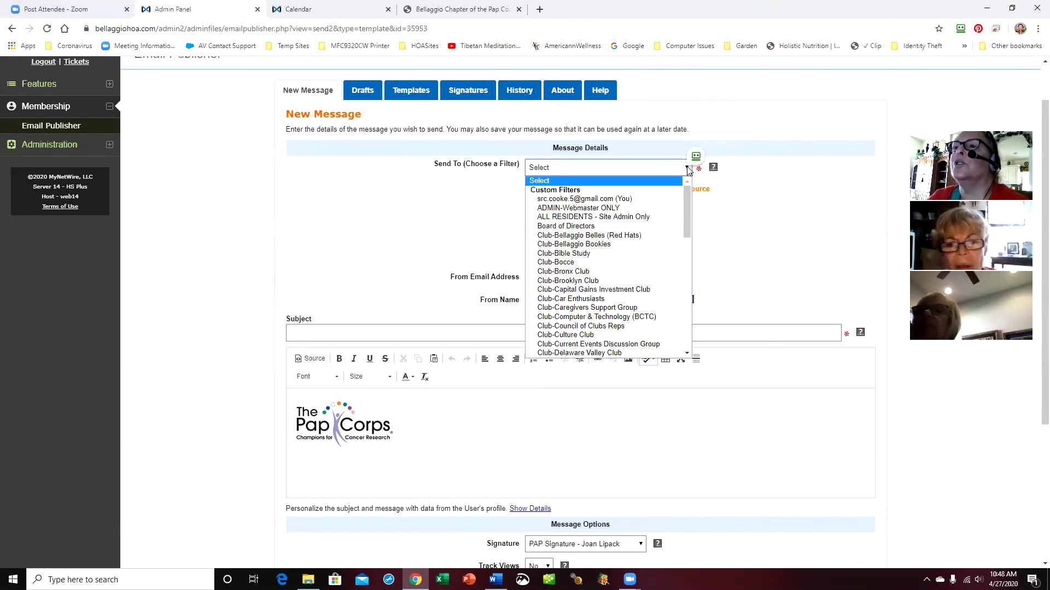
click(647, 202)
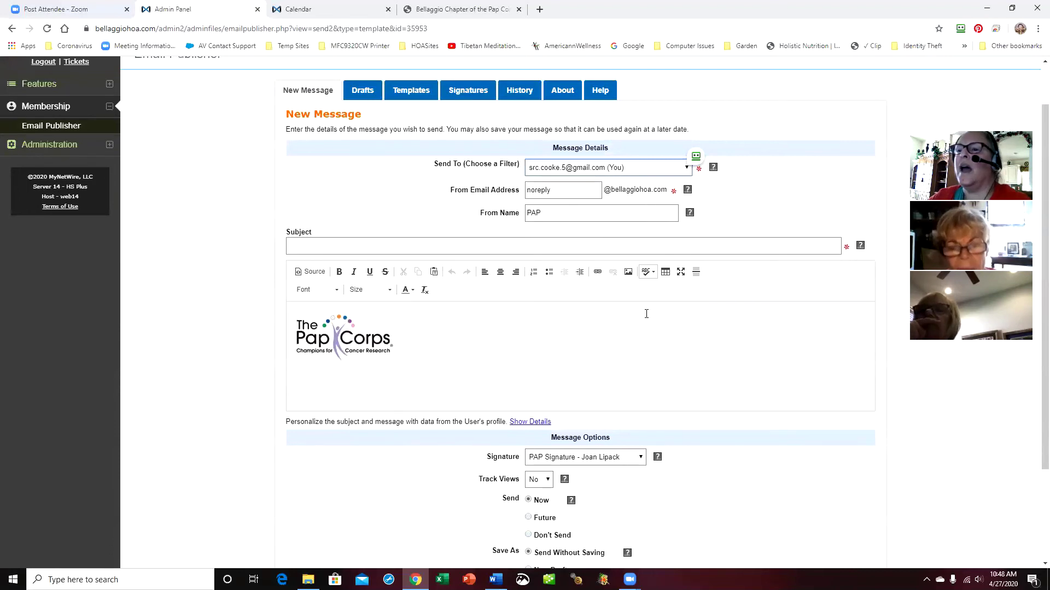
scroll(741, 452, down, 3)
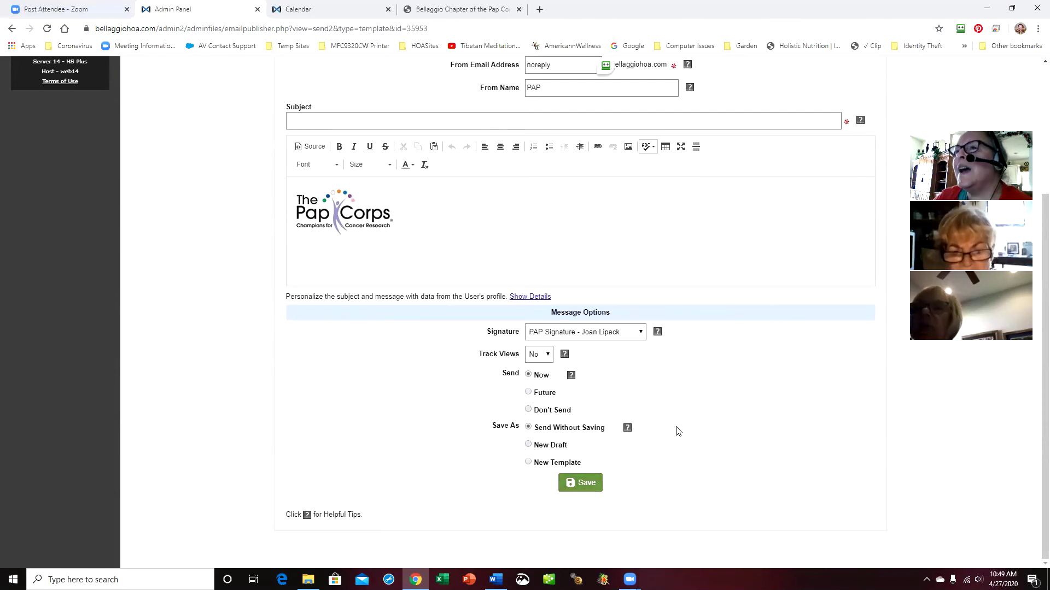
scroll(688, 433, up, 2)
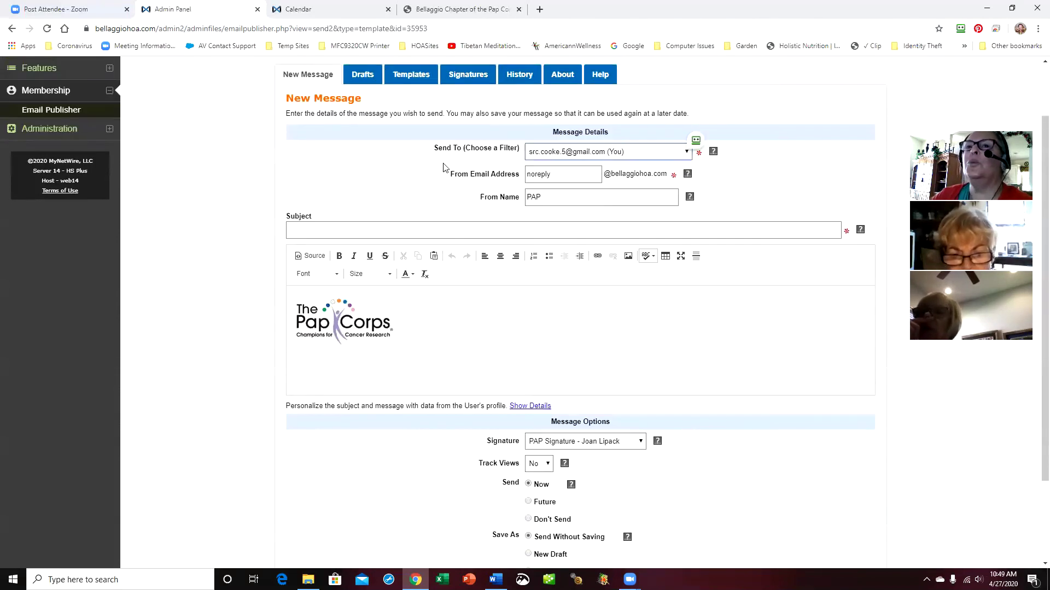
Restart the message and reload the PAP Sharing & Caring (get well) Template
click(298, 76)
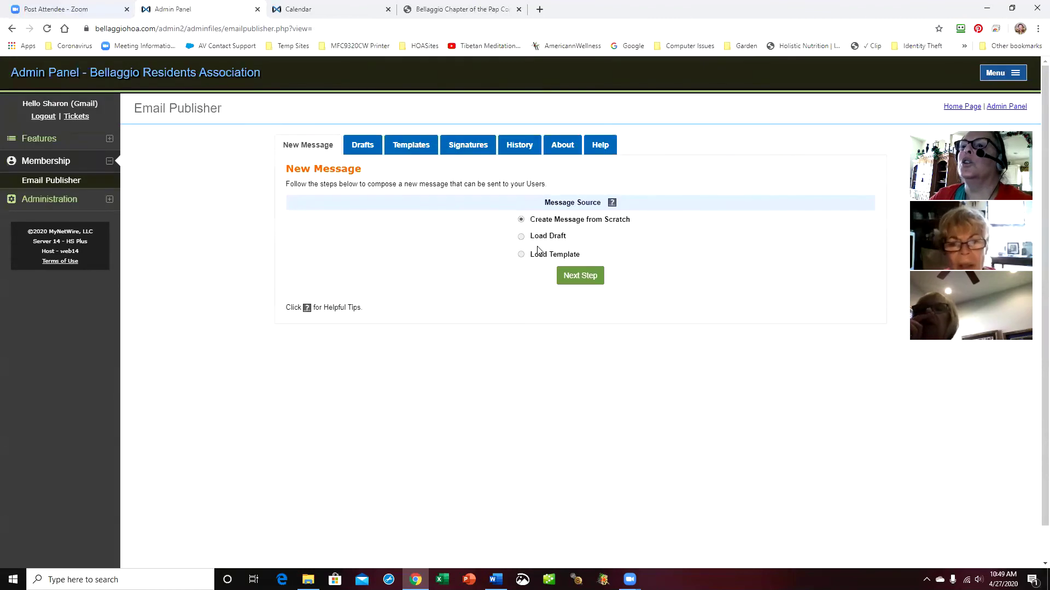
click(521, 254)
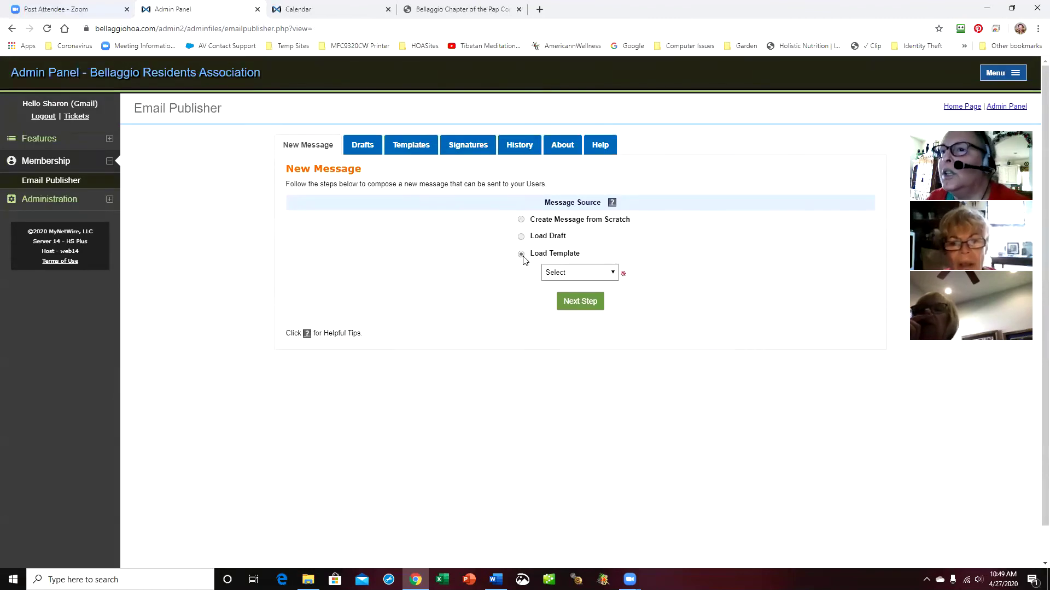
click(612, 278)
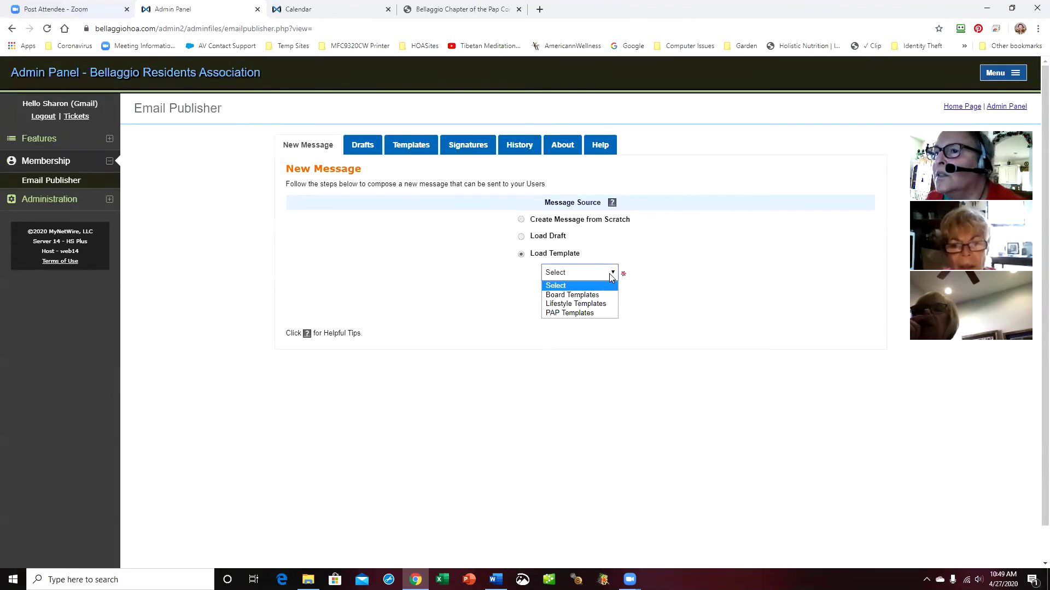
click(593, 315)
click(704, 295)
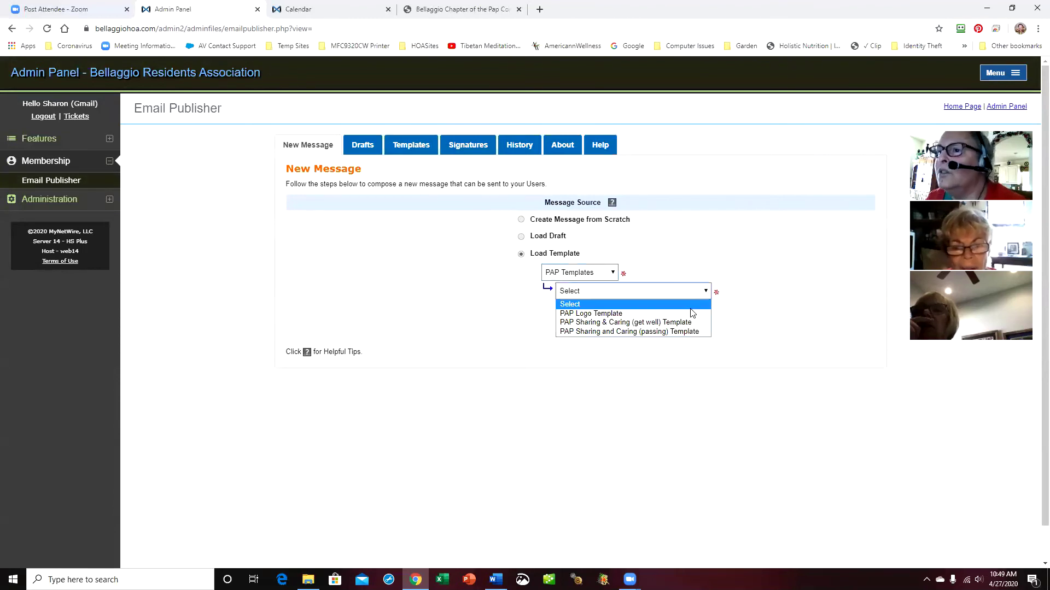
click(686, 322)
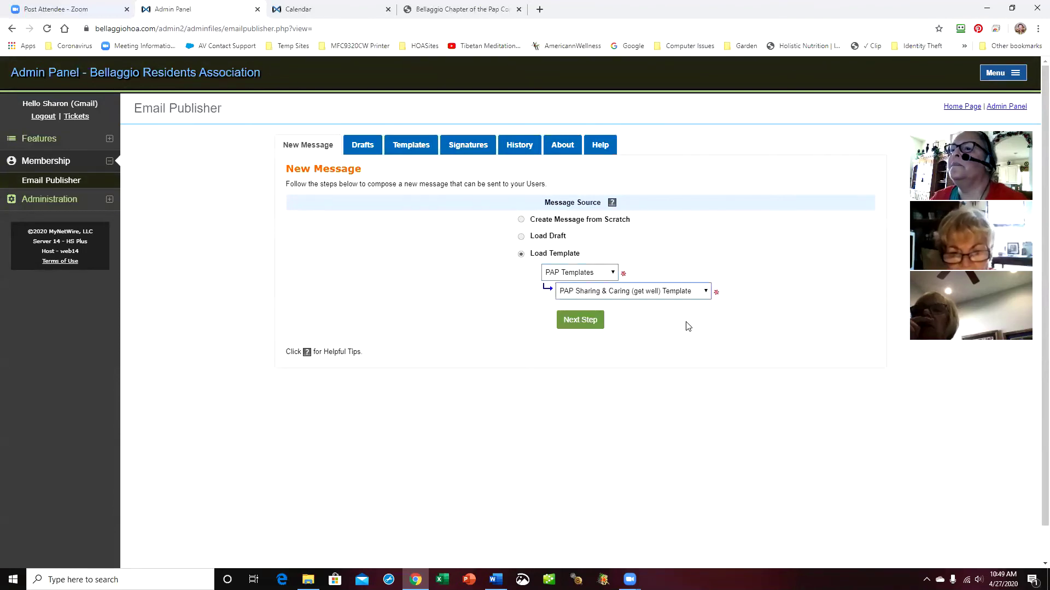
click(586, 326)
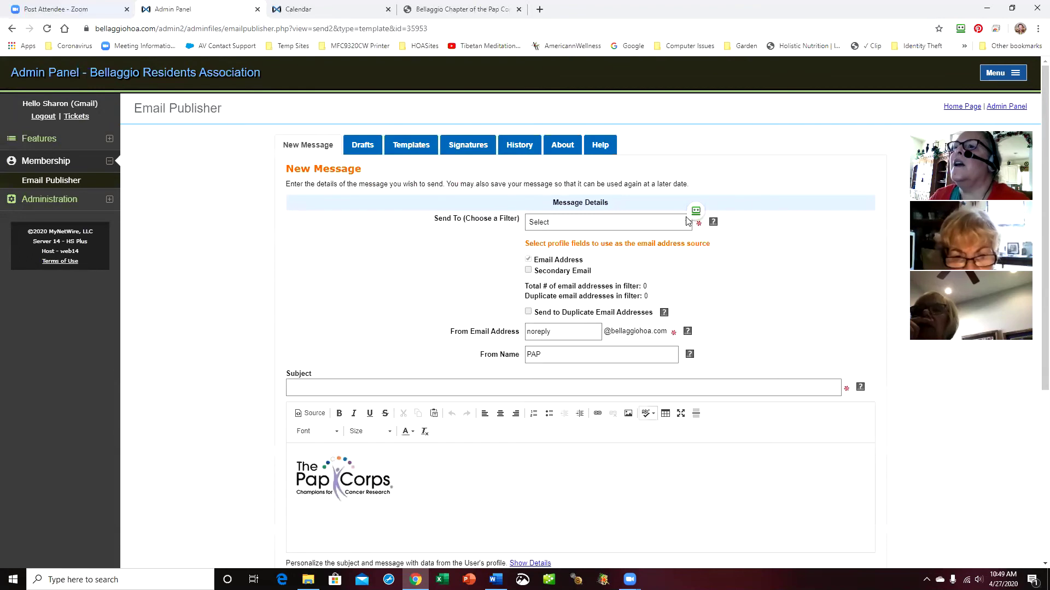
Set Send To to your own address (You) and check the logo body below
click(683, 222)
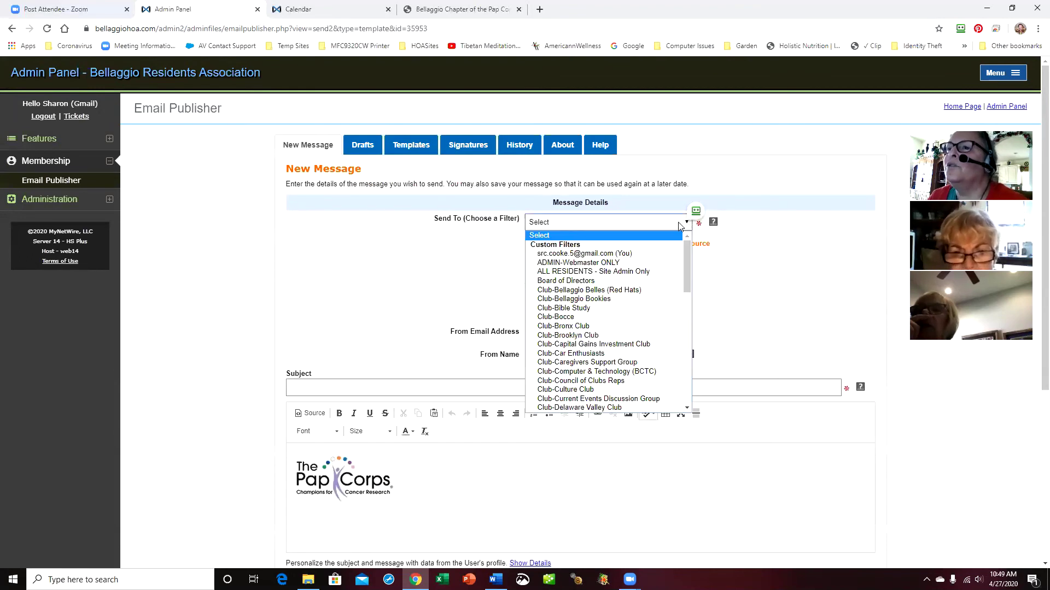
click(643, 257)
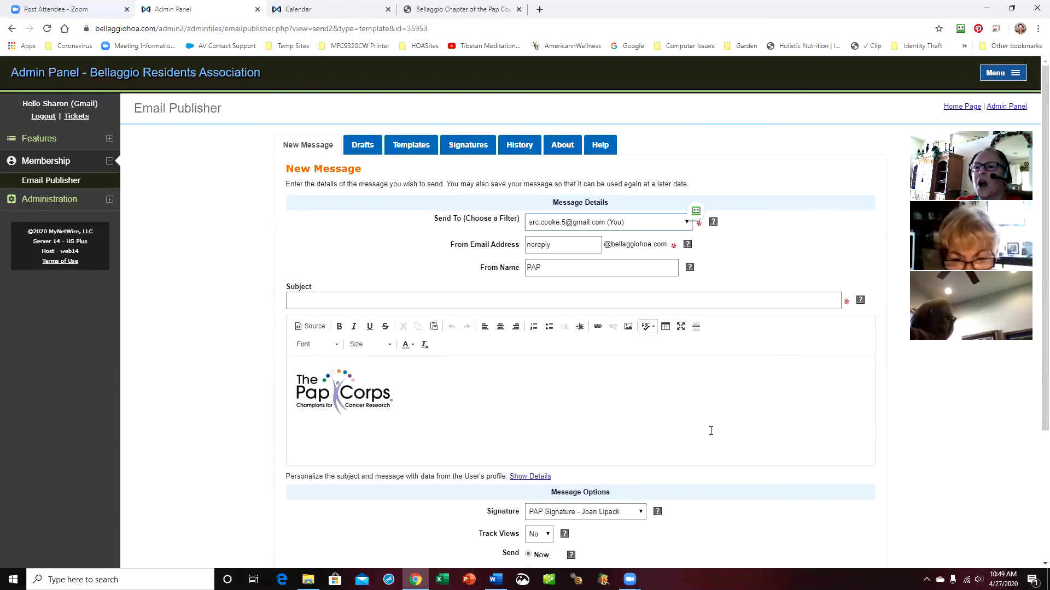
scroll(711, 430, down, 3)
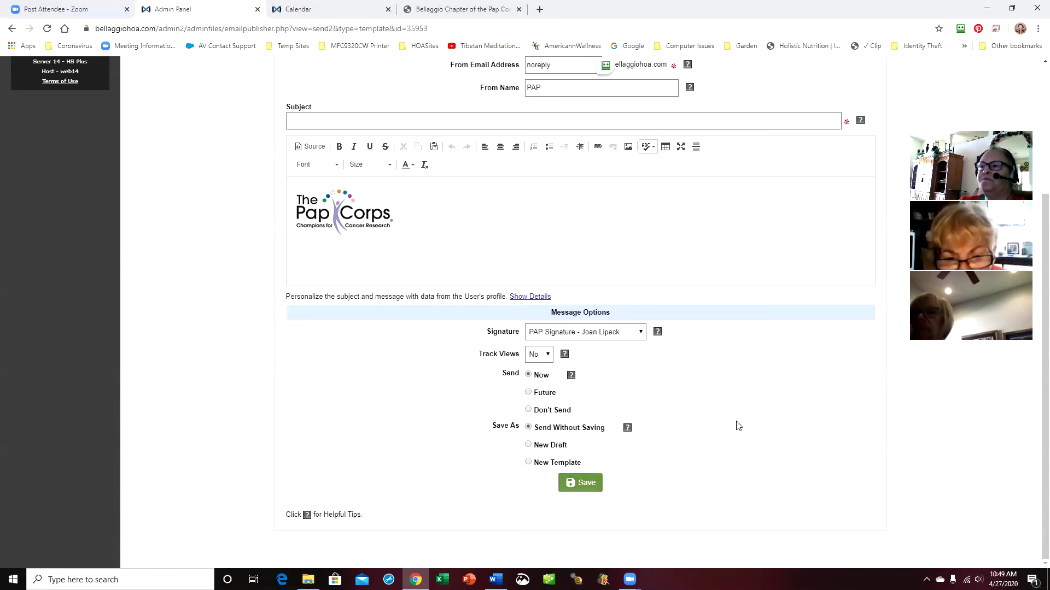
Set Send to Now after briefly trying Future, and Save As to New Draft
click(529, 392)
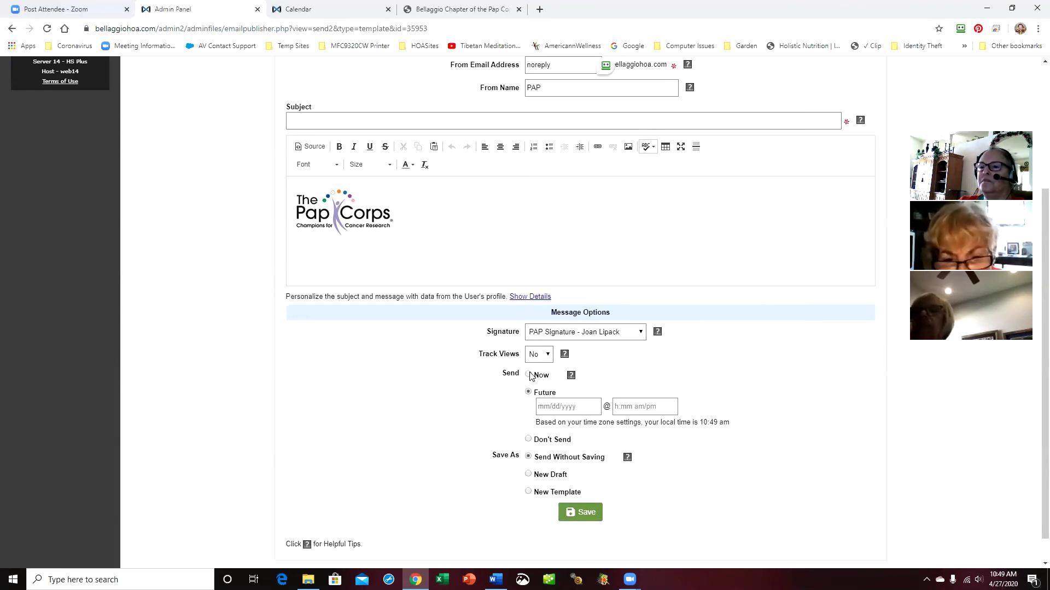
click(528, 376)
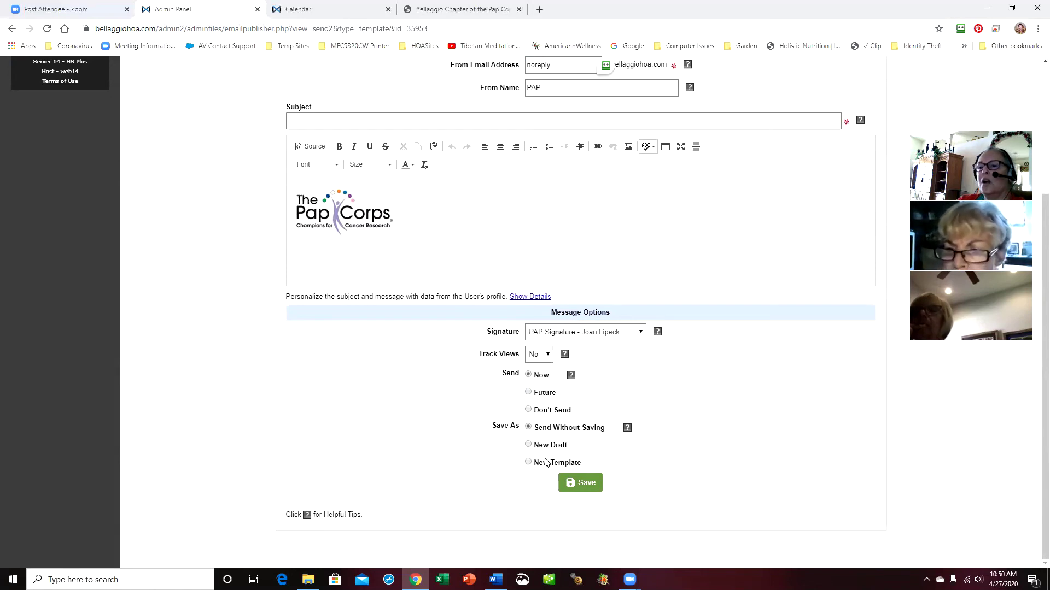
click(528, 446)
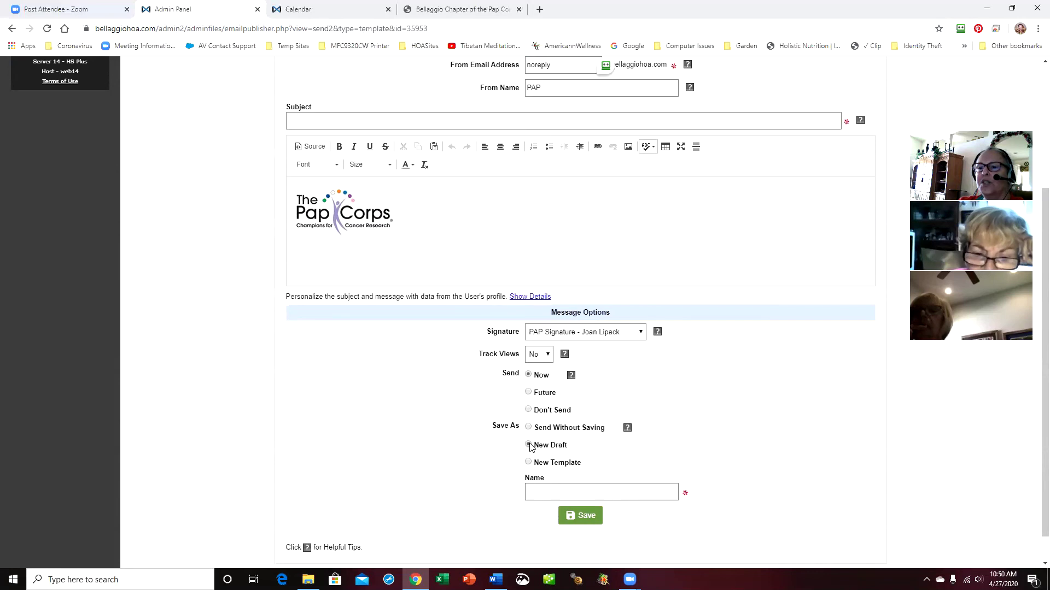
Name the draft 'this is a test email' and type the body 'we said Send = Now; Save As = New Draft'
click(553, 491)
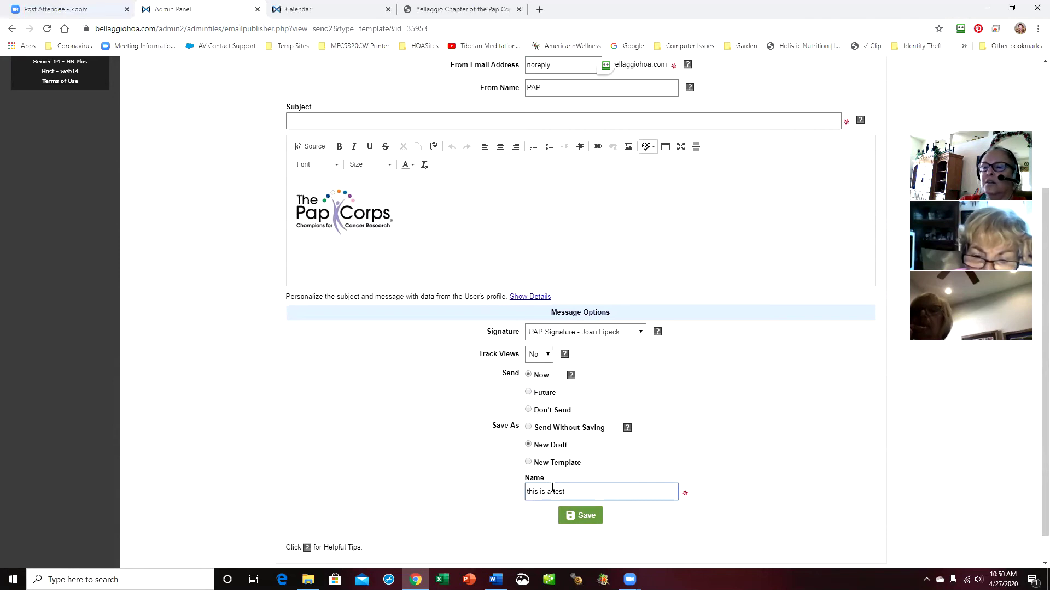
text(this is a test email)
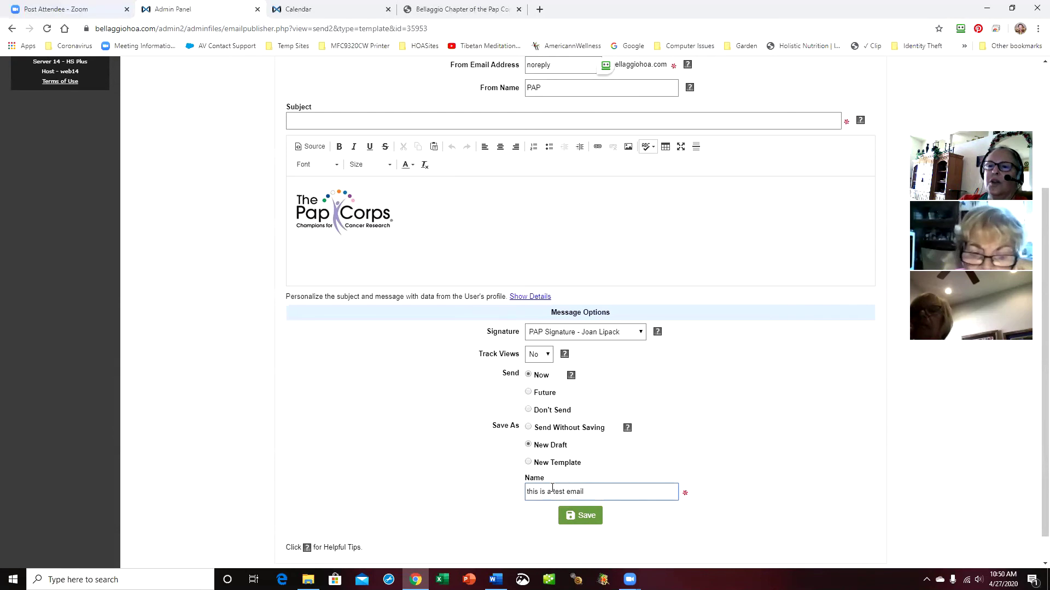
click(498, 236)
text(we said )
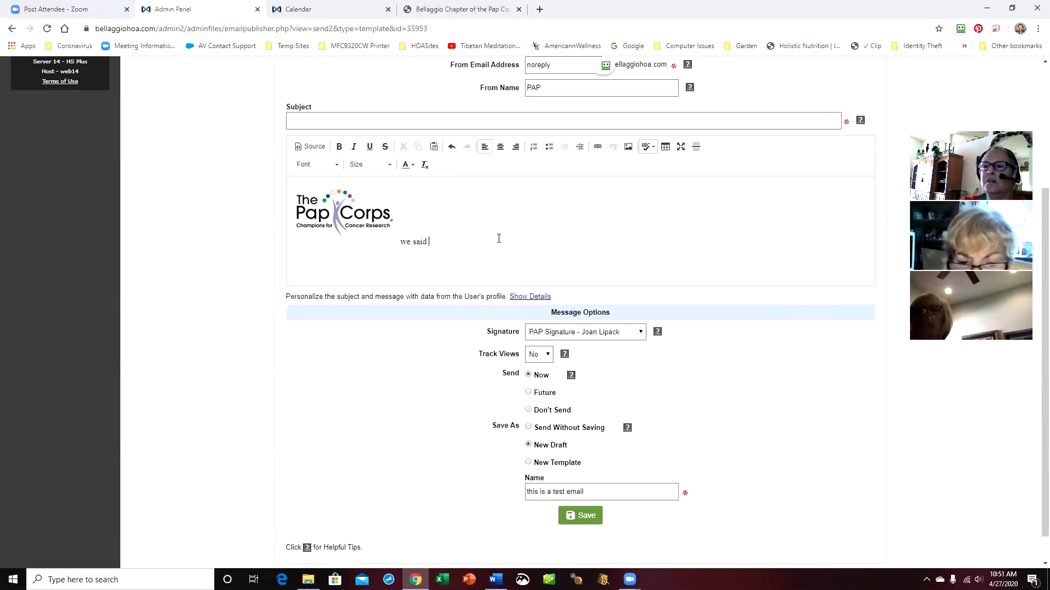
text(Send )
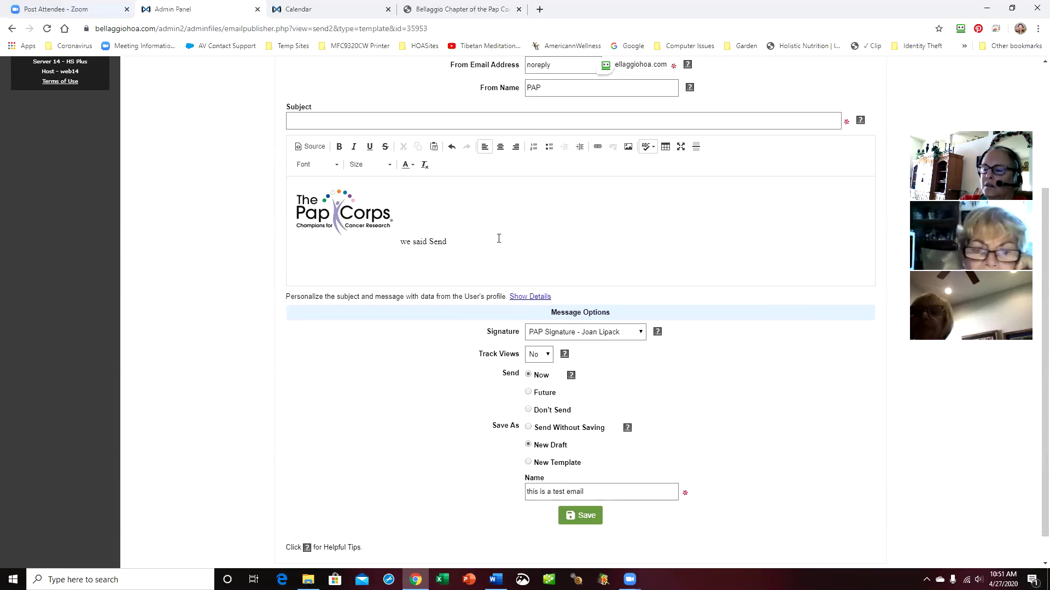
text(= Now)
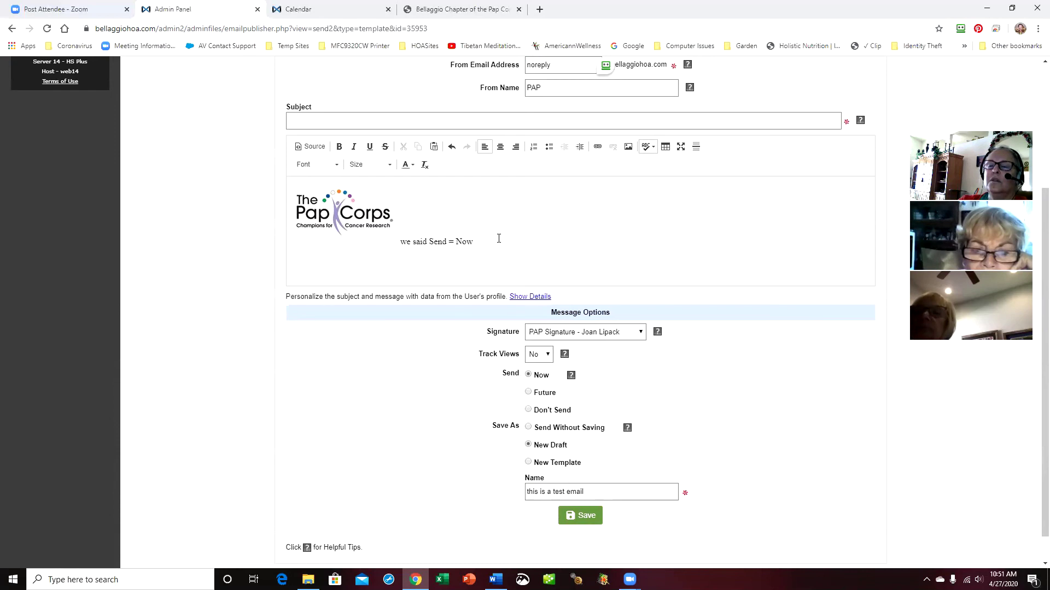
text(; )
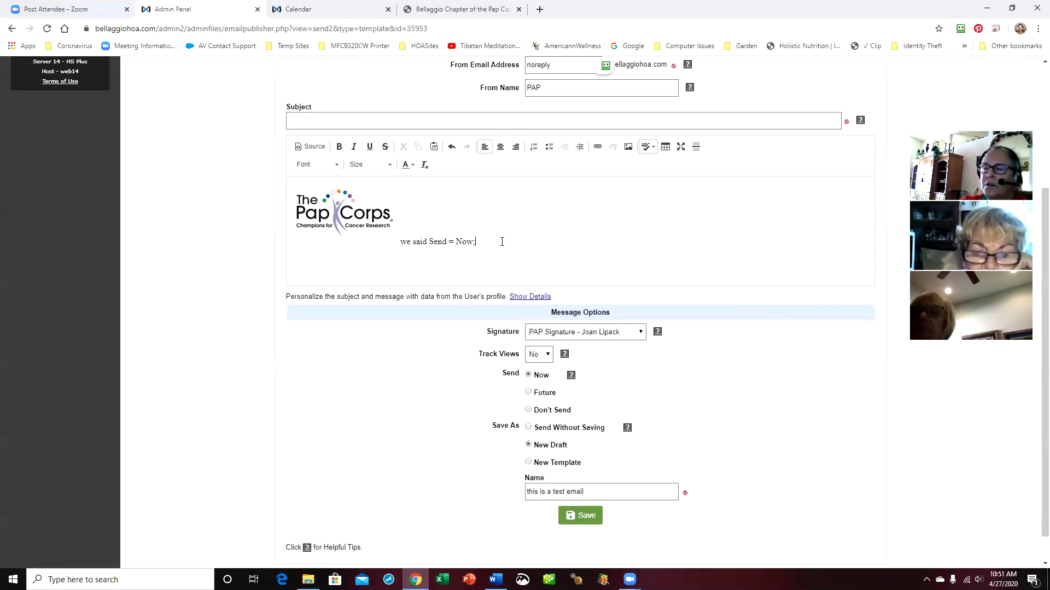
text(Save As = New Draft)
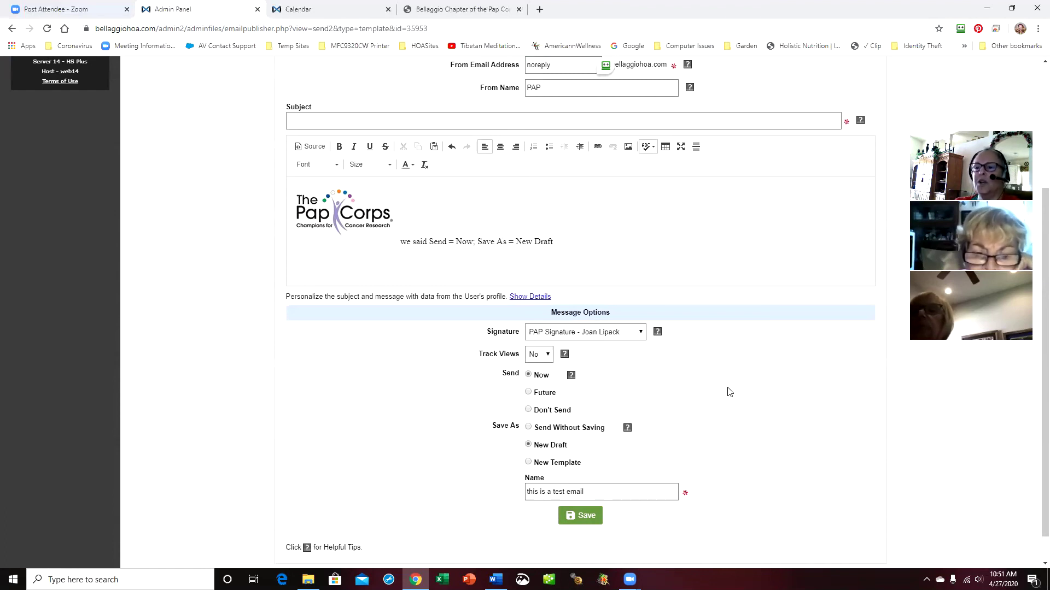
click(585, 516)
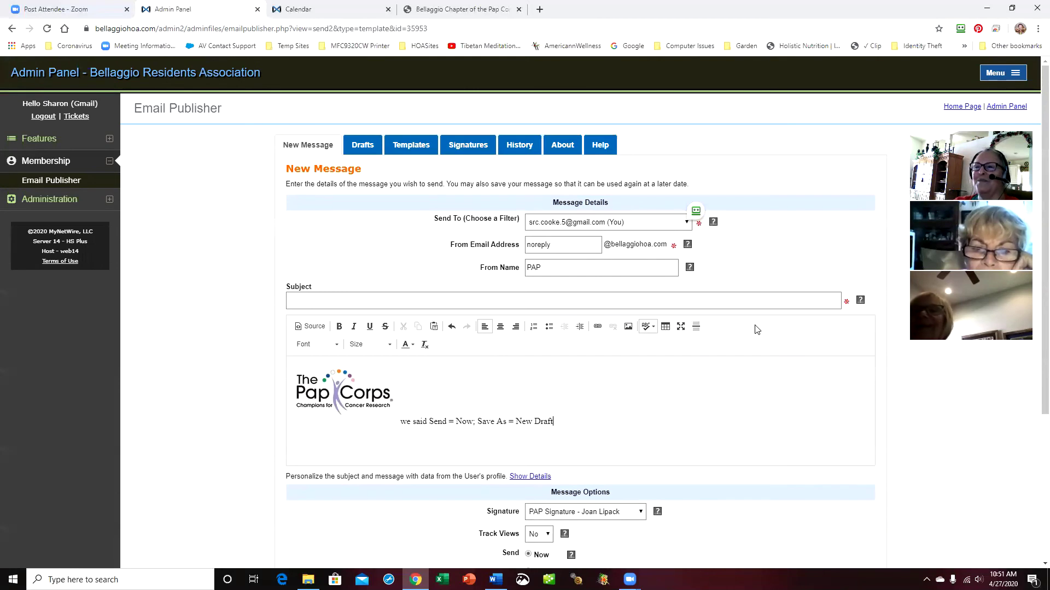
Fill in the required subject 'test send now and save as draft' and save to queue the email
scroll(755, 330, down, 5)
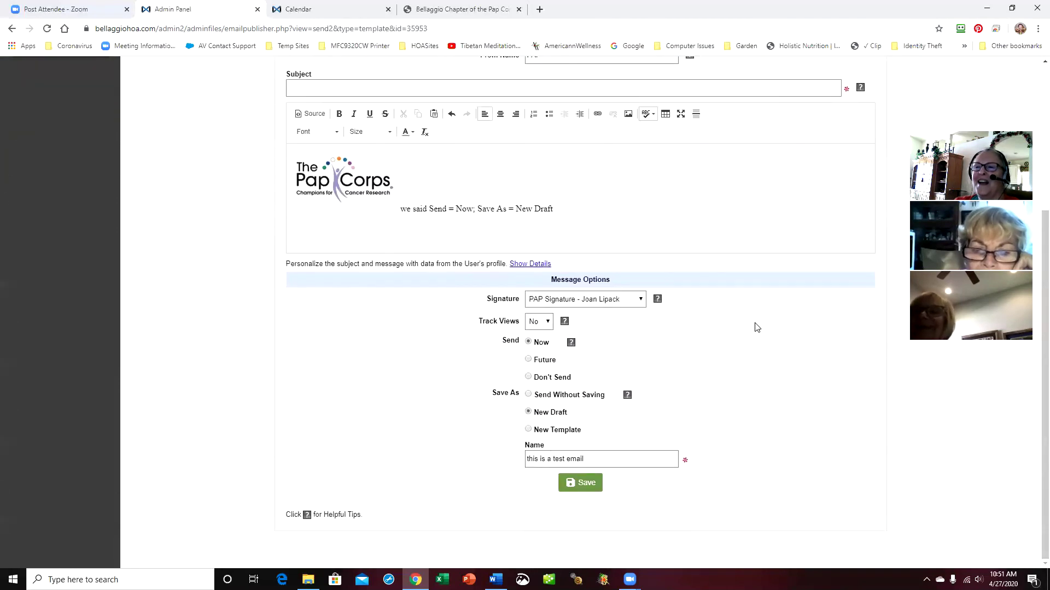
click(583, 485)
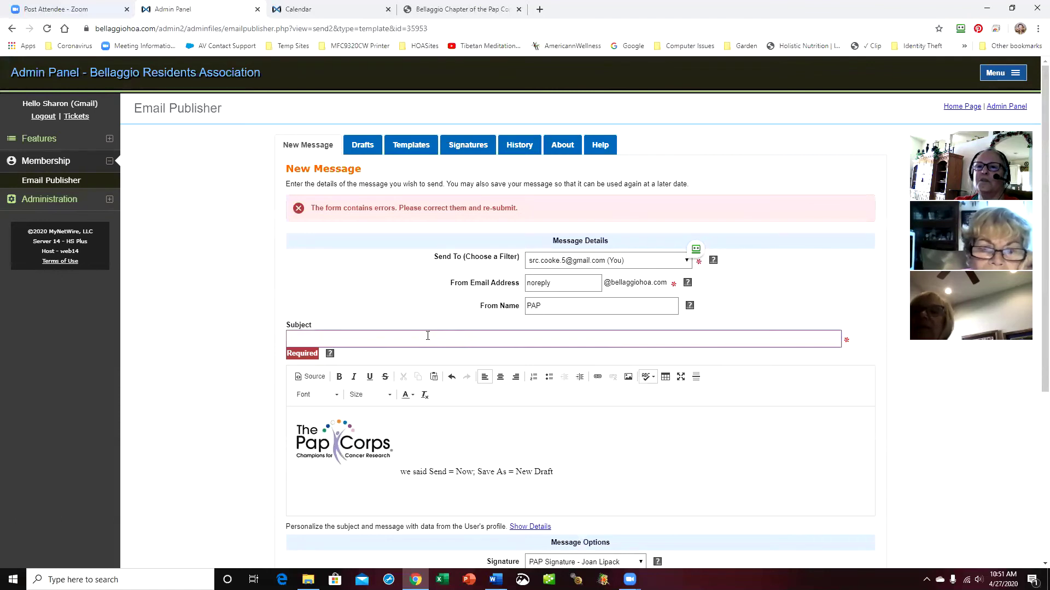
text(test send now and save as draft)
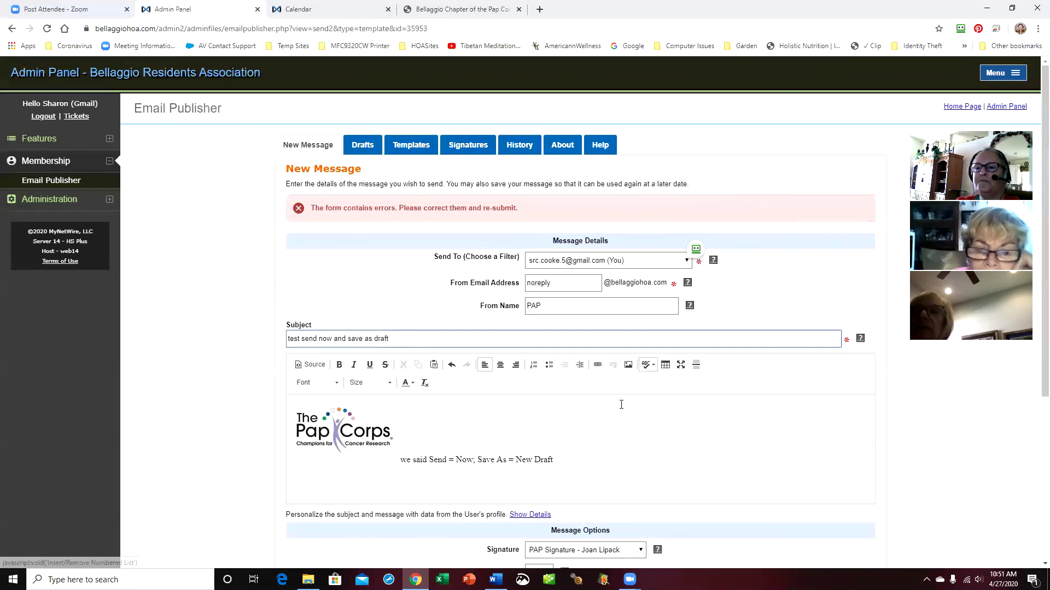
scroll(626, 403, down, 5)
click(588, 488)
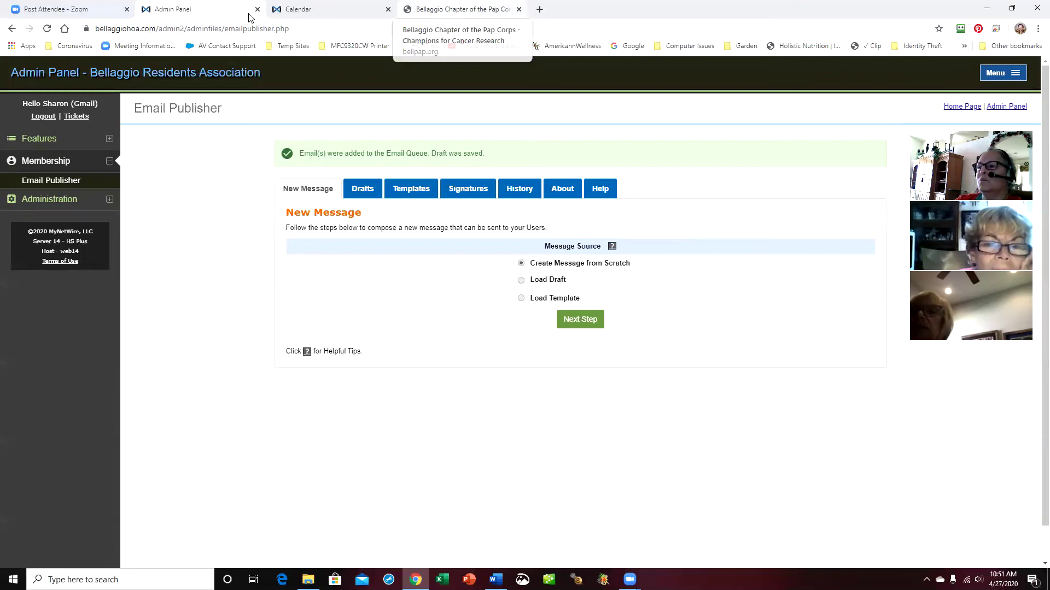
Open Yahoo Mail in a new tab, refresh the inbox, then return to Email Publisher
key(ctrl+t)
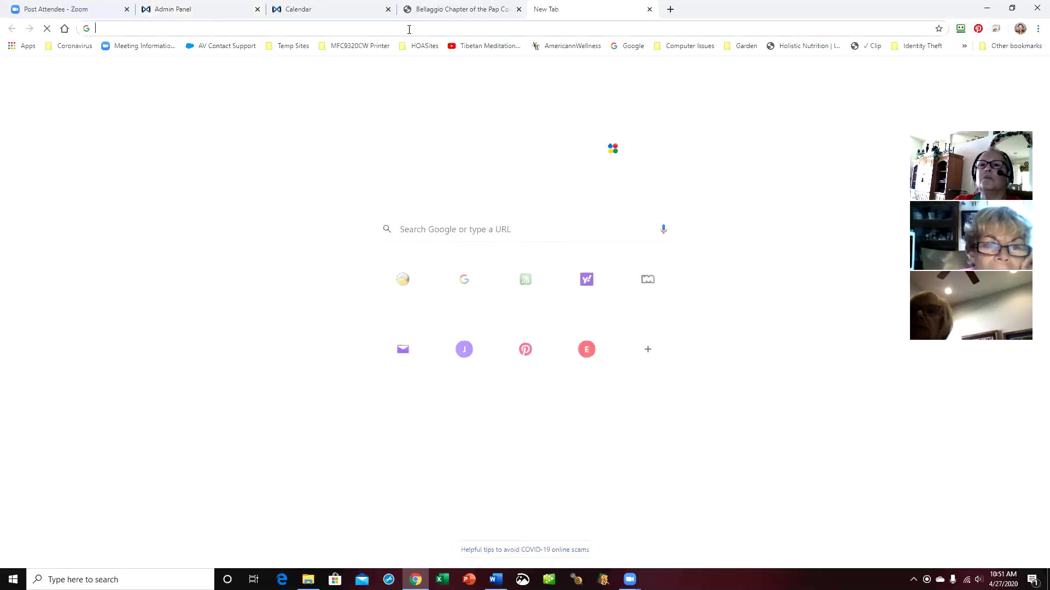
text(yahoo)
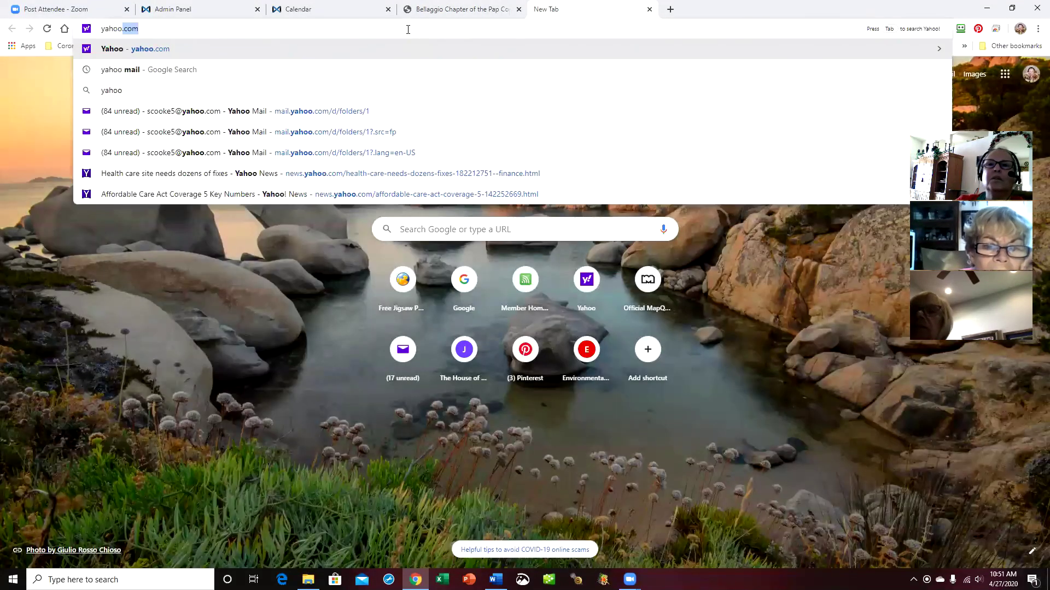
click(325, 110)
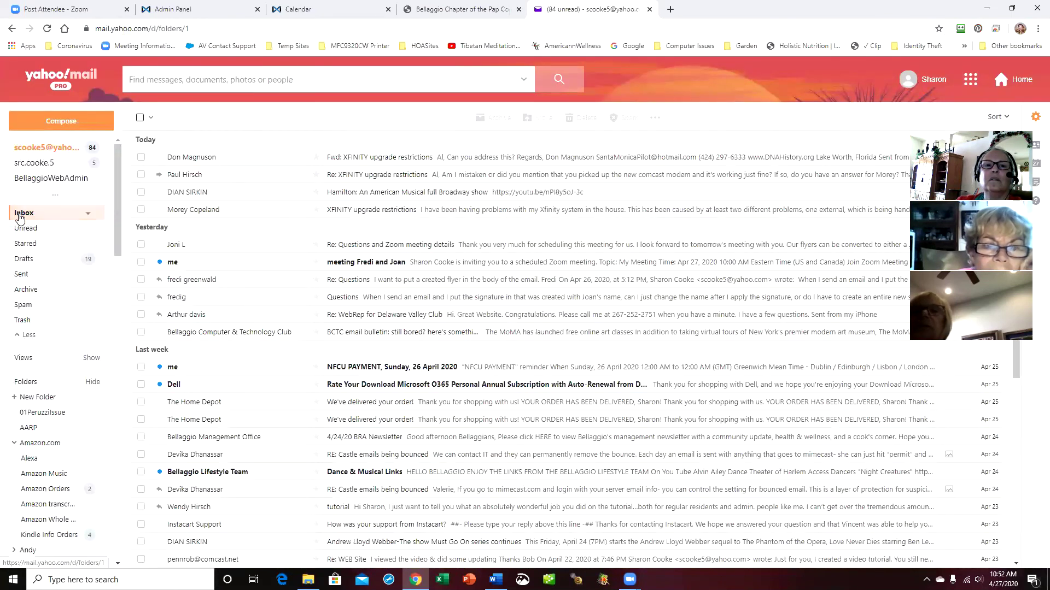
click(20, 218)
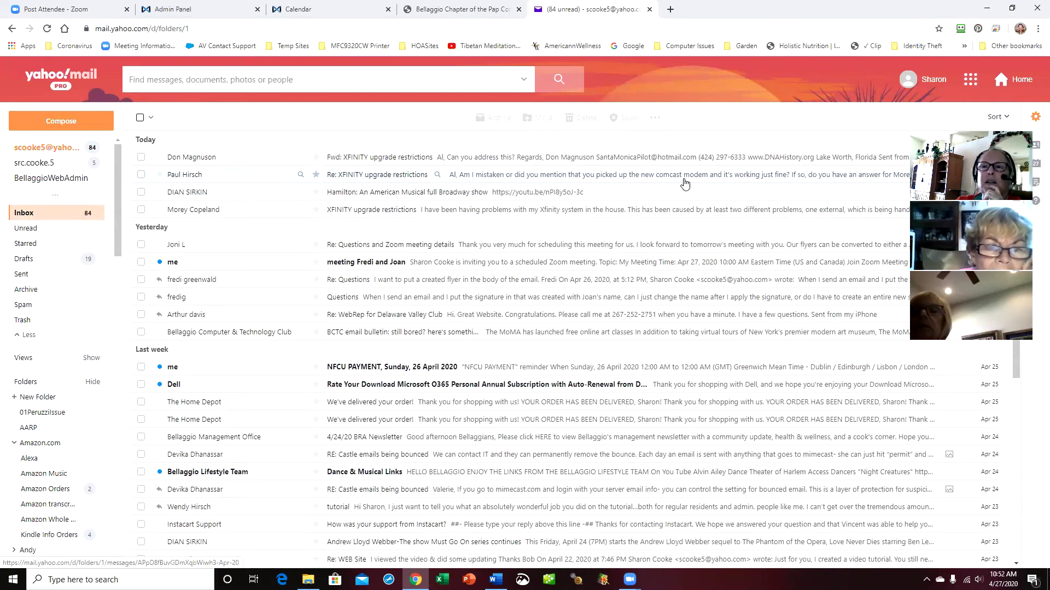
click(31, 217)
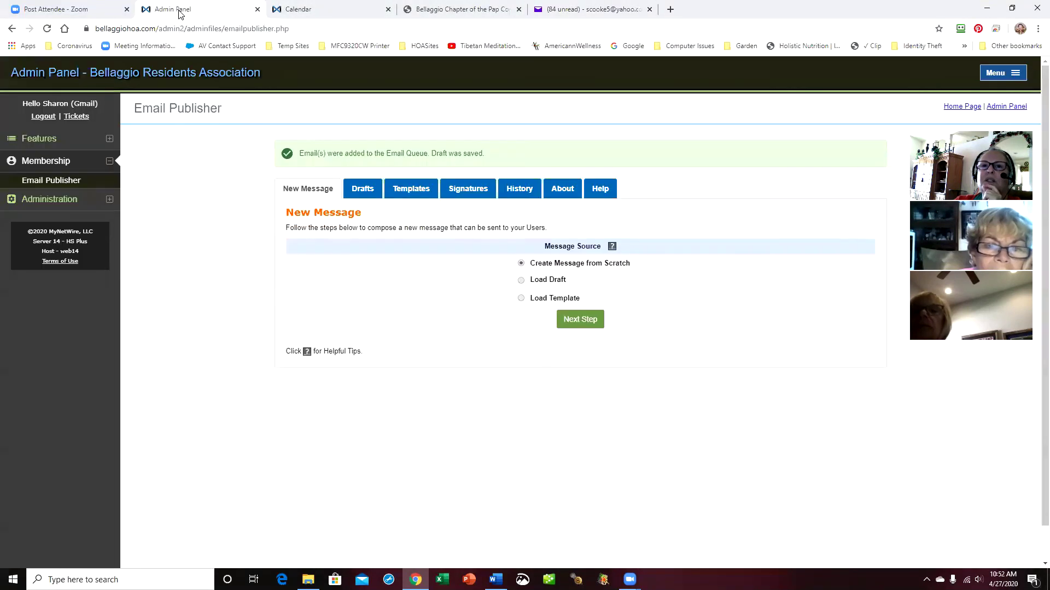
click(178, 10)
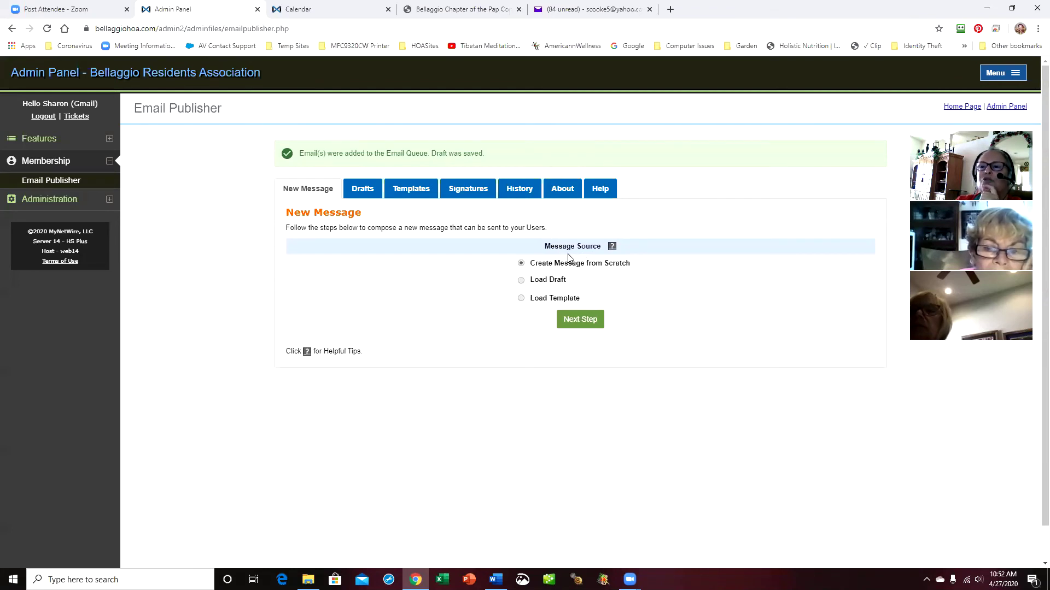
Load the saved draft 'this is a test email' and review its subject, logo and body
click(522, 282)
click(638, 299)
click(631, 331)
click(600, 346)
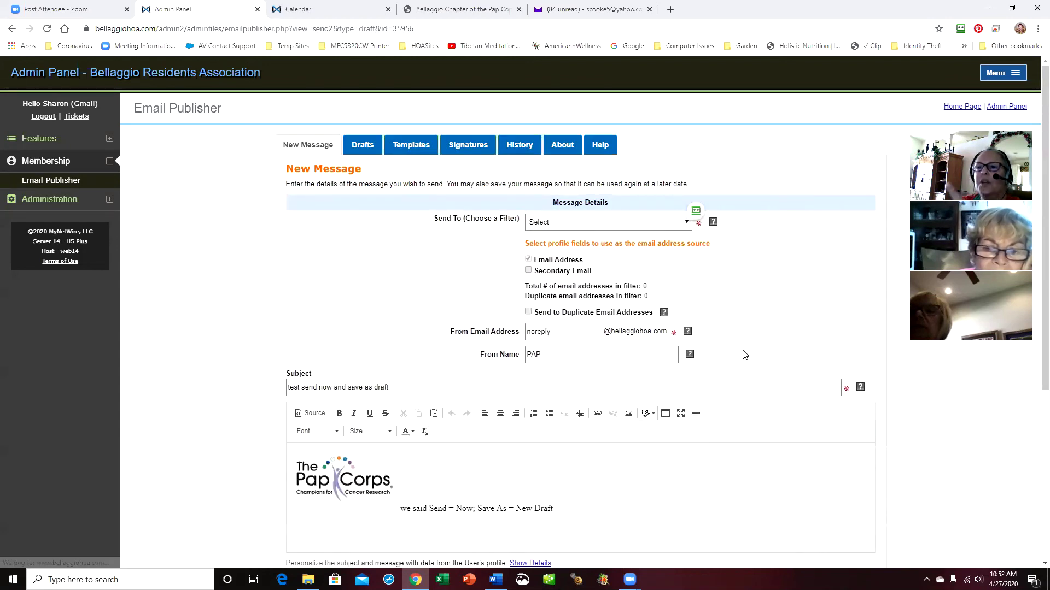
scroll(738, 352, down, 3)
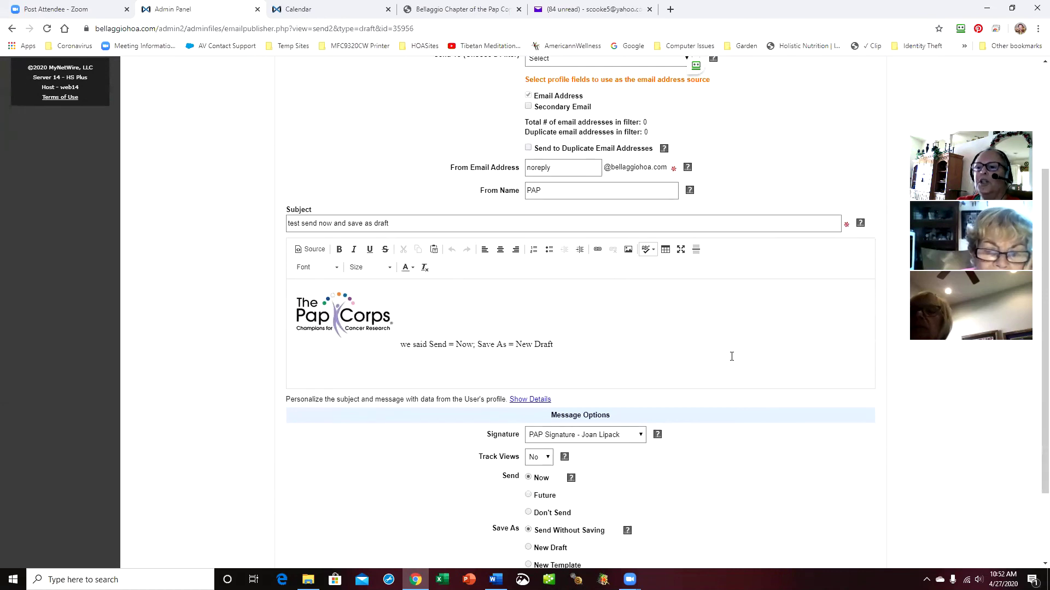
scroll(731, 357, down, 1)
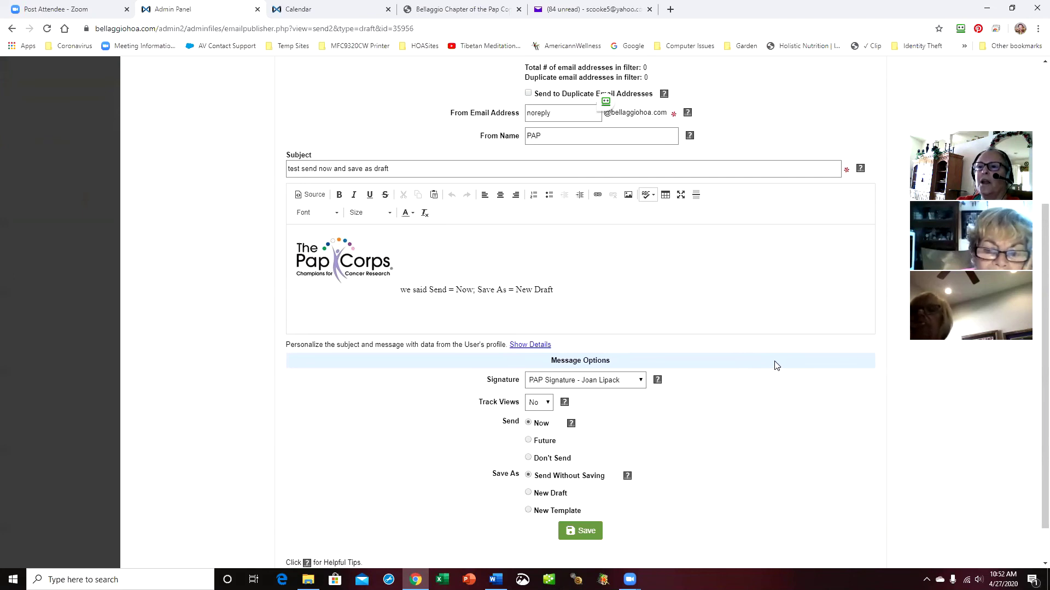
scroll(777, 366, up, 1)
scroll(769, 362, up, 2)
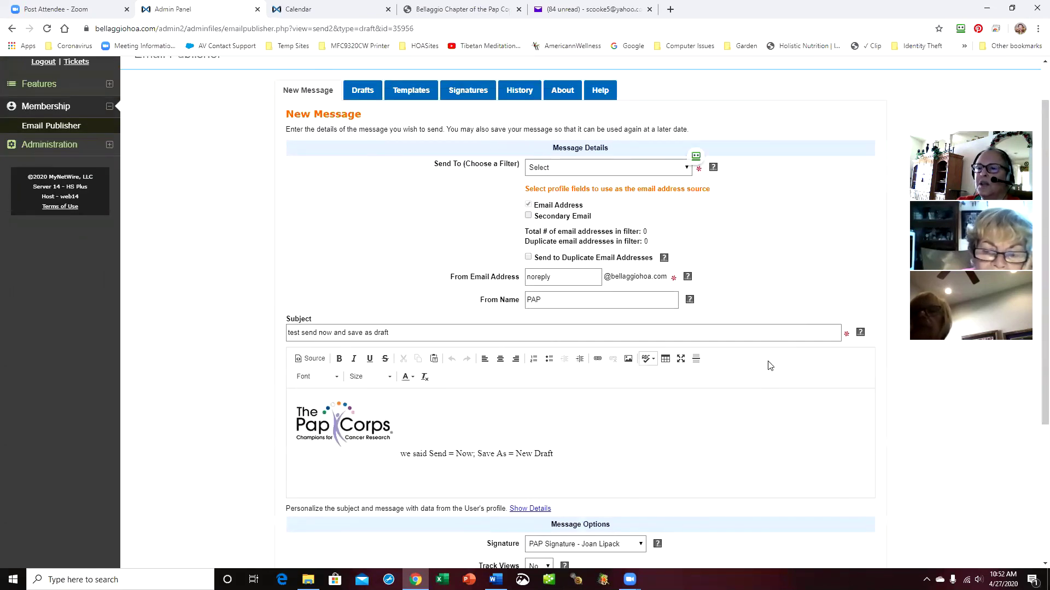
scroll(767, 364, down, 2)
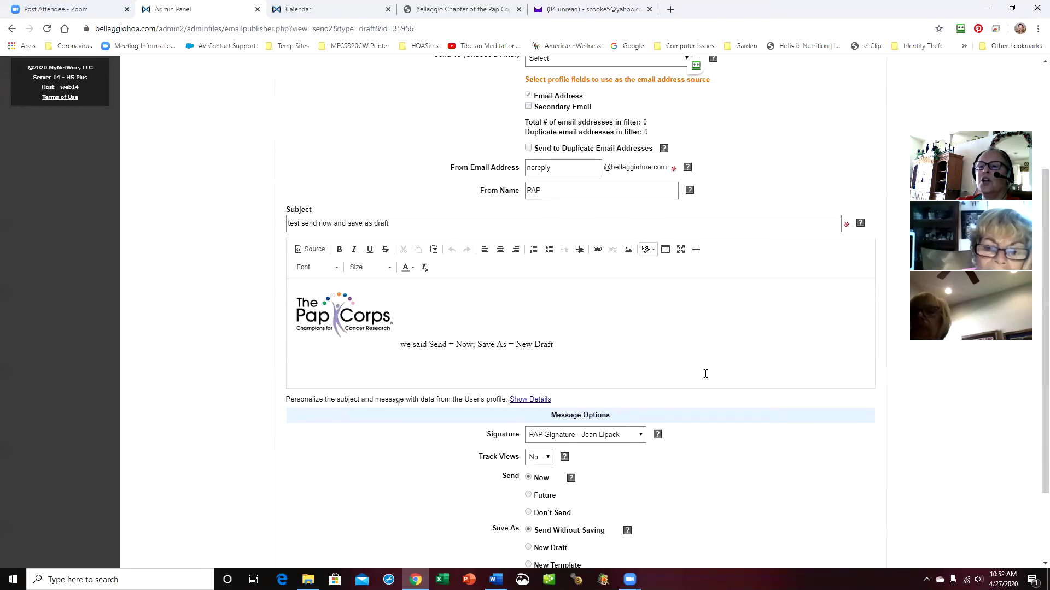
scroll(706, 374, down, 2)
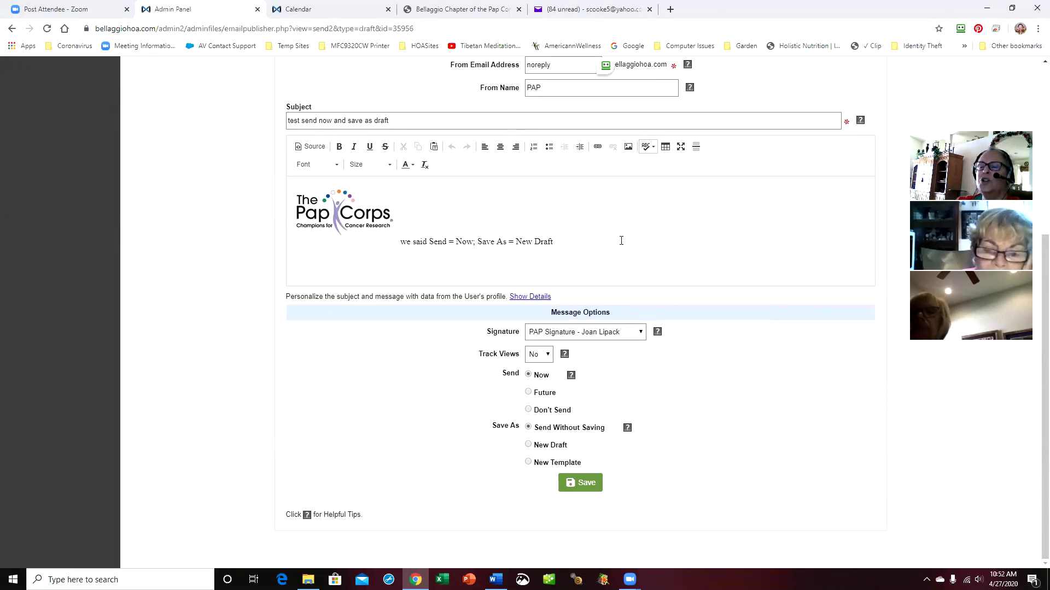
scroll(648, 245, up, 5)
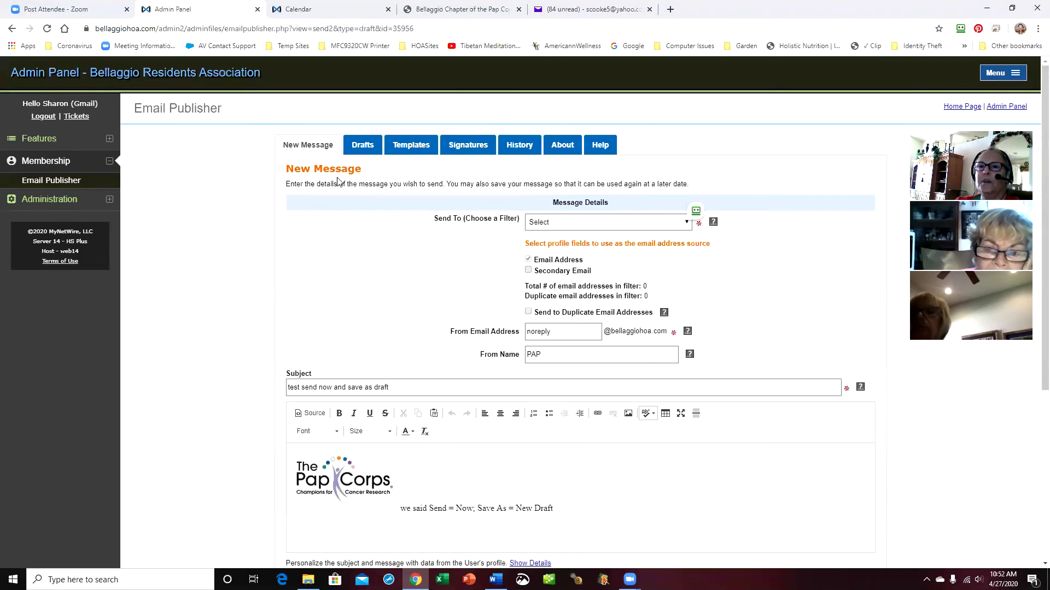
Reload the 'this is a test email' draft into a new message
click(311, 149)
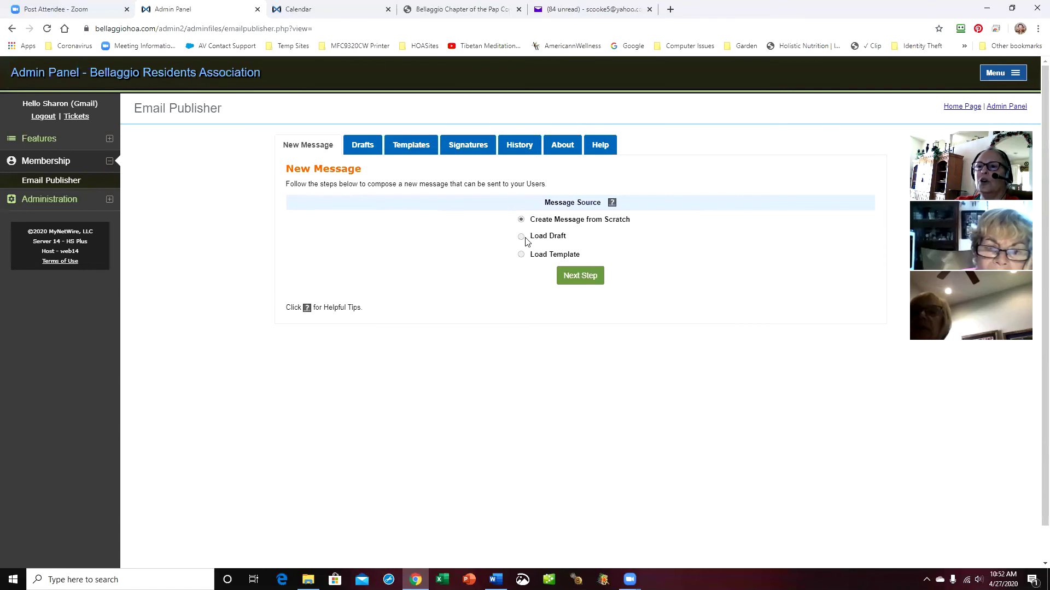
click(521, 236)
click(638, 255)
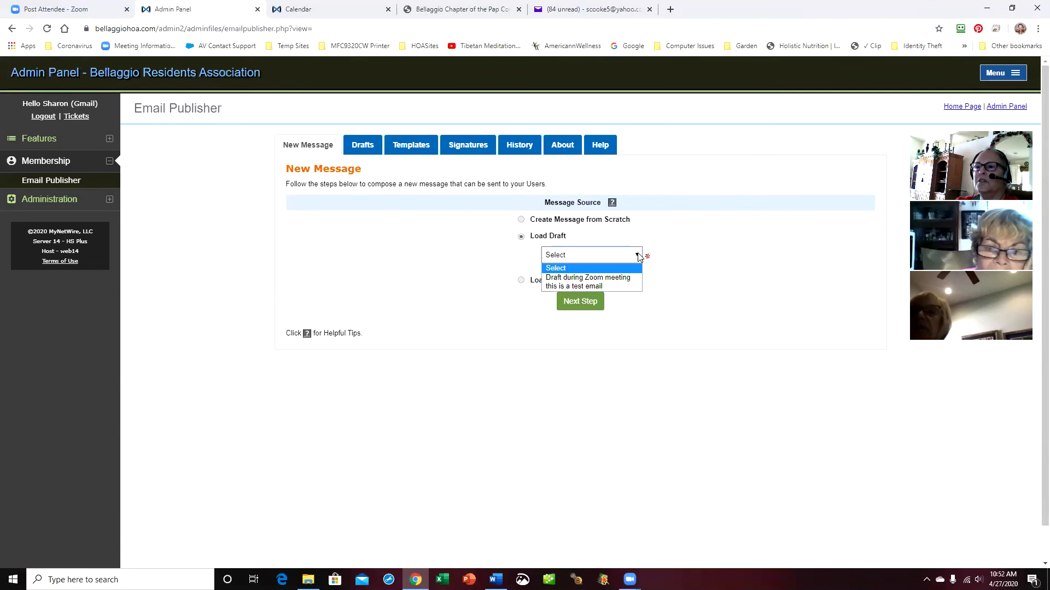
click(610, 286)
click(578, 301)
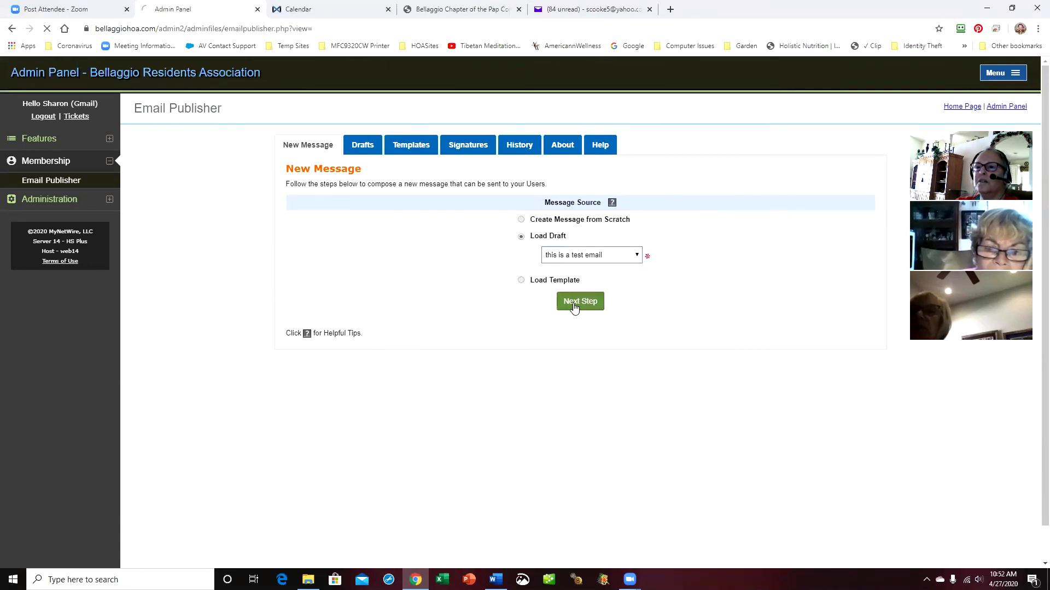
scroll(757, 316, down, 3)
scroll(758, 316, up, 3)
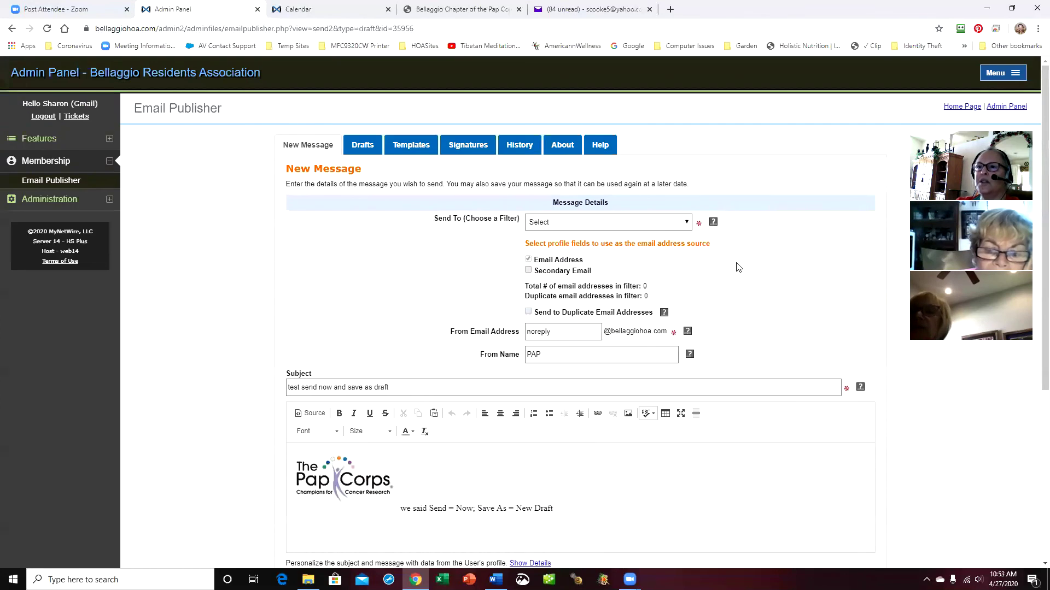
Address the draft only to yourself, queue it, and refresh the Yahoo Mail inbox
click(684, 224)
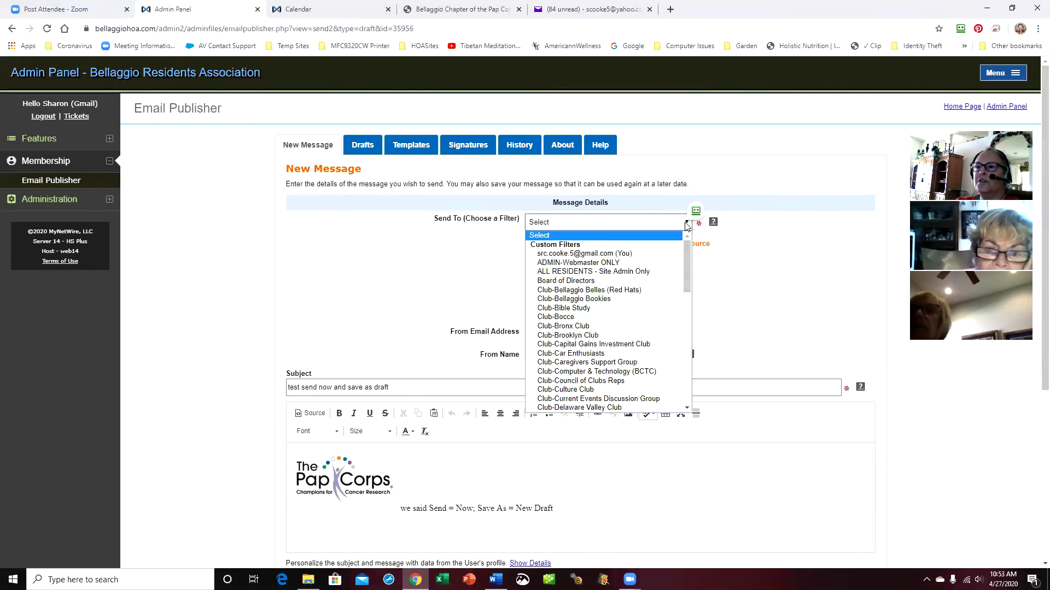
click(632, 249)
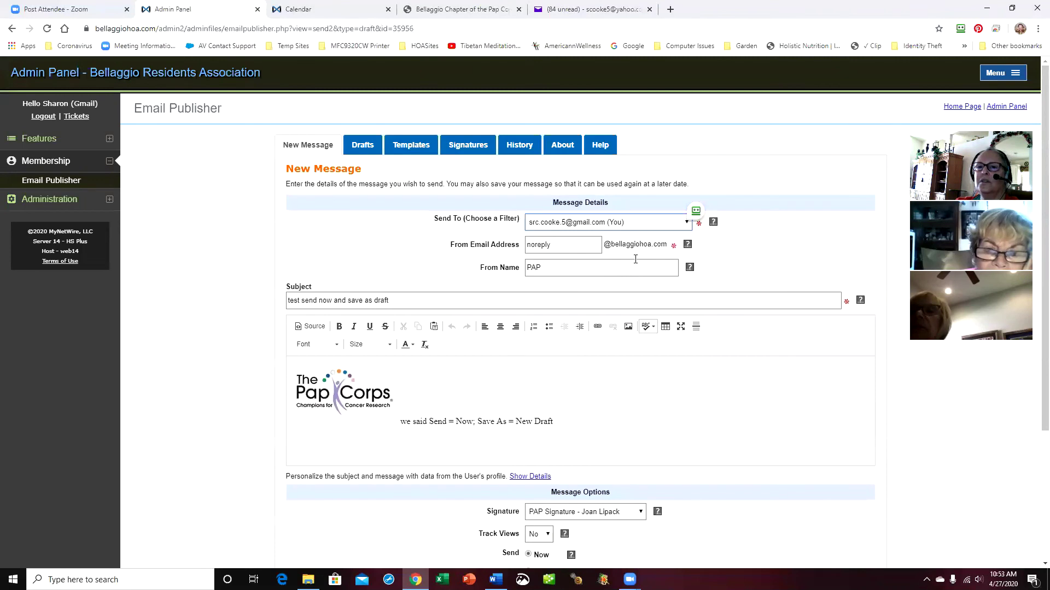
scroll(664, 396, down, 1)
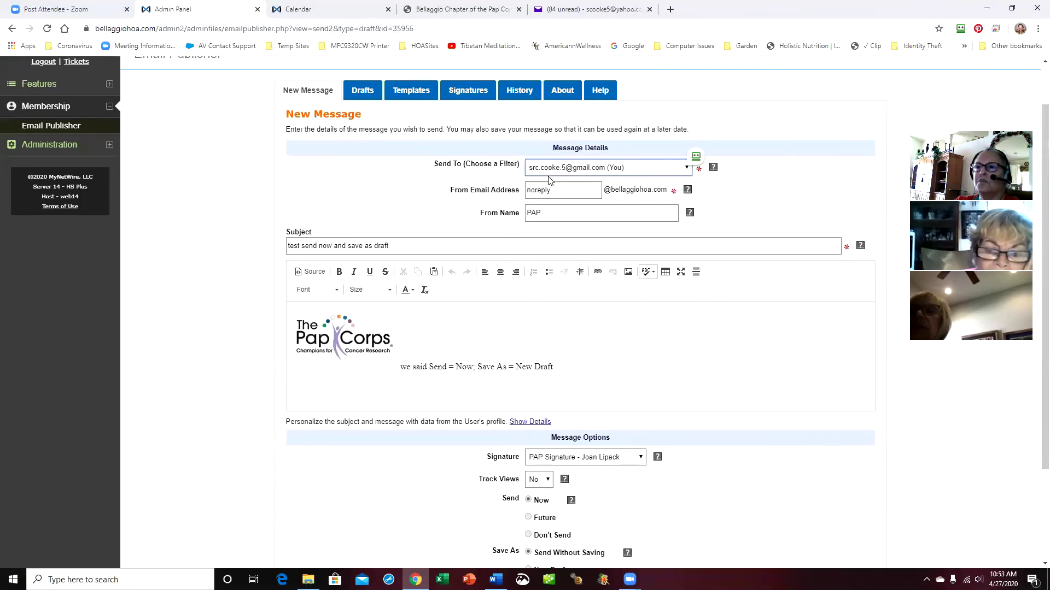
scroll(588, 487, down, 2)
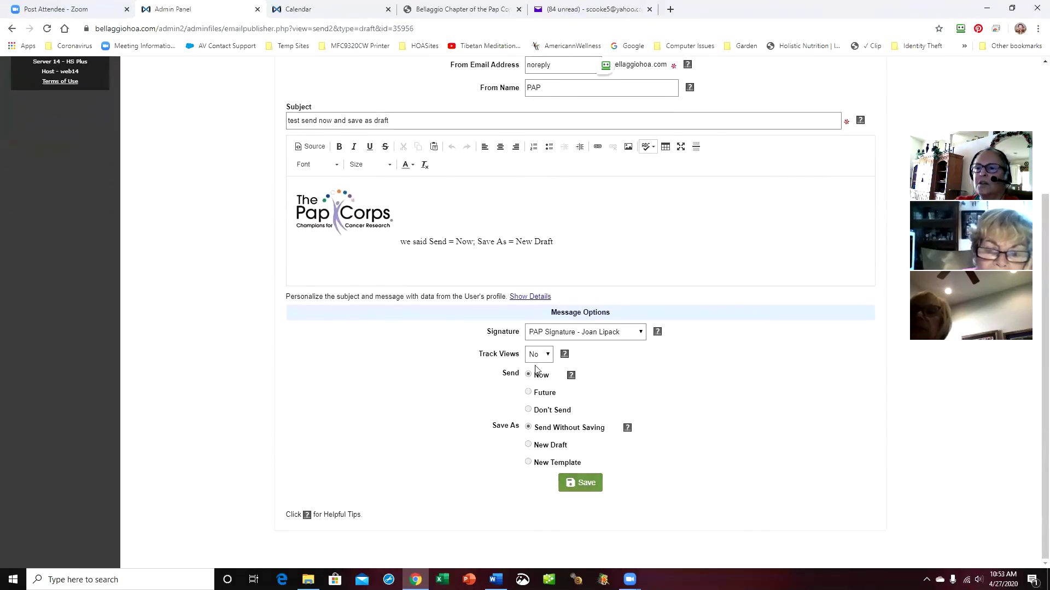
click(588, 482)
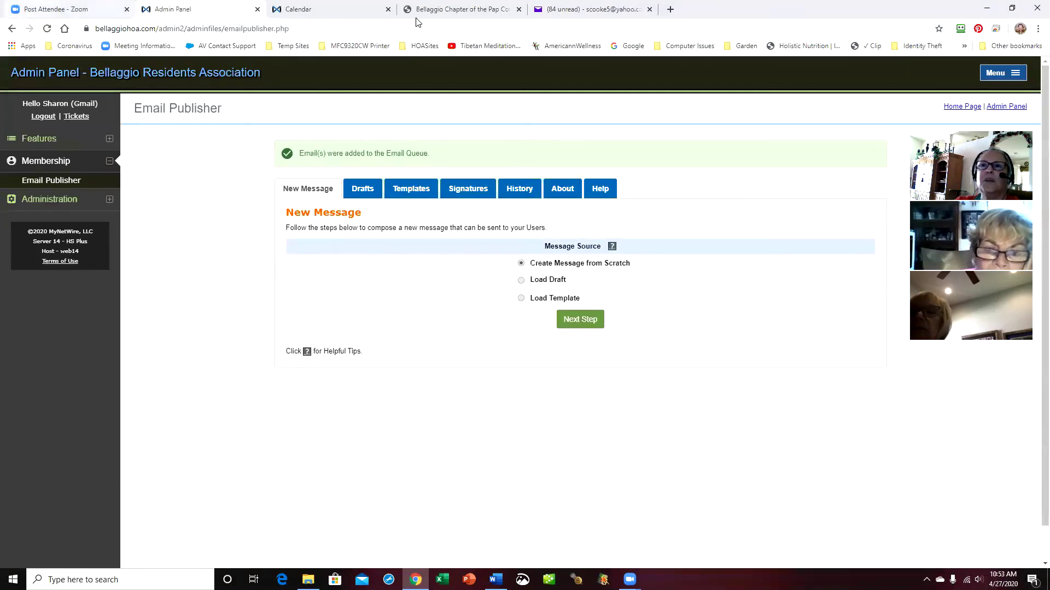
click(582, 11)
click(24, 213)
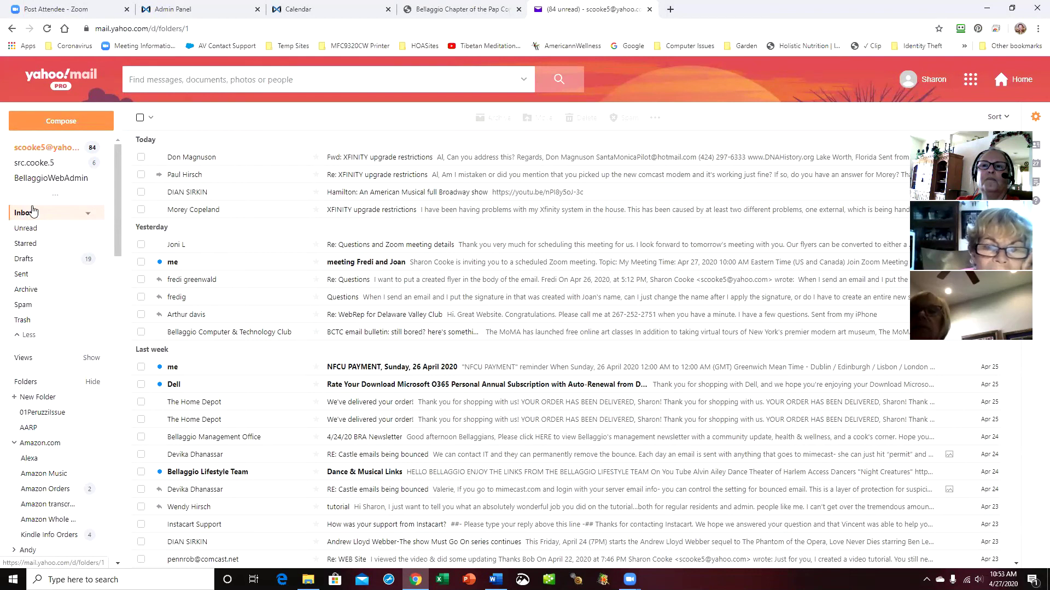
Close the Pap Corps chapter site tab and refresh the community calendar page
click(460, 9)
click(518, 9)
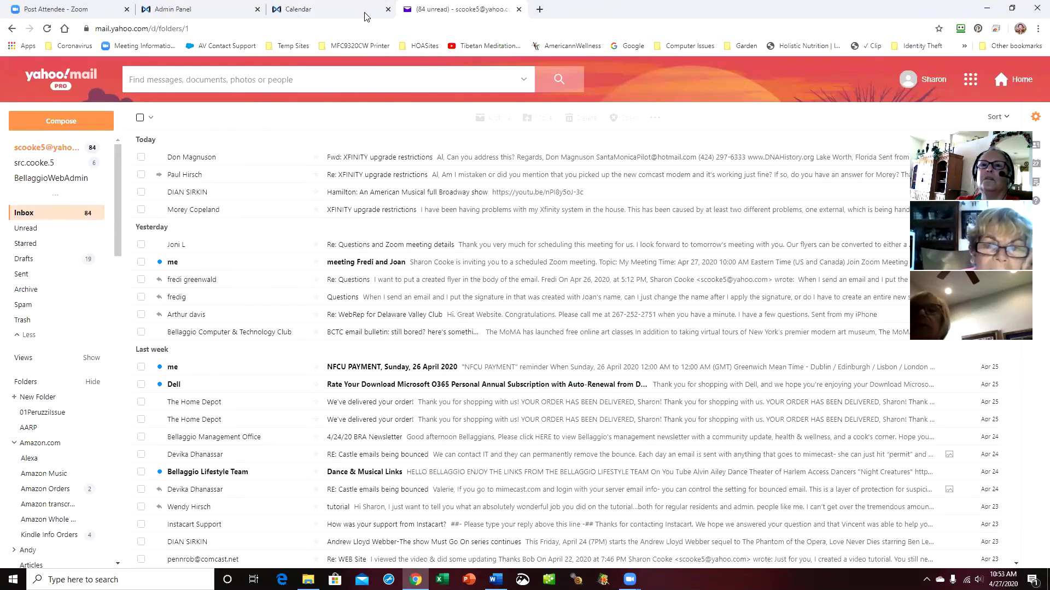
click(334, 9)
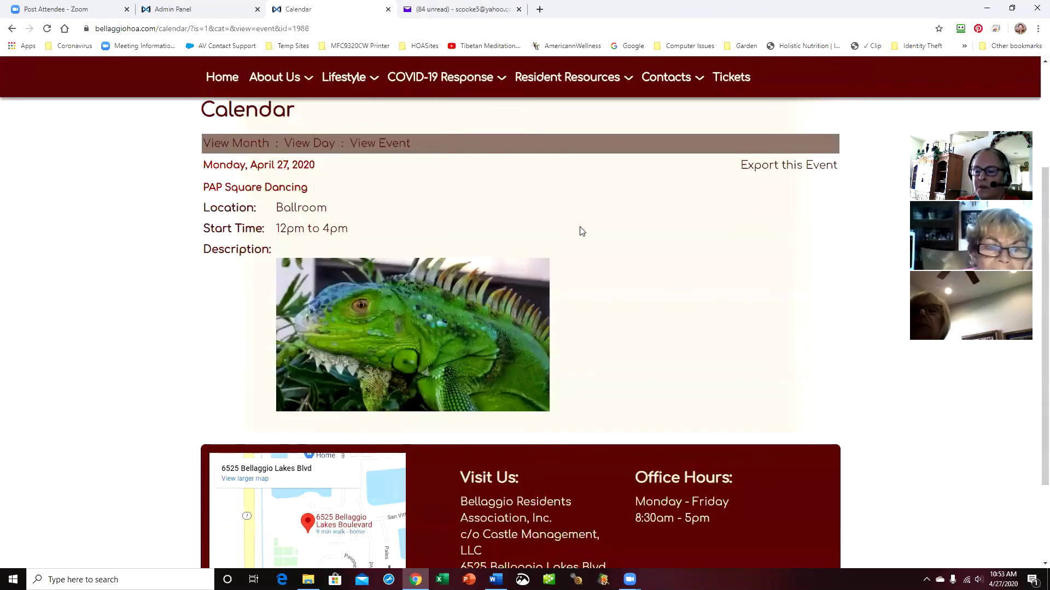
click(380, 143)
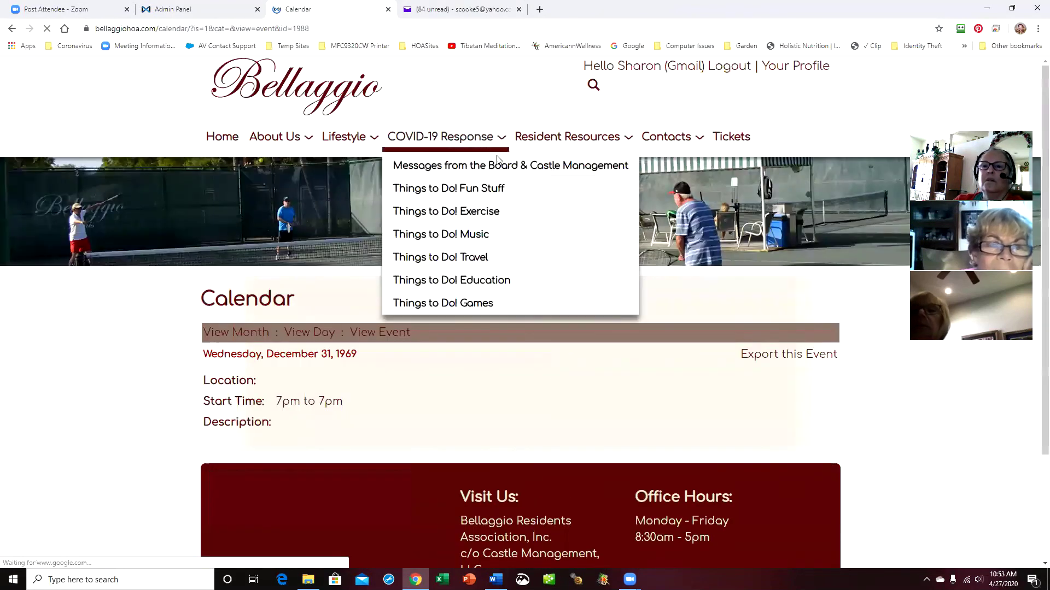
Load the 'this is a test email' draft into the Admin Panel compose form again
click(170, 9)
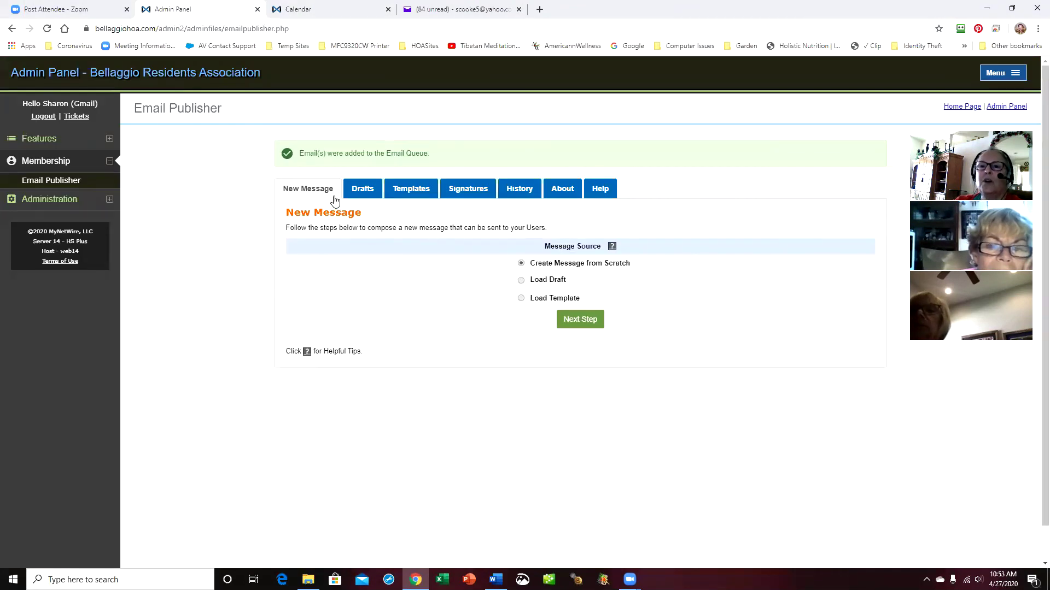
click(521, 280)
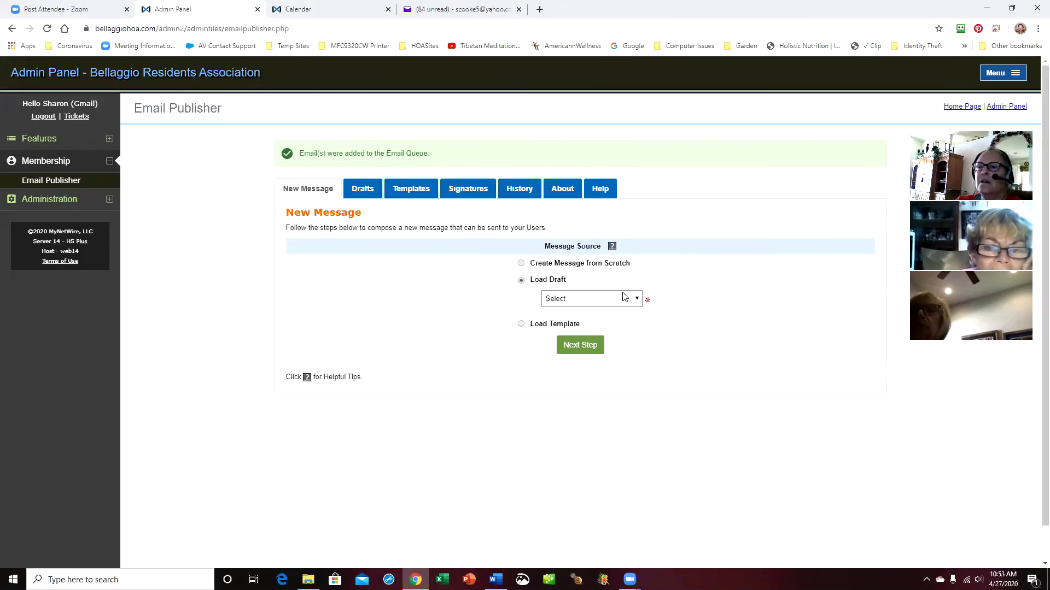
click(638, 299)
click(615, 330)
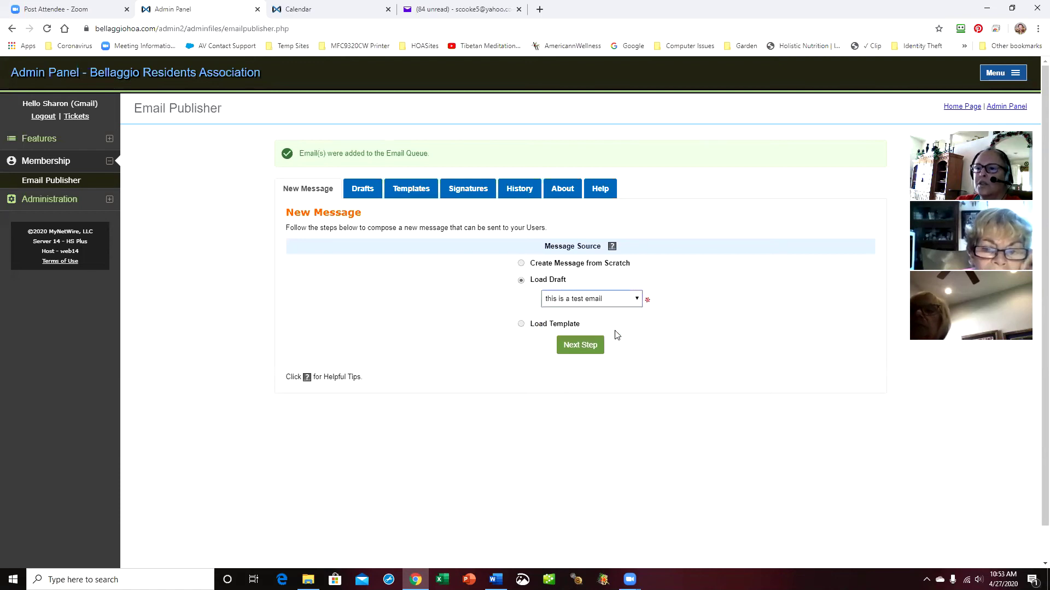
click(584, 347)
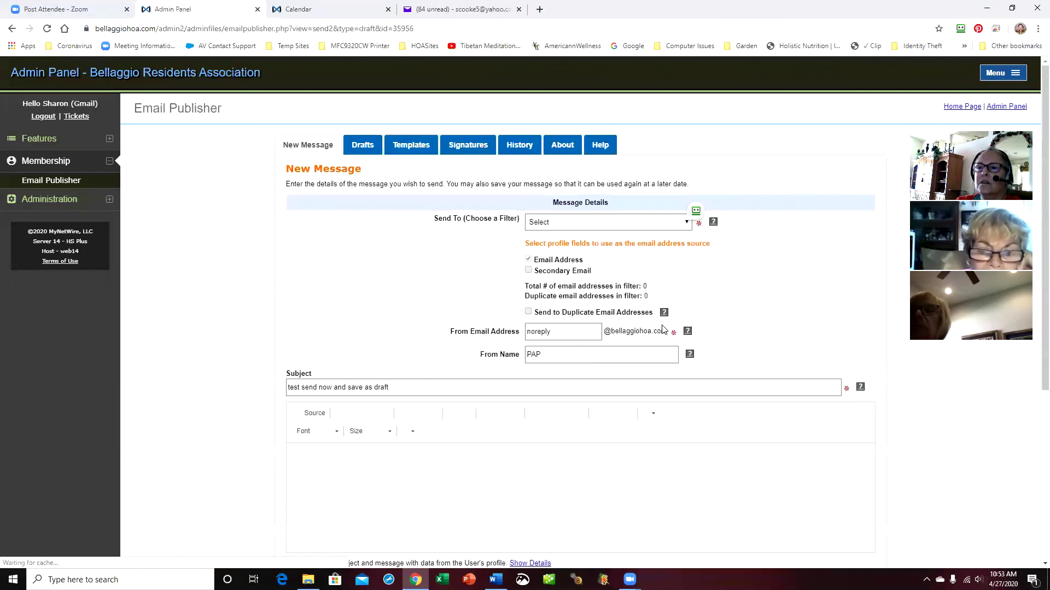
scroll(629, 328, down, 3)
scroll(656, 311, down, 2)
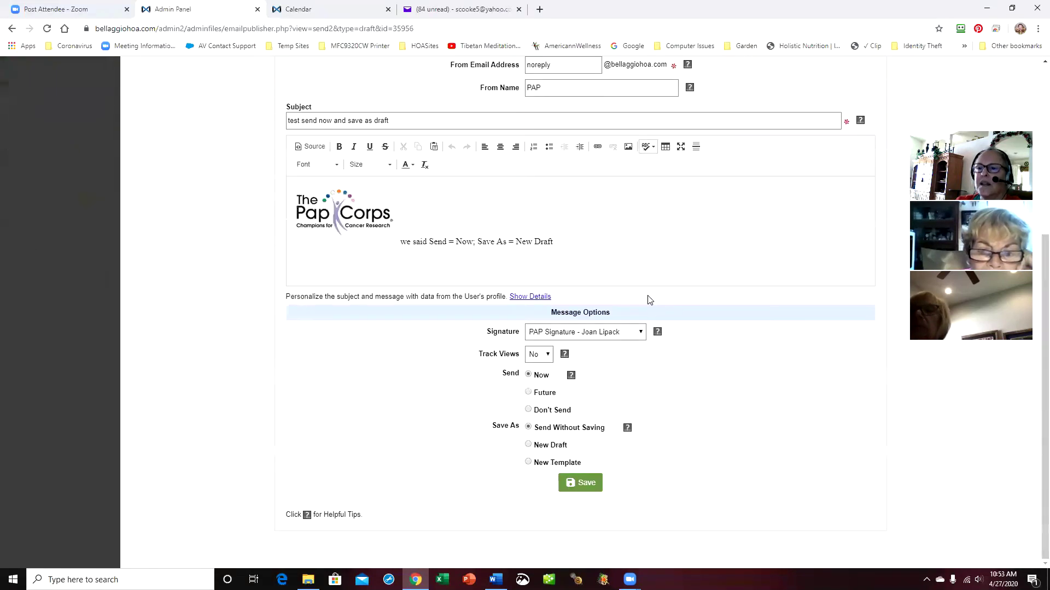
click(528, 392)
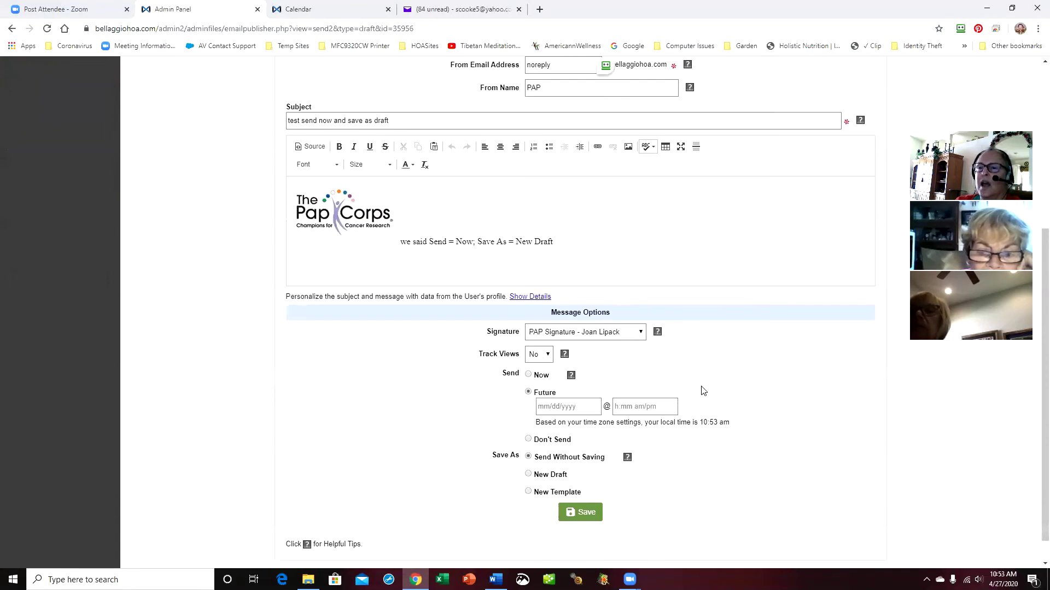
scroll(700, 389, up, 4)
click(300, 94)
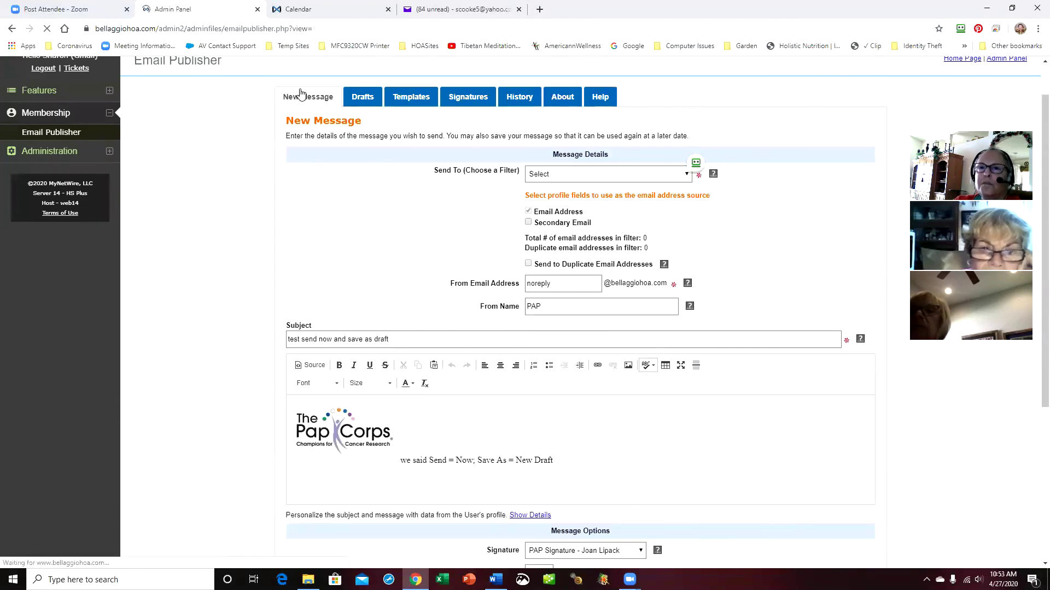
click(522, 237)
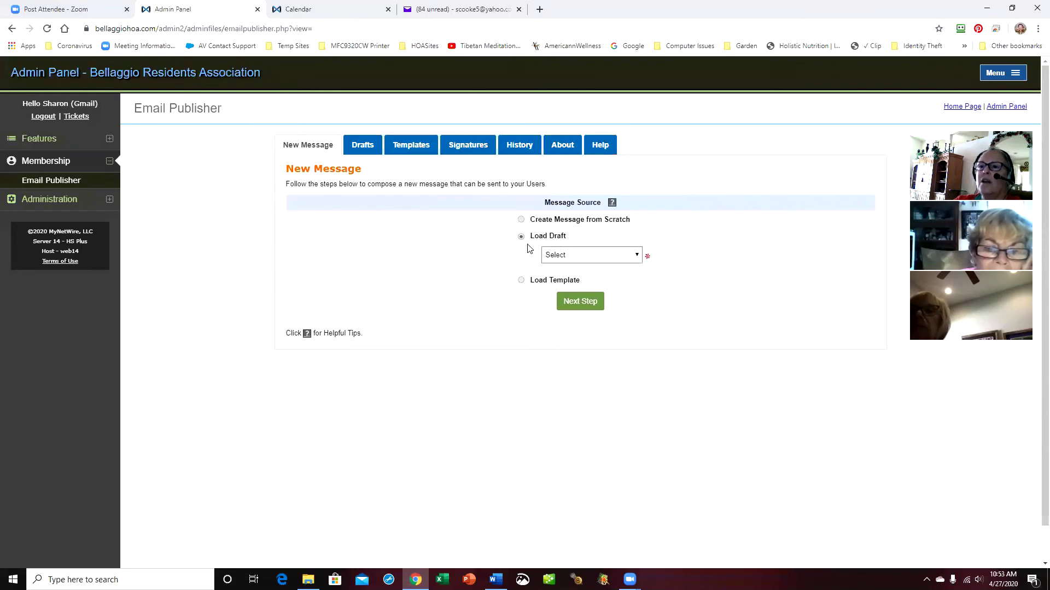
click(634, 256)
click(608, 286)
click(580, 302)
scroll(558, 363, down, 5)
click(528, 392)
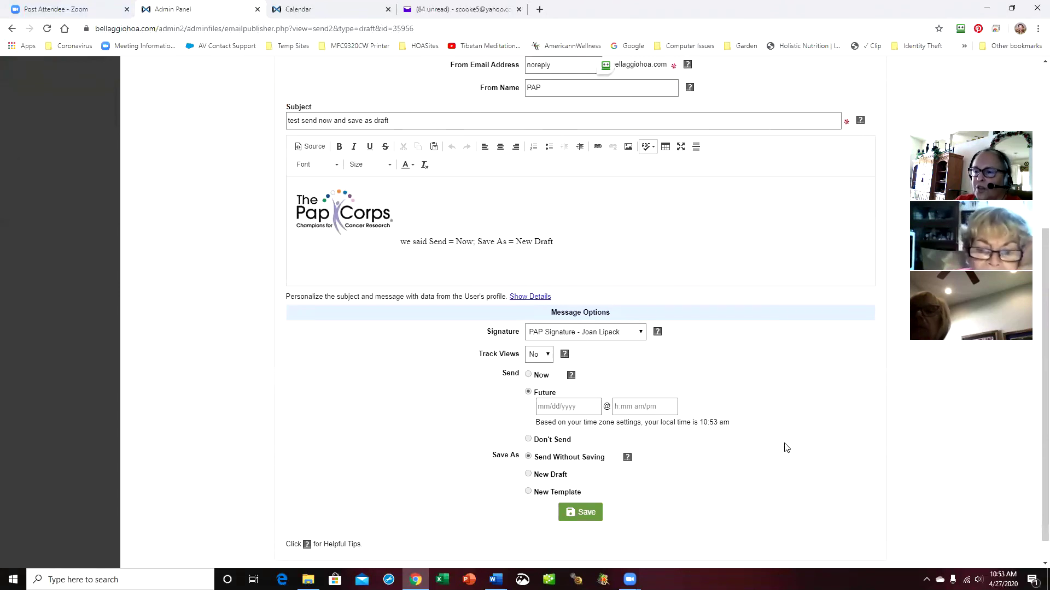
scroll(782, 443, up, 3)
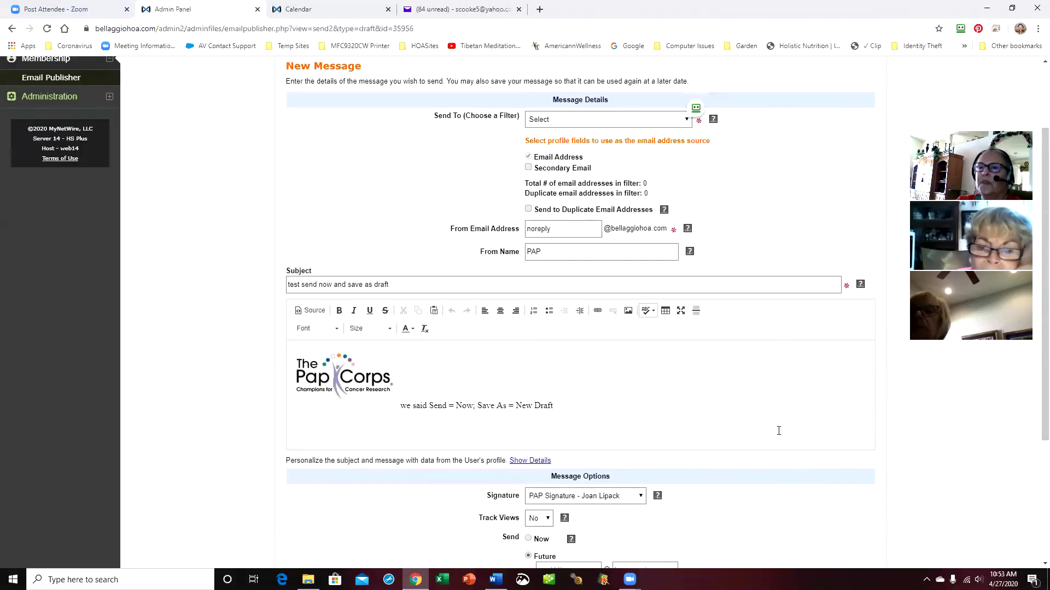
scroll(779, 430, down, 4)
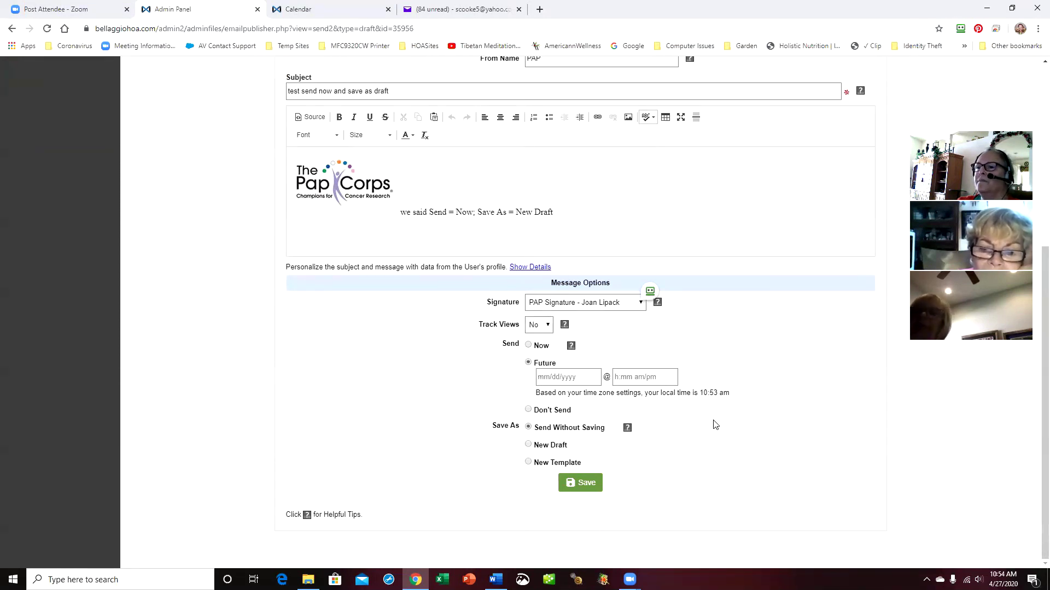
scroll(715, 425, up, 5)
scroll(715, 425, down, 1)
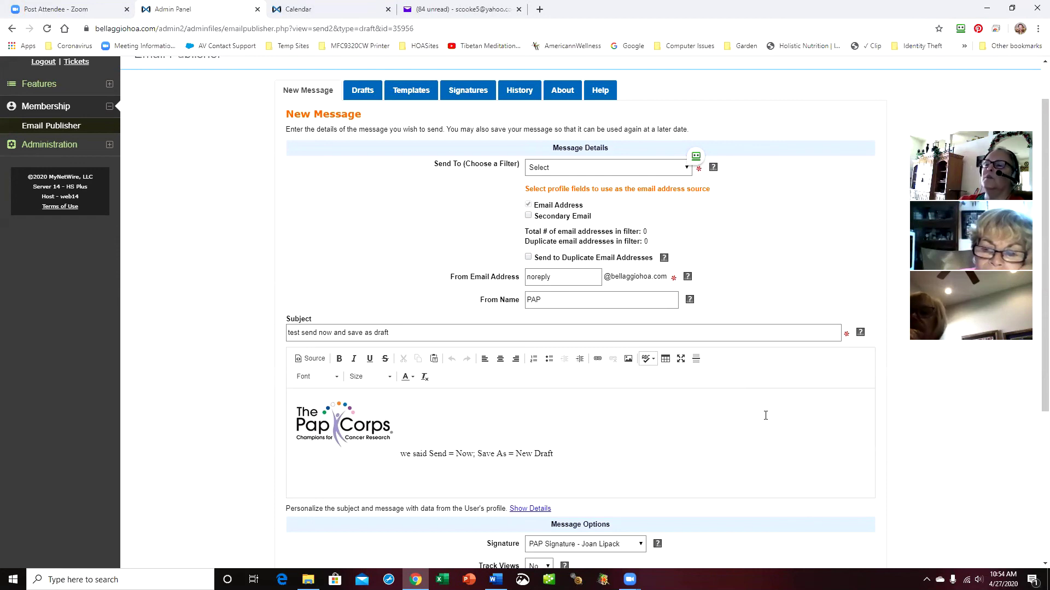
scroll(969, 452, down, 2)
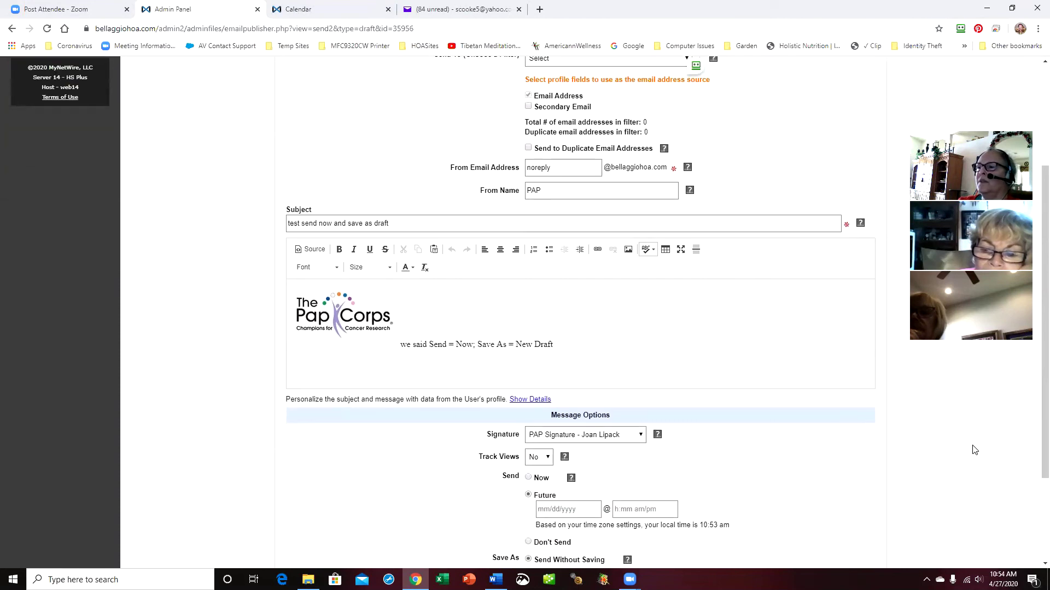
scroll(974, 450, down, 2)
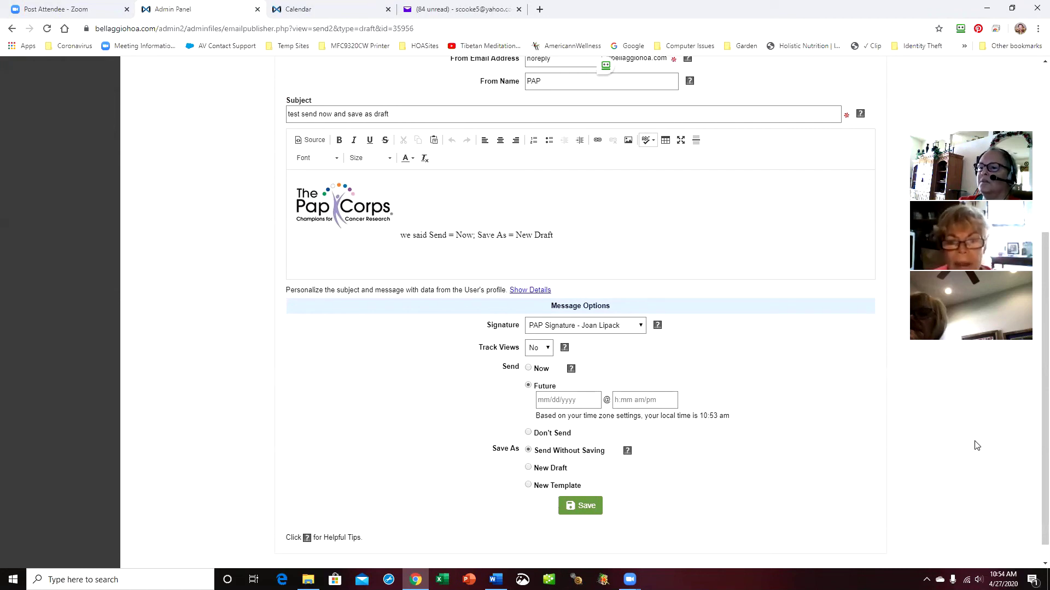
scroll(765, 273, up, 5)
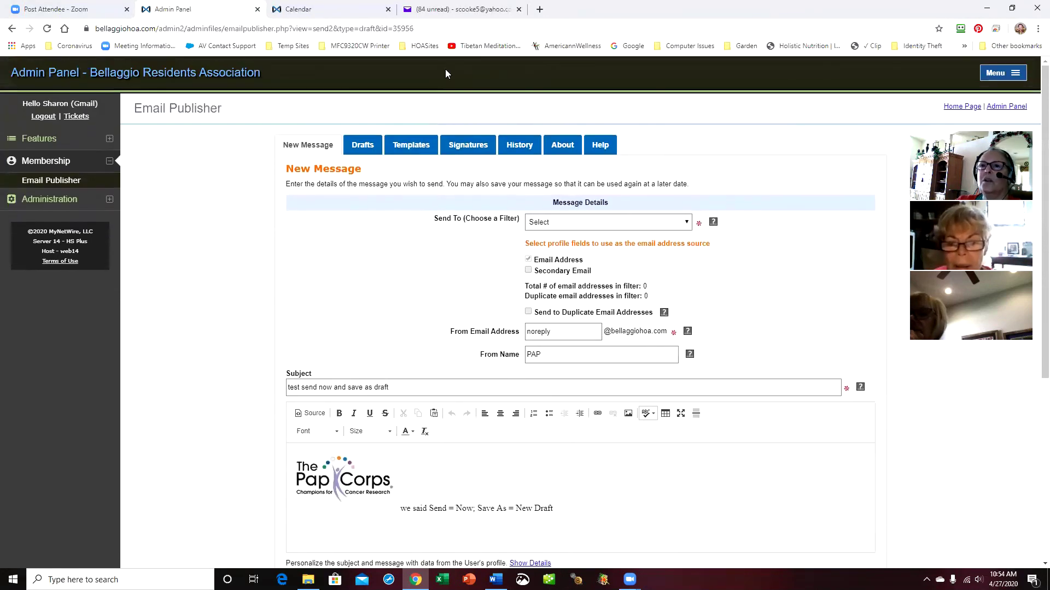
click(462, 10)
click(82, 213)
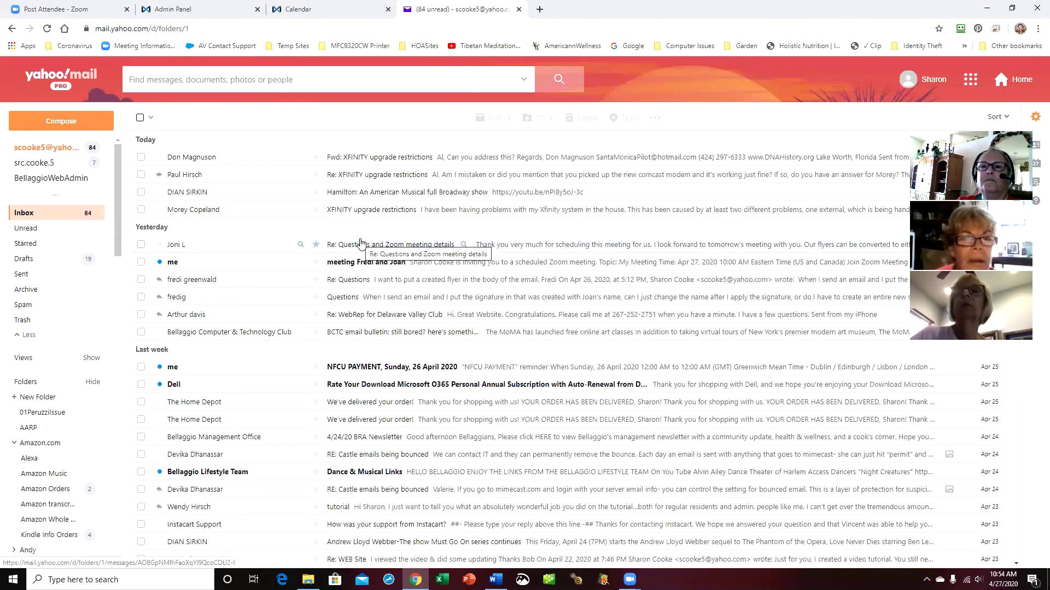
click(318, 12)
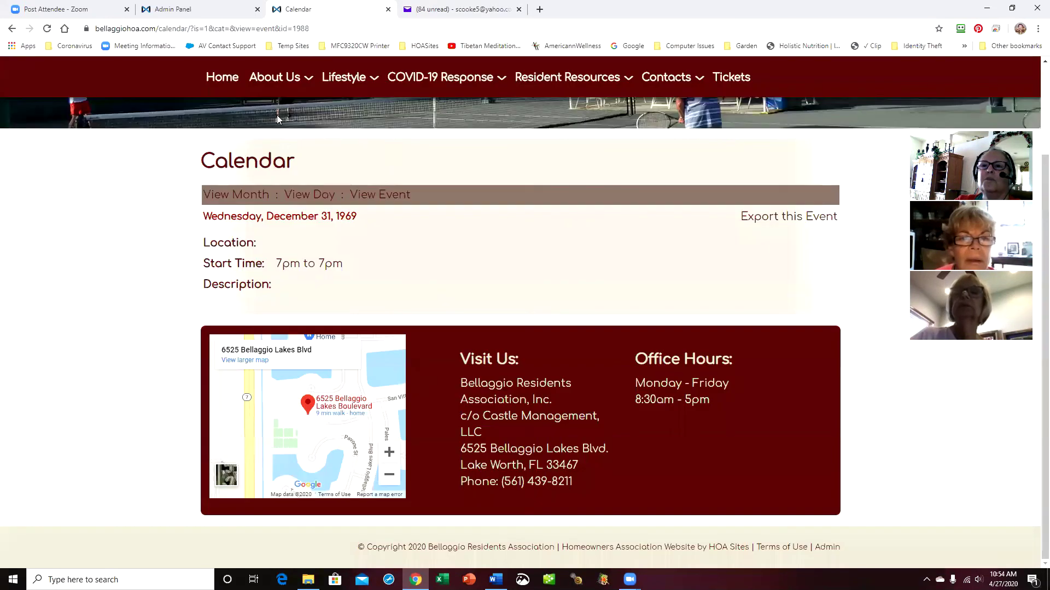
click(221, 10)
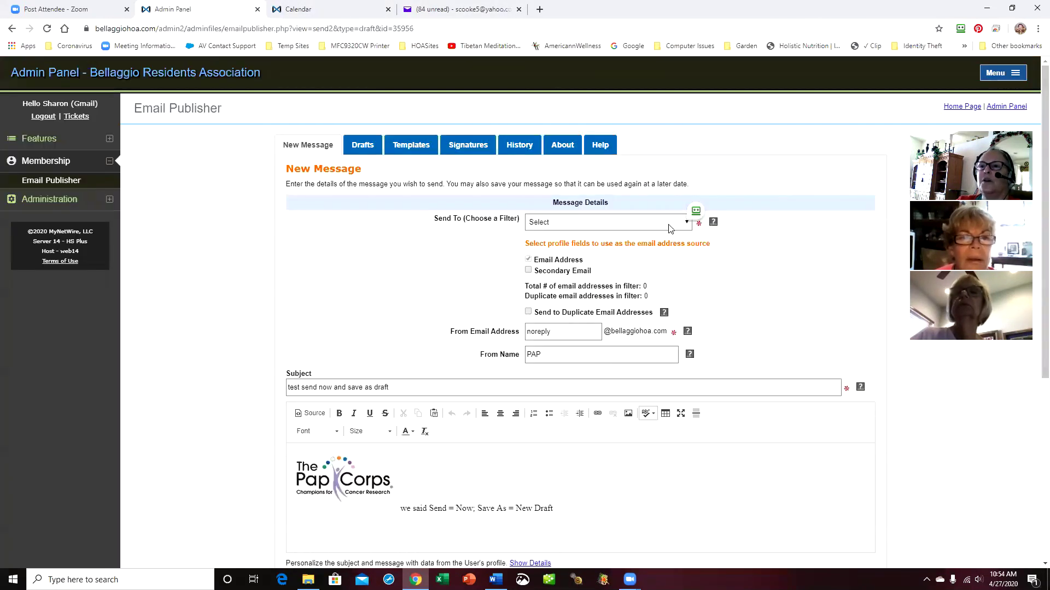
Check History details for 'test send now and save as draft', then view the Yahoo inbox
click(519, 144)
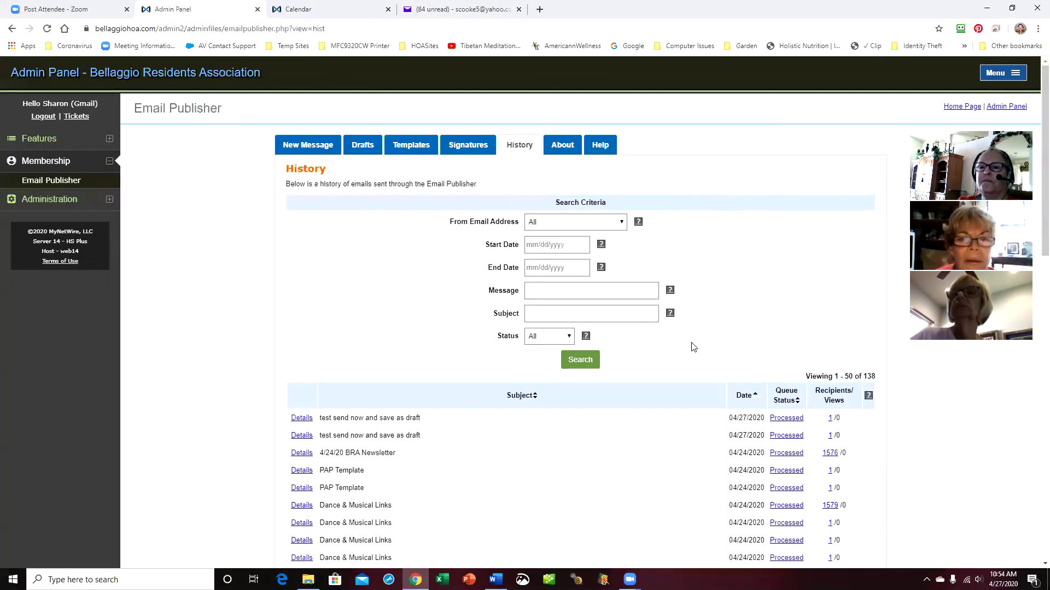
scroll(629, 463, down, 2)
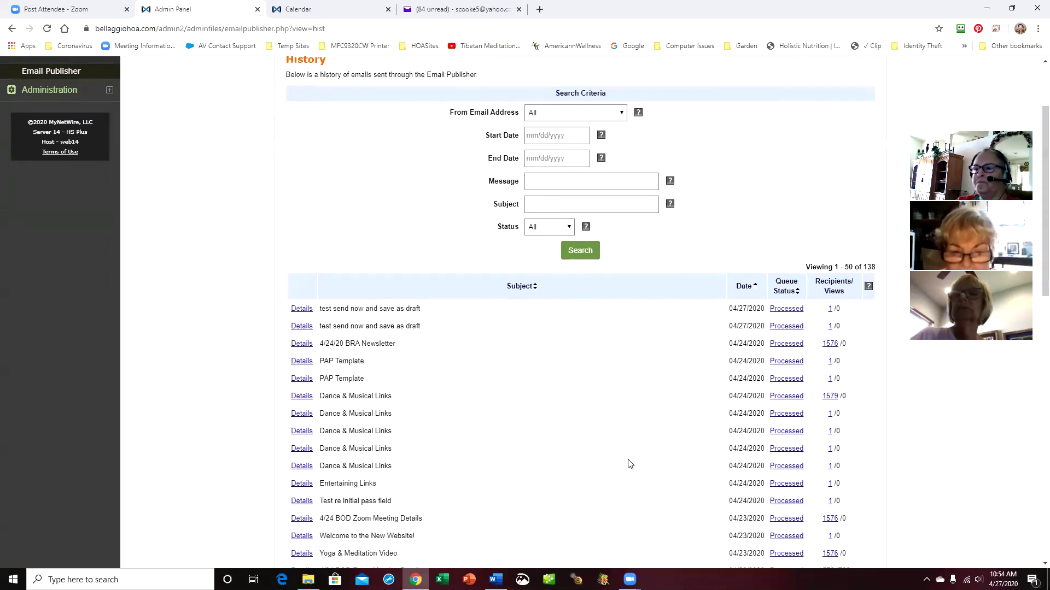
click(303, 330)
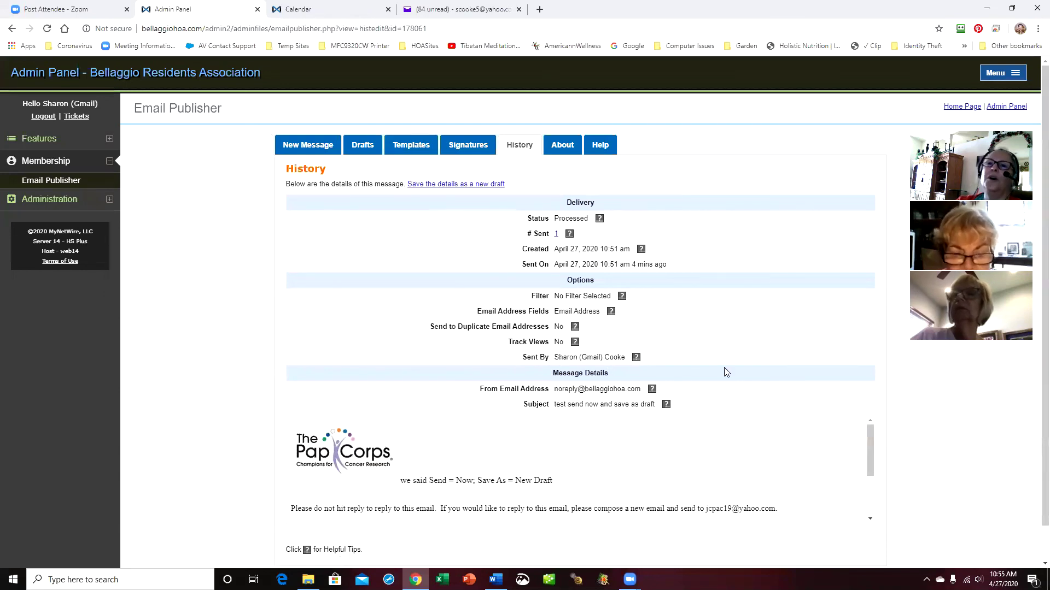
click(449, 11)
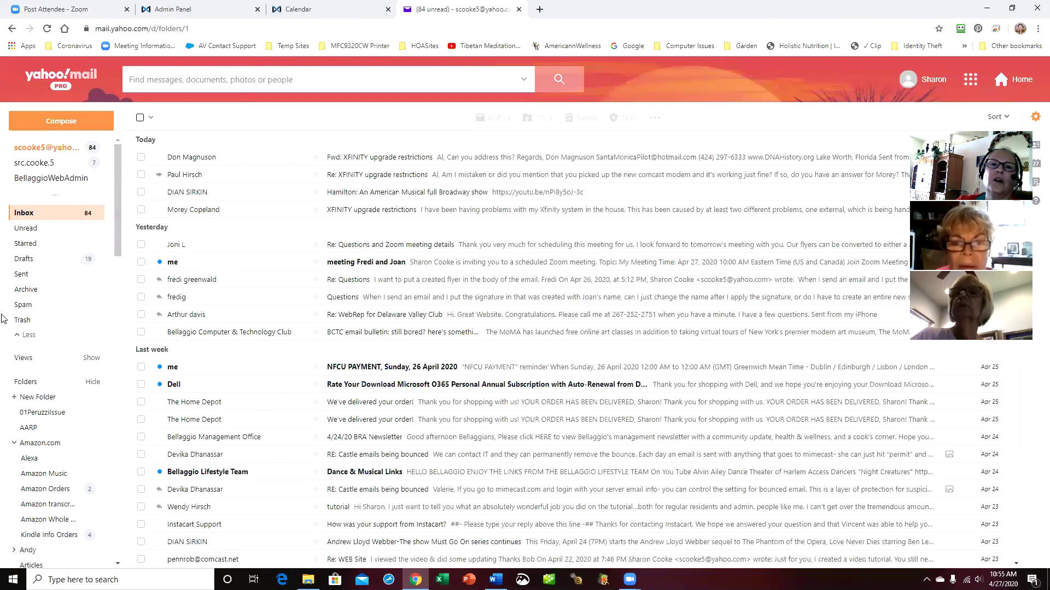
Find both PAP test messages in the second Yahoo mailbox, then return to the admin panel
click(38, 165)
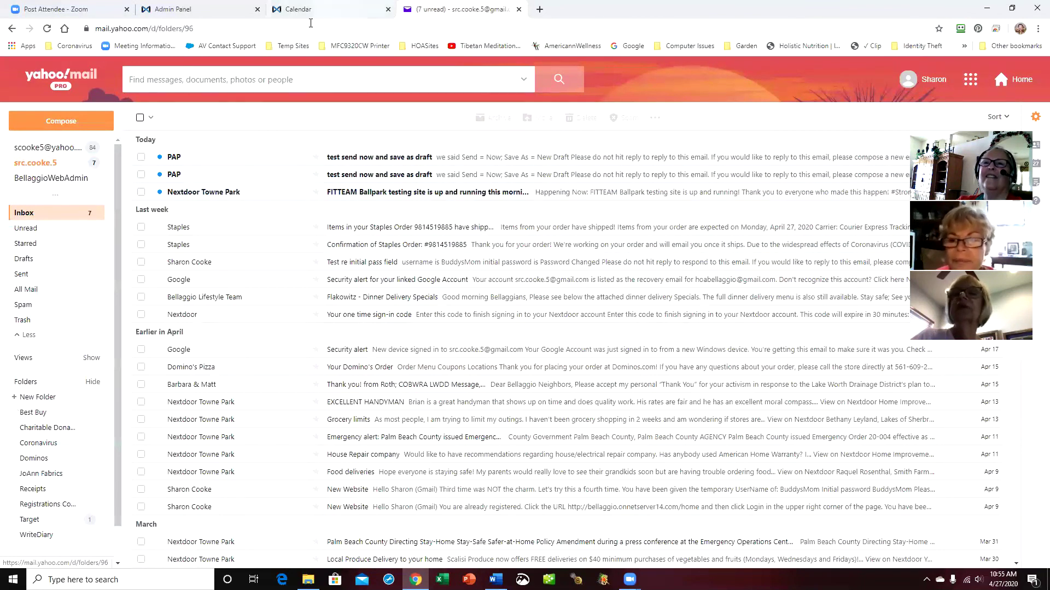
click(47, 147)
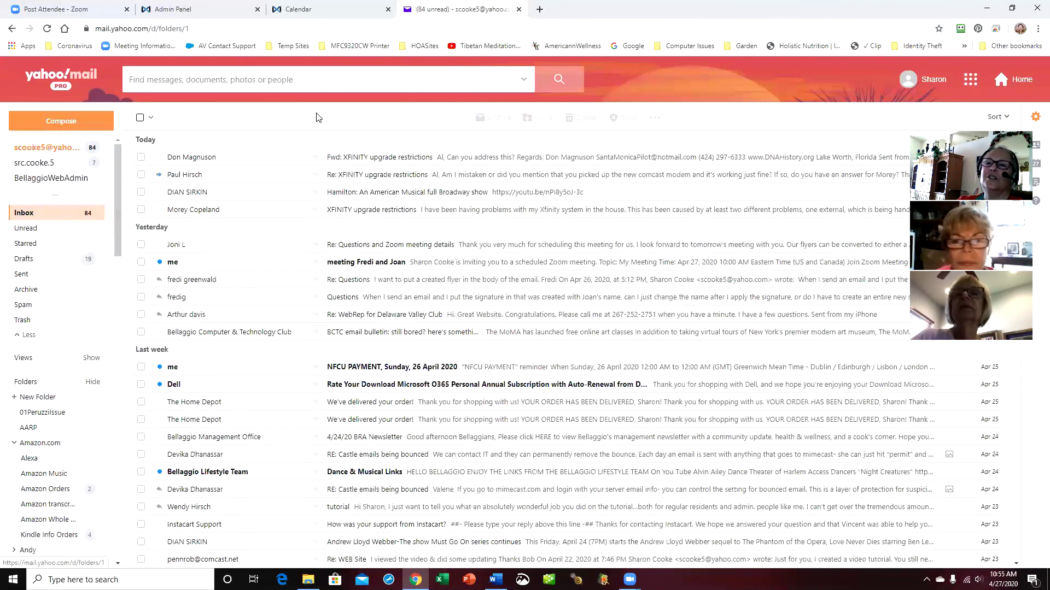
click(322, 9)
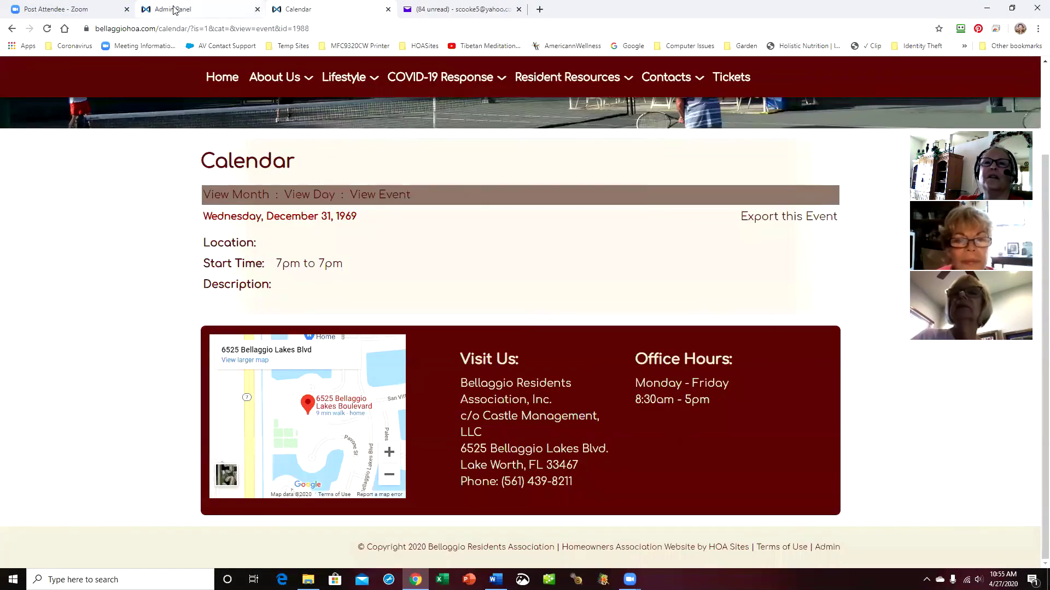
click(174, 9)
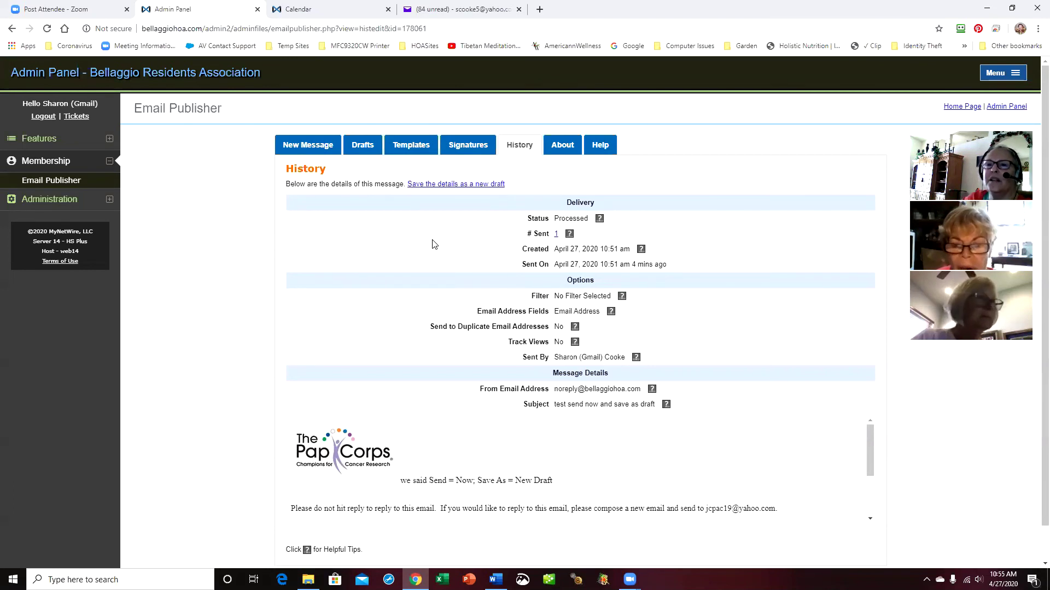
Delete the 'this is a test email' draft, keeping only 'Draft during Zoom meeting', and begin a new message
click(362, 144)
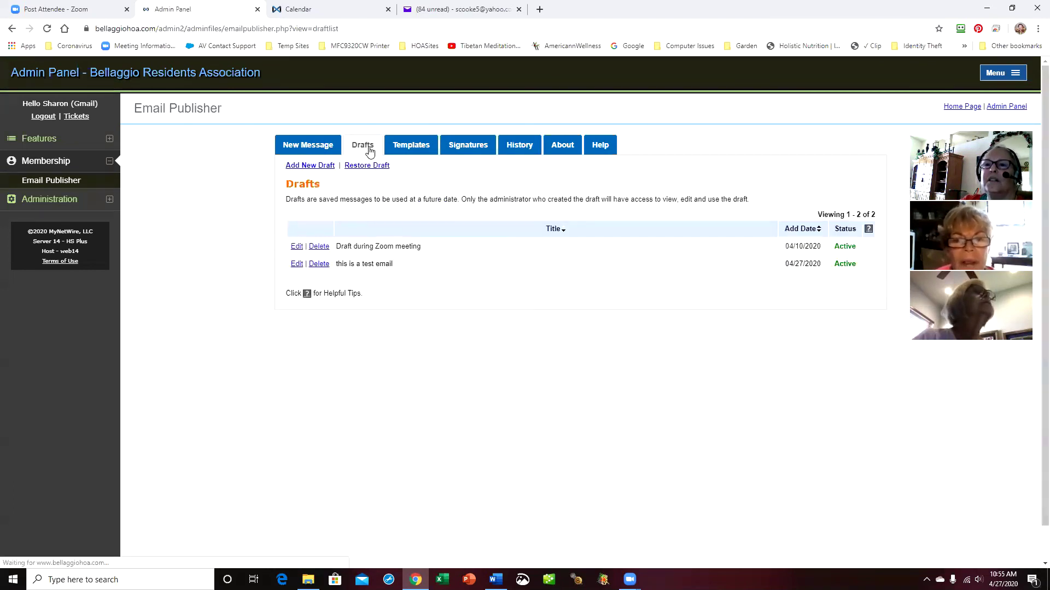
click(319, 265)
click(663, 111)
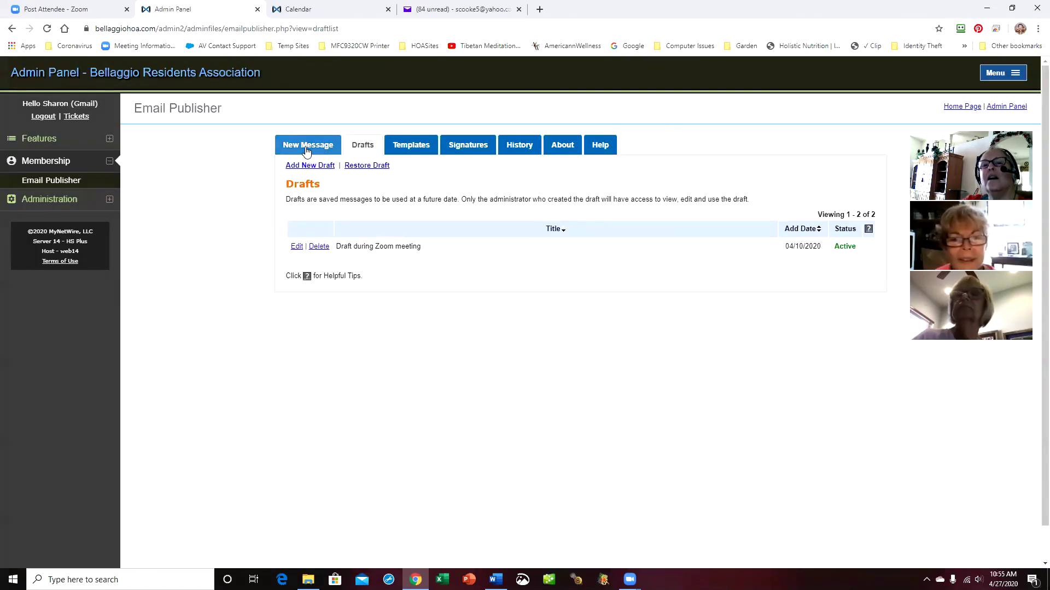
click(307, 150)
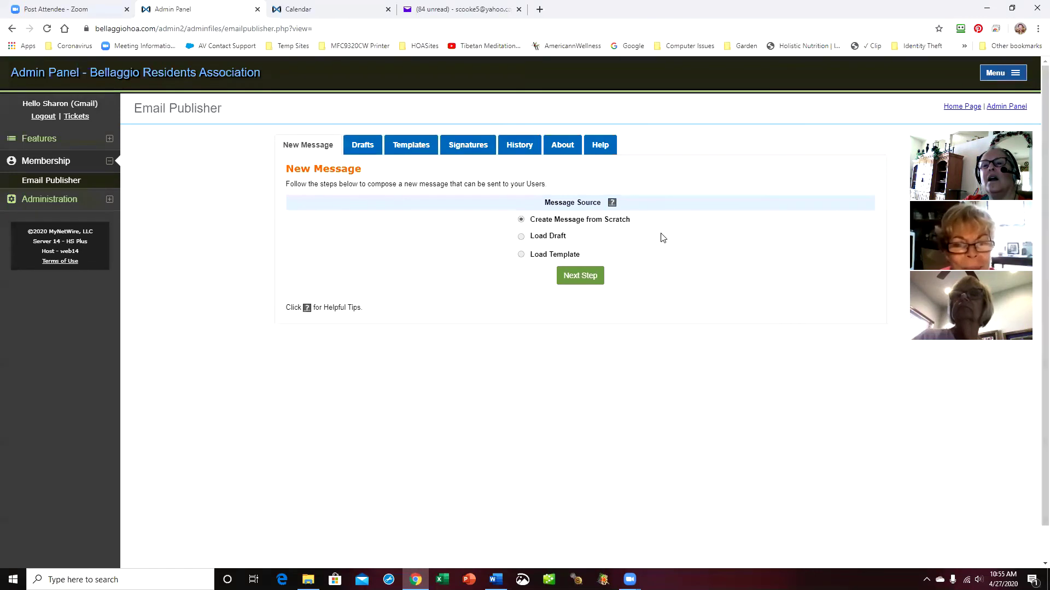
Set the new message to load from the PAP Templates category, leaving no template selected
click(521, 254)
click(613, 273)
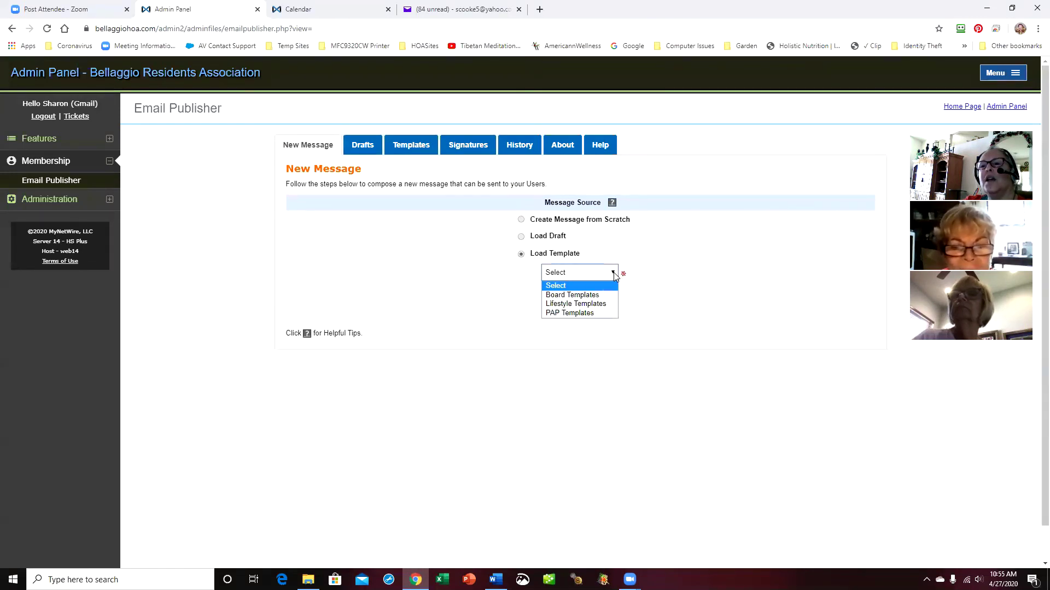
click(606, 312)
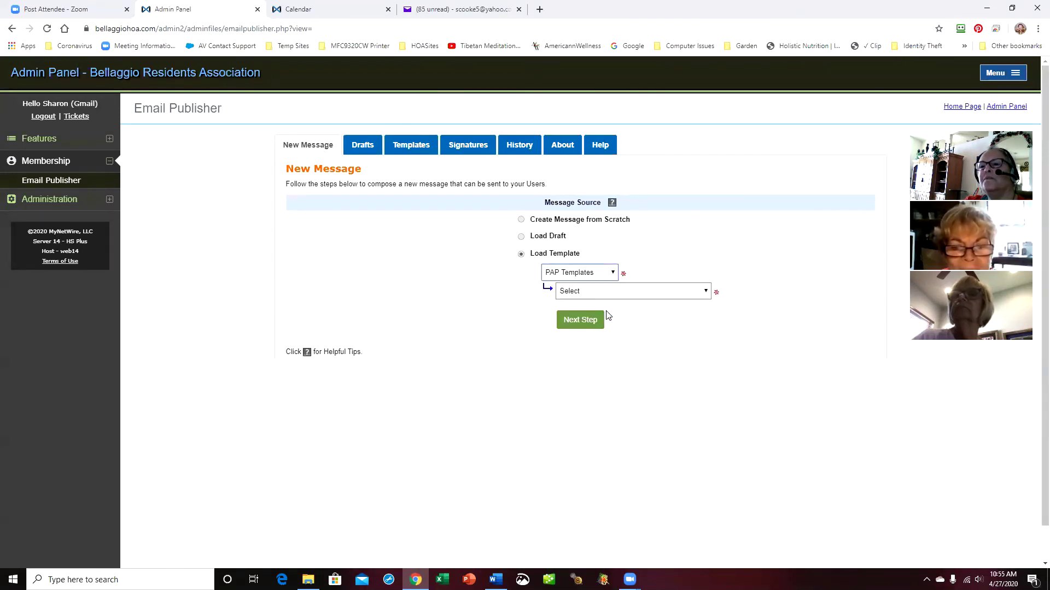
click(706, 292)
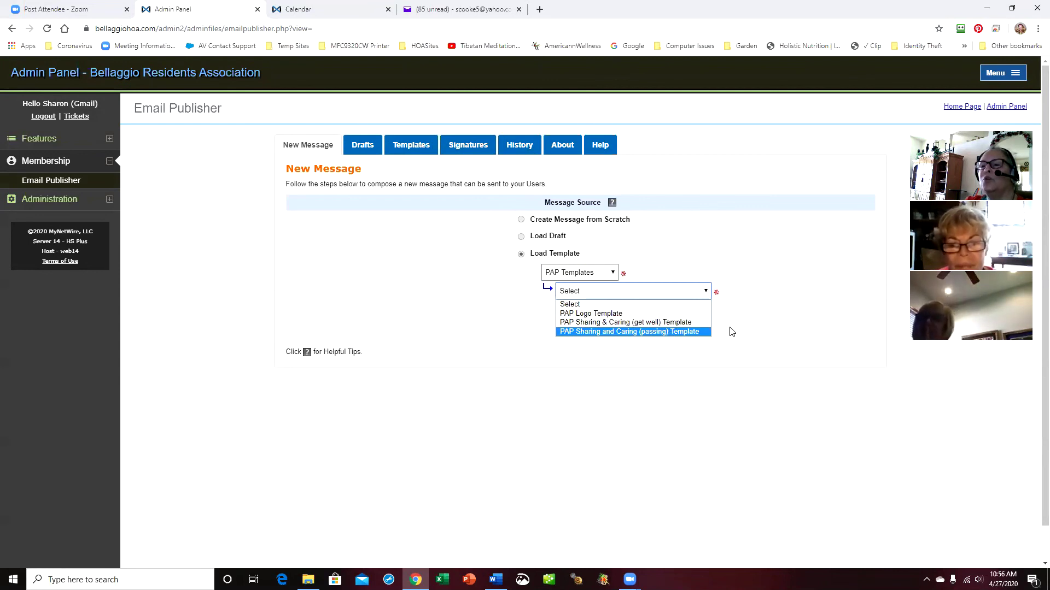
click(778, 315)
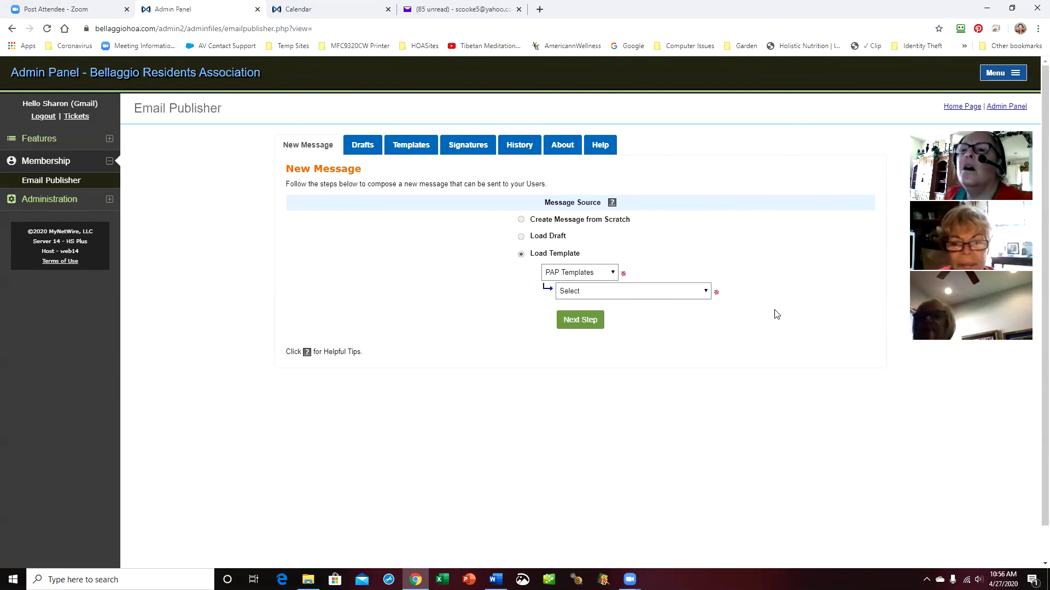
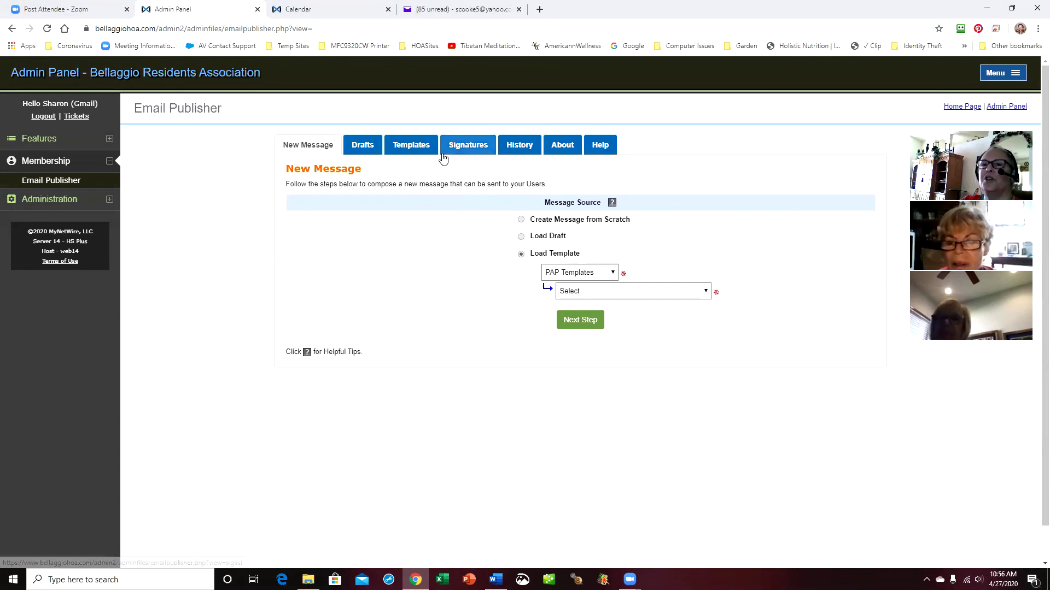
Load the 'Draft during Zoom meeting' draft into a new message and review it
click(377, 154)
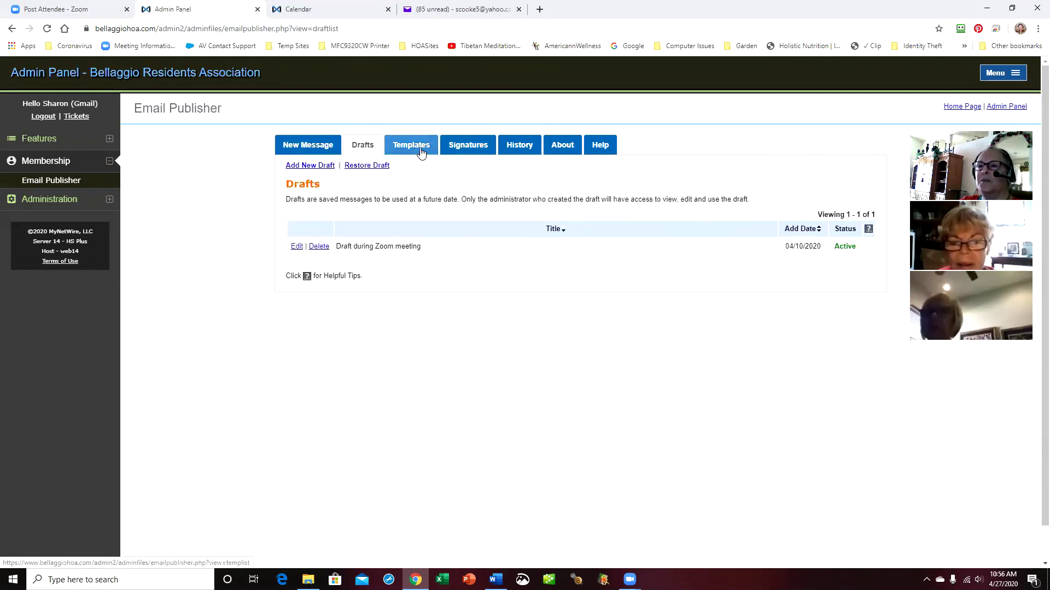
click(304, 146)
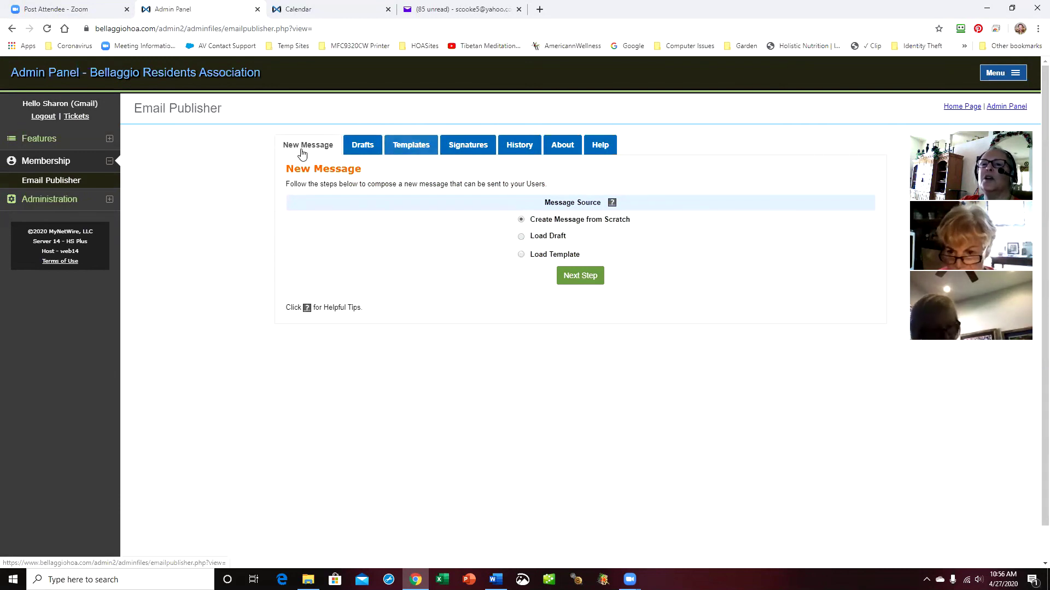
click(520, 238)
click(635, 256)
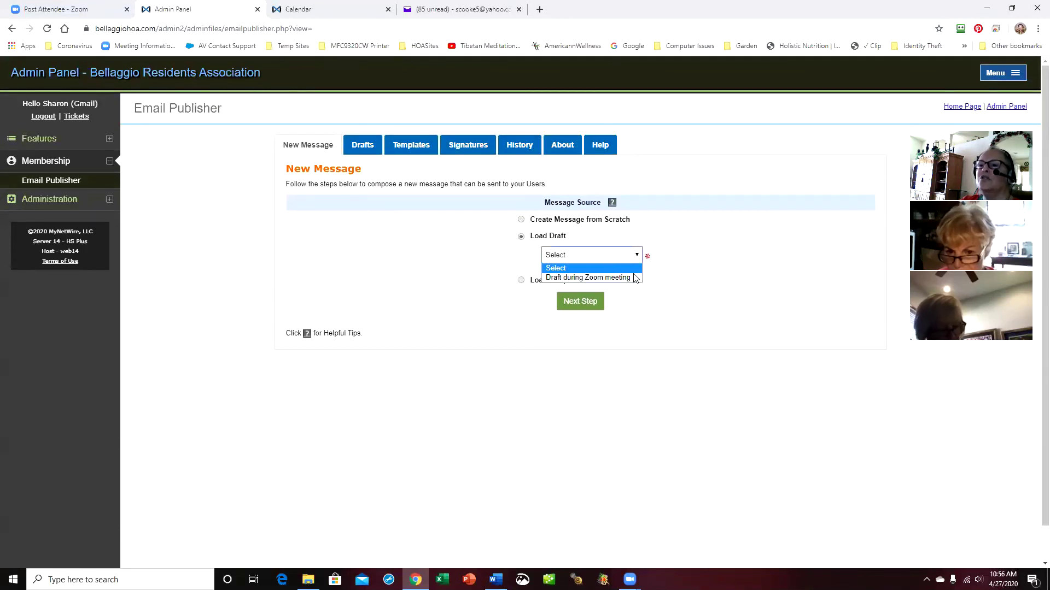
click(634, 277)
click(584, 304)
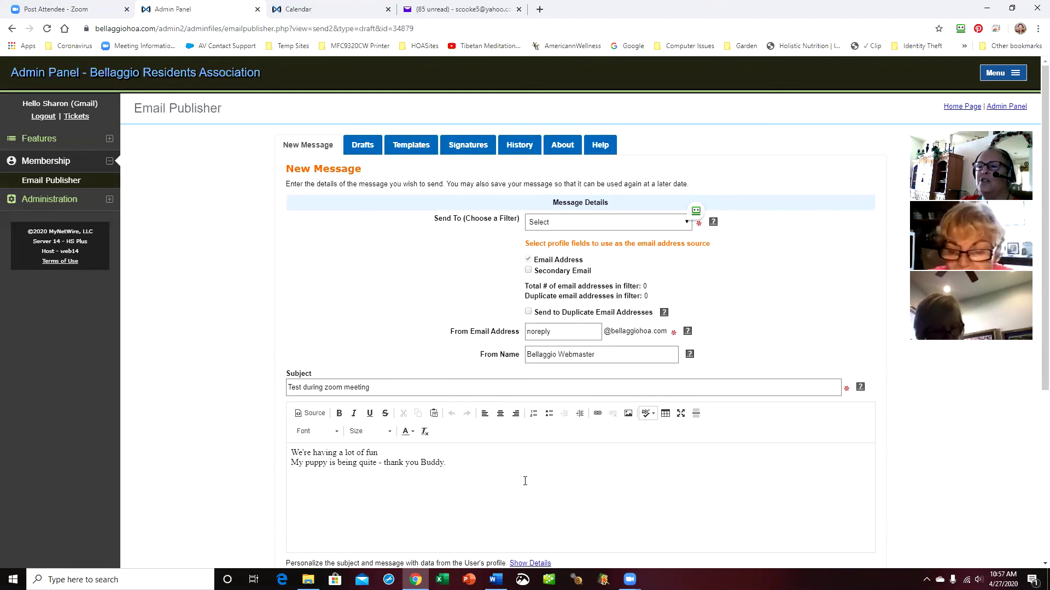
scroll(525, 481, down, 5)
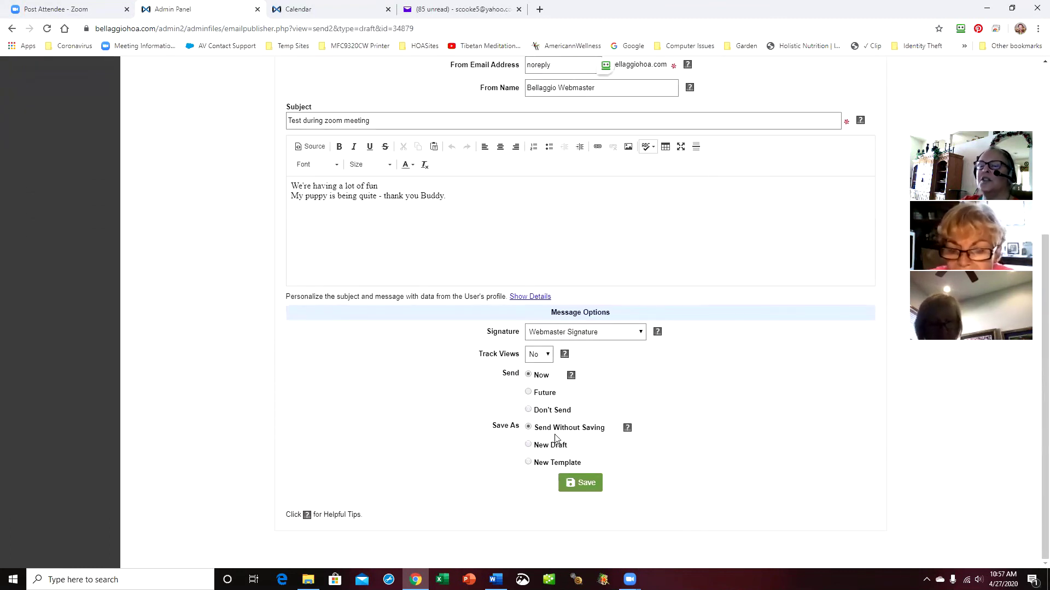
scroll(555, 437, up, 4)
Retry loading a saved draft into a new message, then reset the form after the error
click(360, 100)
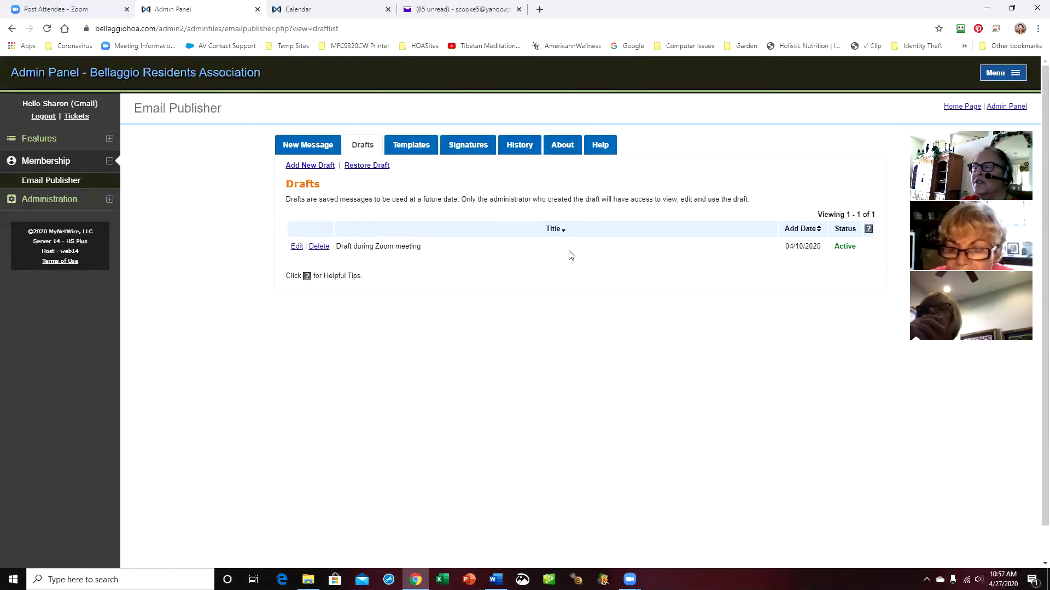
click(304, 151)
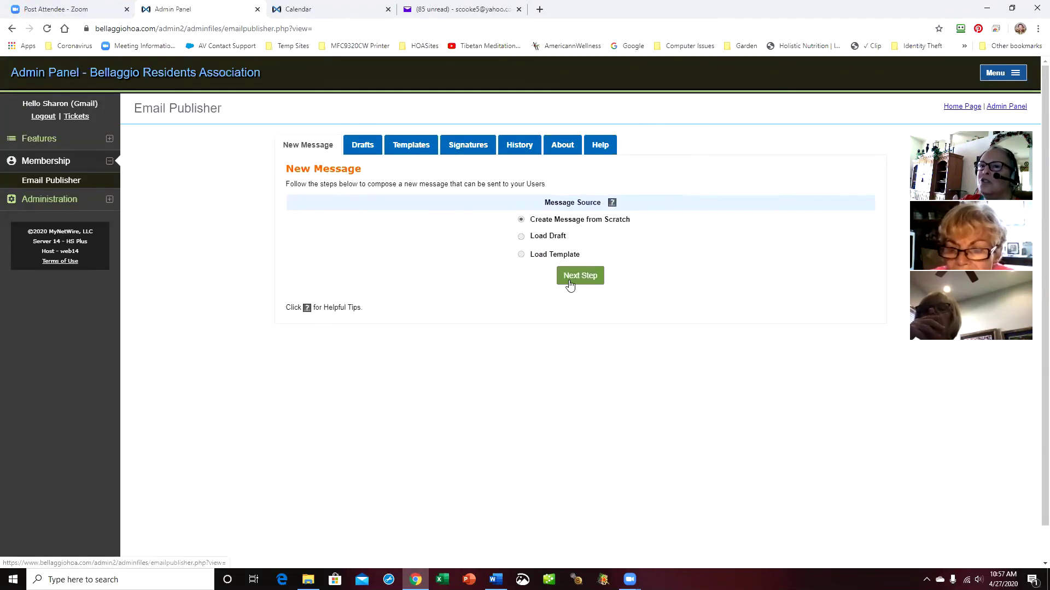
click(521, 237)
click(636, 257)
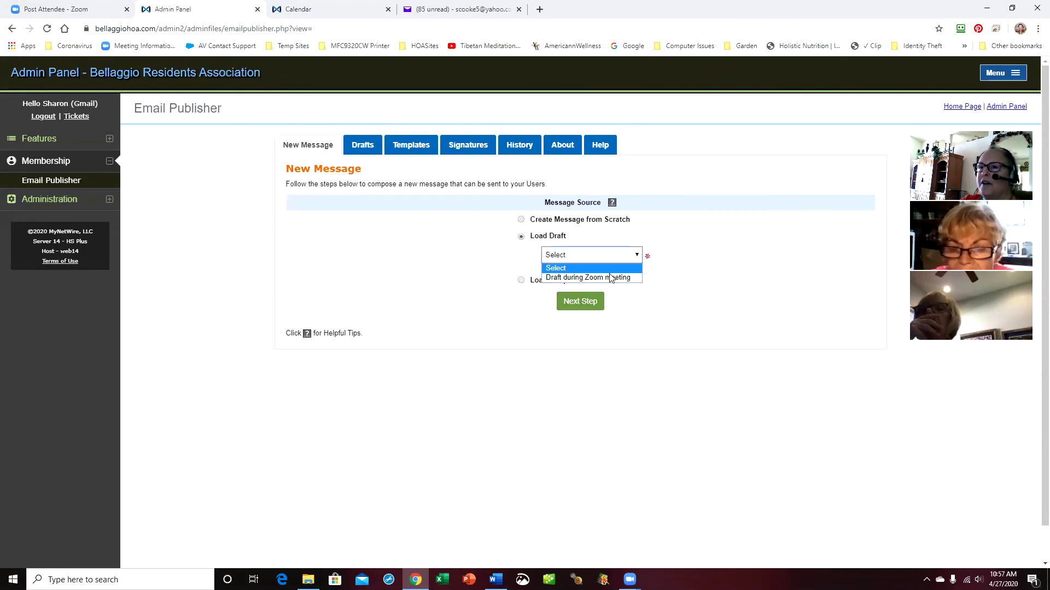
click(585, 307)
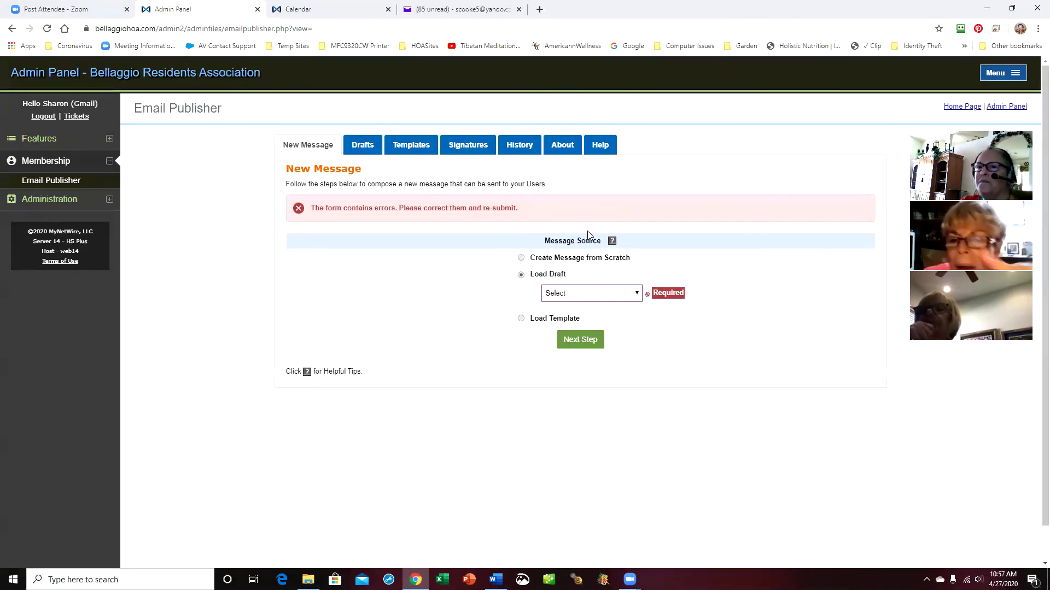
click(322, 151)
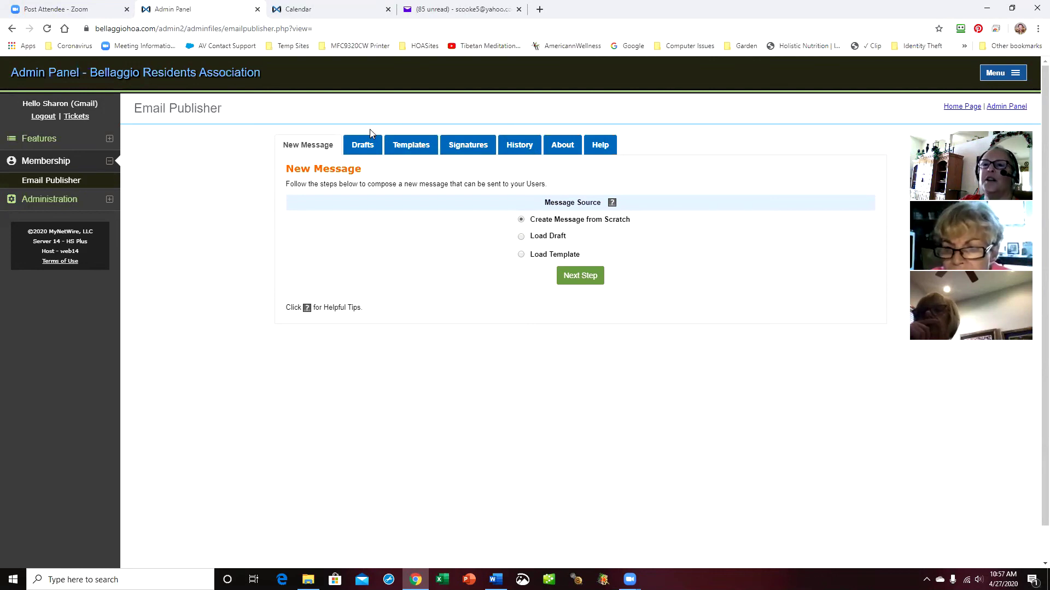
Add and save a new draft titled 'Test with flyer' with subject 'Test with flyer'
click(362, 145)
click(306, 166)
click(575, 220)
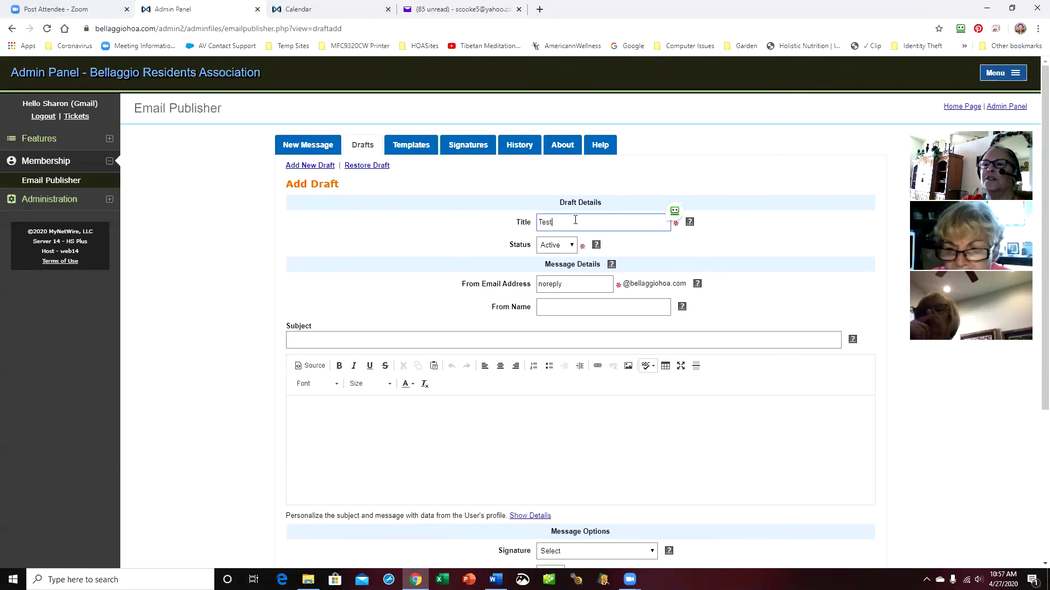
text(Test with flyer)
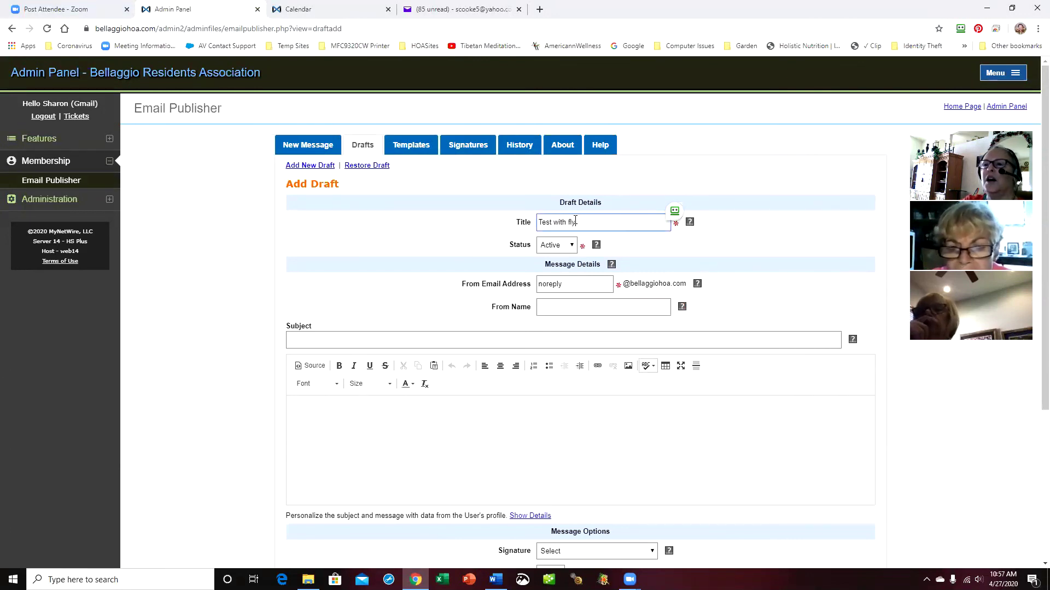
click(559, 305)
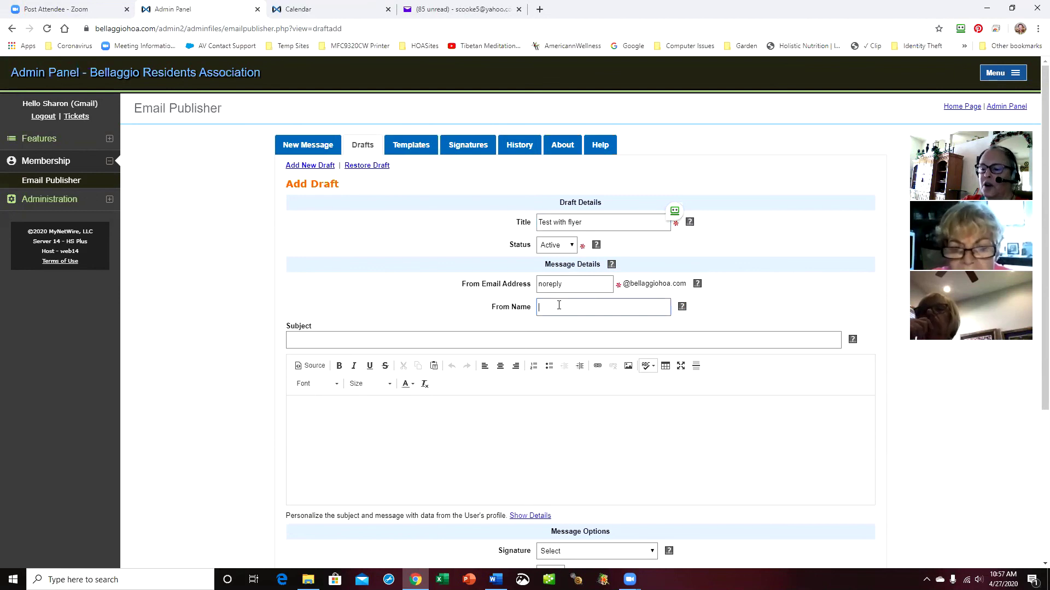
click(329, 341)
text(Test with flyer)
key(Return)
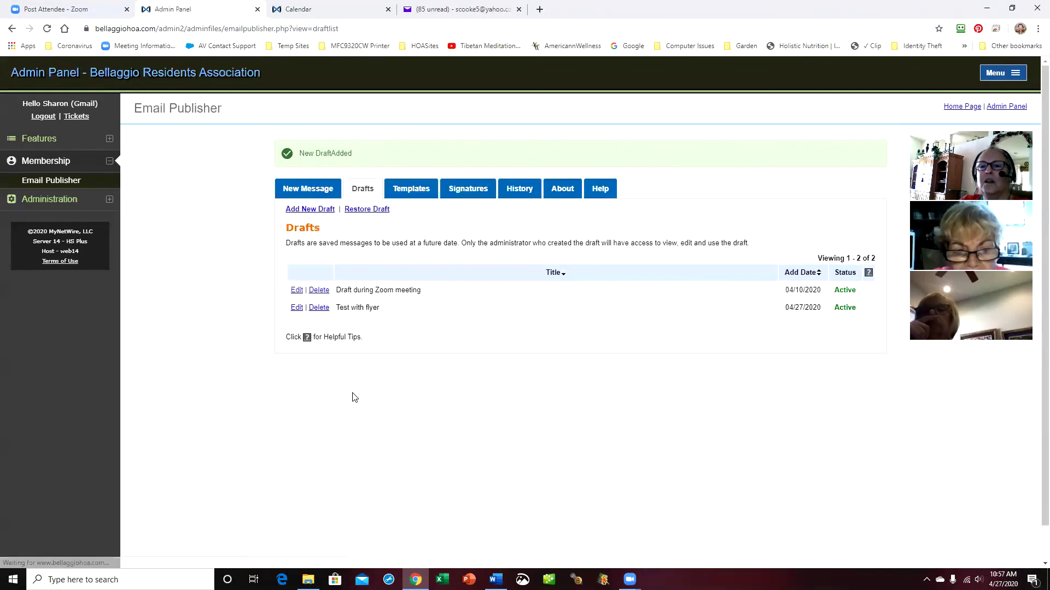
Insert the iguana photo from the ZTestingSRC folder into the draft body at 500 px width
click(296, 307)
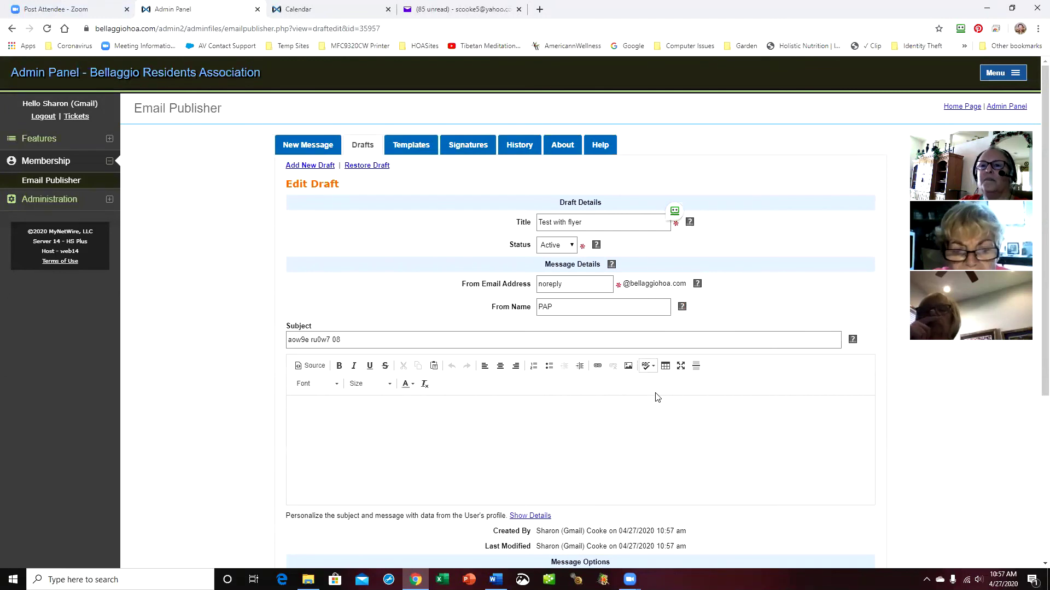
scroll(657, 397, down, 1)
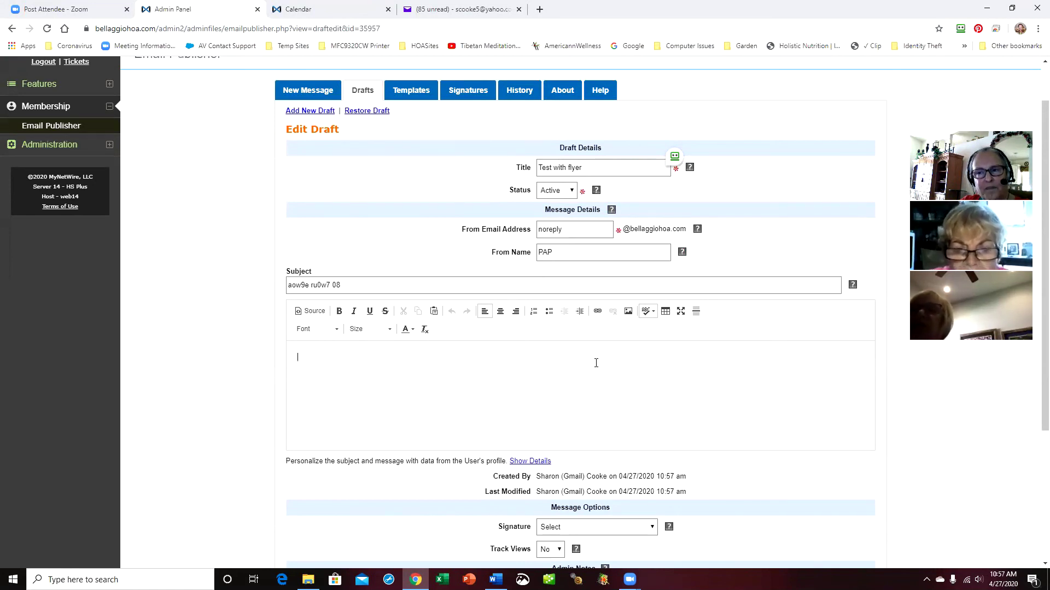
click(628, 312)
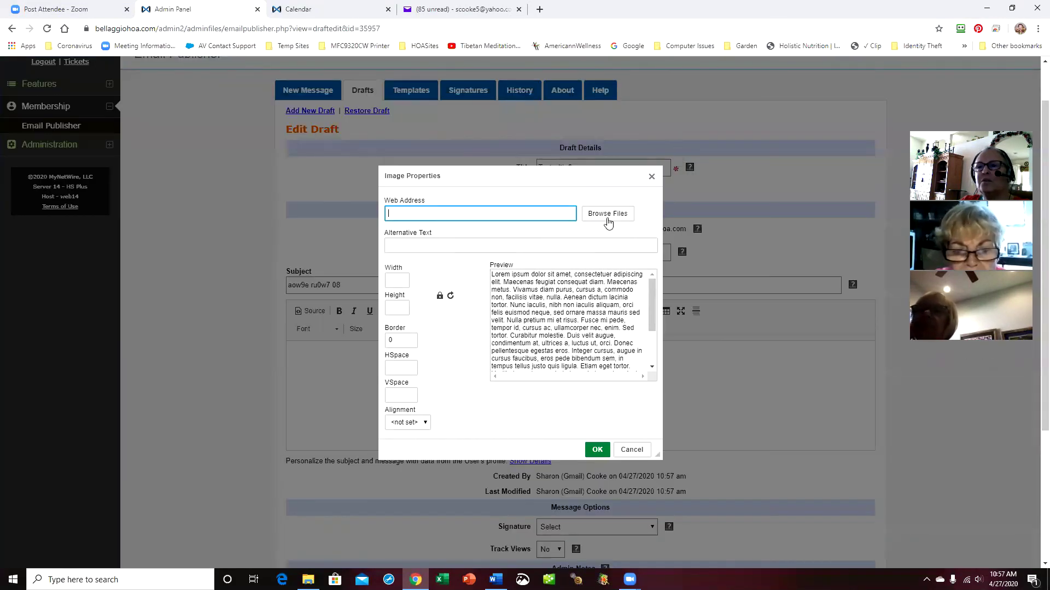
click(608, 215)
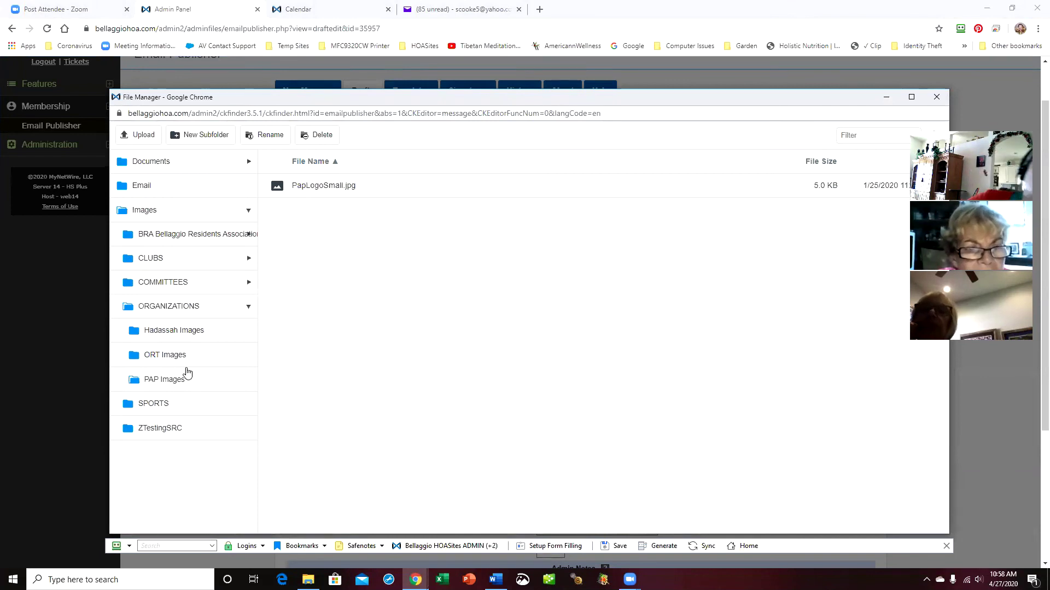
click(158, 428)
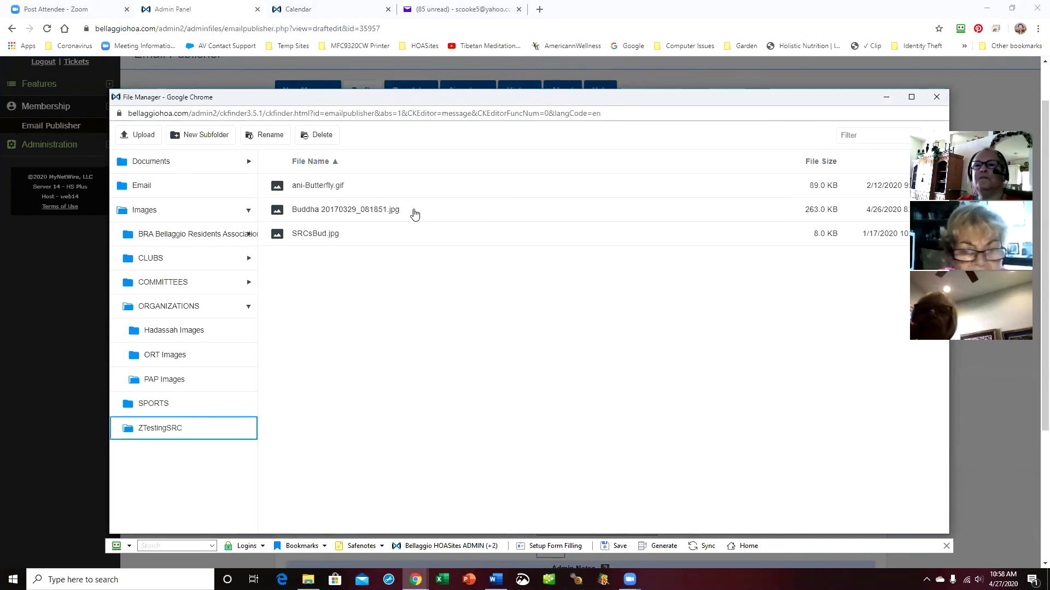
double_click(339, 211)
double_click(398, 280)
text(500)
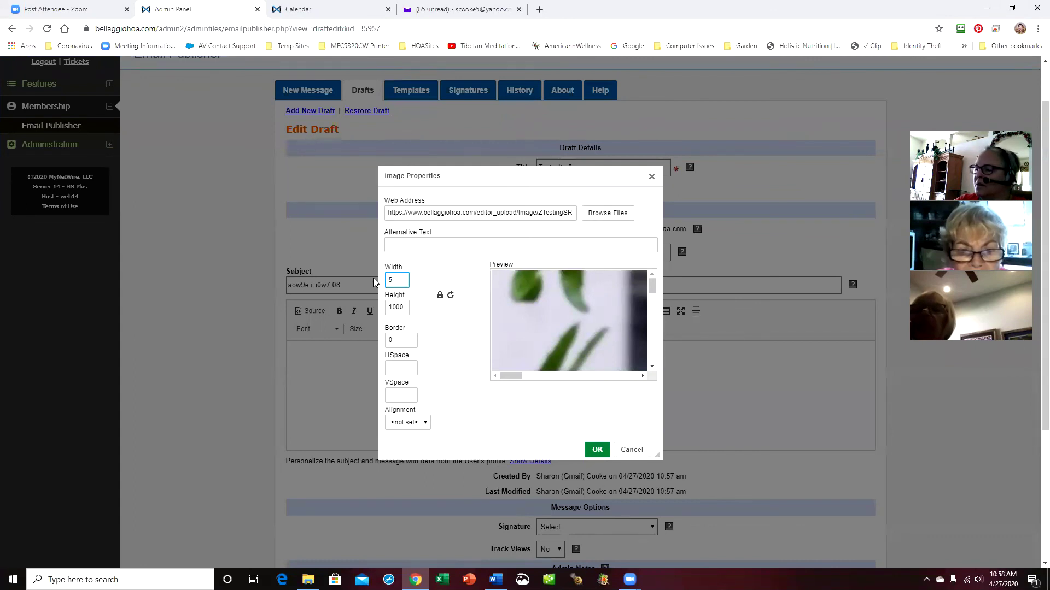
click(596, 450)
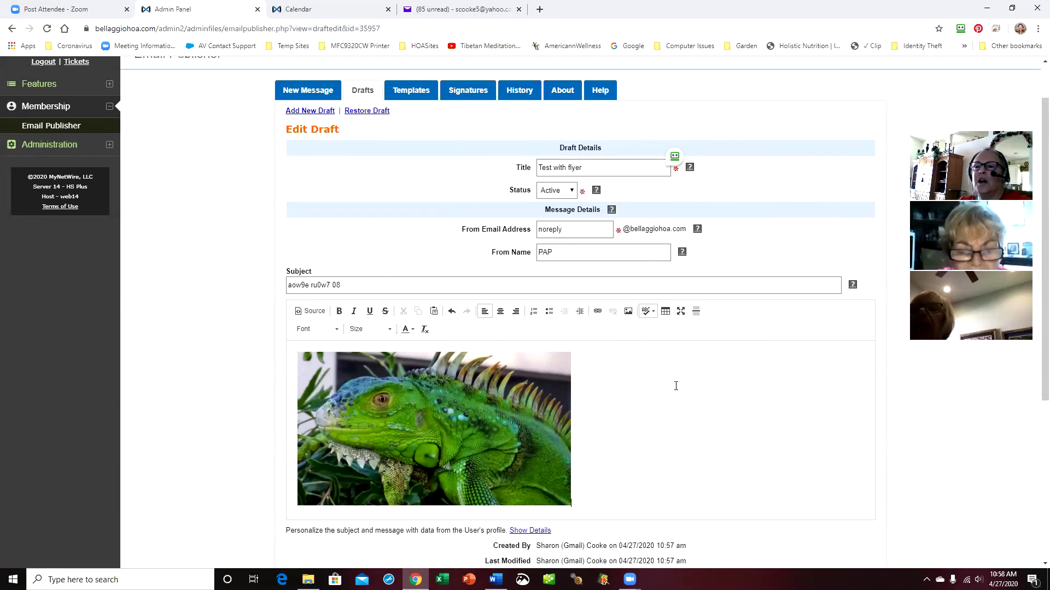
Choose Webmaster Signature as the draft's signature
scroll(676, 386, down, 3)
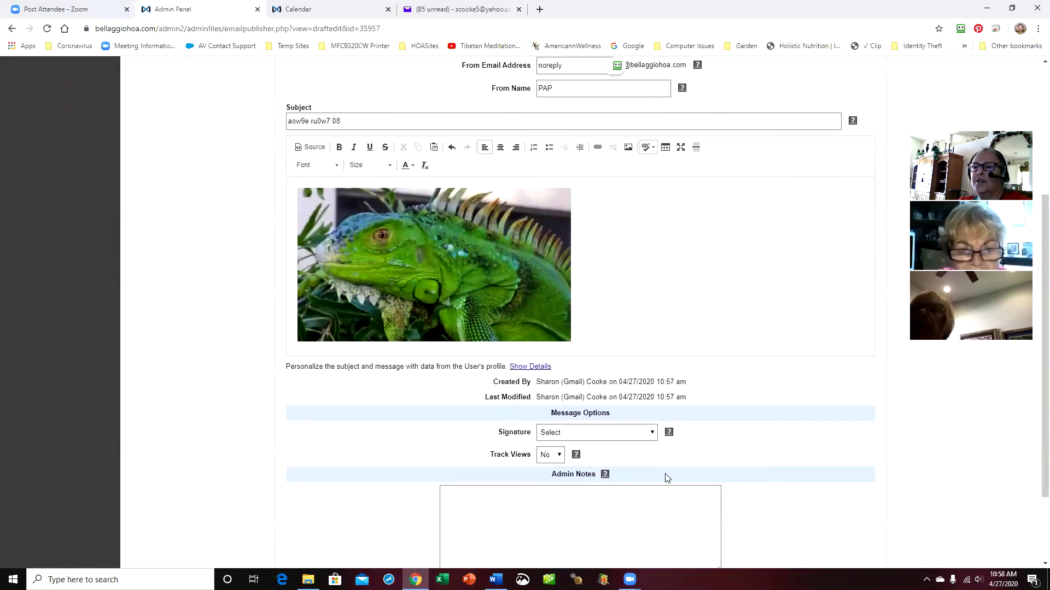
click(651, 433)
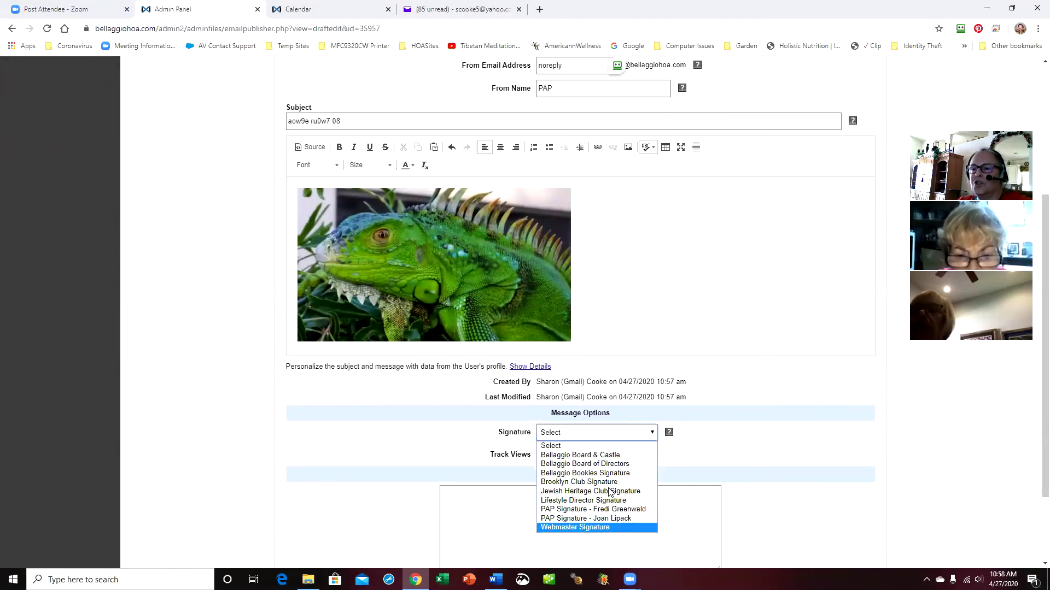
key(Return)
scroll(780, 424, down, 2)
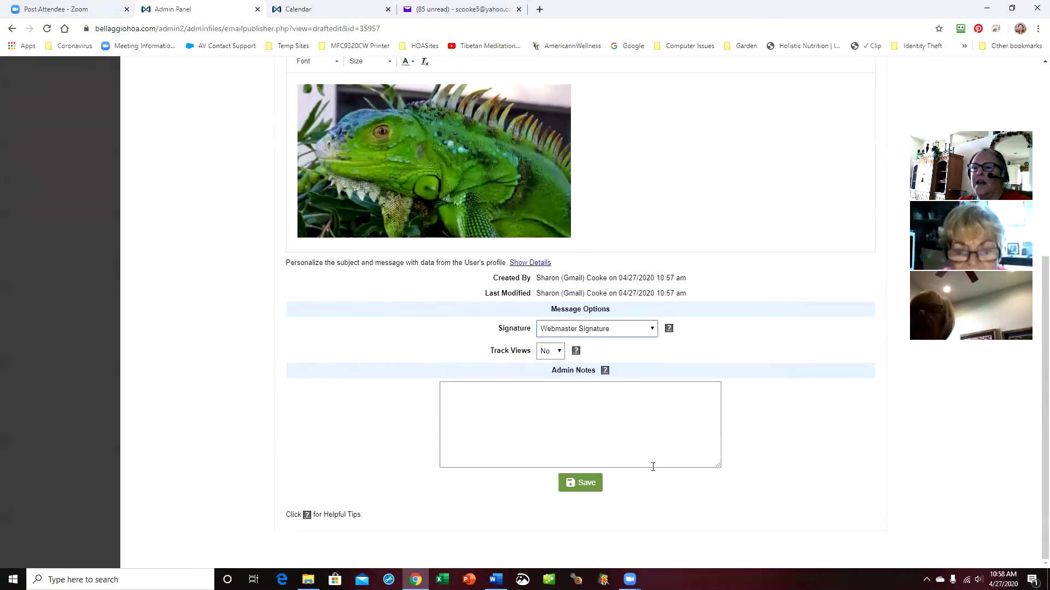
Save the draft, then load 'Test with flyer' into a new message and review its iguana image
click(584, 487)
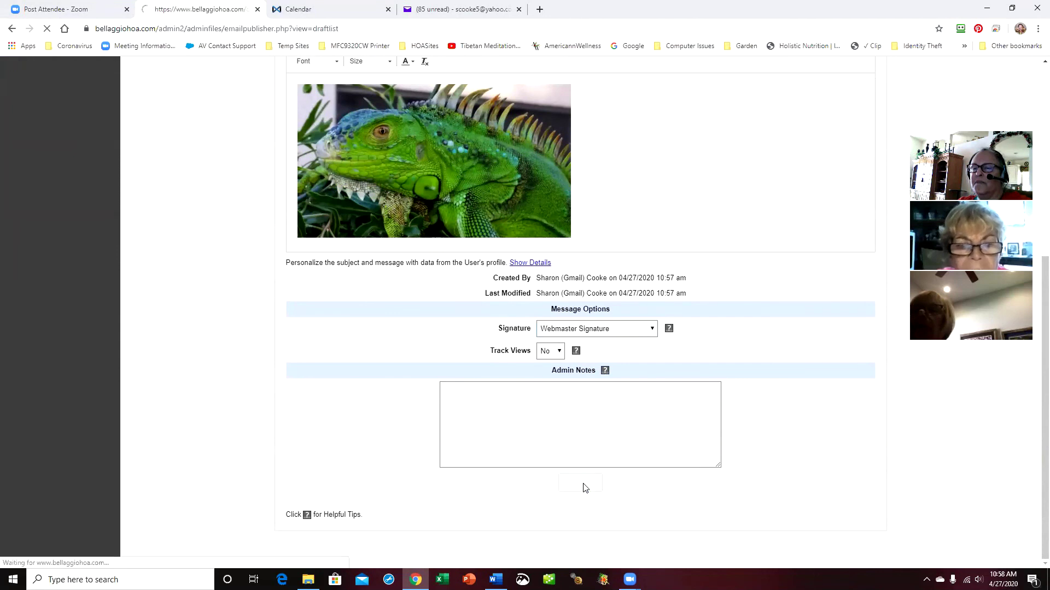
click(307, 188)
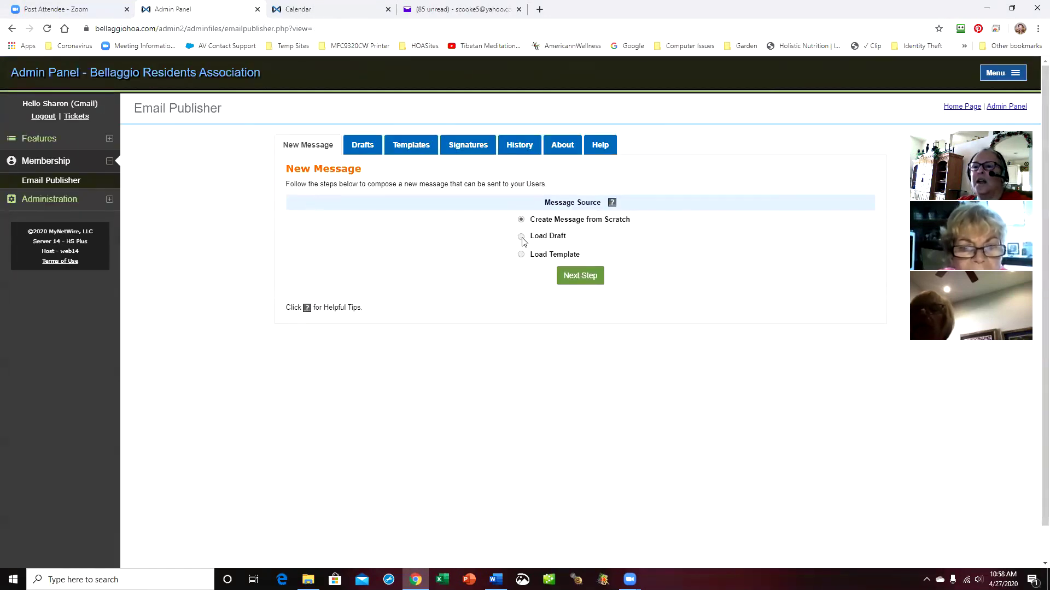
click(521, 237)
click(638, 256)
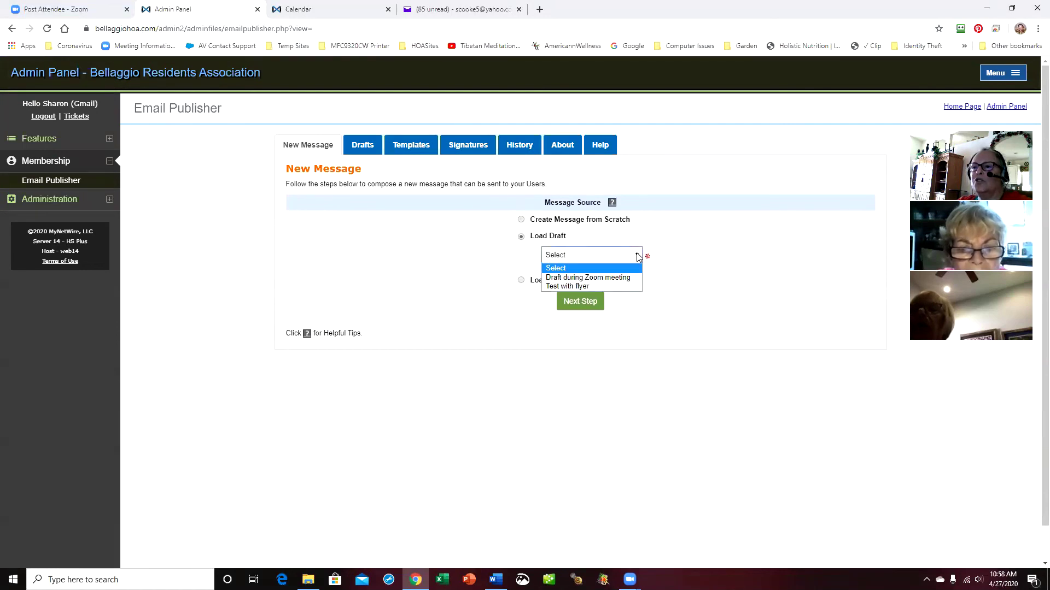
click(609, 285)
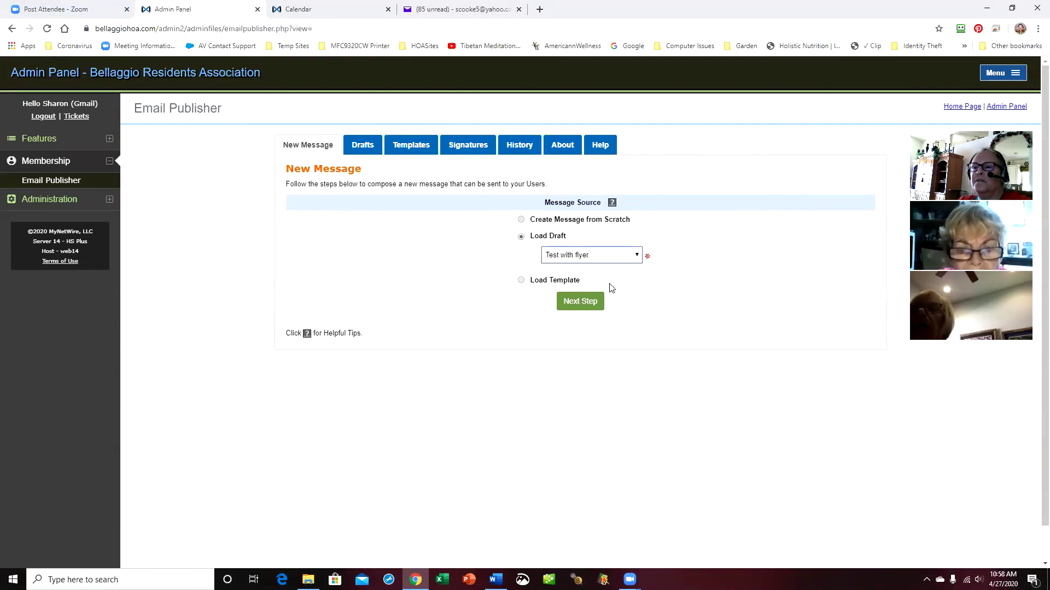
click(588, 309)
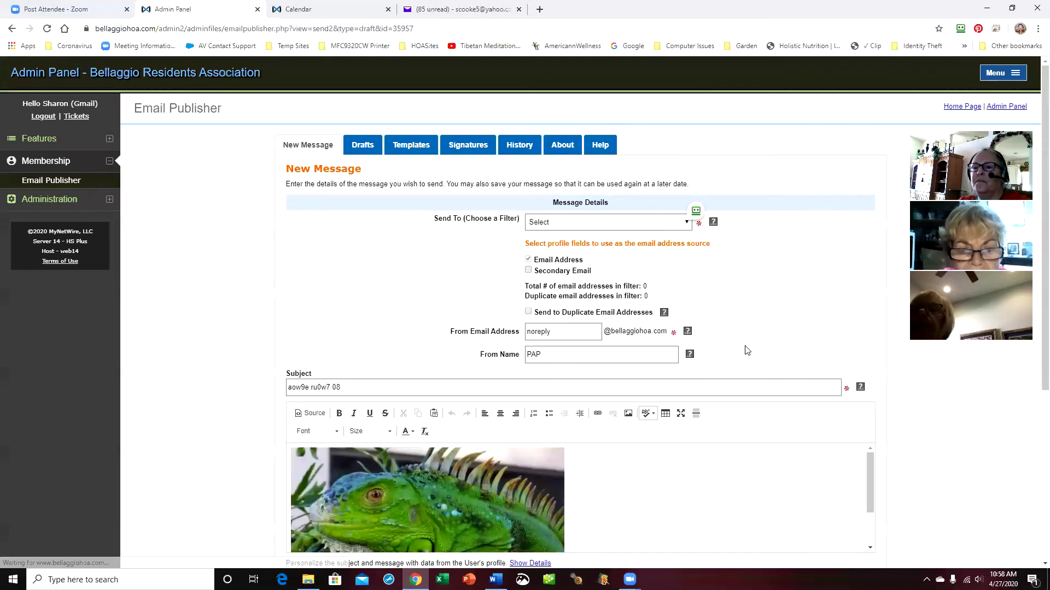
scroll(743, 374, down, 2)
scroll(742, 373, down, 2)
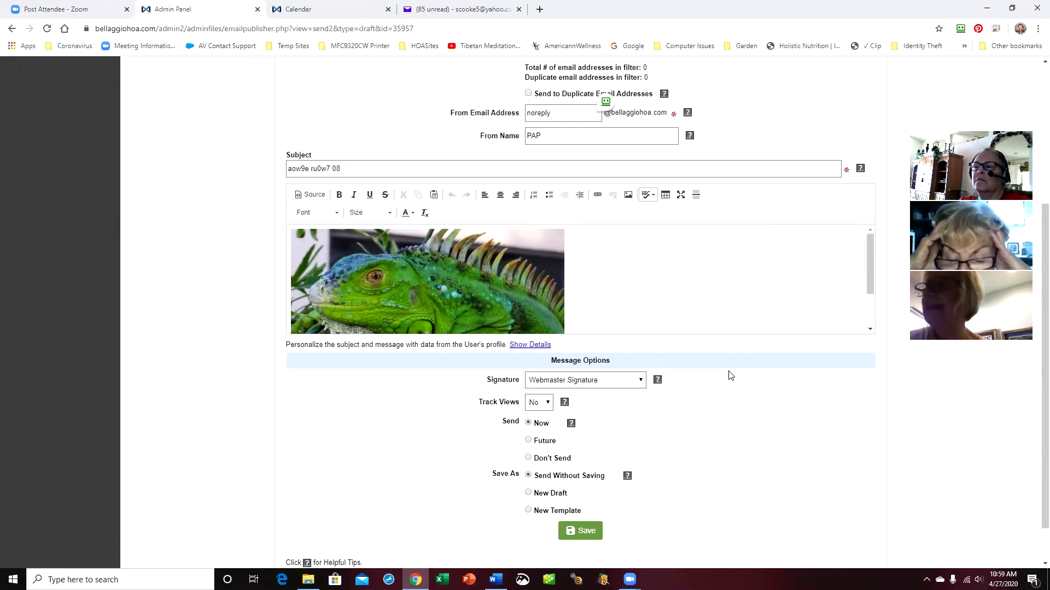
scroll(730, 375, up, 4)
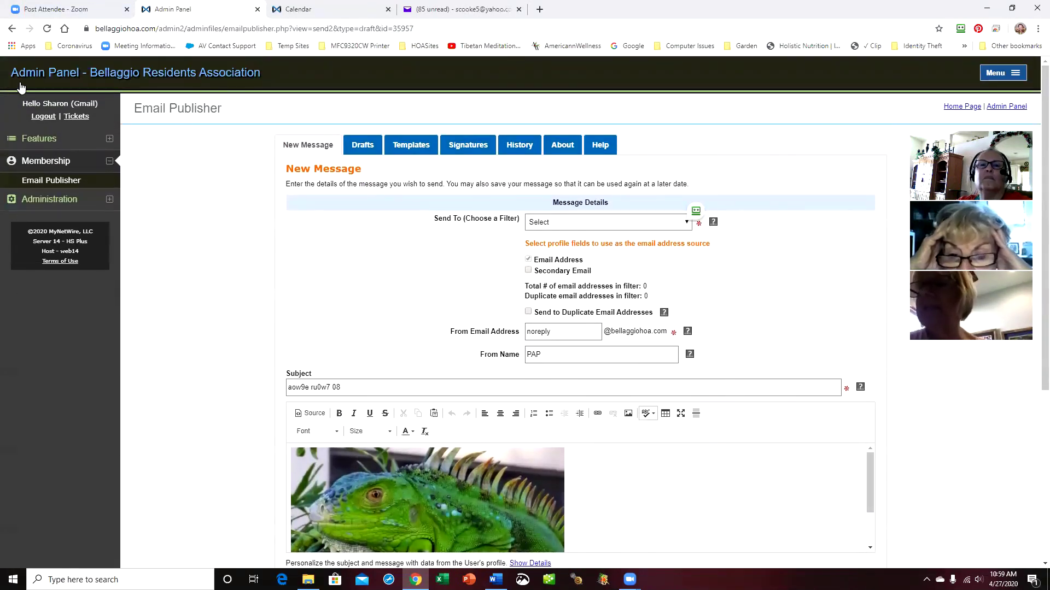
Navigate File Manager to Images > ORGANIZATIONS > PAP Images
click(50, 140)
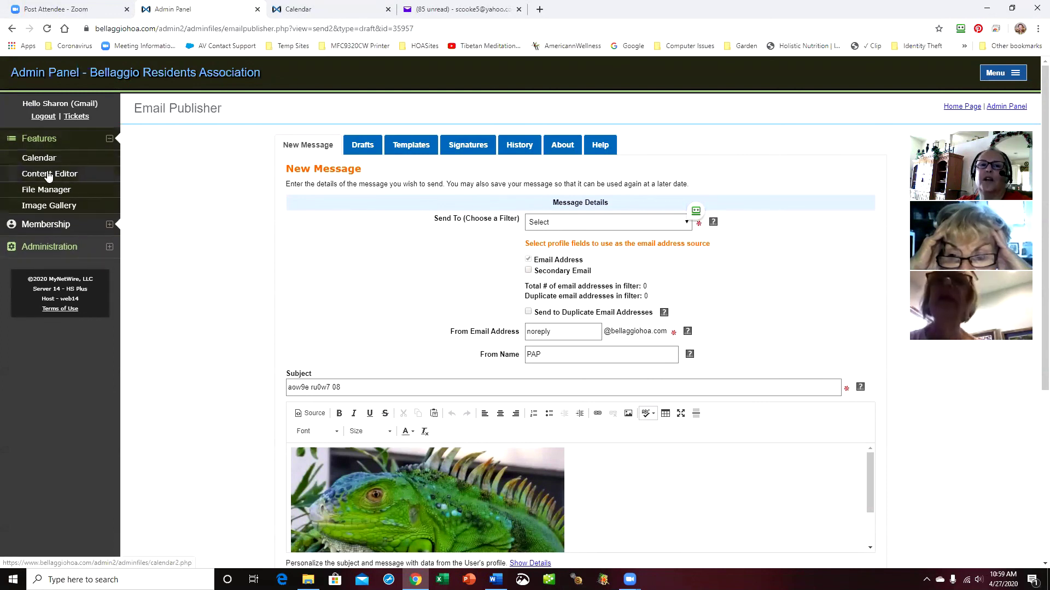
click(67, 191)
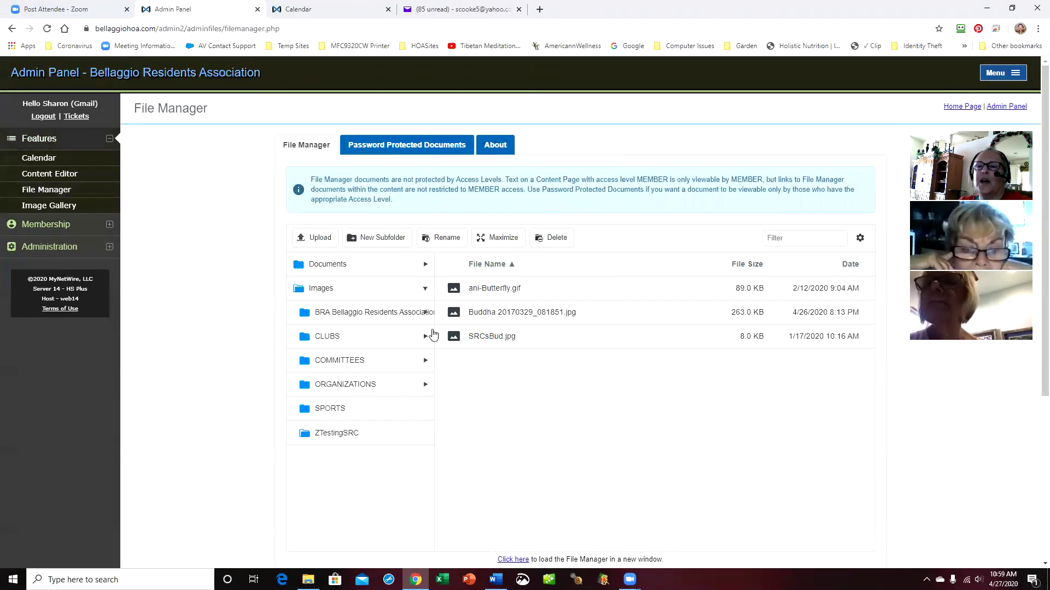
click(424, 294)
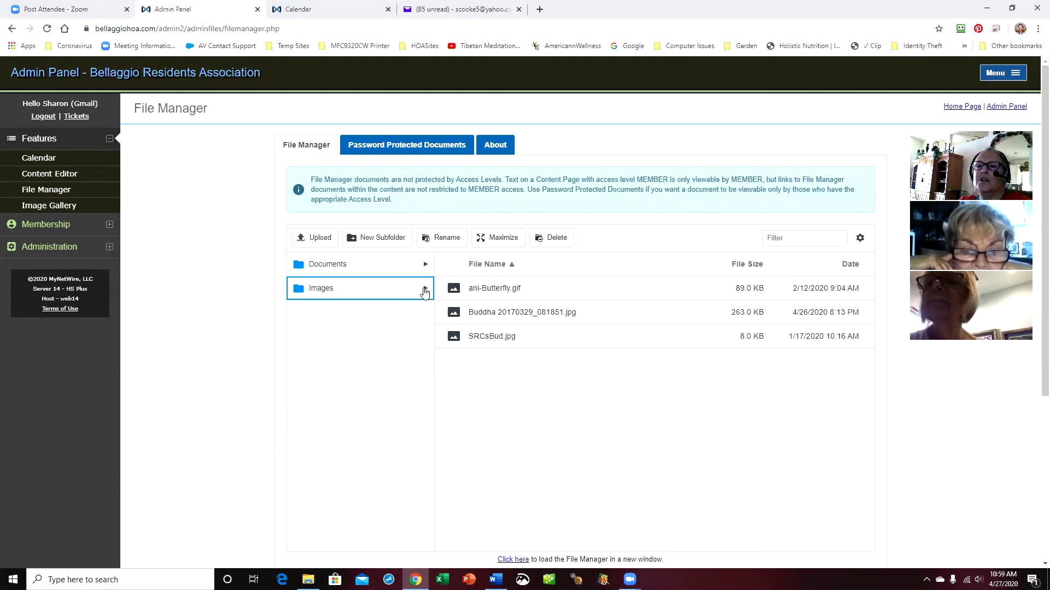
click(426, 386)
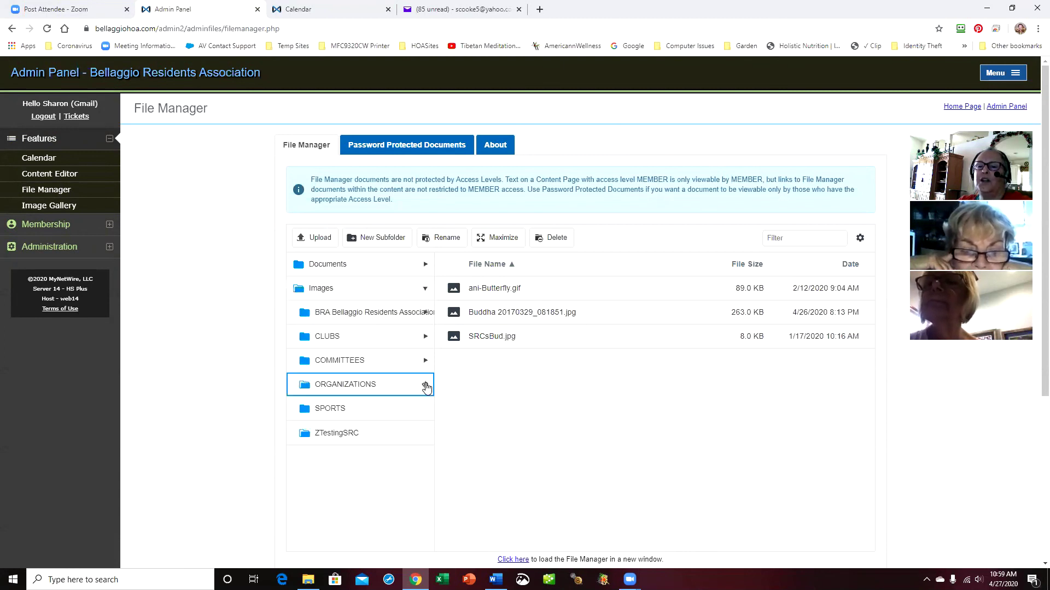
click(336, 458)
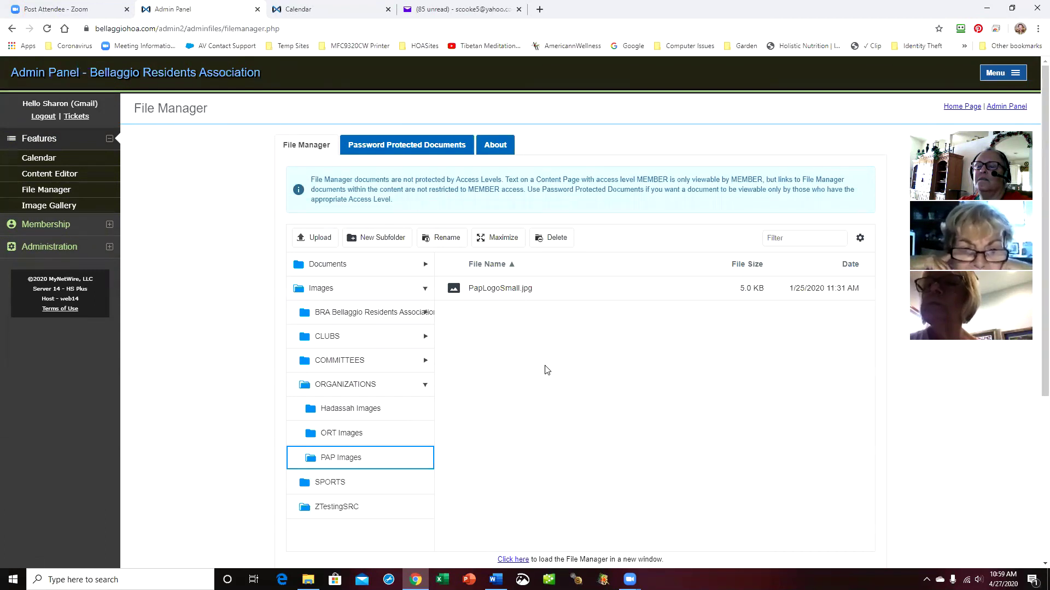
Upload the iguana photo 20170326_095519.jpg into PAP Images and select it
click(316, 242)
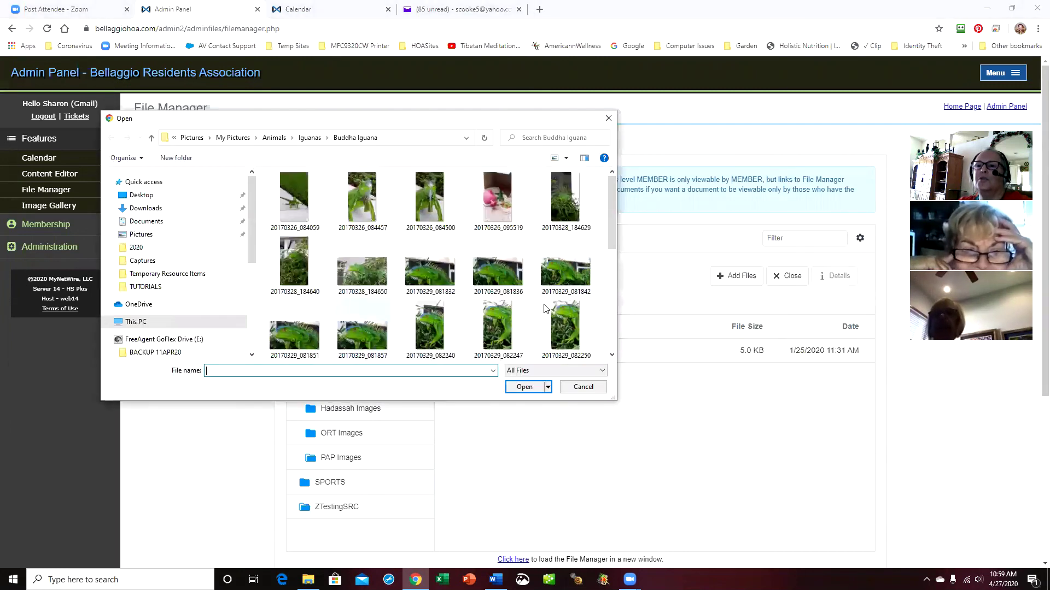
drag(611, 229, 613, 332)
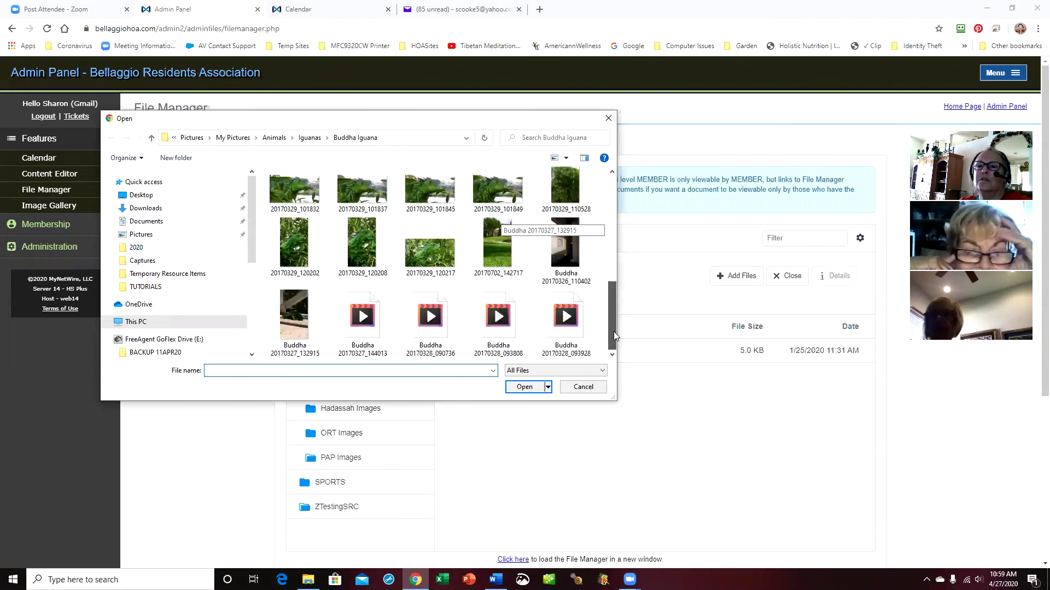
drag(613, 291, 607, 195)
double_click(497, 215)
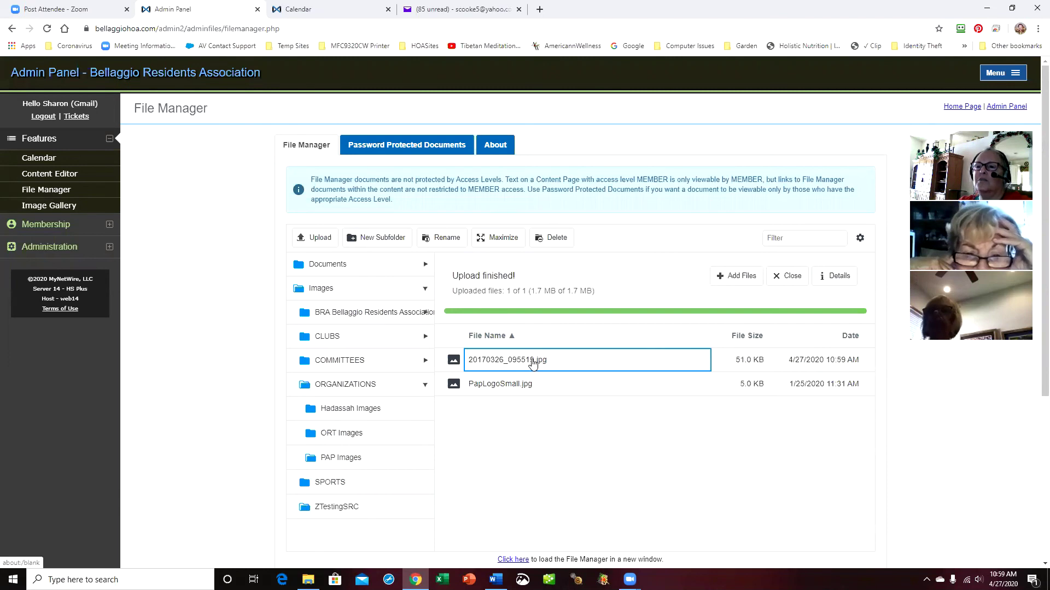
click(534, 363)
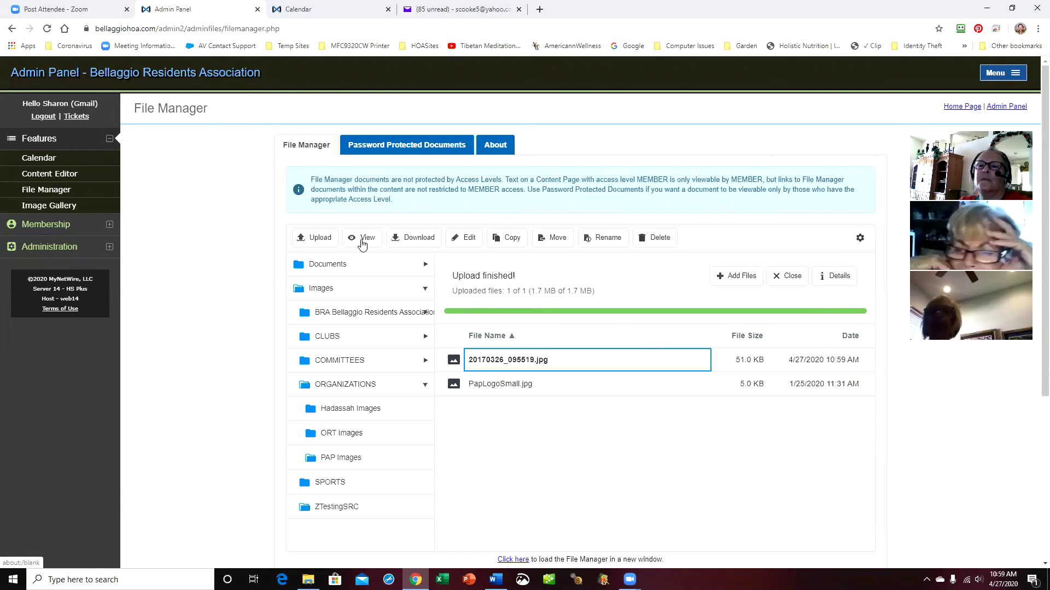
Preview the uploaded iguana photo 20170326_095519.jpg, then close the preview
click(529, 289)
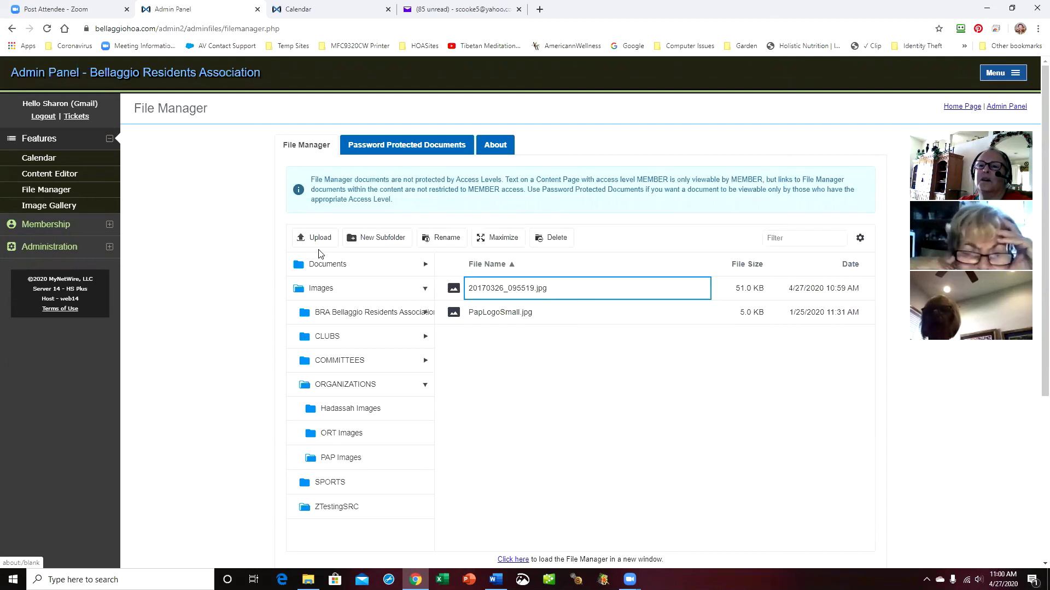
click(591, 288)
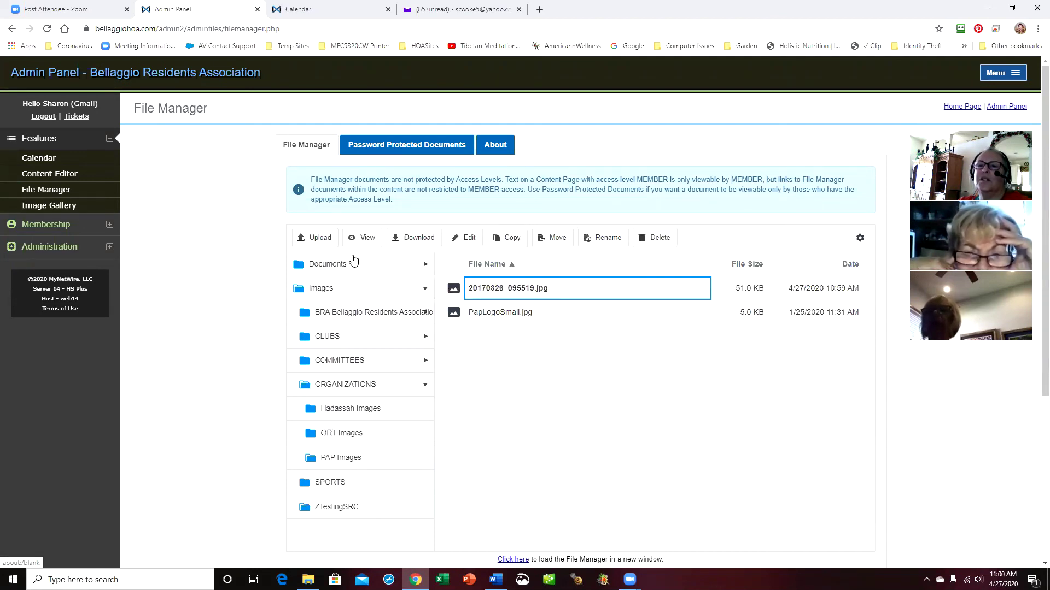
click(365, 240)
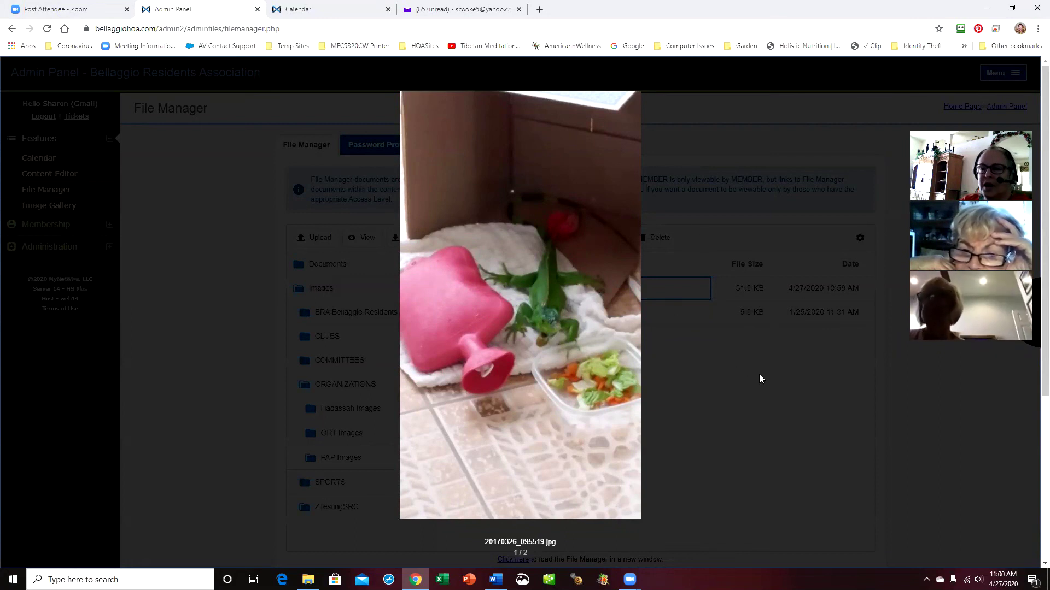
click(705, 340)
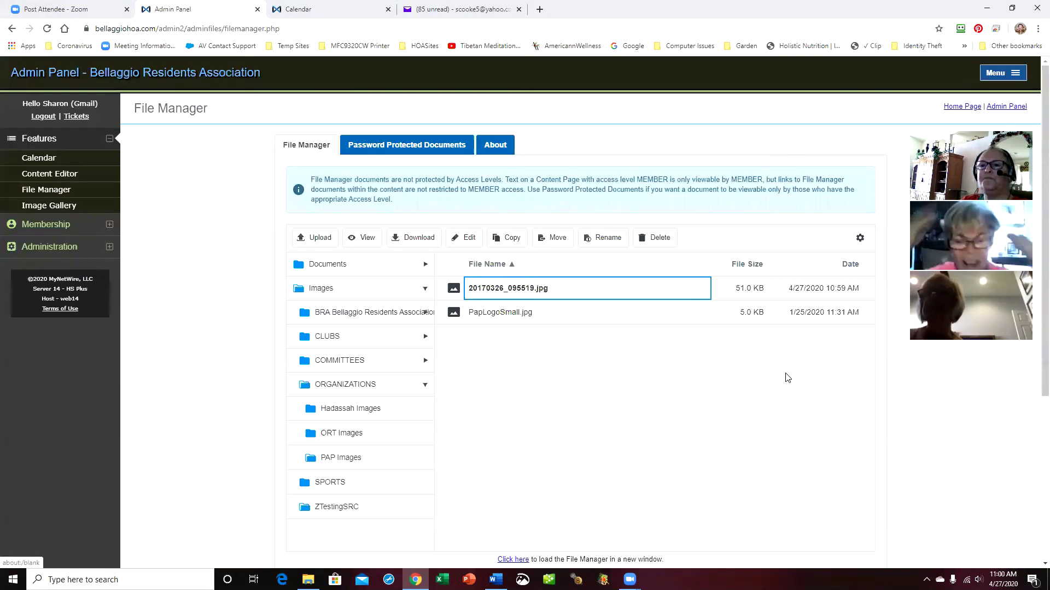
Delete 20170326_095519.jpg with confirmation and collapse the Images folder
click(549, 291)
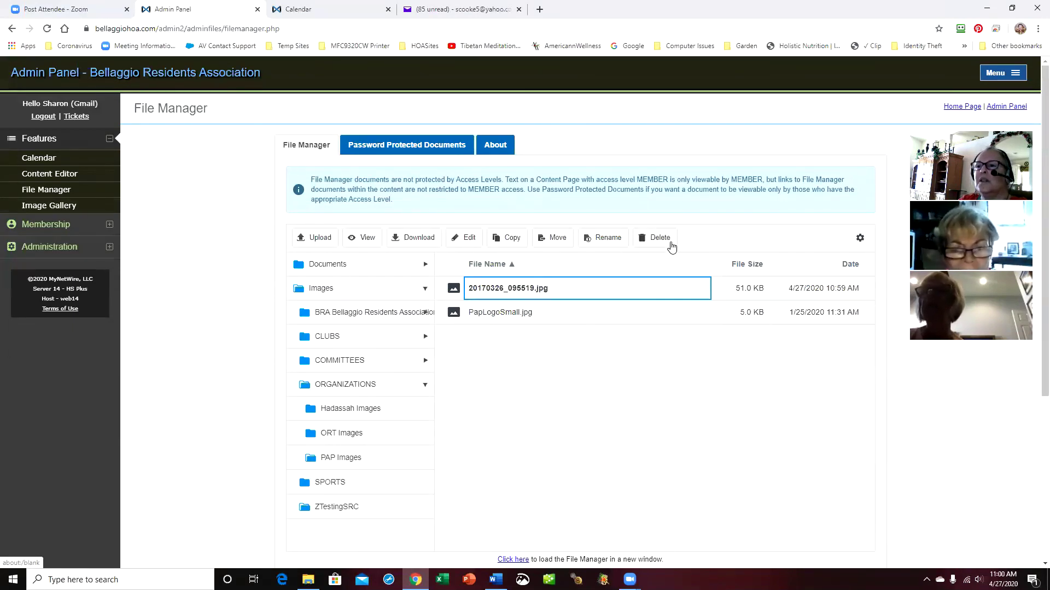
click(668, 242)
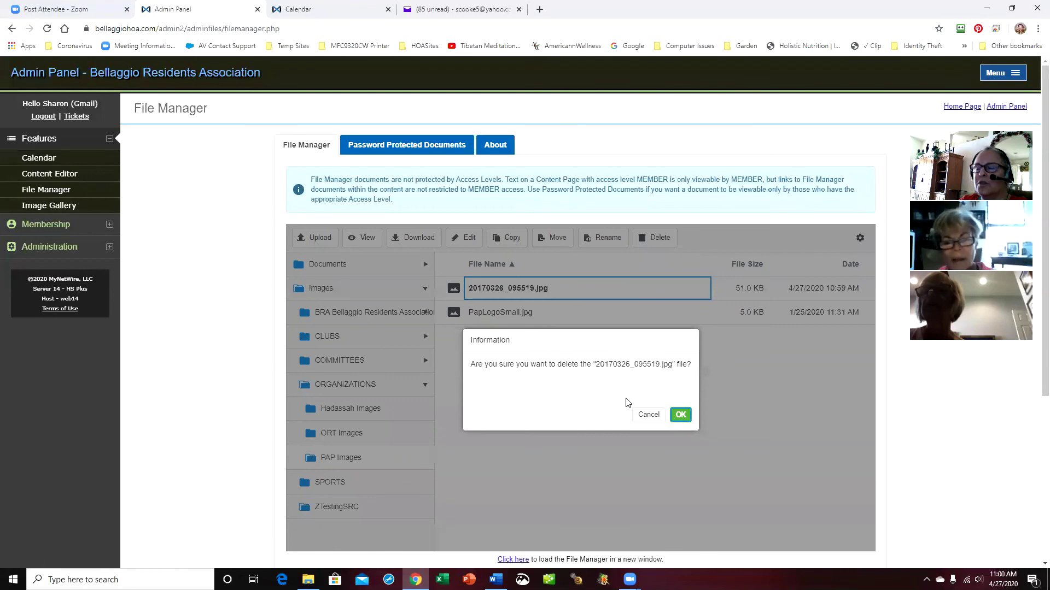
click(682, 415)
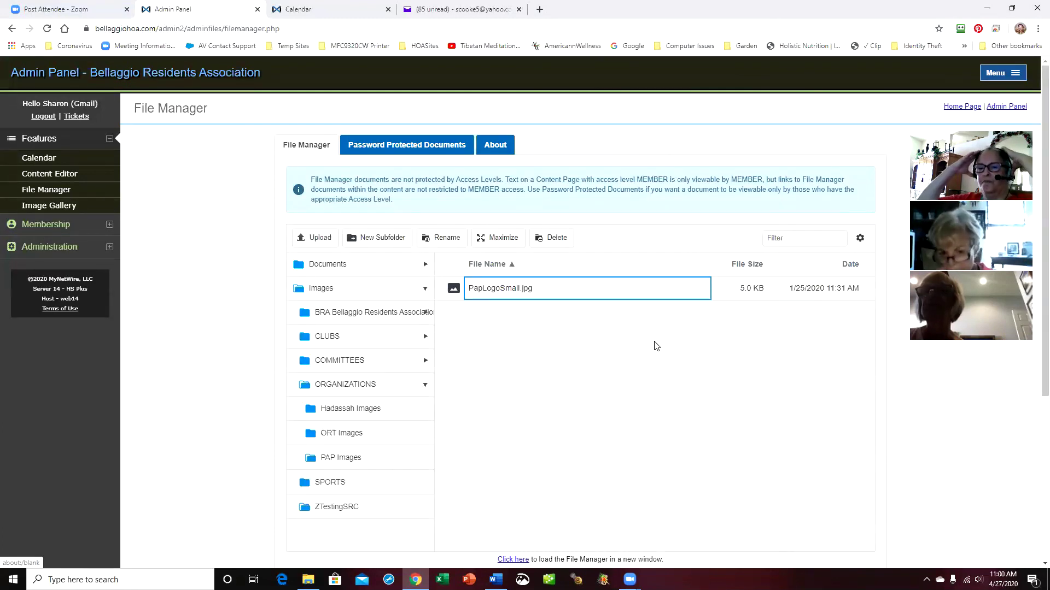
click(425, 289)
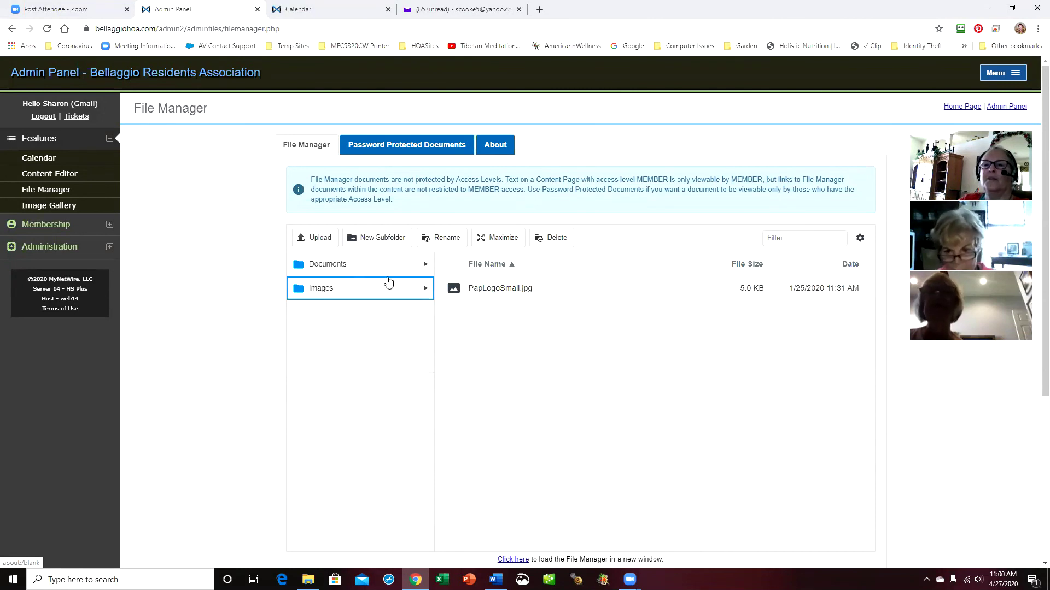